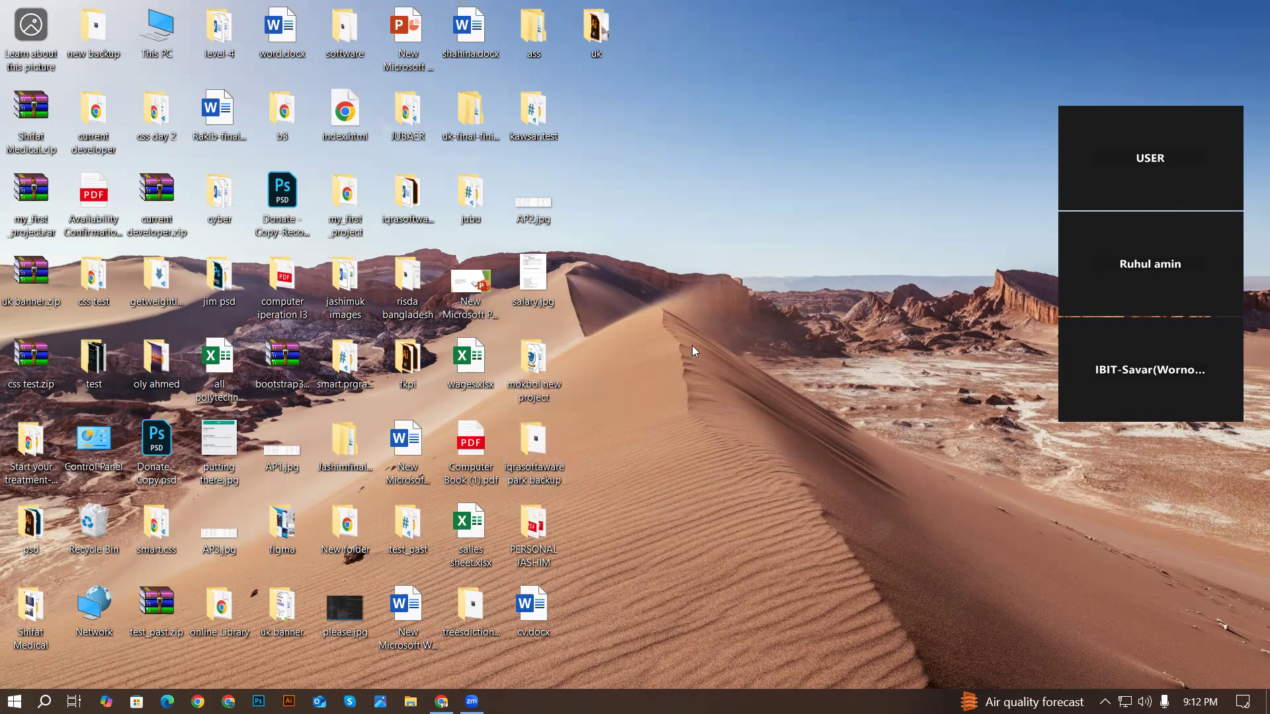
# - Open Computer Book (1).pdf from the desktop and read the Salary Sheet diagram and its calculation conditions
pyautogui.doubleClick(483, 444)
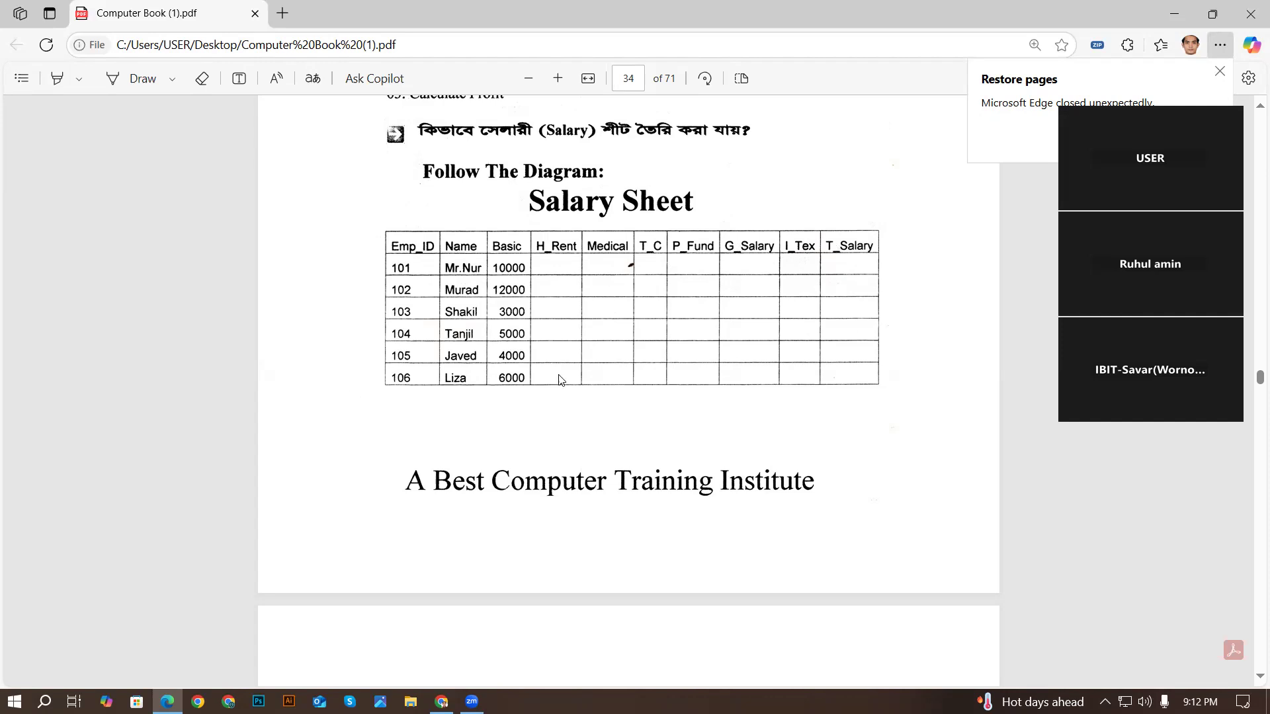
pyautogui.scroll(-4, 557, 390)
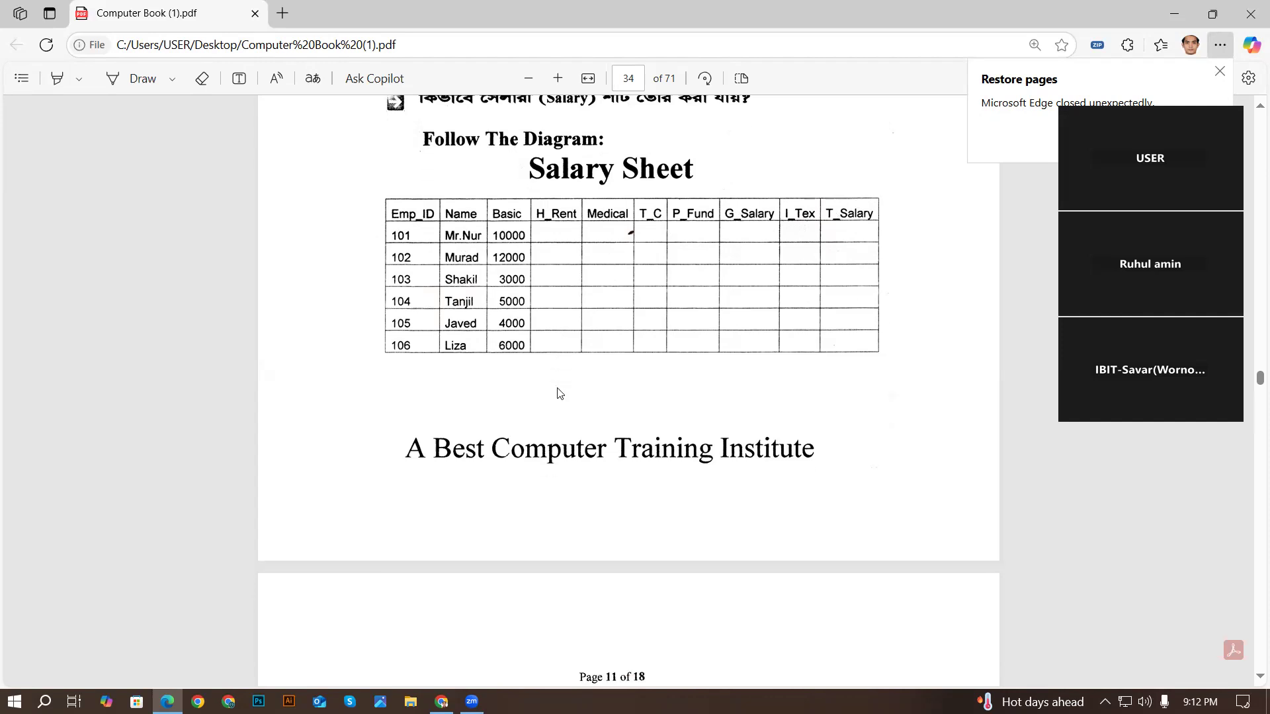
pyautogui.scroll(-2, 558, 393)
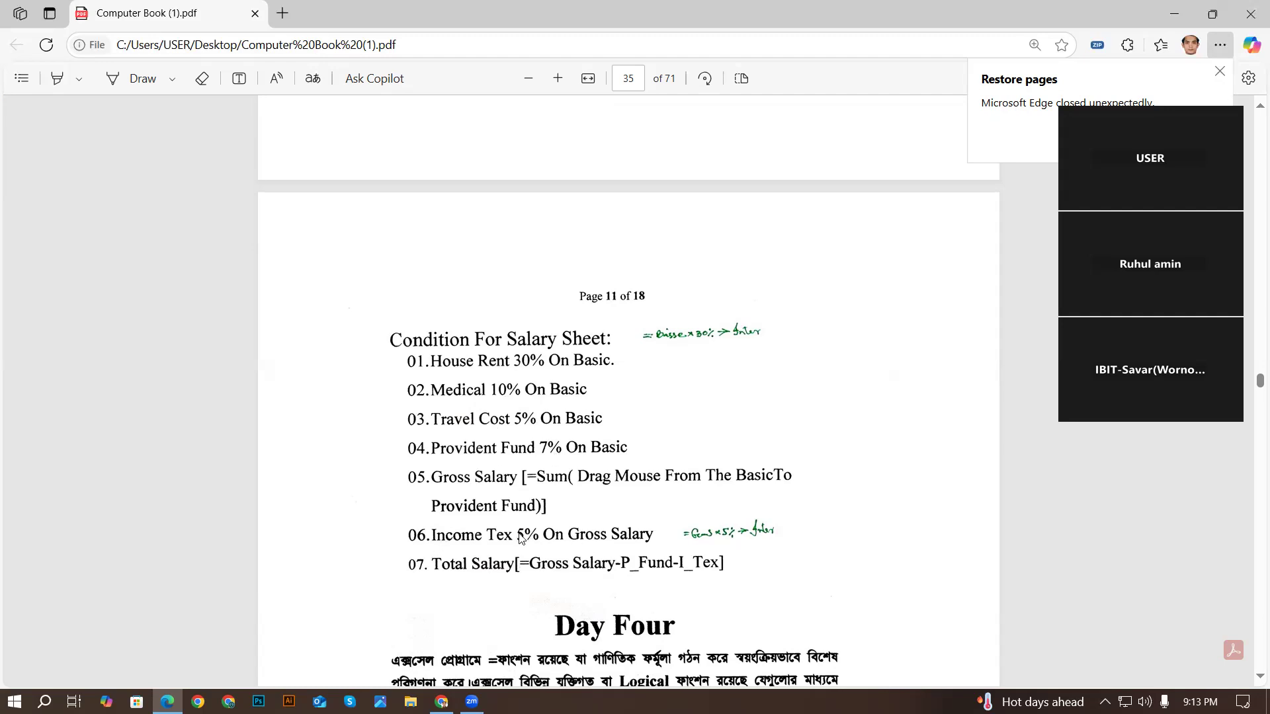
pyautogui.scroll(4, 567, 513)
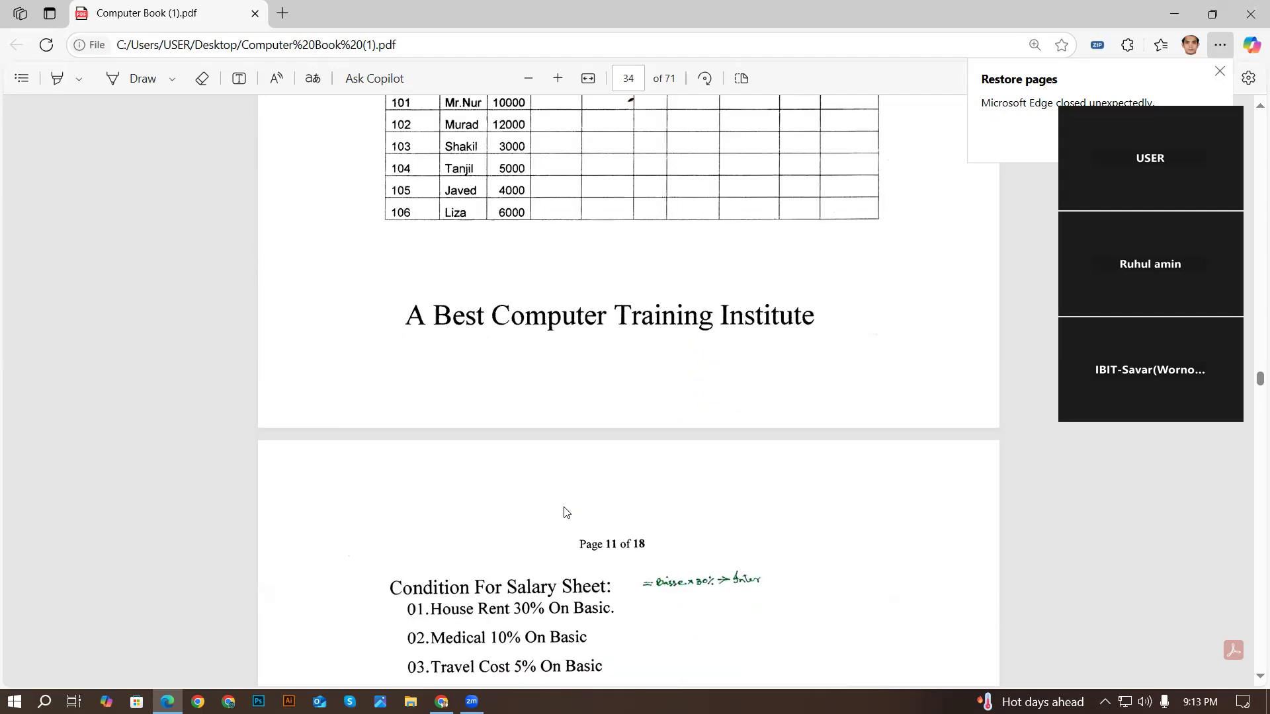
pyautogui.scroll(3, 566, 512)
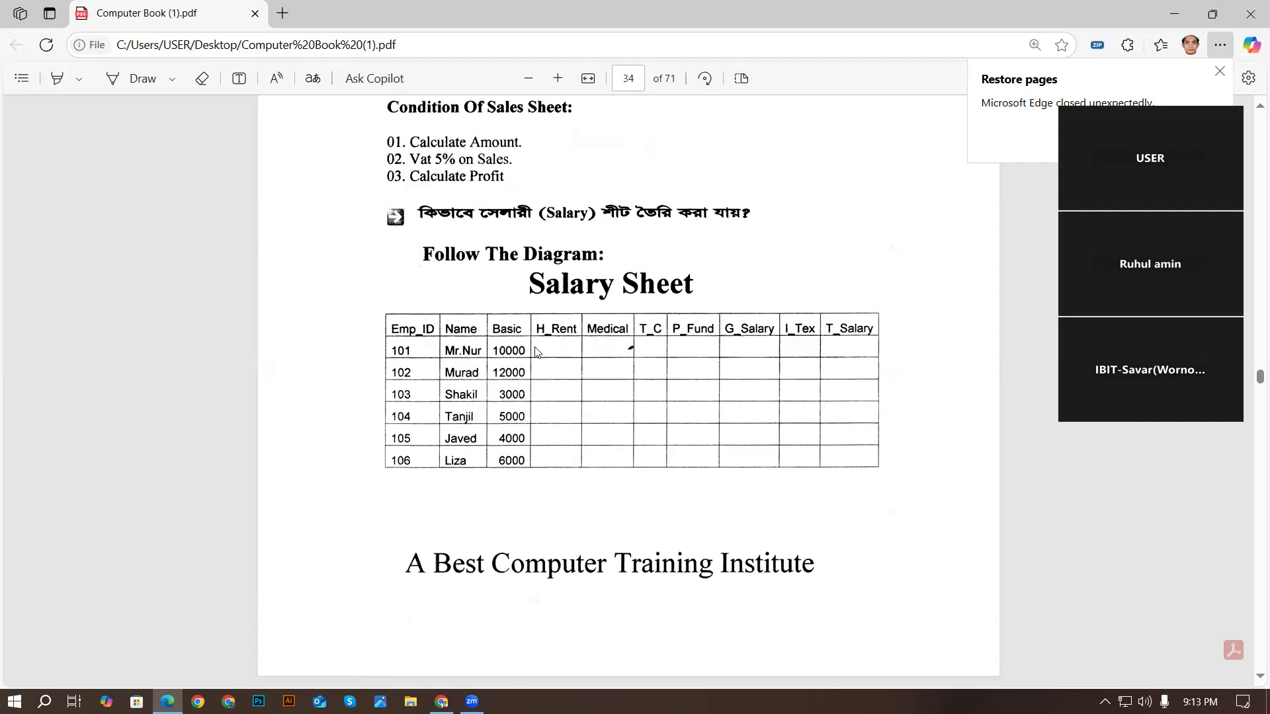
# - Leave the PDF, open wages.xlsx from the desktop in Excel and dismiss the document recovery list
pyautogui.click(1174, 14)
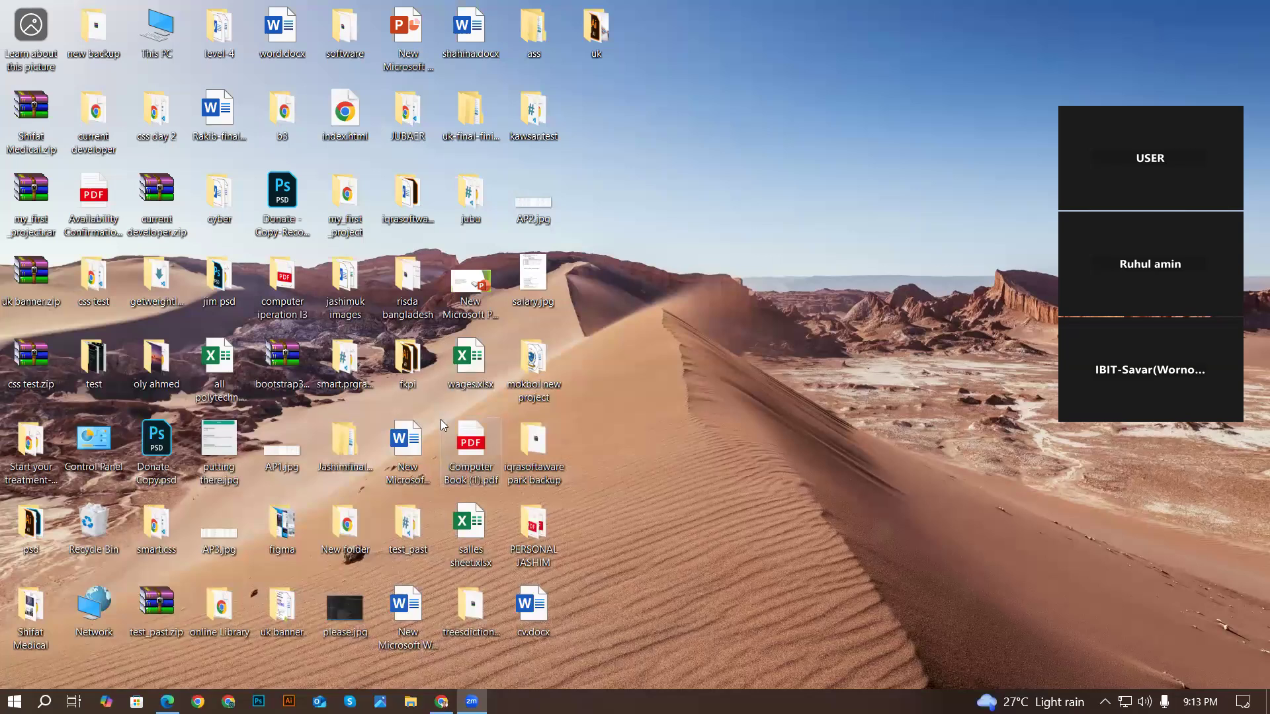
pyautogui.doubleClick(476, 360)
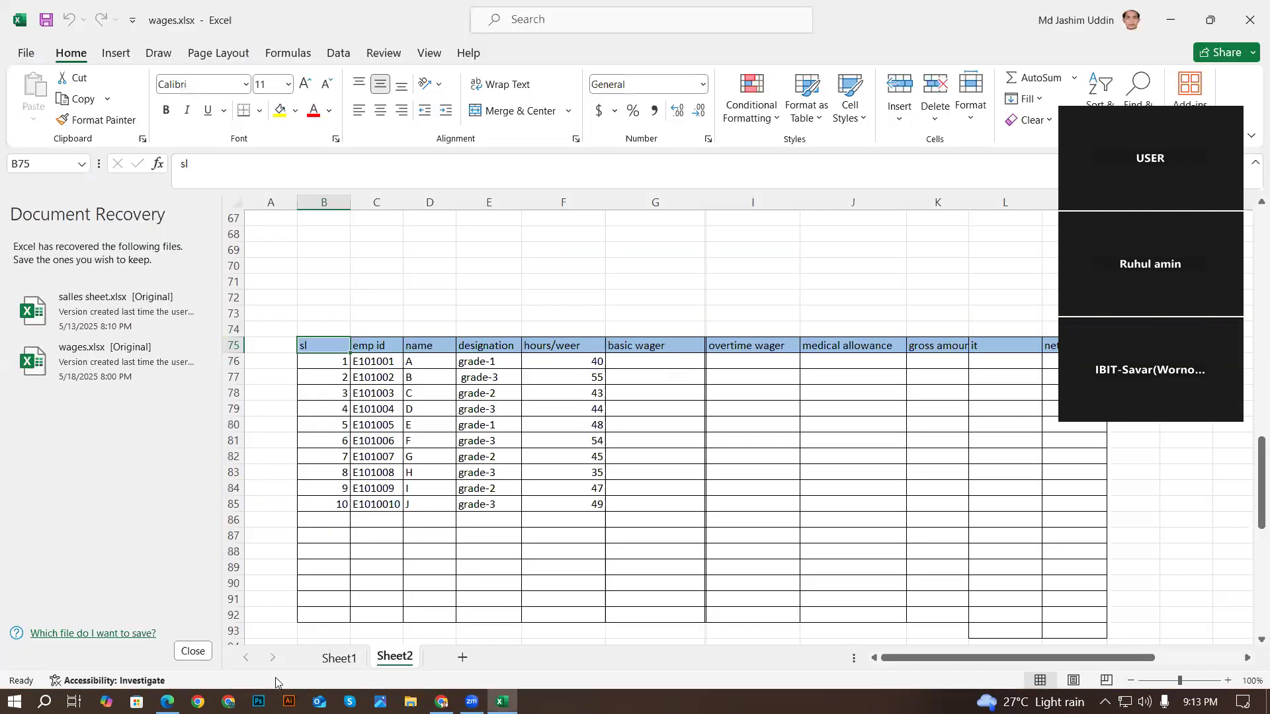
pyautogui.click(193, 654)
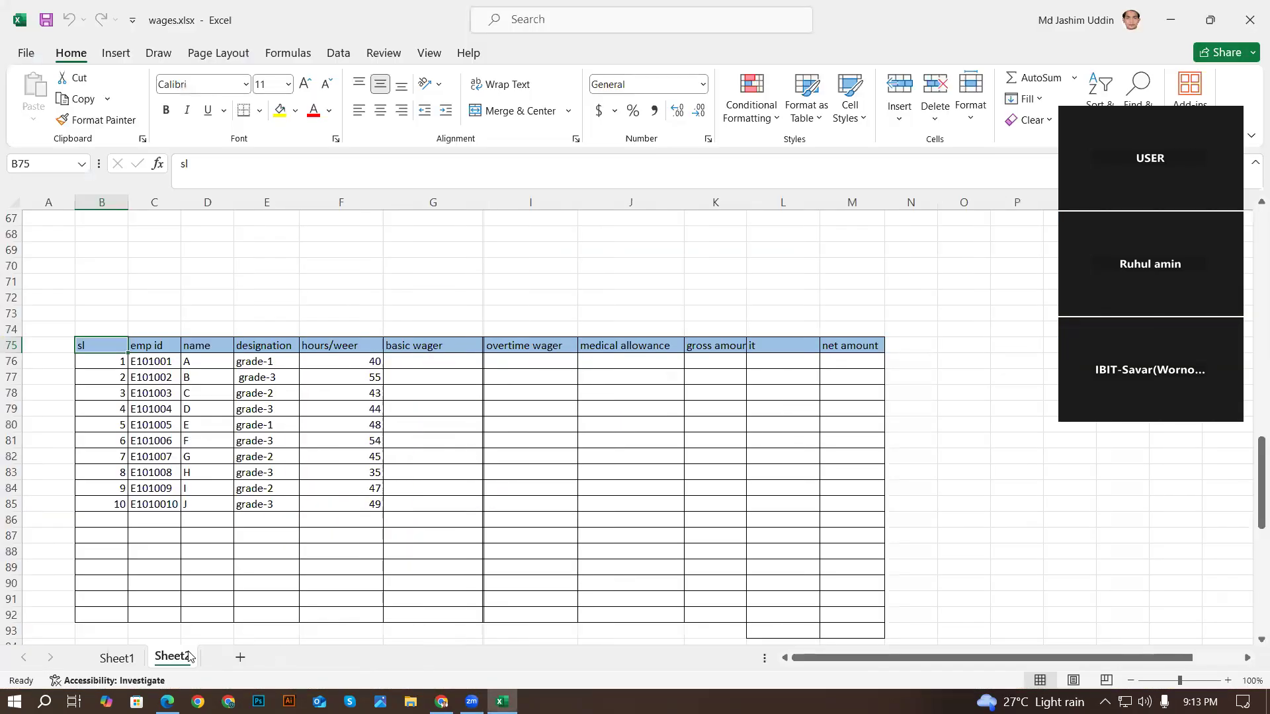
# - Look through Sheet1 and Sheet2 to locate the salary table with the yellow header row
pyautogui.click(117, 658)
pyautogui.scroll(18, 446, 480)
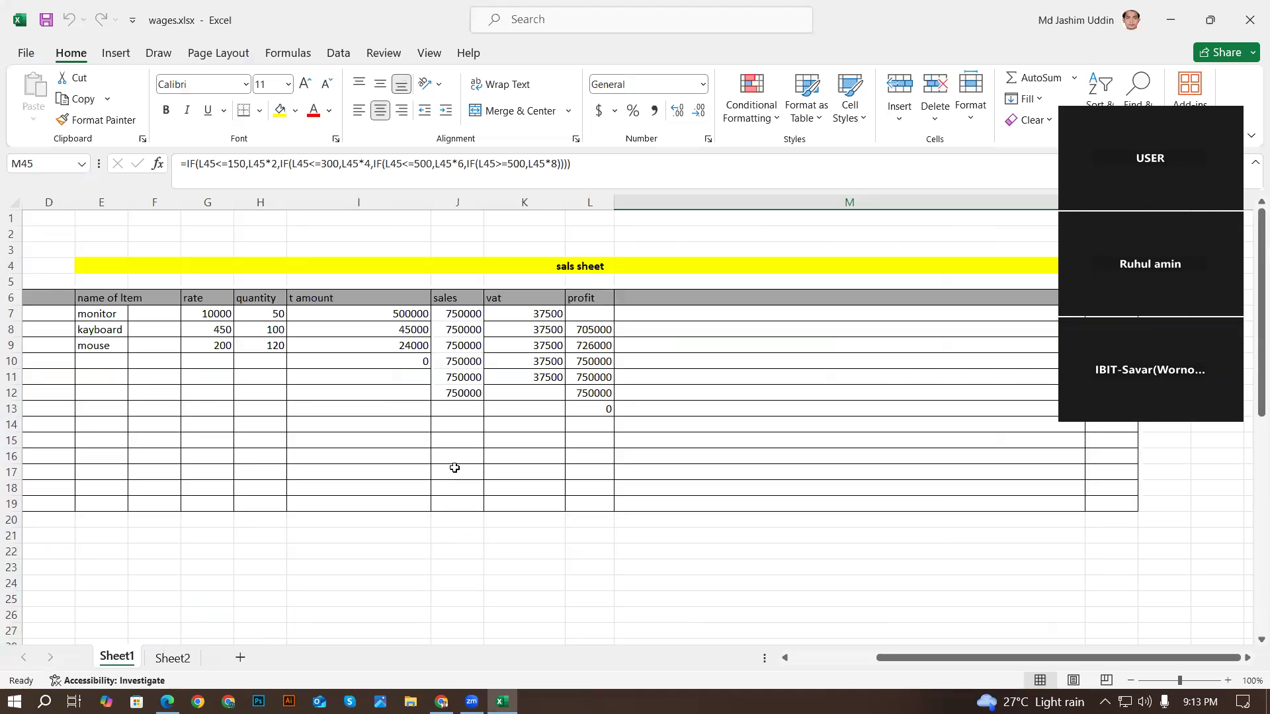
pyautogui.scroll(-20, 455, 467)
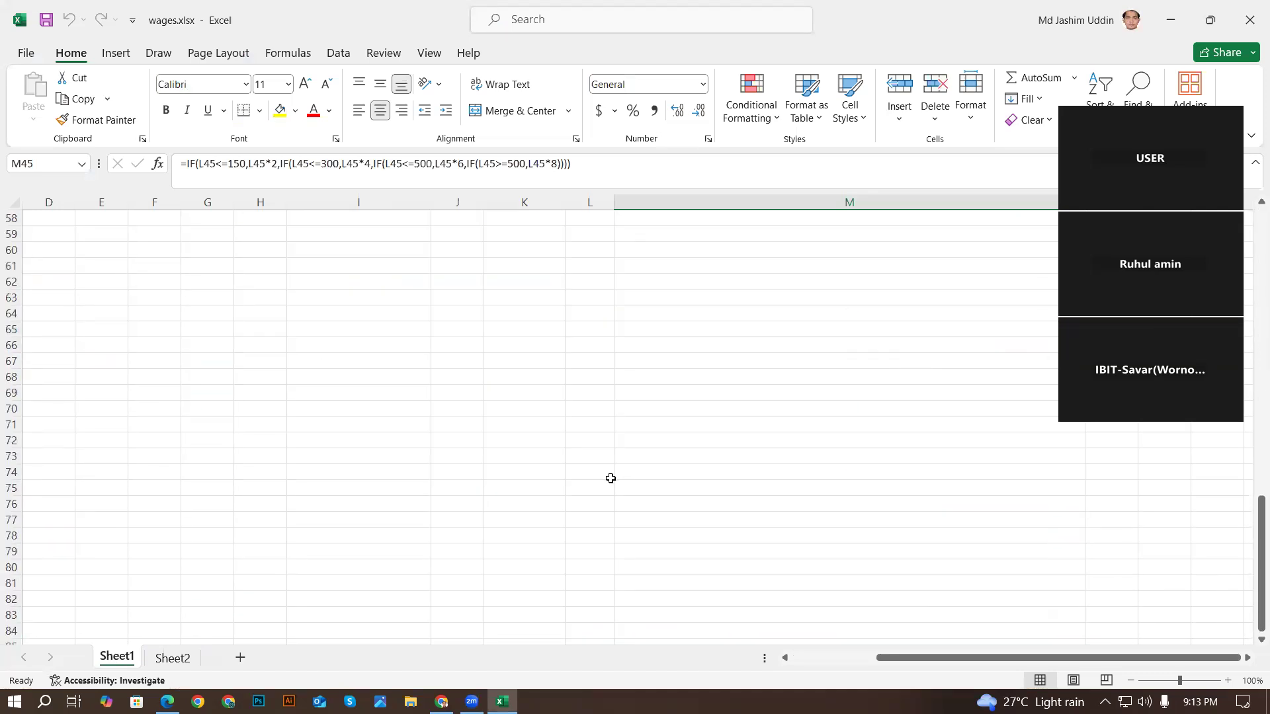
pyautogui.click(172, 658)
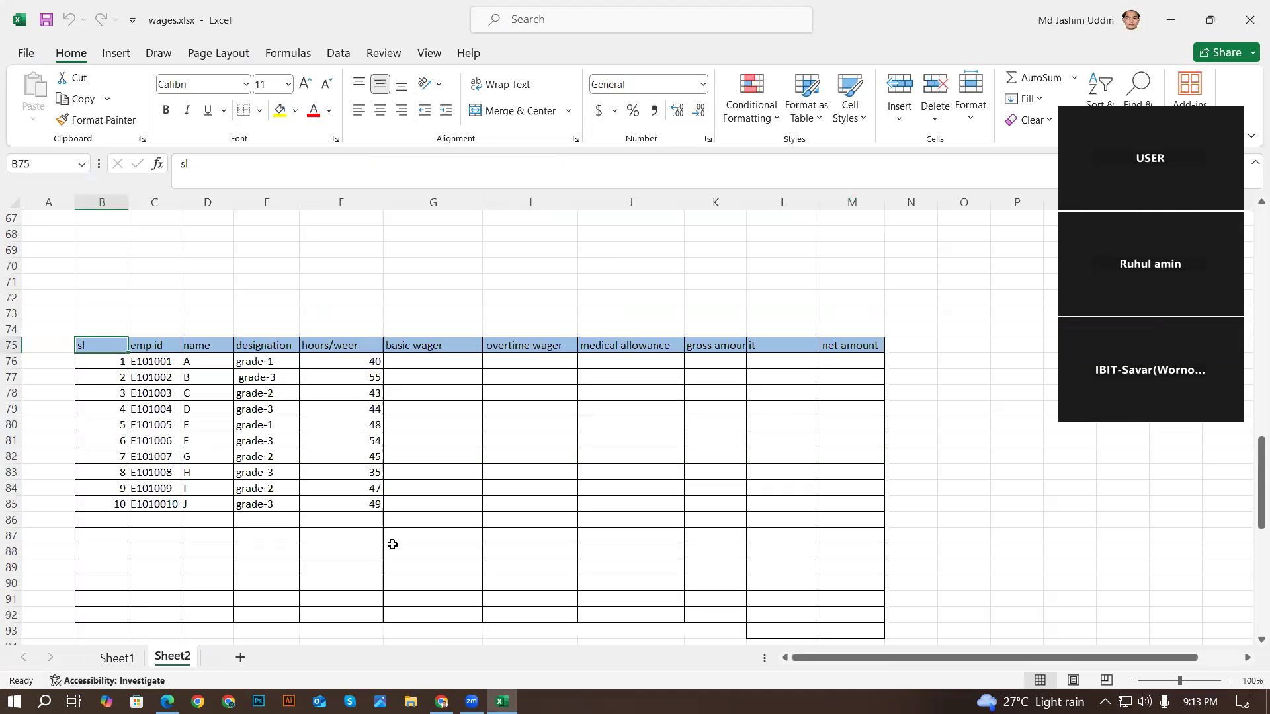
pyautogui.scroll(11, 397, 544)
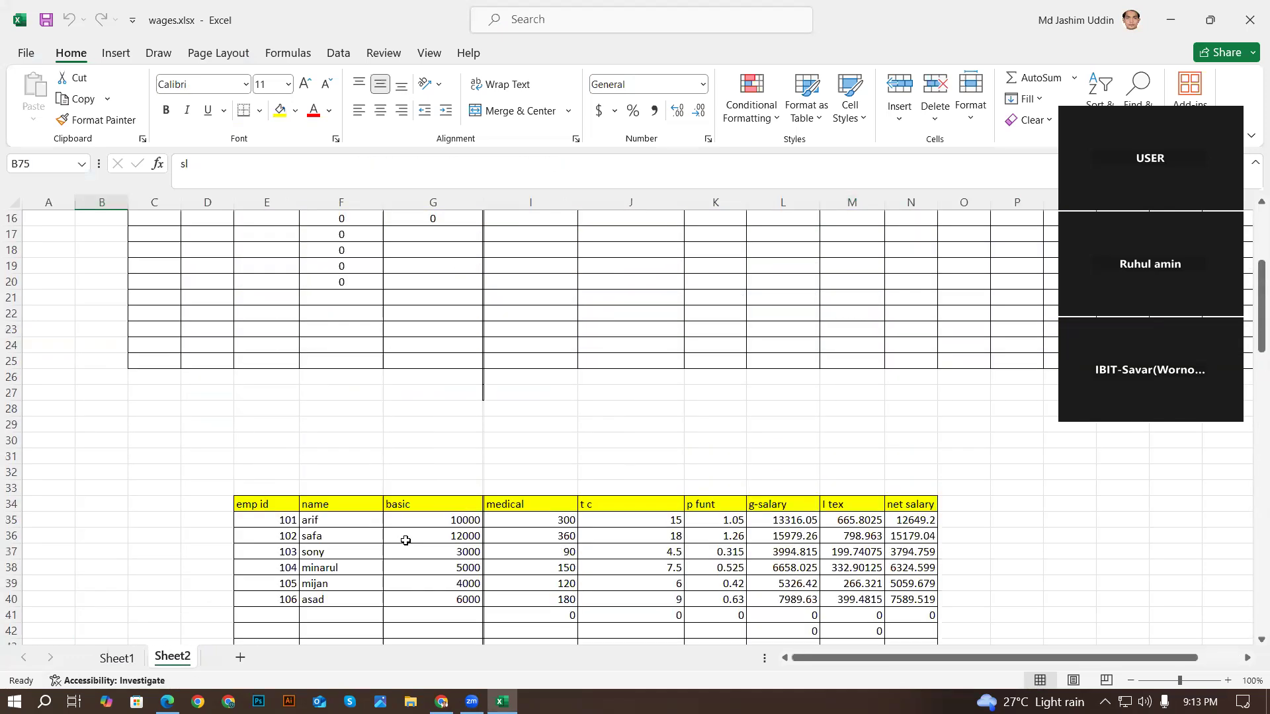
pyautogui.scroll(-2, 405, 541)
pyautogui.scroll(-2, 463, 525)
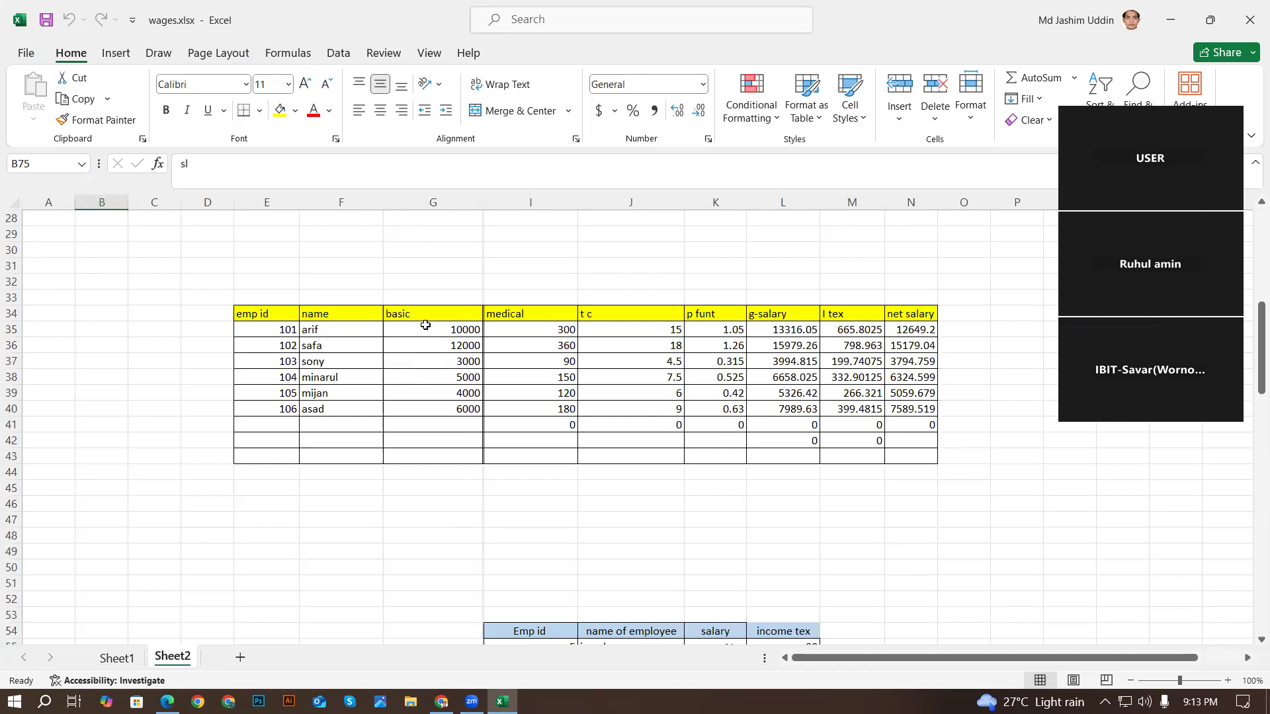
# - Examine the salary table's column headers, employee IDs and employee names on Sheet2
pyautogui.click(523, 314)
pyautogui.click(594, 313)
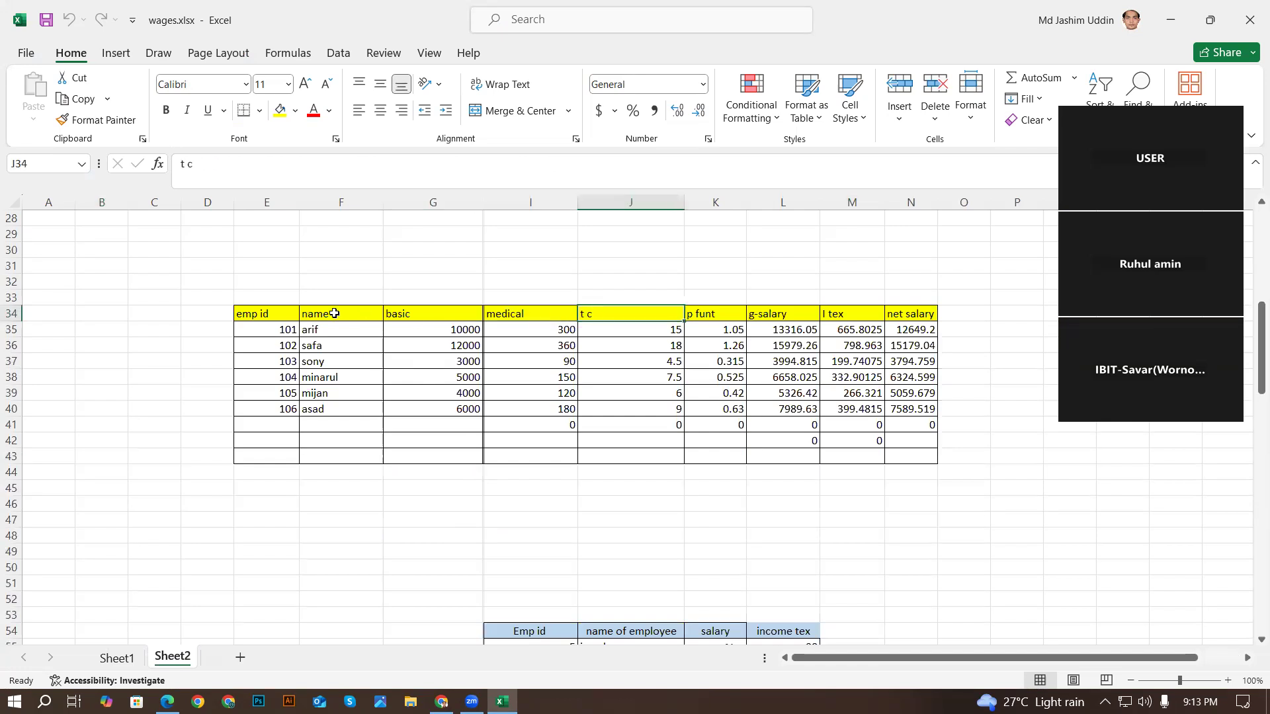
pyautogui.click(258, 318)
pyautogui.click(265, 331)
pyautogui.click(269, 350)
pyautogui.click(270, 377)
pyautogui.click(334, 312)
pyautogui.click(333, 334)
pyautogui.click(334, 362)
pyautogui.click(333, 399)
pyautogui.click(334, 411)
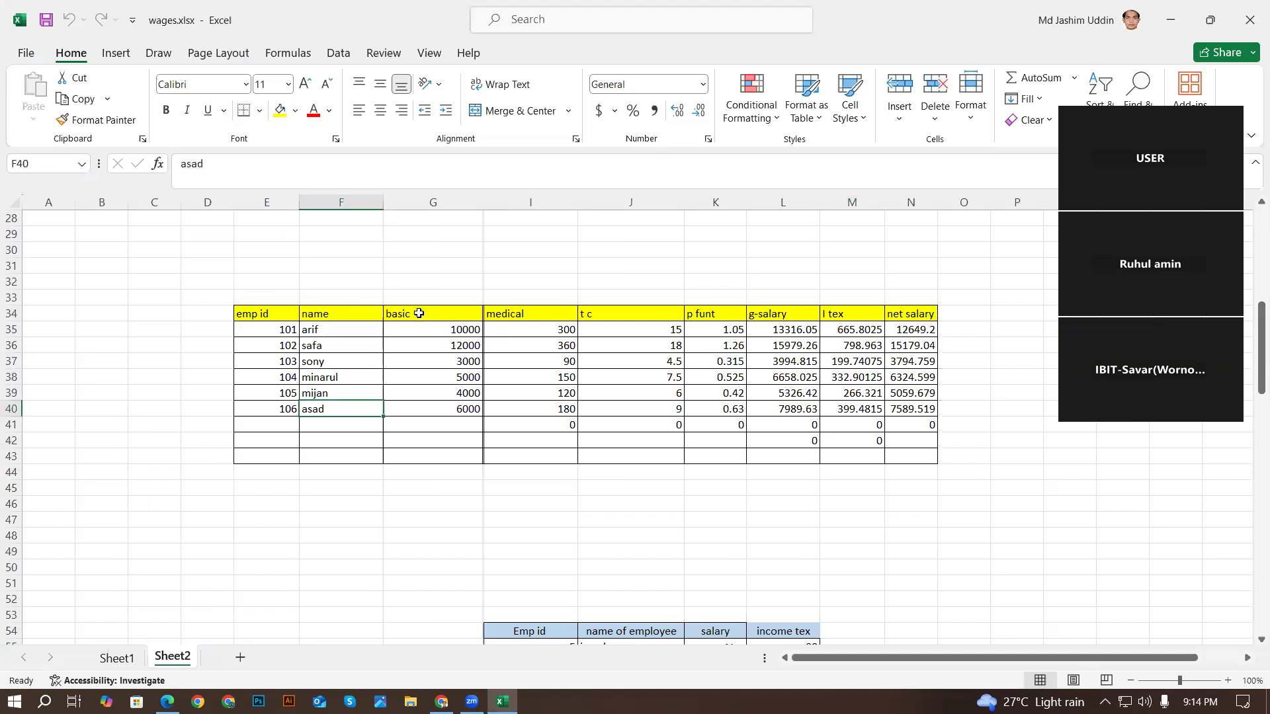
# - Rename the header in cell G34 of the salary table as "Basic salary"
pyautogui.click(419, 314)
pyautogui.press('BackSpace')
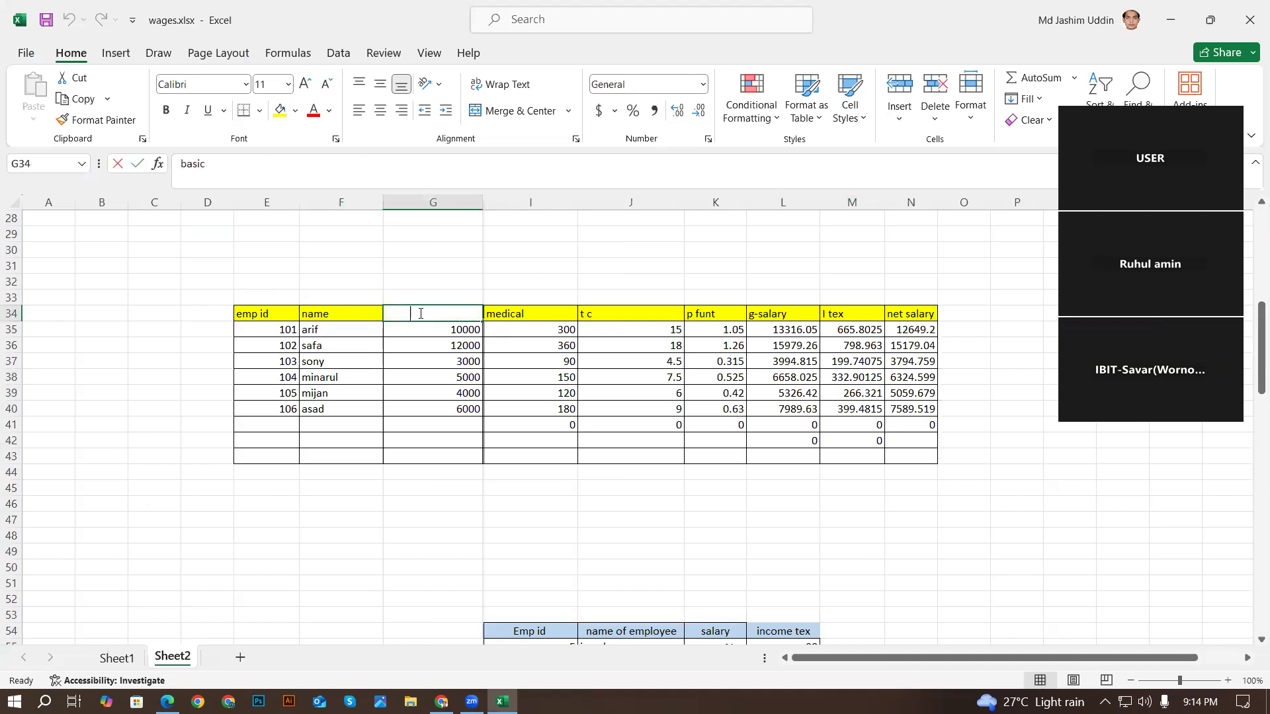
pyautogui.write('B')
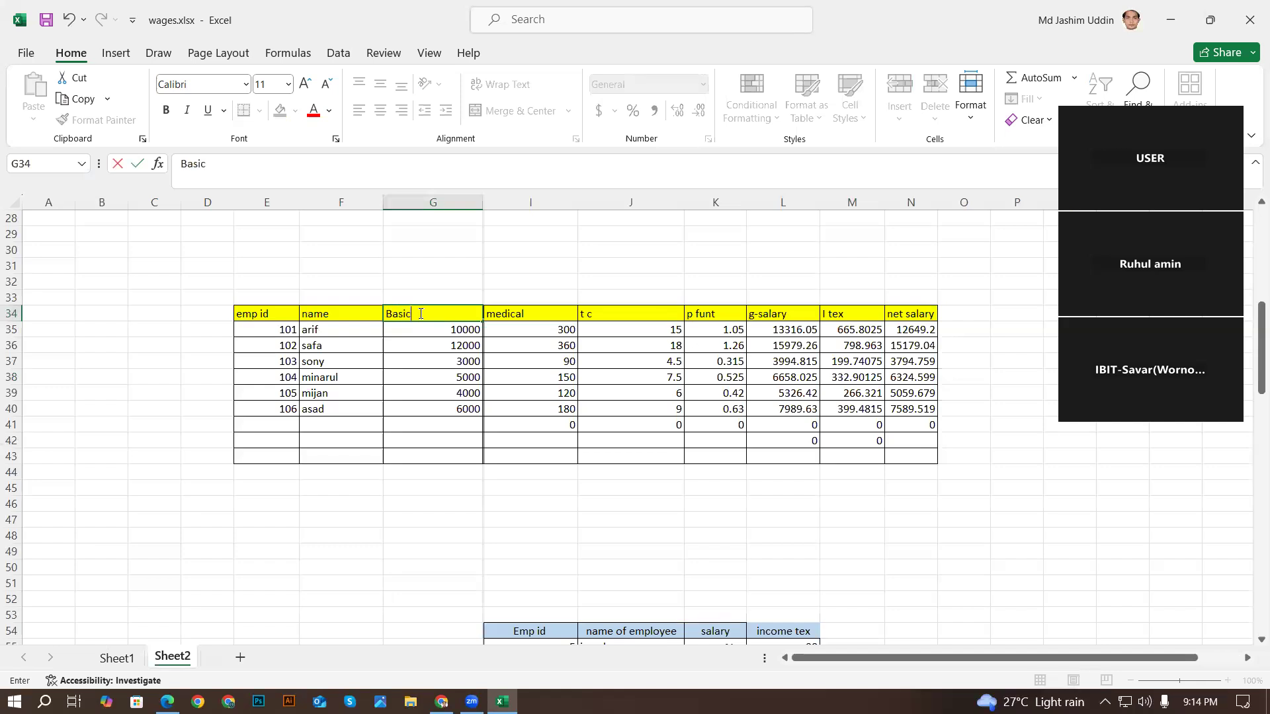
pyautogui.write('asic salary')
# - Rename the headers in cells J34 and K34 as "T_C" and "P_Found"
pyautogui.click(537, 314)
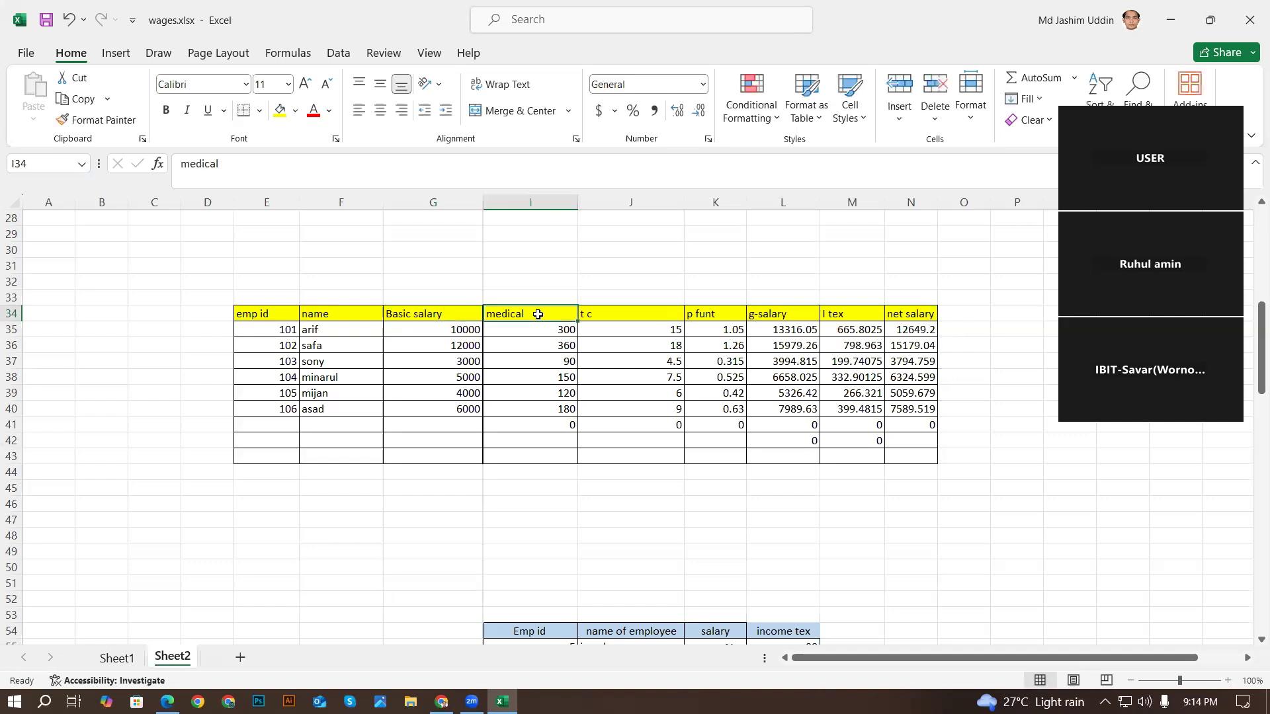
pyautogui.click(604, 314)
pyautogui.press('BackSpace')
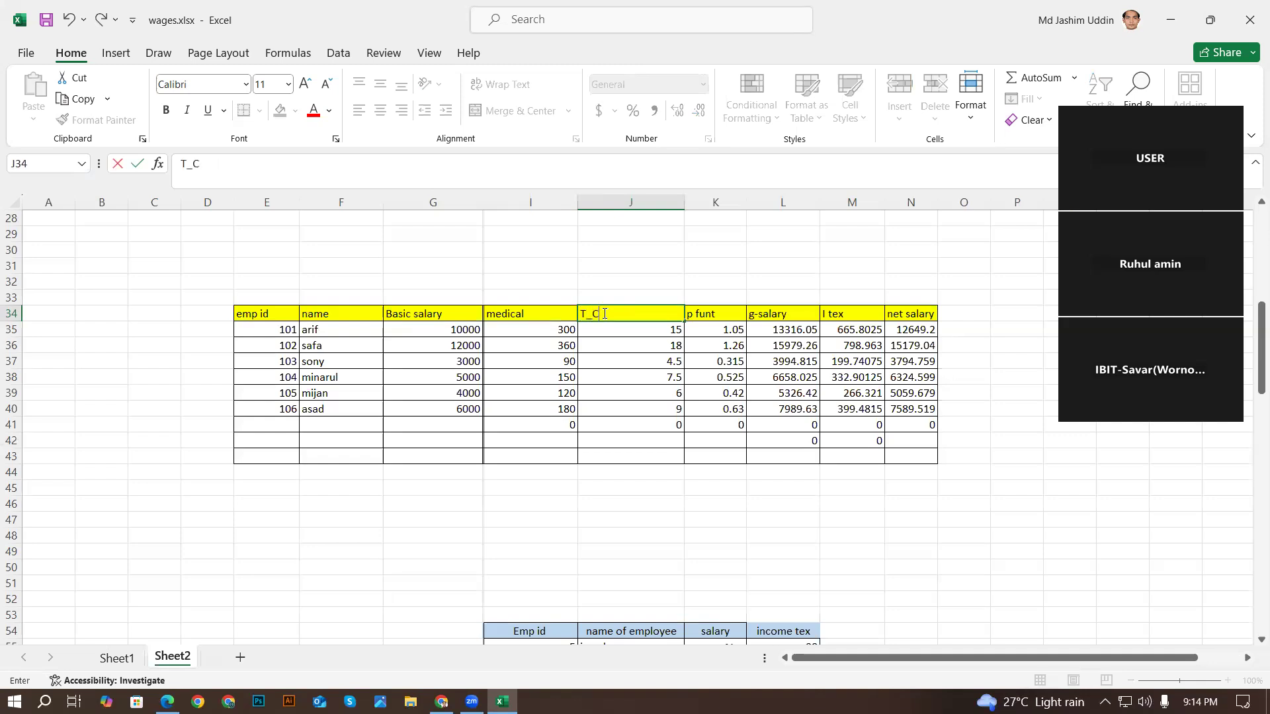
pyautogui.click(713, 316)
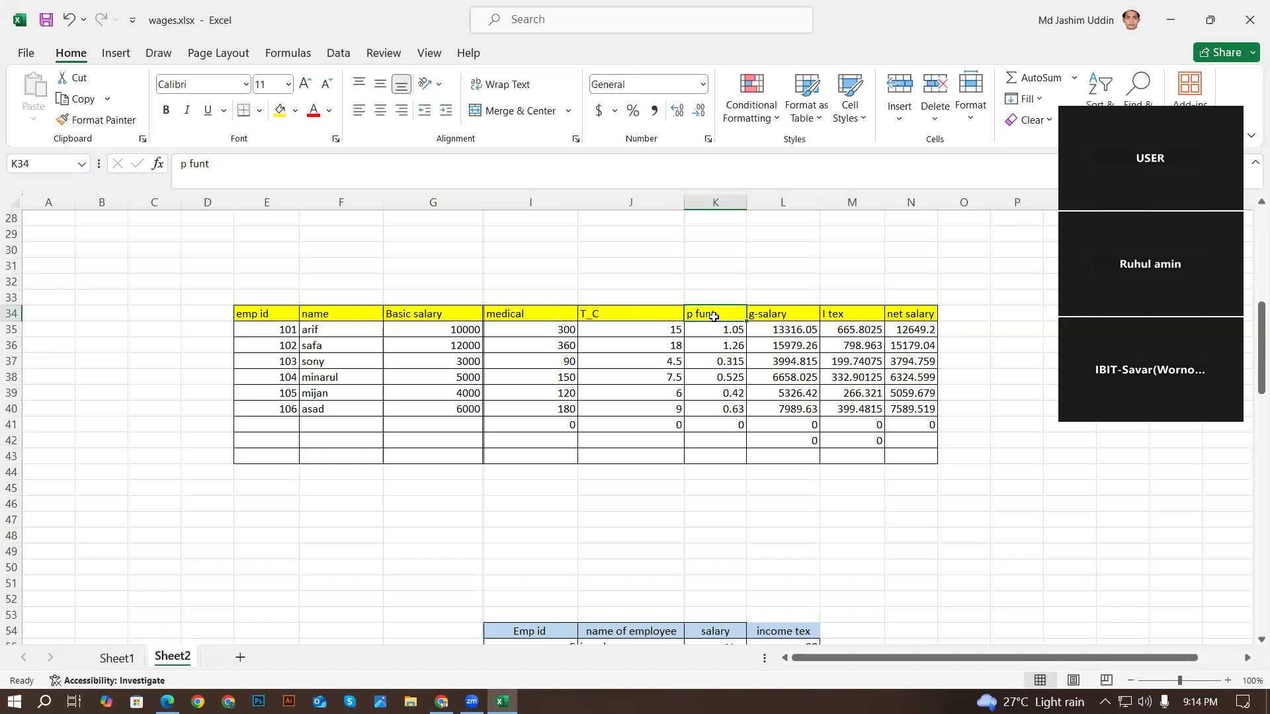
pyautogui.press('BackSpace')
pyautogui.write('p')
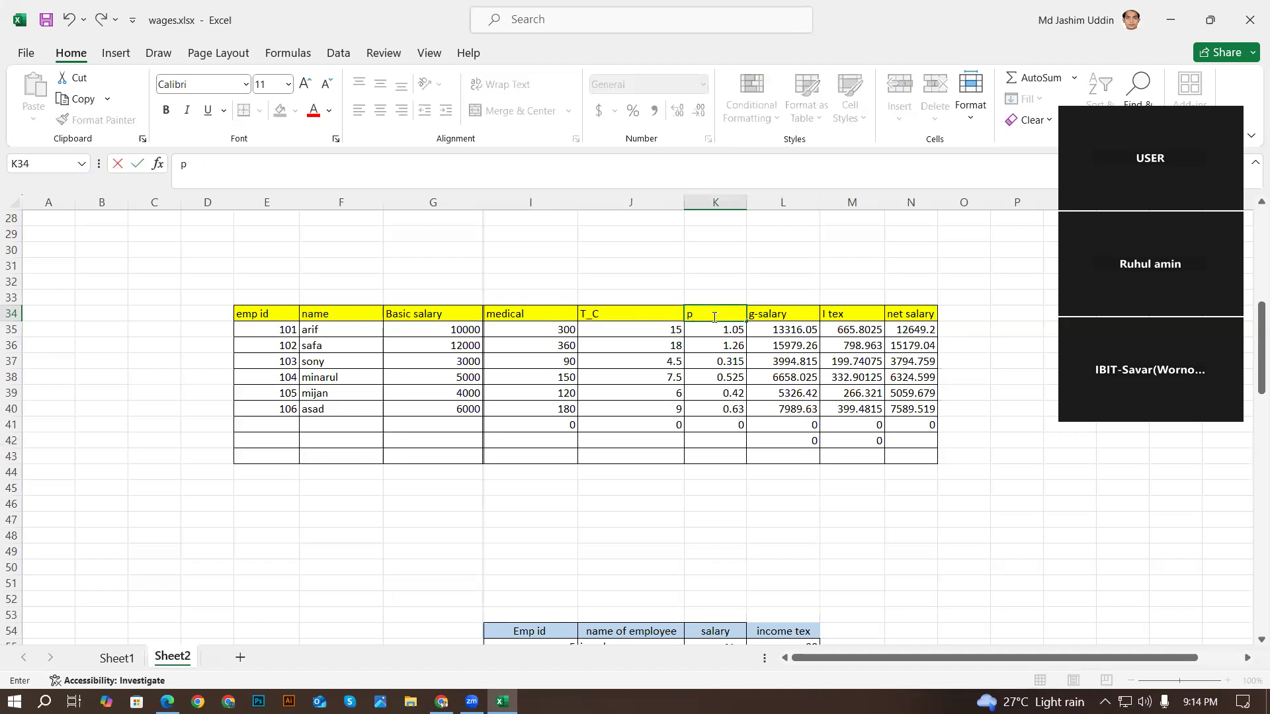
pyautogui.write('p')
pyautogui.press('BackSpace')
pyautogui.write('P_Found')
# - Capitalize the gross salary header in cell L34 so that it reads "G-salary"
pyautogui.click(776, 312)
pyautogui.click(849, 317)
pyautogui.click(783, 314)
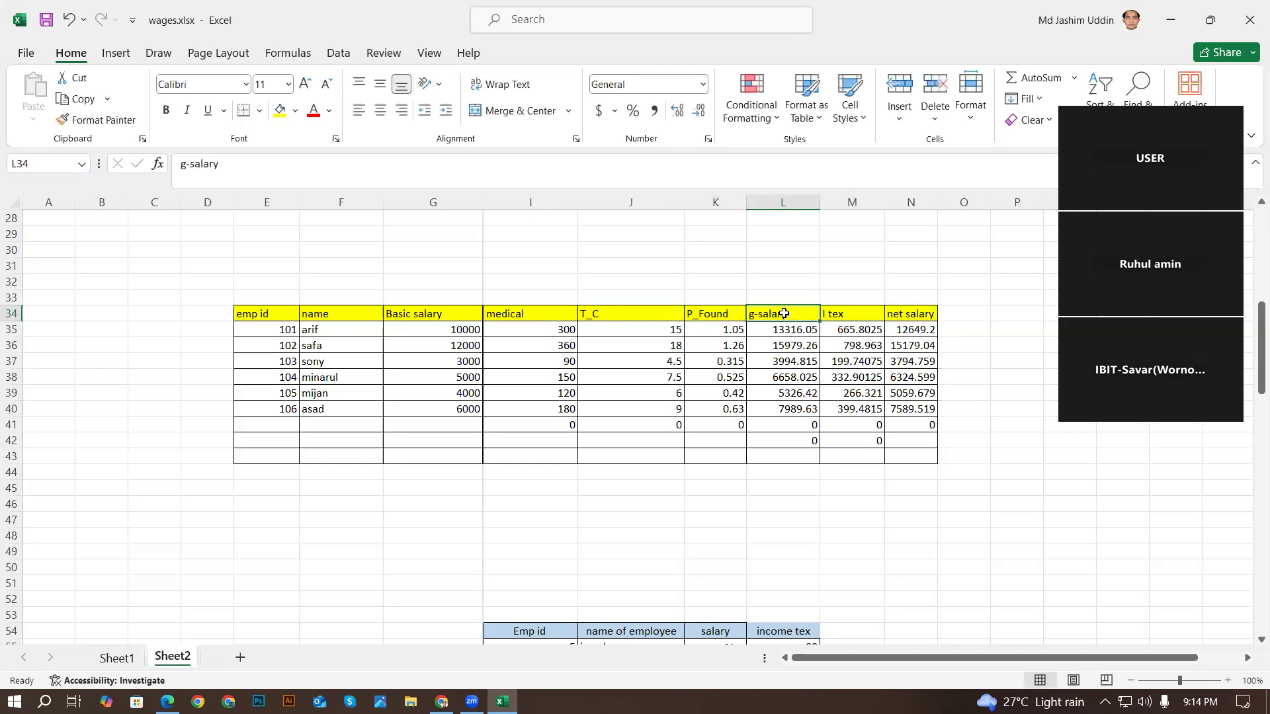
pyautogui.click(187, 164)
pyautogui.press('BackSpace')
pyautogui.write('G')
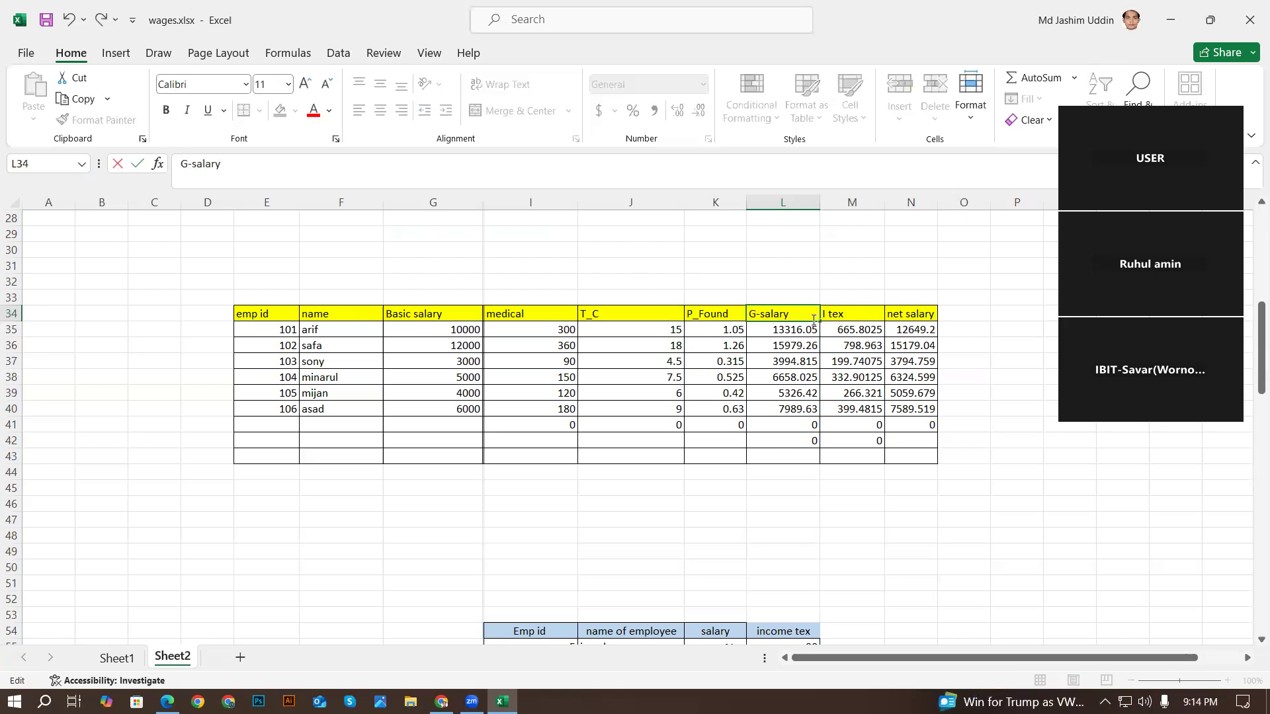
# - Rename the income tax header in cell M34 as "I_tex", replacing the space with an underscore
pyautogui.click(851, 315)
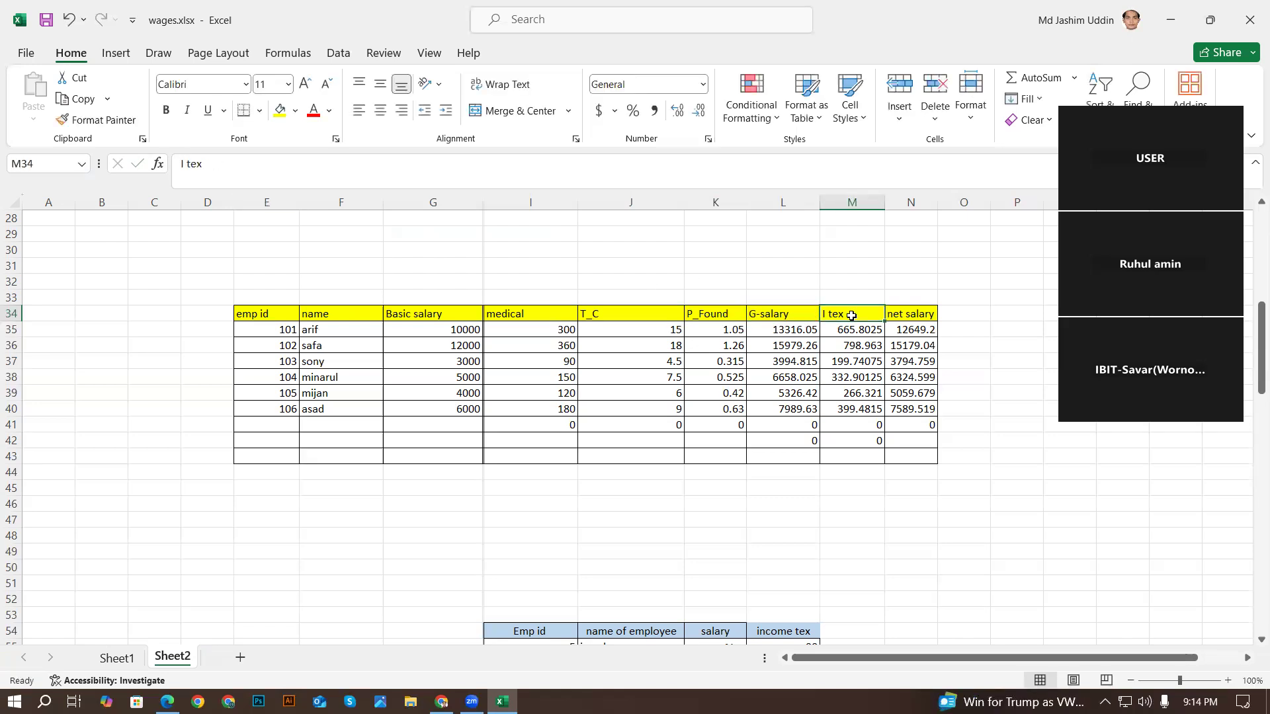
pyautogui.click(190, 166)
pyautogui.press('BackSpace')
pyautogui.write('_')
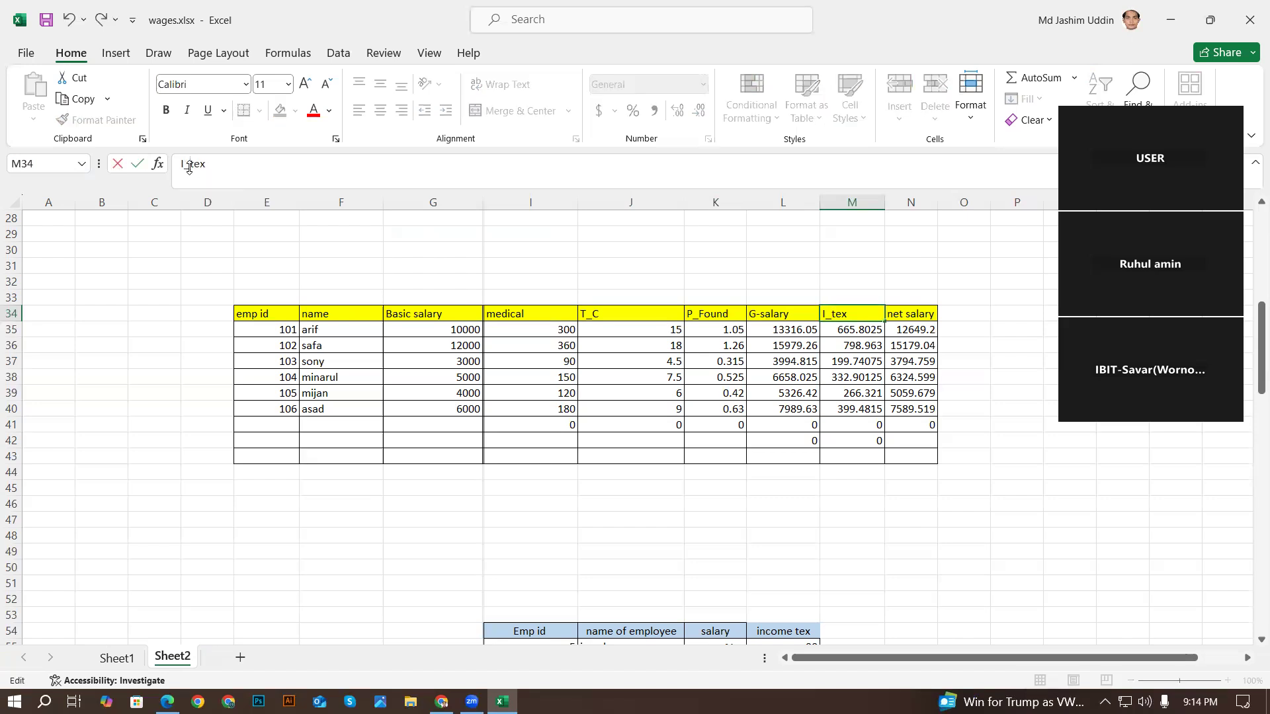
pyautogui.press('Return')
pyautogui.click(929, 313)
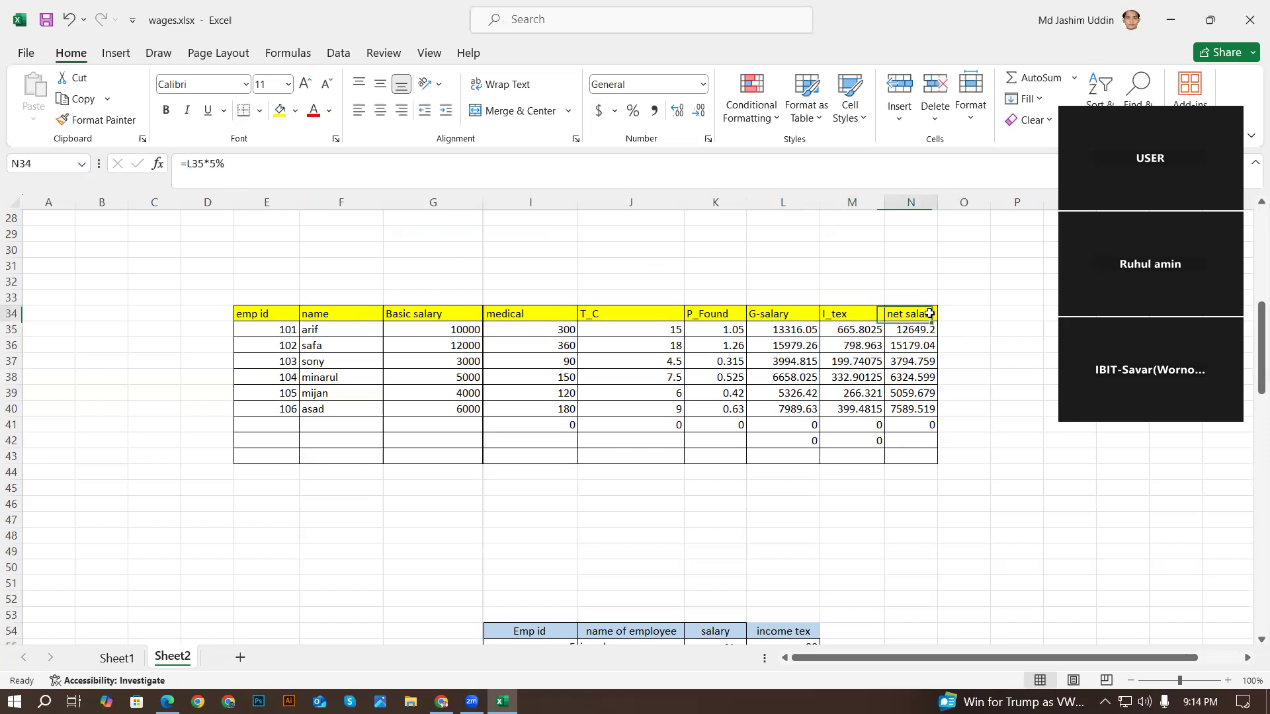
# - Clear the medical, T_C, G-salary and net salary cells of the first employee in row 35
pyautogui.click(543, 328)
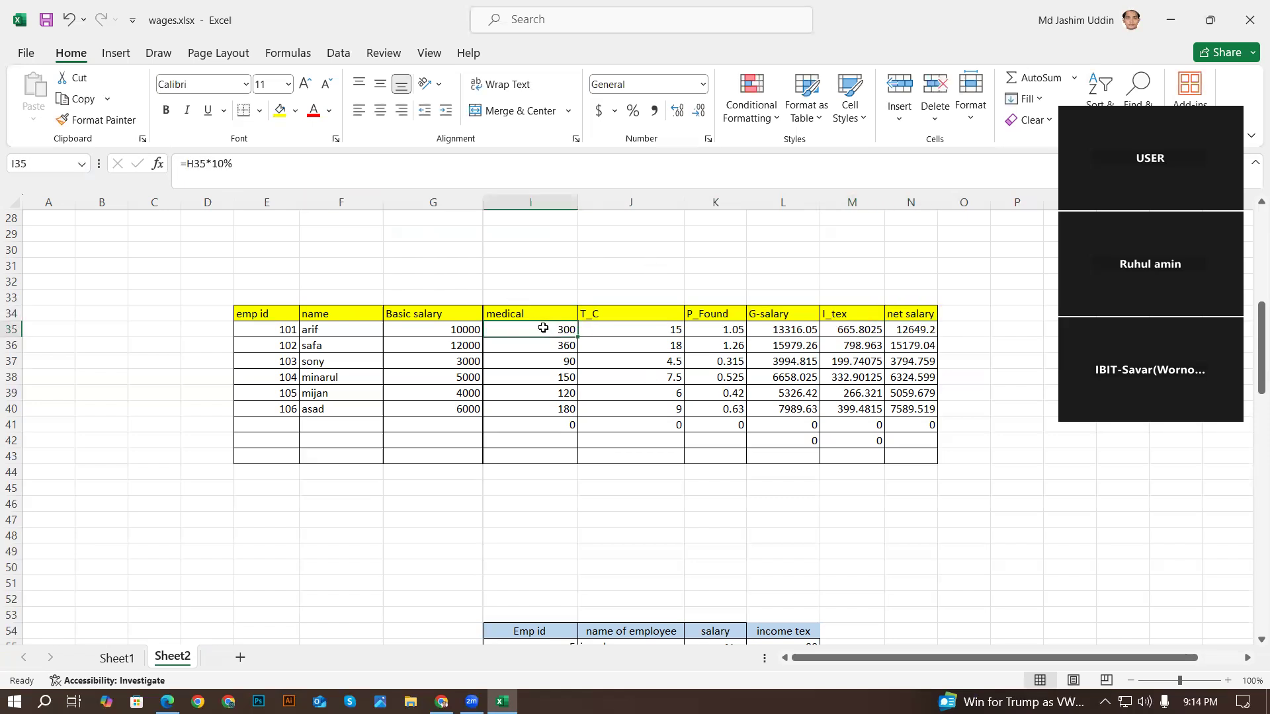
pyautogui.press('BackSpace')
pyautogui.click(627, 331)
pyautogui.press('BackSpace')
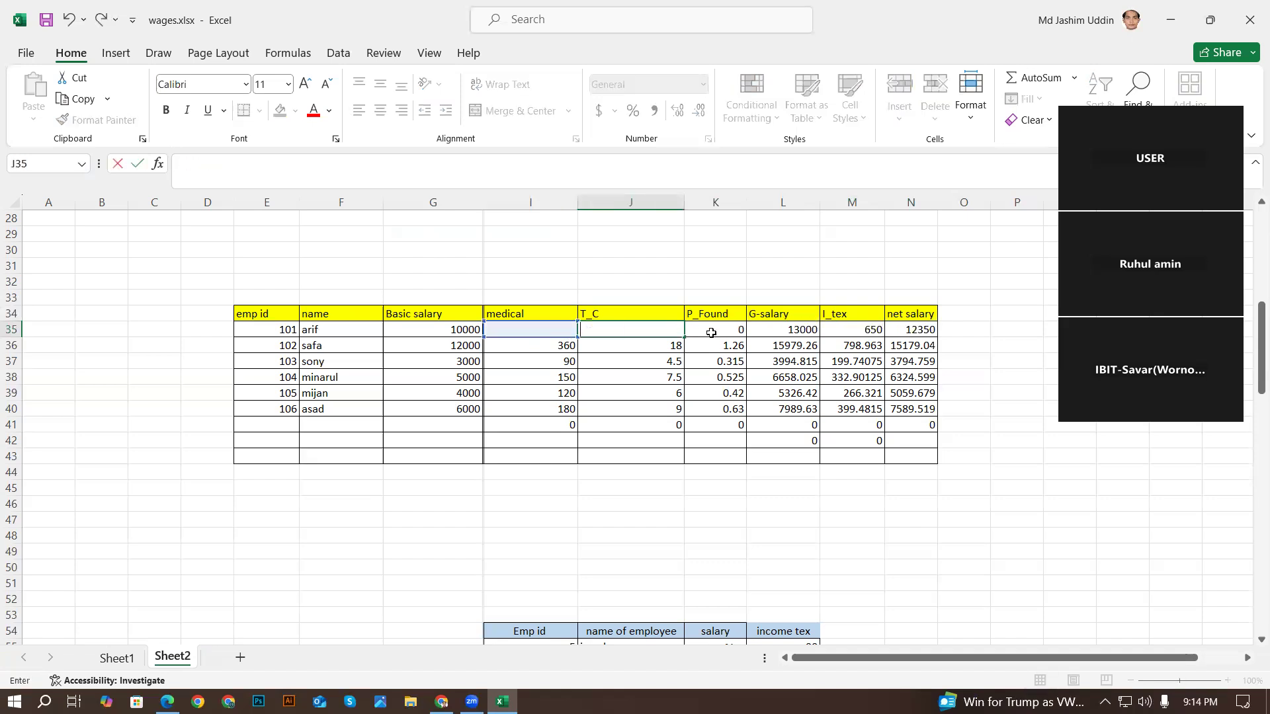
pyautogui.click(799, 332)
pyautogui.press('Delete')
pyautogui.click(911, 330)
pyautogui.press('Delete')
pyautogui.click(856, 409)
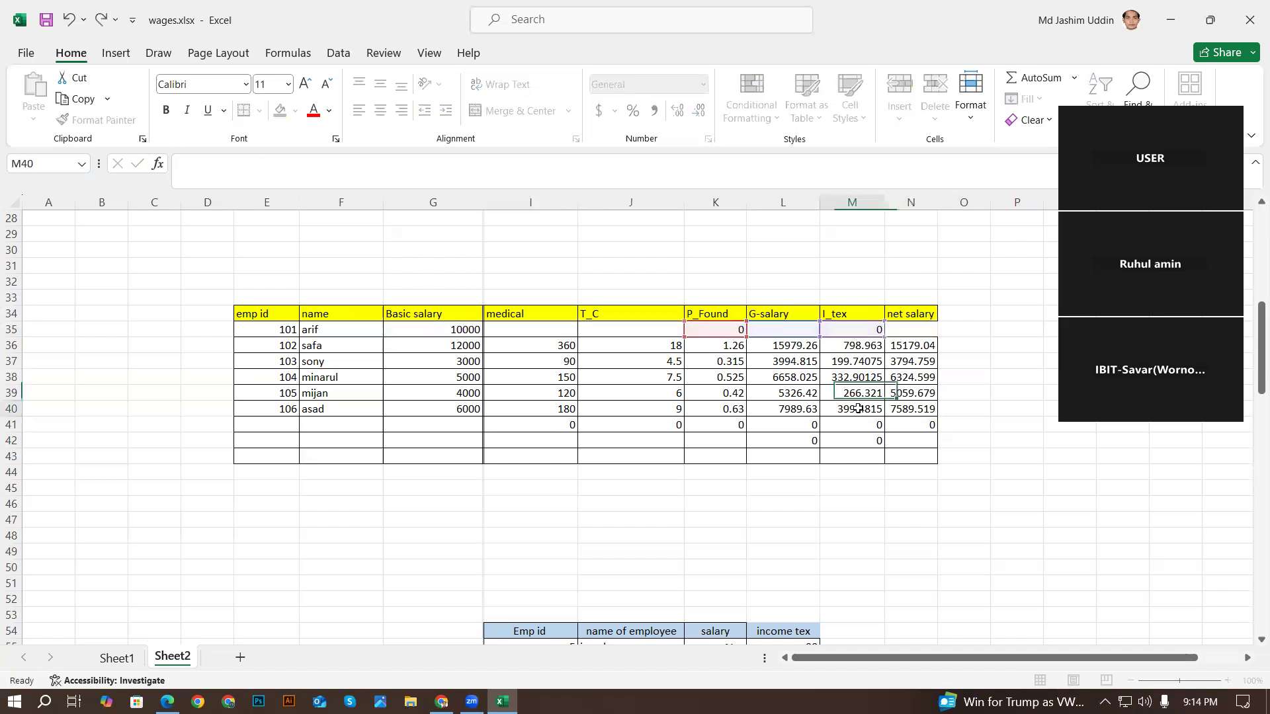
# - Fill the blank row 35 cells down to empty the medical column to row 43 and the G-salary column to row 44
pyautogui.click(558, 346)
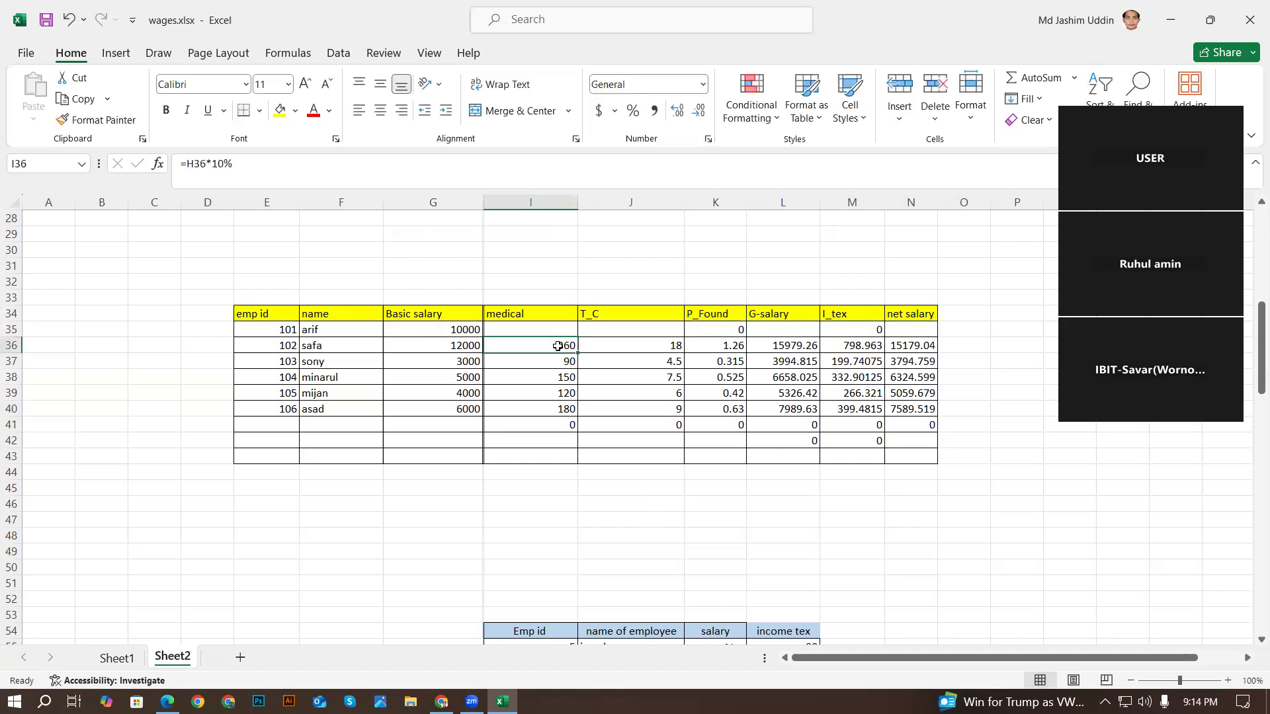
pyautogui.click(560, 328)
pyautogui.moveTo(577, 335); pyautogui.dragTo(578, 463)
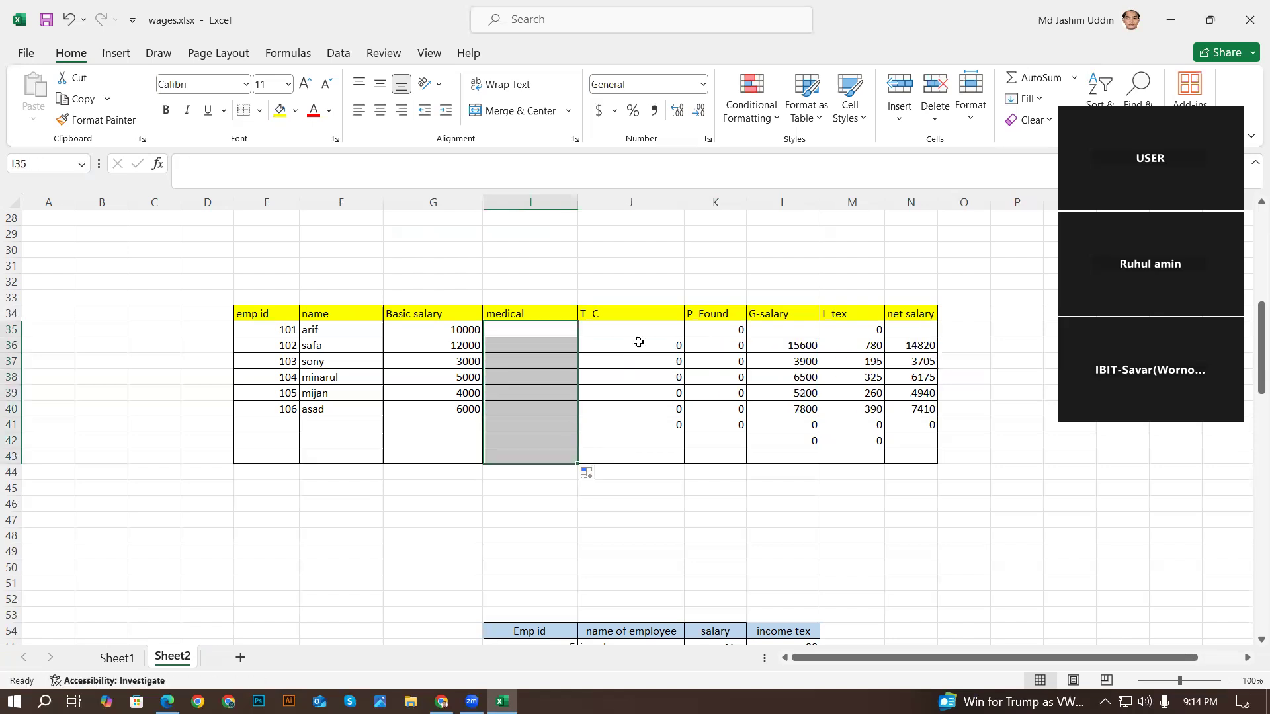
pyautogui.click(790, 332)
pyautogui.moveTo(819, 337); pyautogui.dragTo(820, 477)
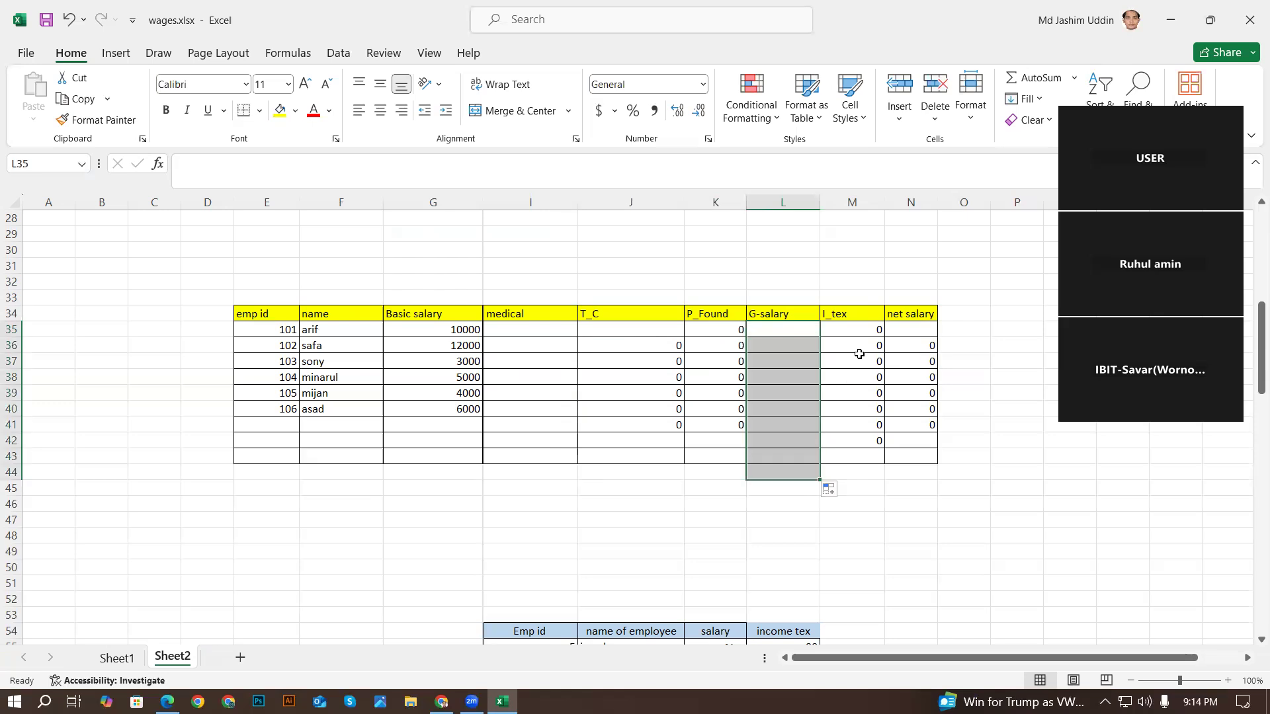
pyautogui.click(970, 371)
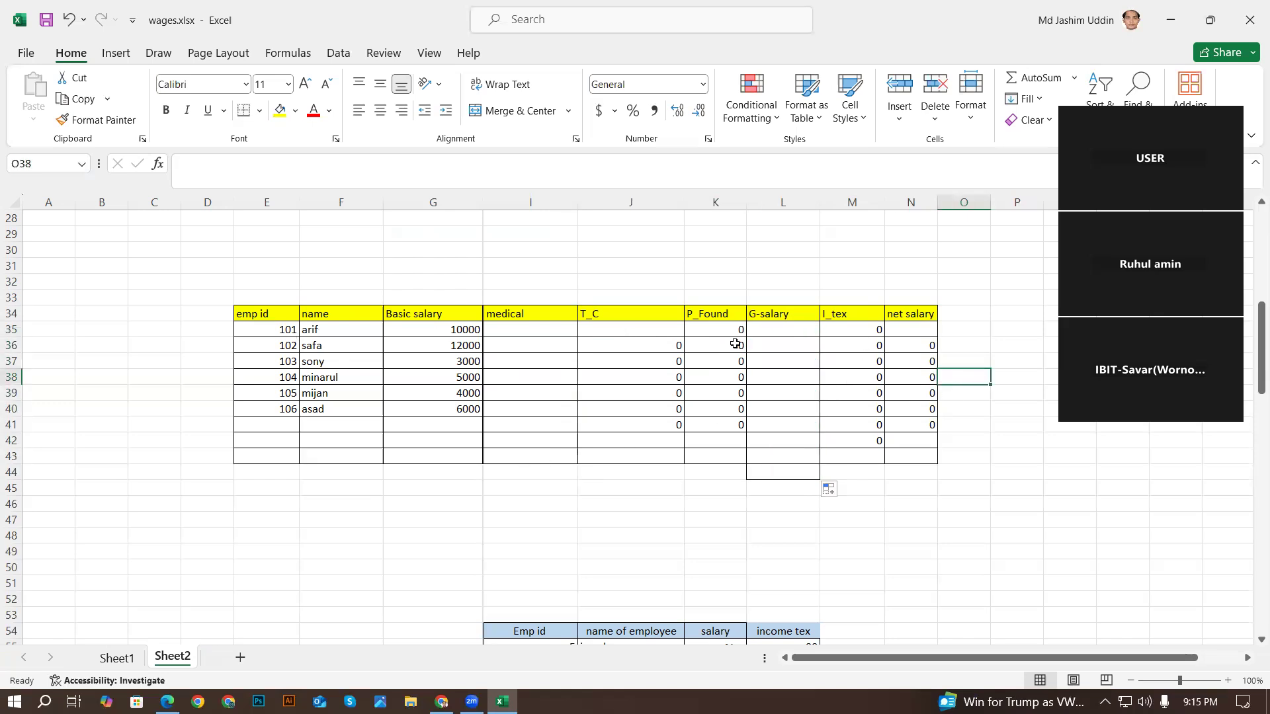
# - Fill the salary table's header row E34:N34 with the standard green colour
pyautogui.moveTo(284, 314); pyautogui.dragTo(932, 313)
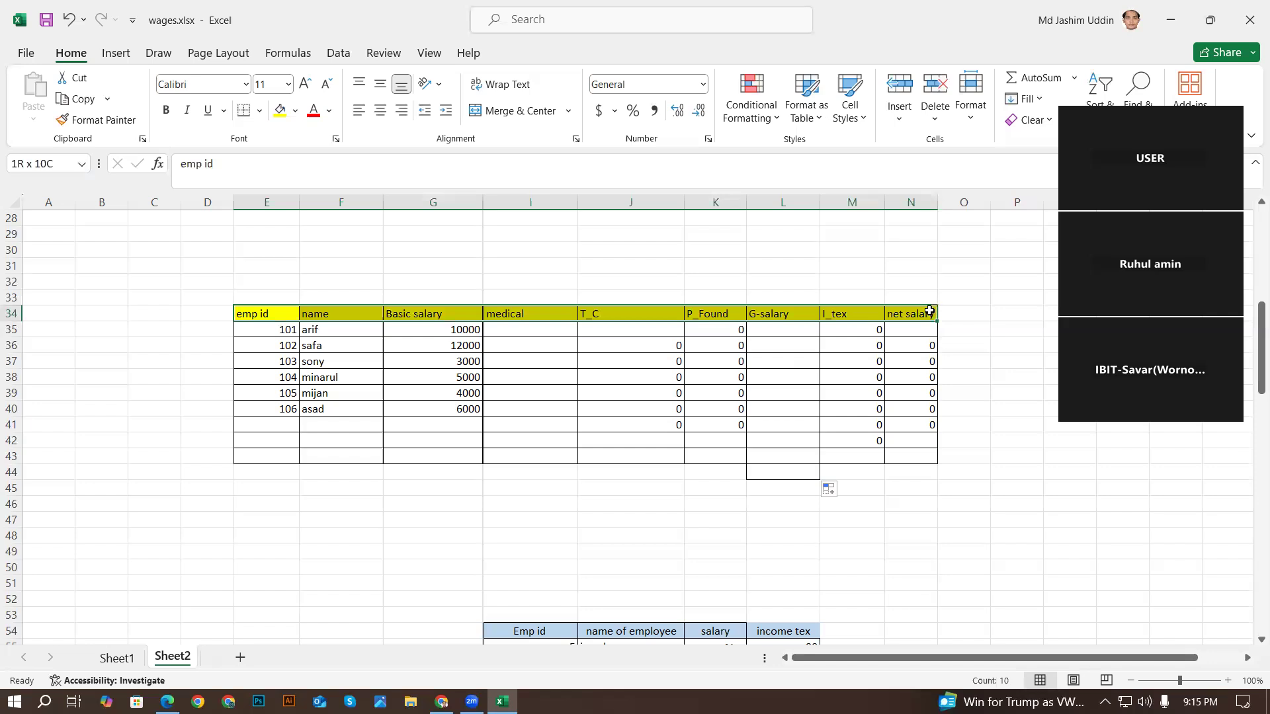
pyautogui.click(332, 113)
pyautogui.click(294, 114)
pyautogui.click(294, 114)
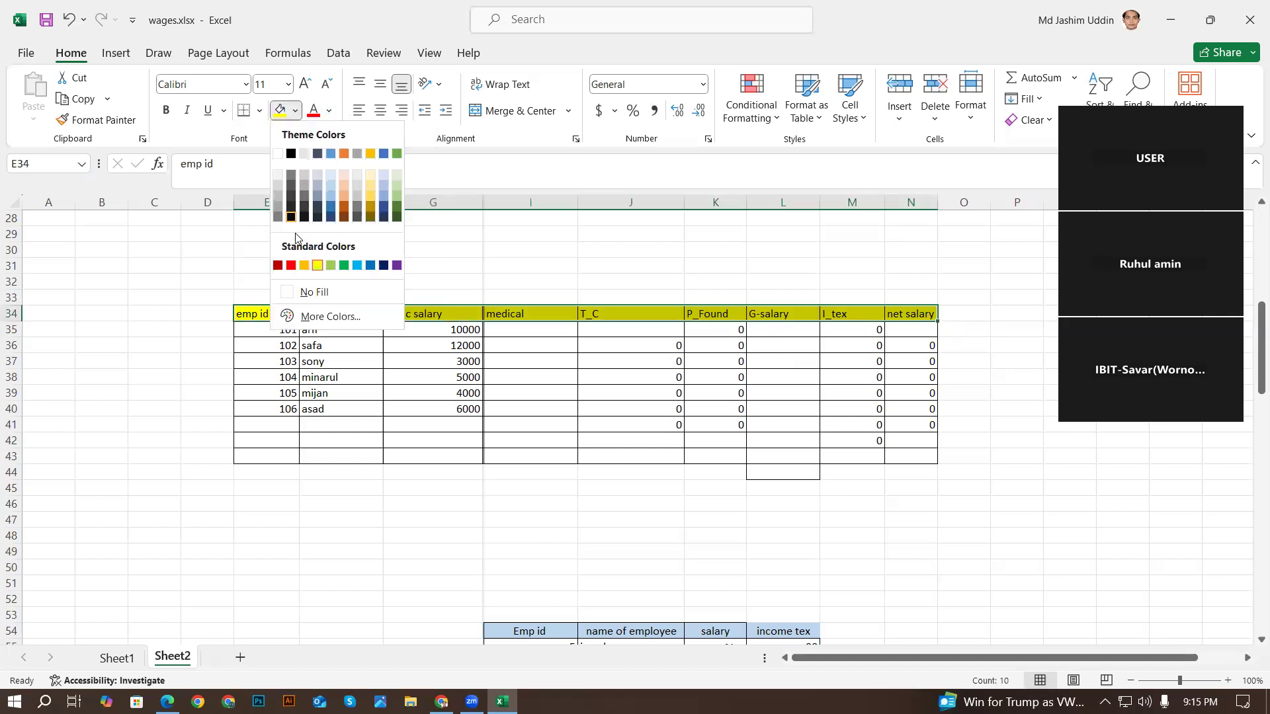
pyautogui.click(341, 266)
pyautogui.click(399, 379)
# - Set the font colour of the header cells E34:N34 to white
pyautogui.moveTo(260, 315); pyautogui.dragTo(337, 313)
pyautogui.moveTo(550, 304); pyautogui.dragTo(926, 313)
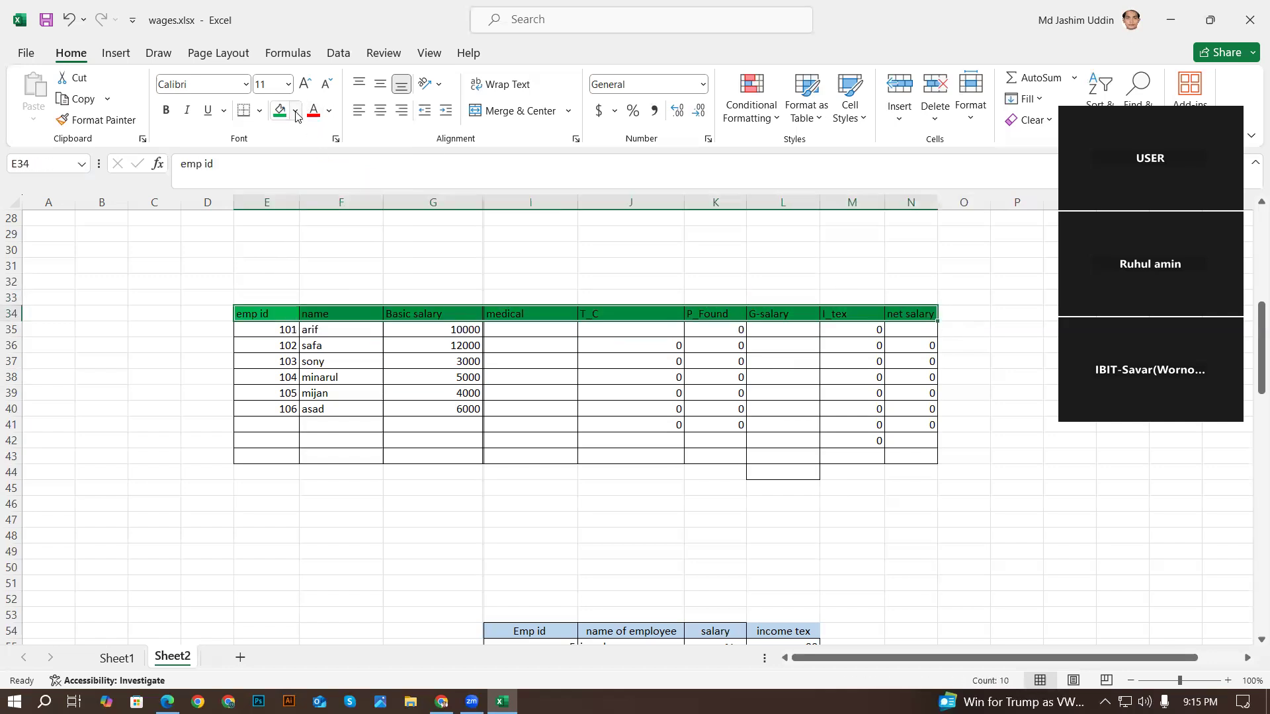
pyautogui.click(328, 110)
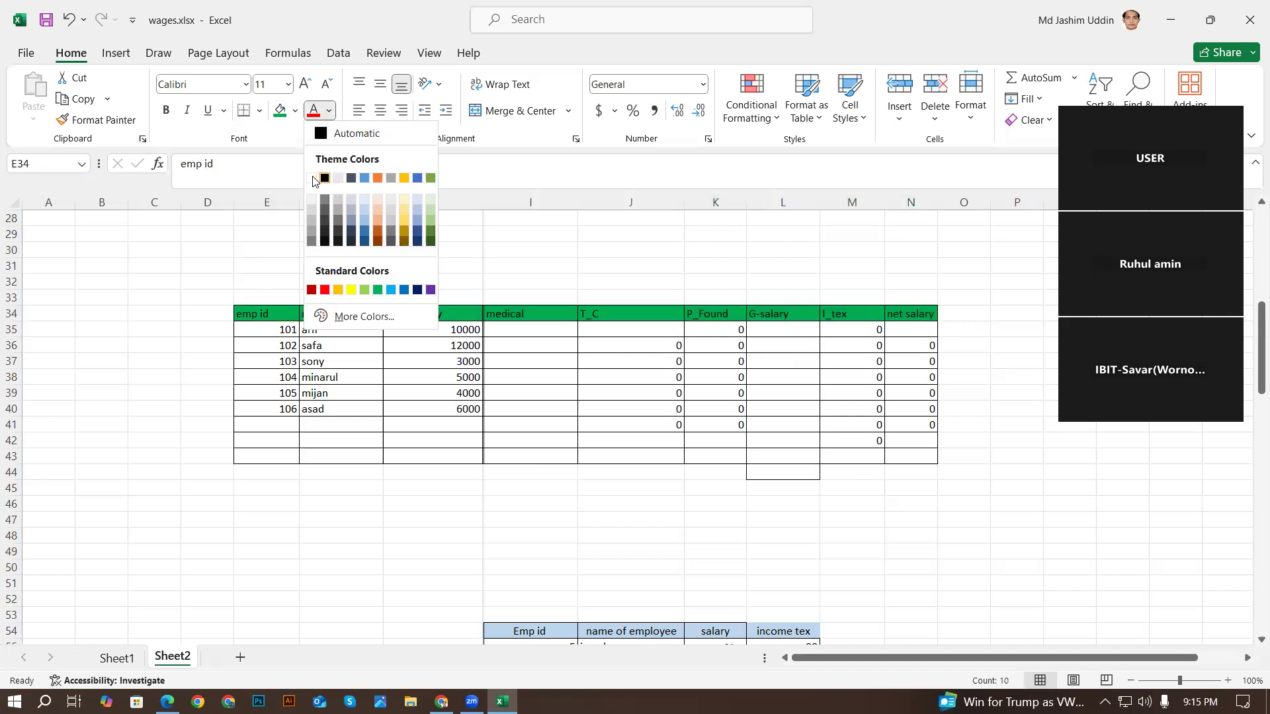
pyautogui.click(311, 178)
pyautogui.click(543, 408)
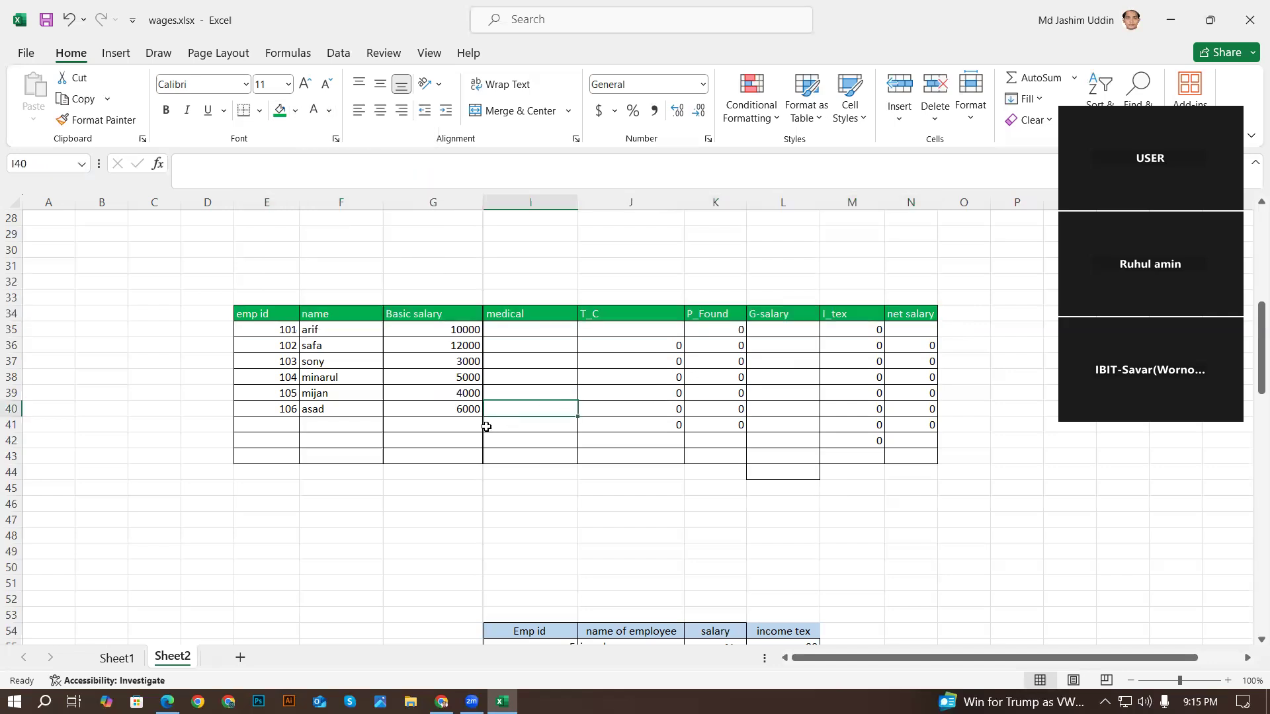
# - Narrow the name, Basic salary and medical columns of the salary table slightly
pyautogui.click(278, 312)
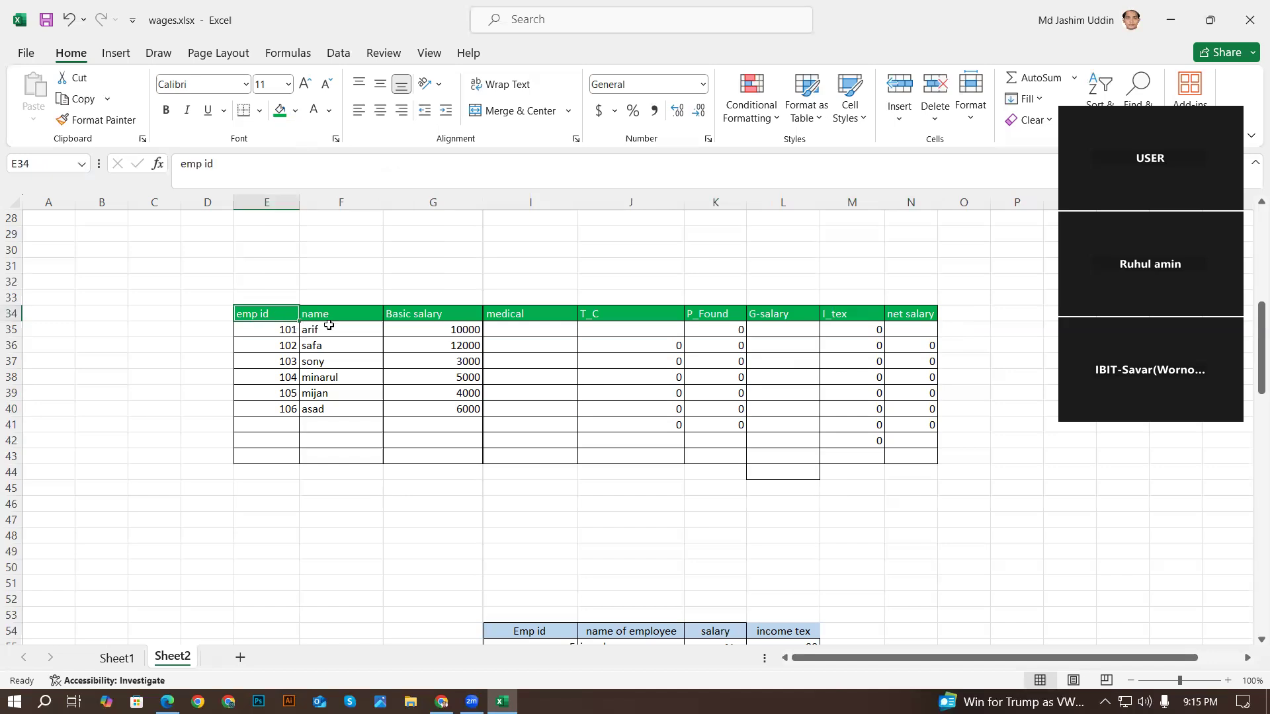
pyautogui.click(342, 314)
pyautogui.moveTo(383, 205); pyautogui.dragTo(439, 207)
pyautogui.moveTo(373, 221); pyautogui.dragTo(373, 221)
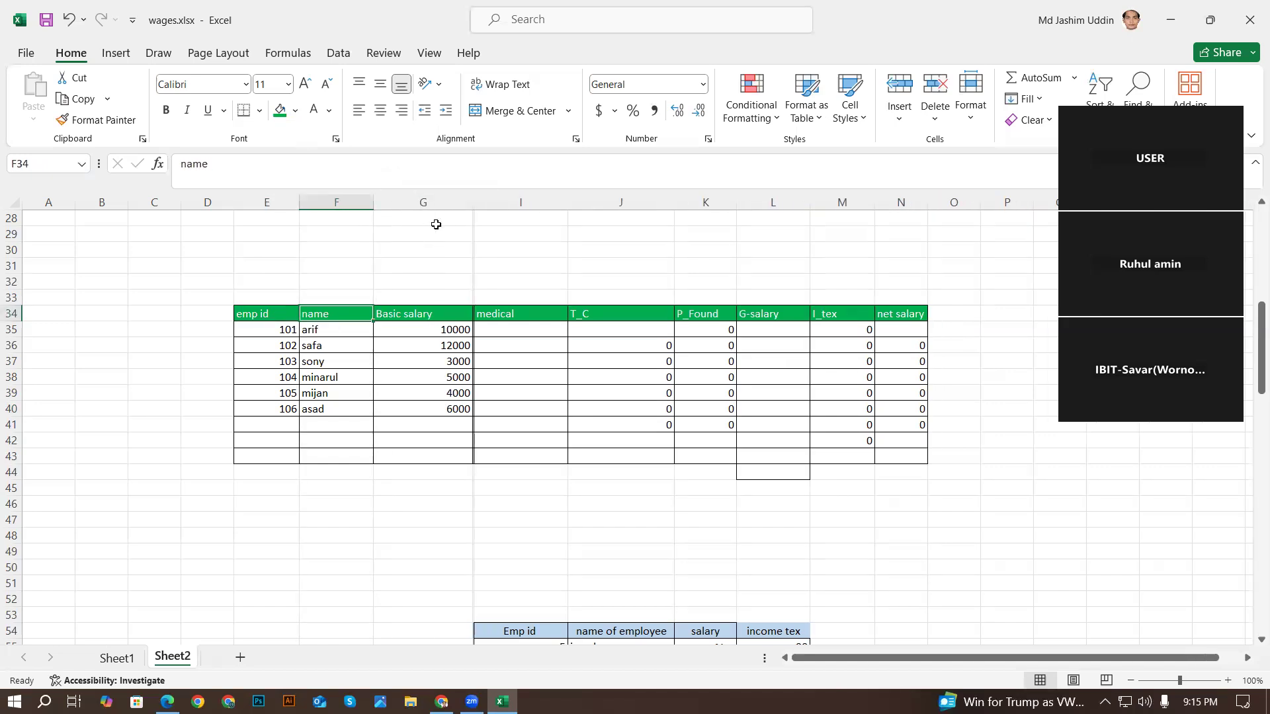
pyautogui.moveTo(473, 203)
pyautogui.mouseDown()
pyautogui.moveTo(496, 205)
pyautogui.moveTo(454, 210)
pyautogui.mouseUp()
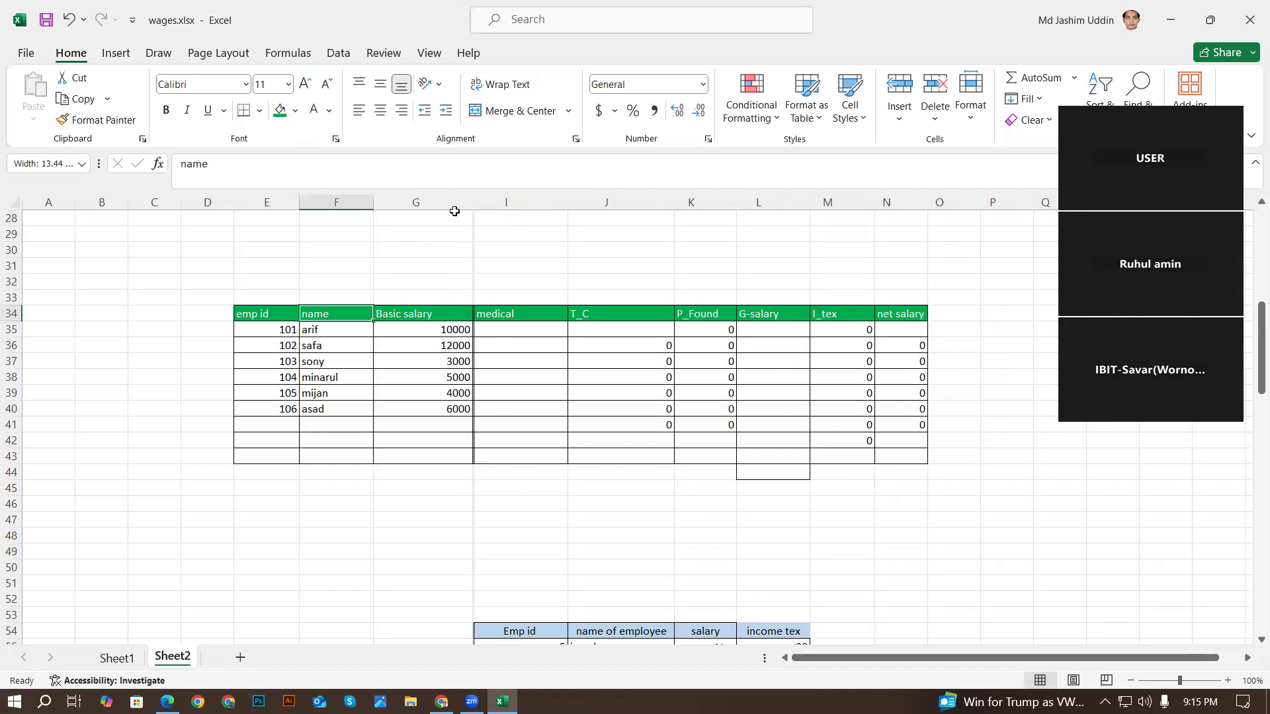
pyautogui.click(495, 196)
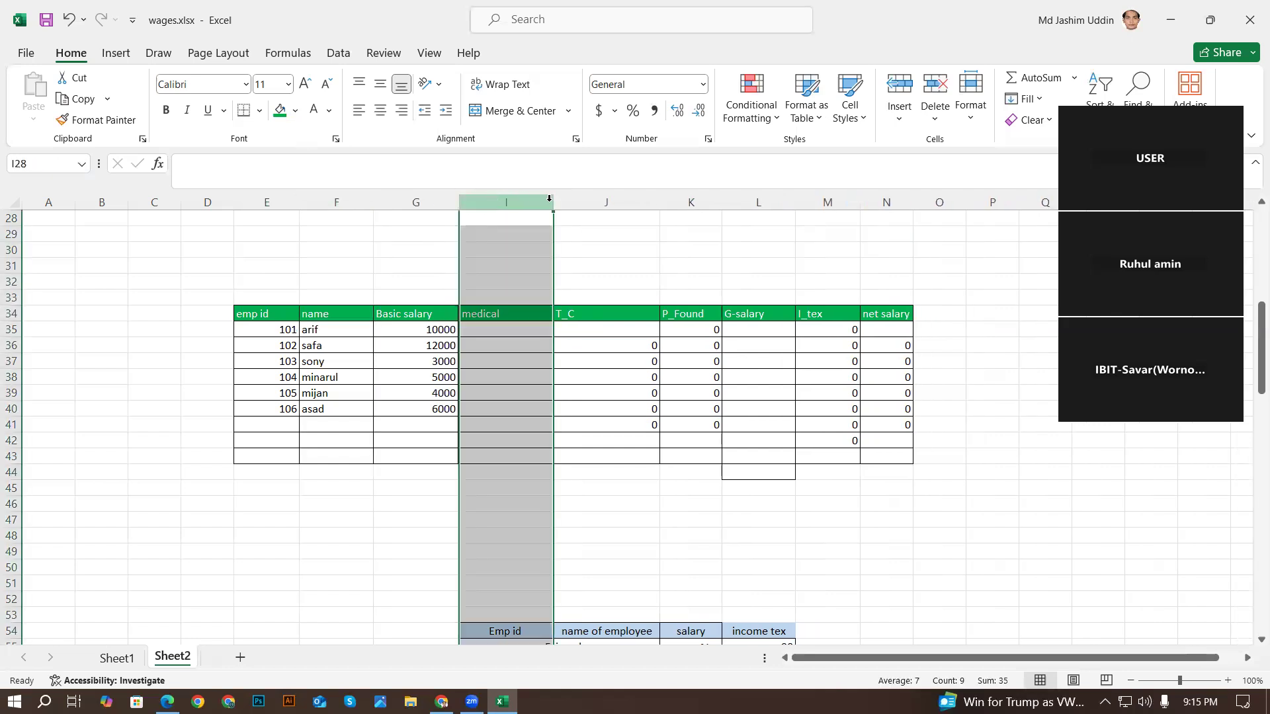
pyautogui.moveTo(553, 202)
pyautogui.mouseDown()
pyautogui.moveTo(586, 201)
pyautogui.moveTo(552, 204)
pyautogui.mouseUp()
pyautogui.click(474, 337)
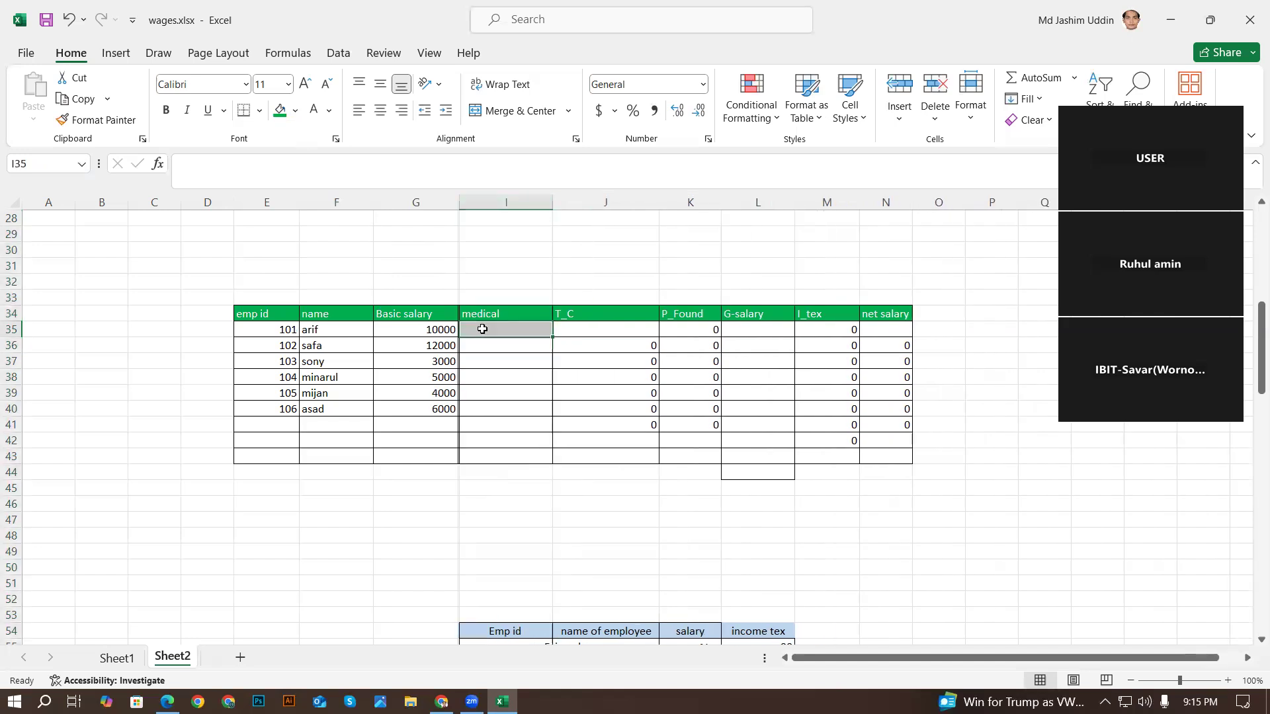
# - Shade the Basic salary column, cells G34:G44, with the lightest gray theme fill
pyautogui.click(423, 331)
pyautogui.moveTo(425, 311); pyautogui.dragTo(425, 474)
pyautogui.click(329, 113)
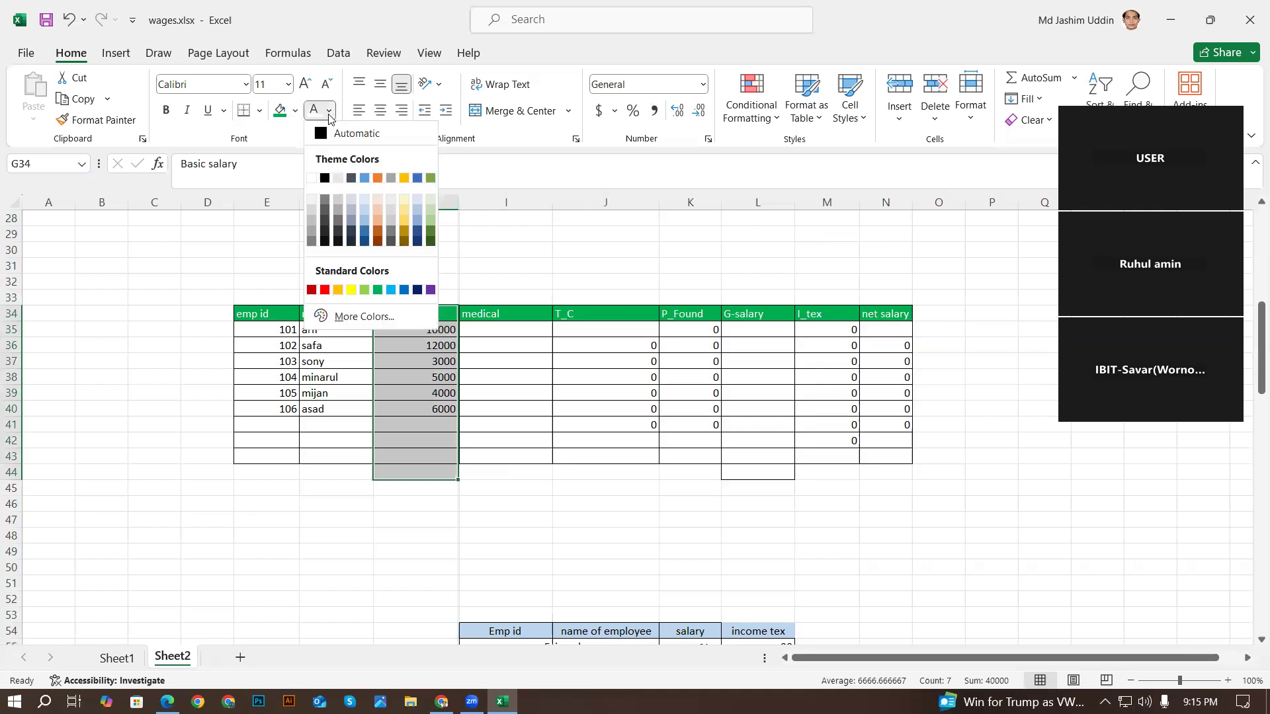
pyautogui.click(296, 111)
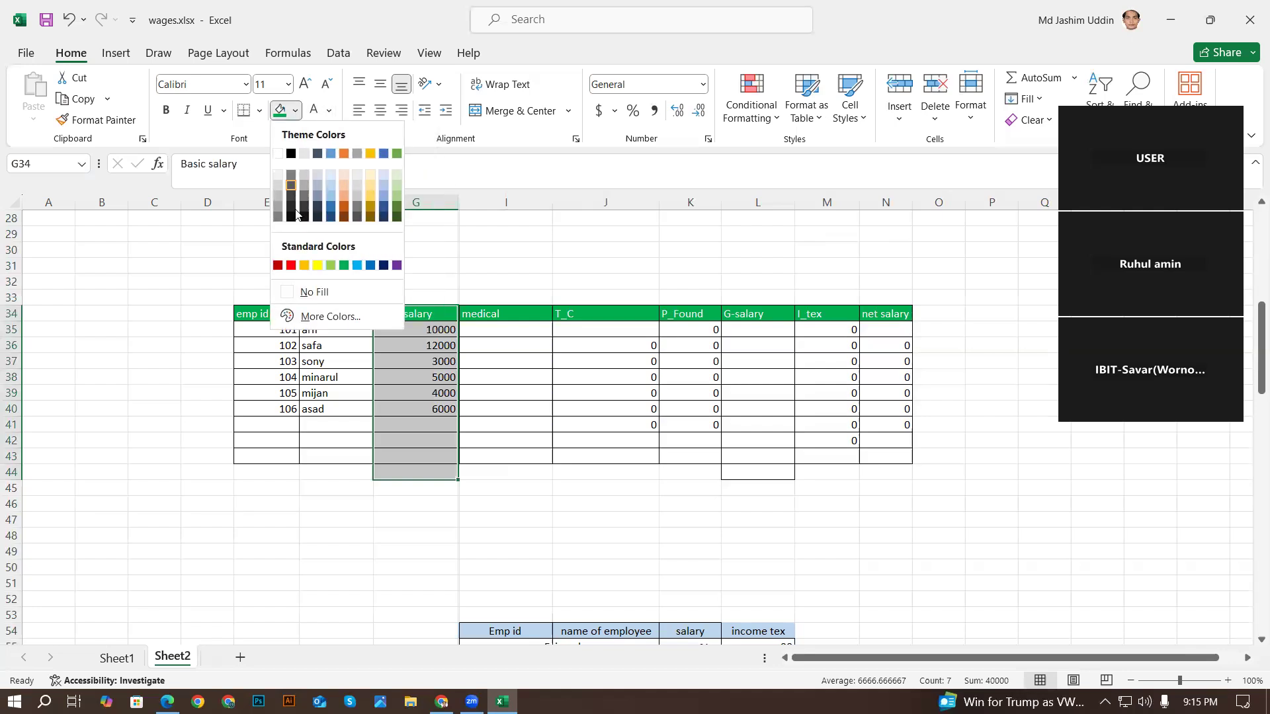
pyautogui.click(281, 171)
# - Shade the medical column cells I35:I43 with a medium gray theme fill
pyautogui.click(511, 331)
pyautogui.moveTo(511, 331); pyautogui.dragTo(513, 457)
pyautogui.click(258, 113)
pyautogui.click(280, 117)
pyautogui.click(295, 115)
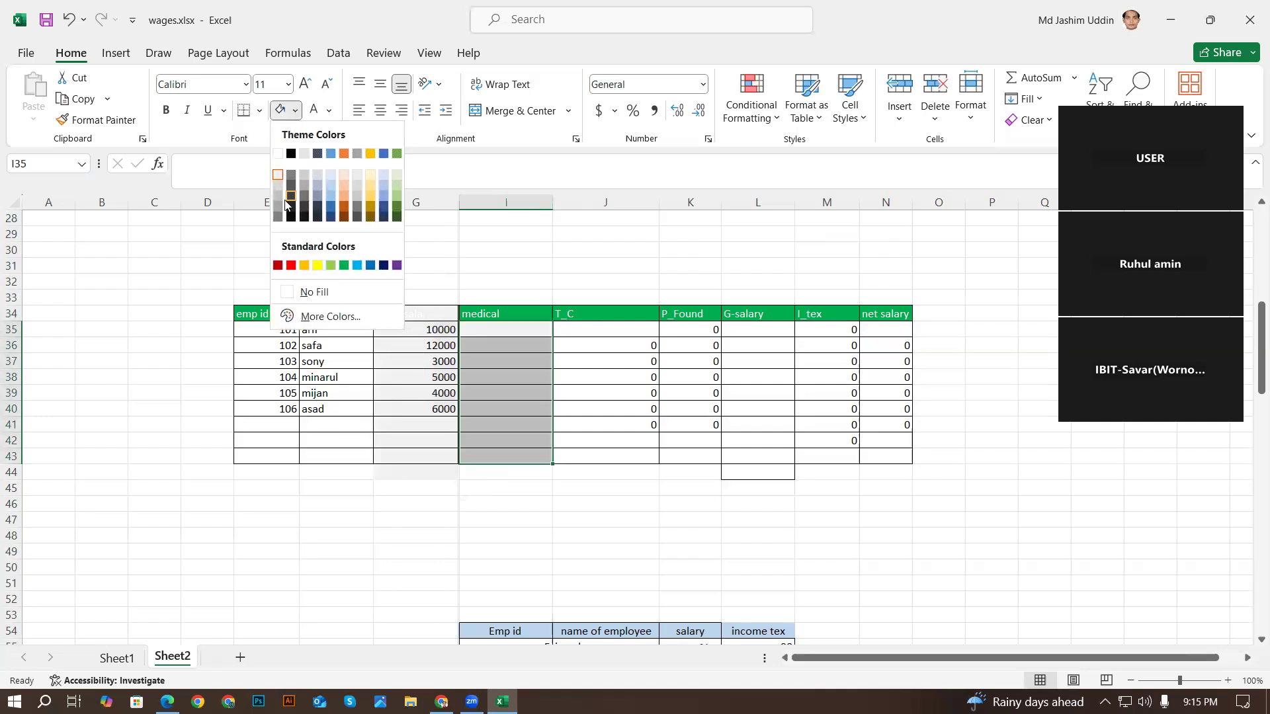
pyautogui.click(283, 195)
# - Shade the T_C column cells J35:J43 with the lightest blue theme fill
pyautogui.moveTo(601, 330); pyautogui.dragTo(600, 458)
pyautogui.click(283, 116)
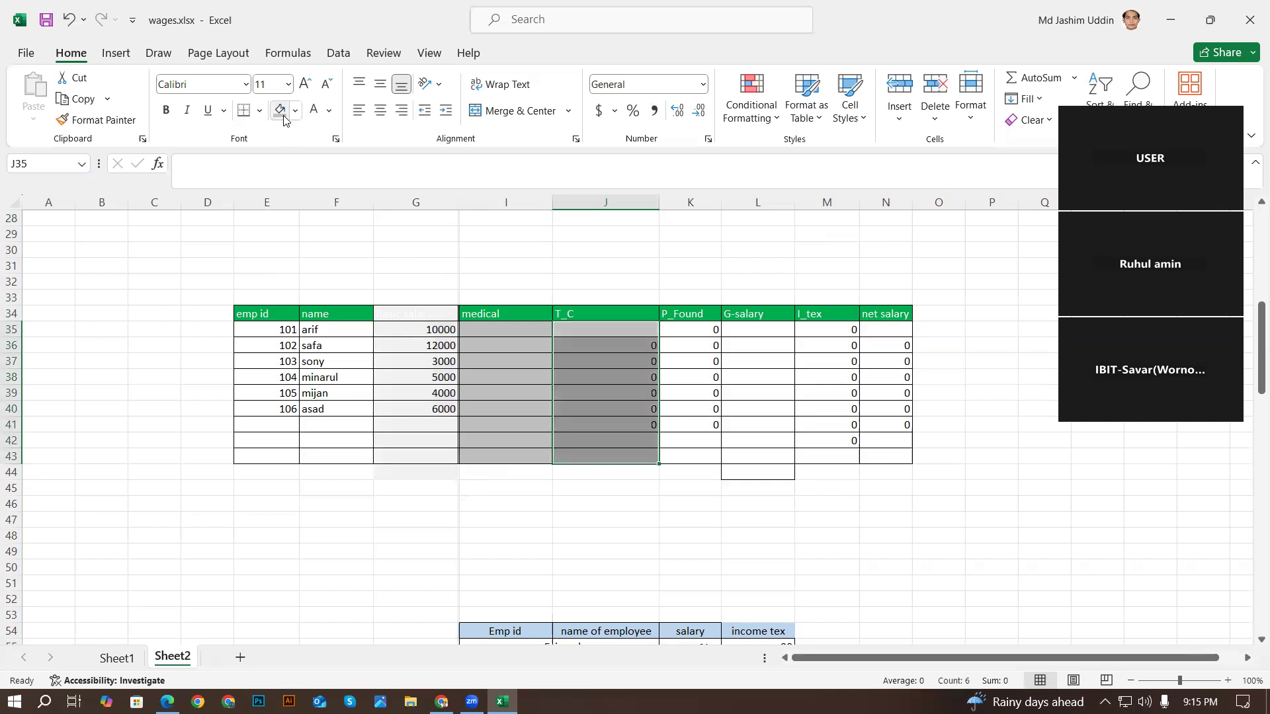
pyautogui.click(295, 115)
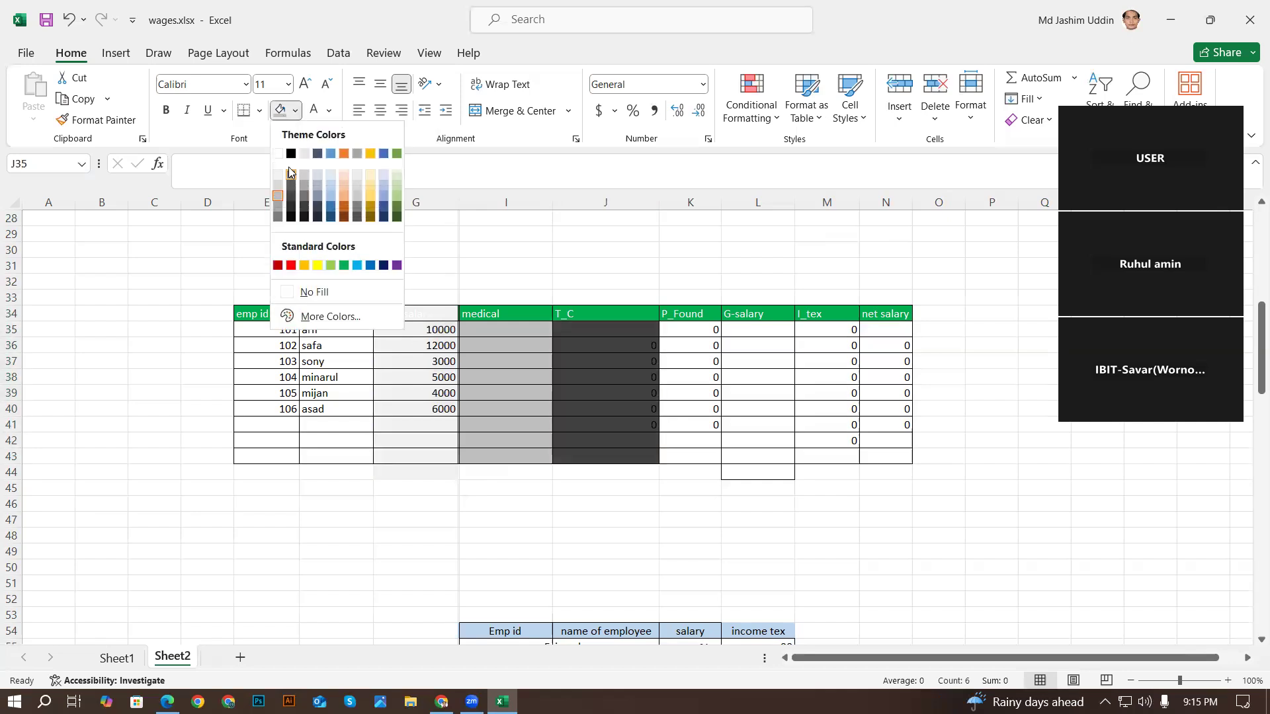
pyautogui.click(333, 175)
pyautogui.click(728, 463)
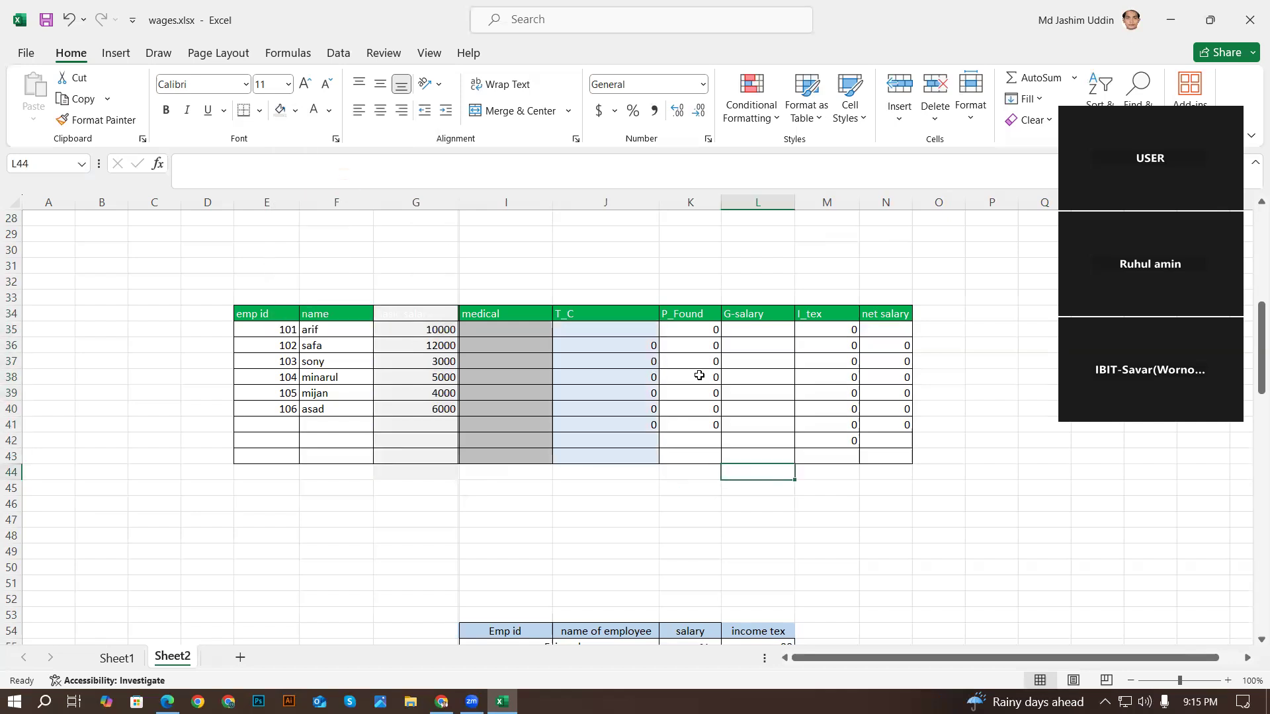
# - Fill the P_Found cells K35:K43 with yellow and the G-salary cells L35:L43 with the theme green
pyautogui.moveTo(685, 328); pyautogui.dragTo(697, 460)
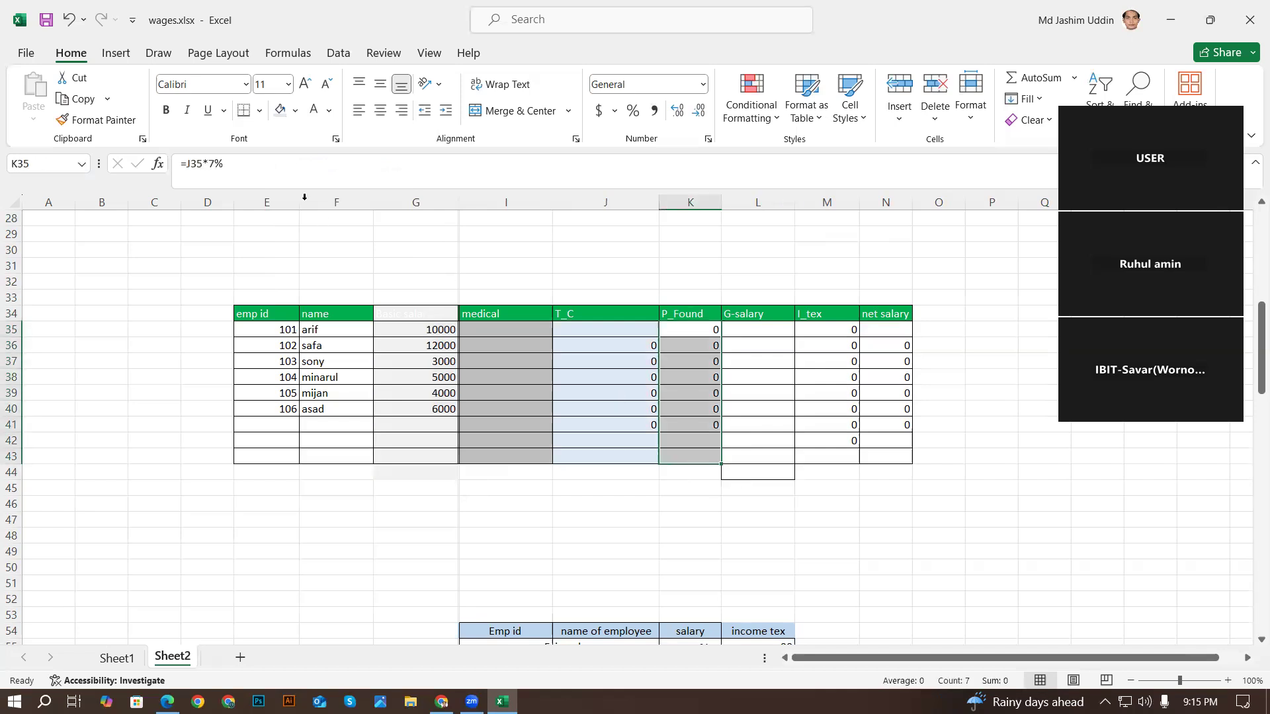
pyautogui.click(295, 115)
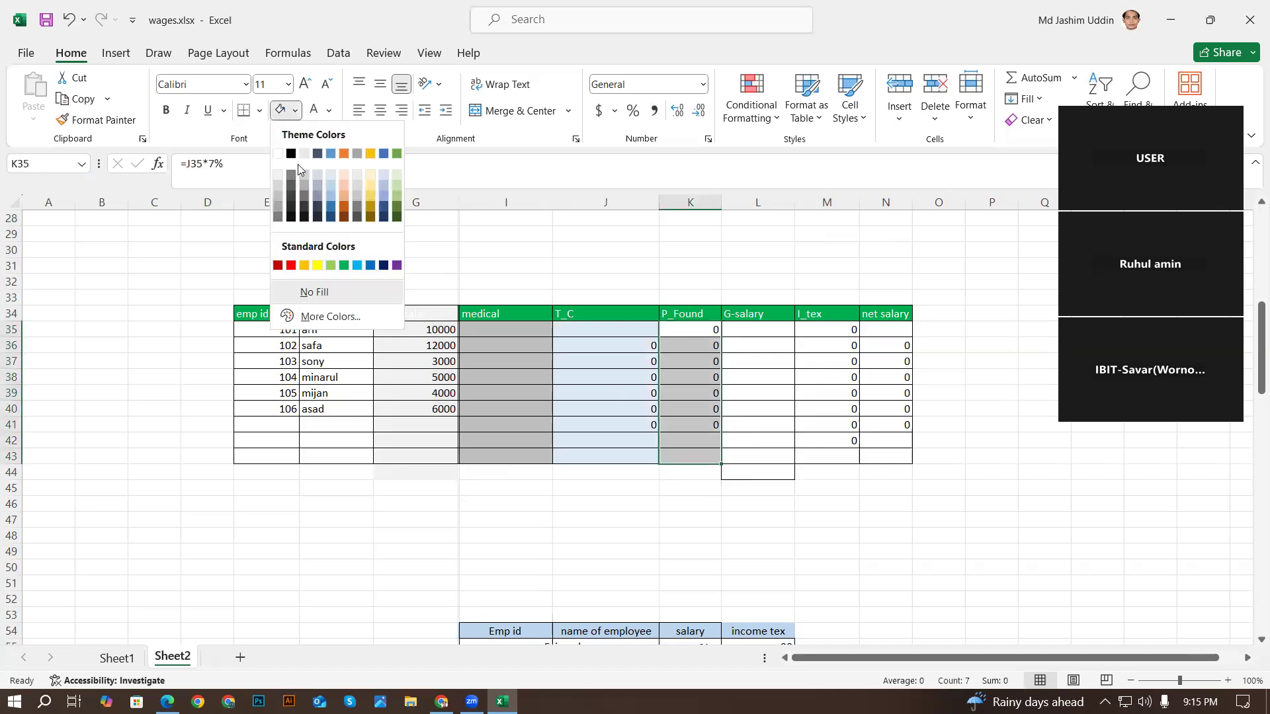
pyautogui.click(316, 267)
pyautogui.moveTo(747, 330); pyautogui.dragTo(758, 458)
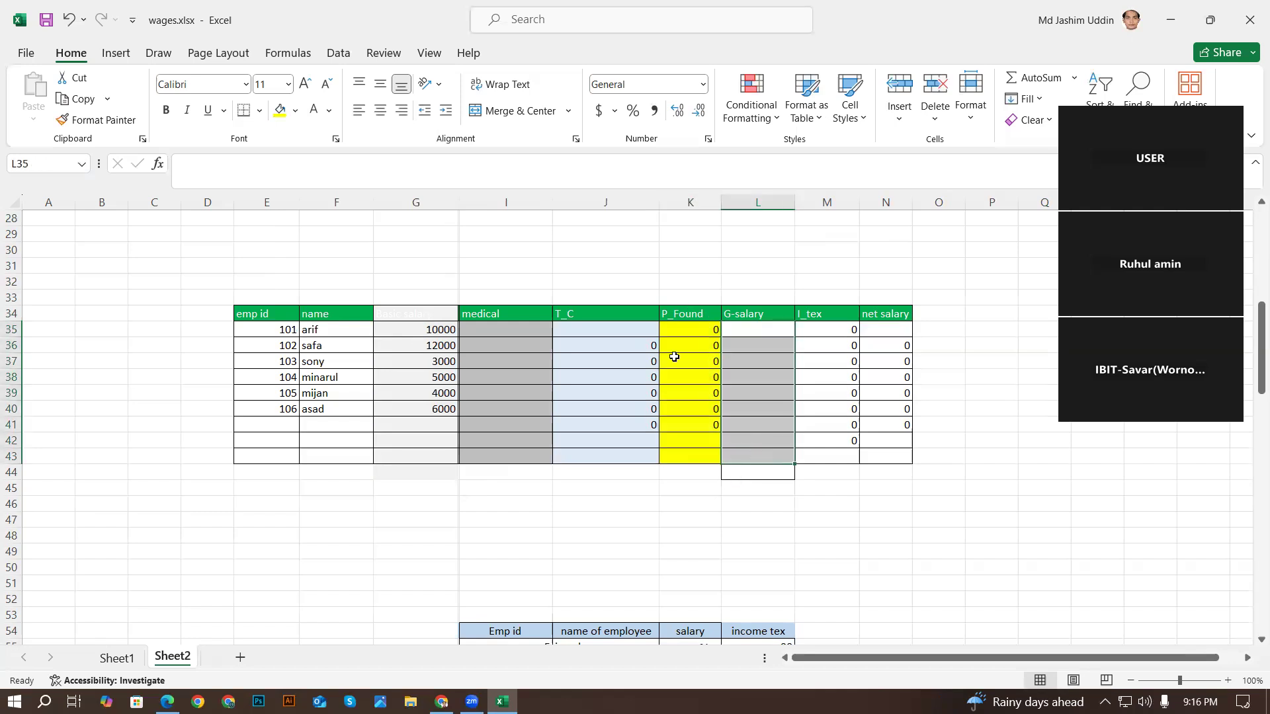
pyautogui.click(295, 111)
pyautogui.click(396, 154)
# - Fill the I_tex cells M35:M43 with yellow and the net salary cells N35:N43 with standard green
pyautogui.moveTo(826, 331); pyautogui.dragTo(820, 456)
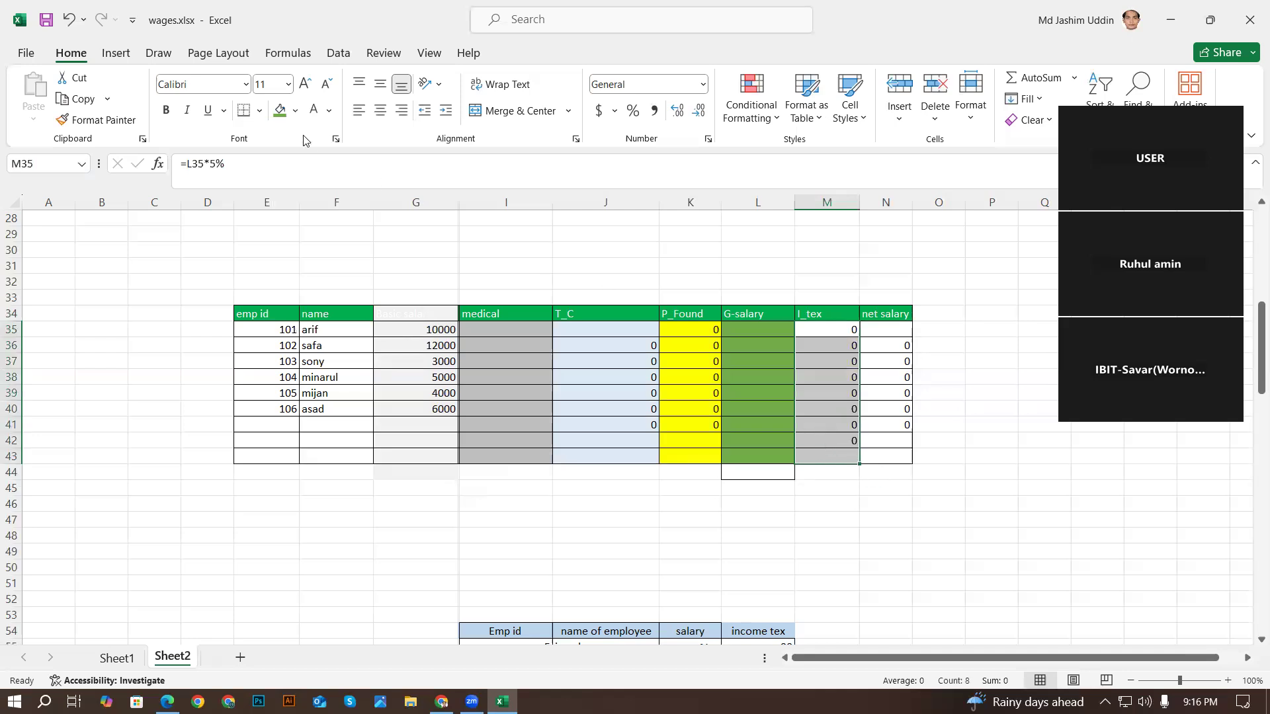
pyautogui.click(295, 111)
pyautogui.click(319, 265)
pyautogui.moveTo(894, 334); pyautogui.dragTo(895, 456)
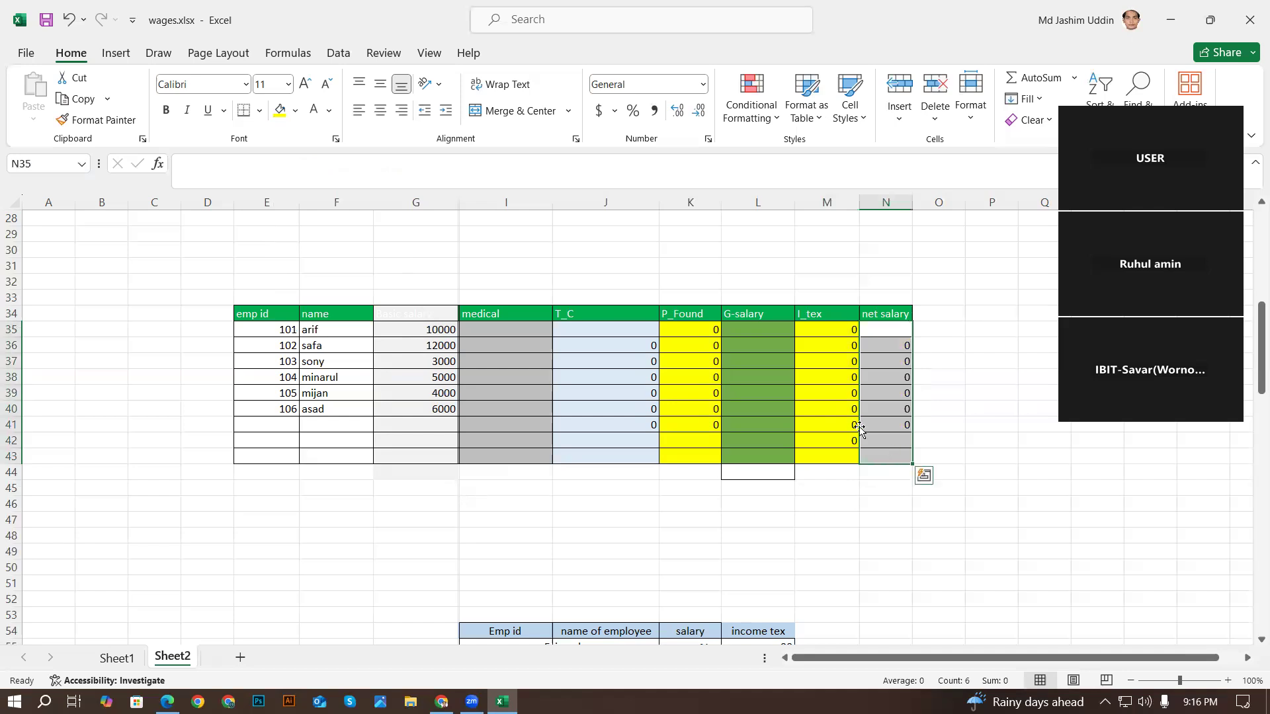
pyautogui.click(295, 111)
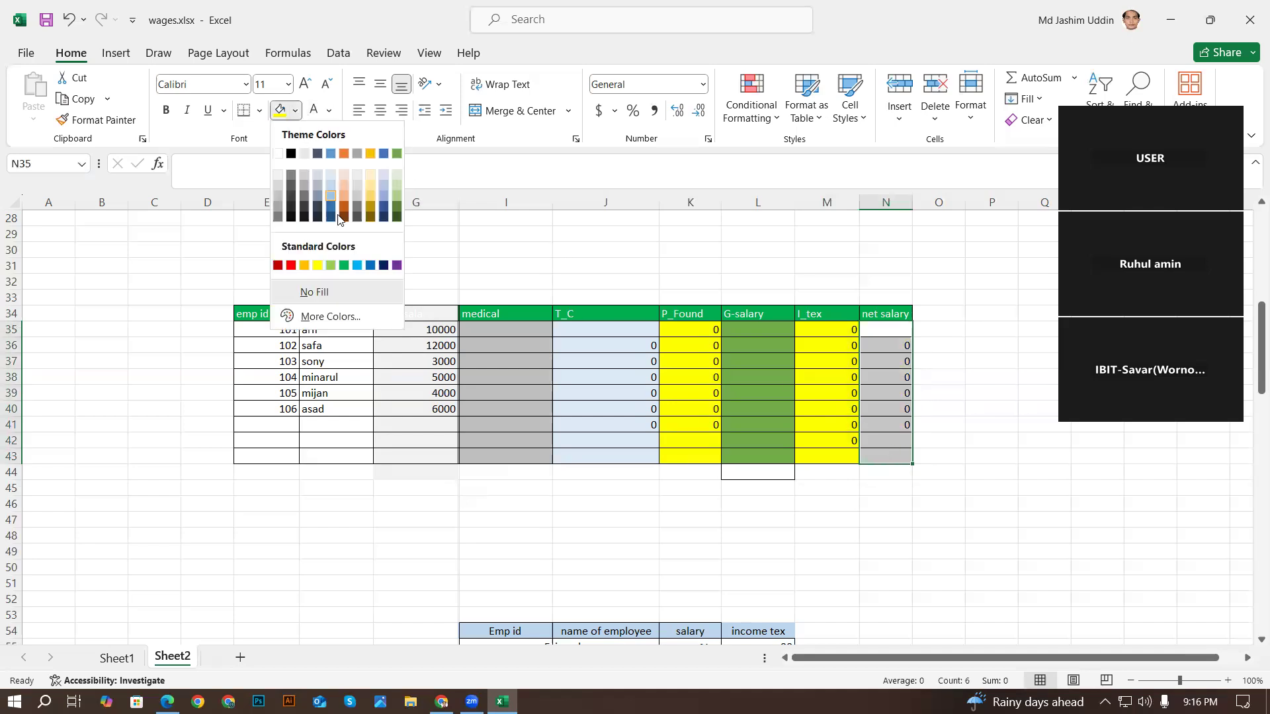
pyautogui.click(344, 265)
pyautogui.click(1043, 422)
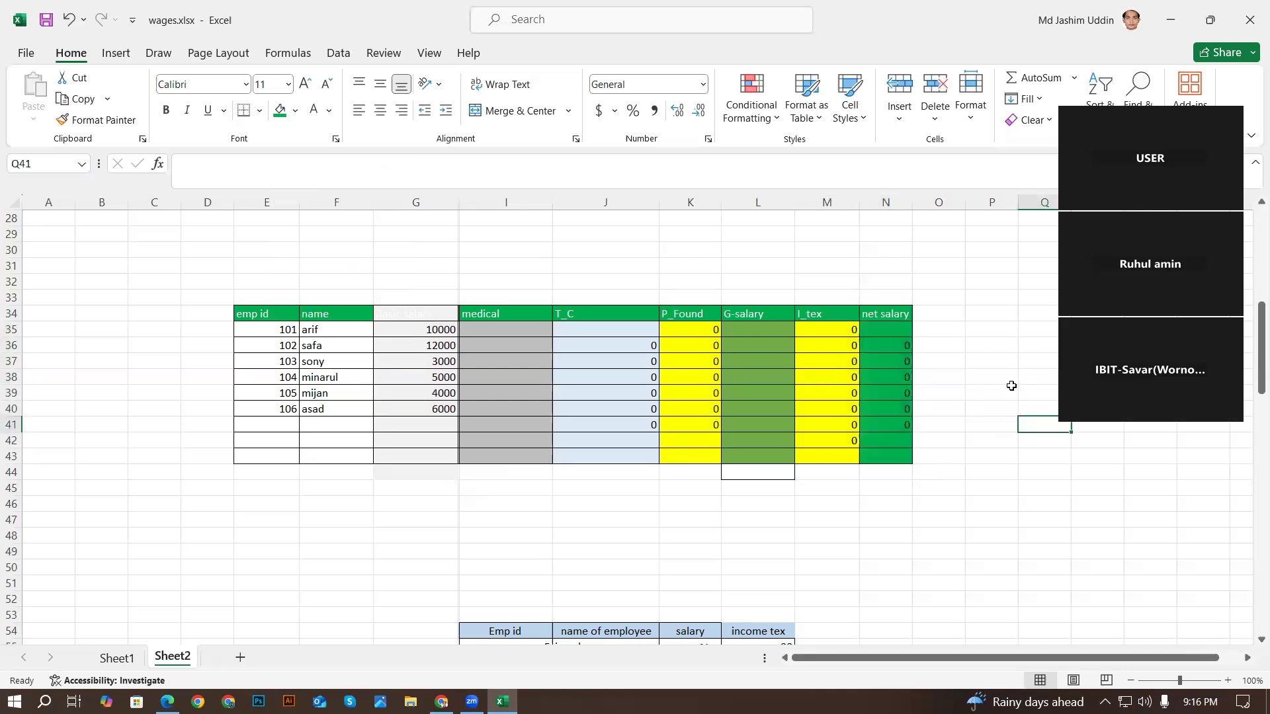
# - Widen the medical column and enter the first employee's medical allowance in I35 as =G35*10%
pyautogui.click(504, 332)
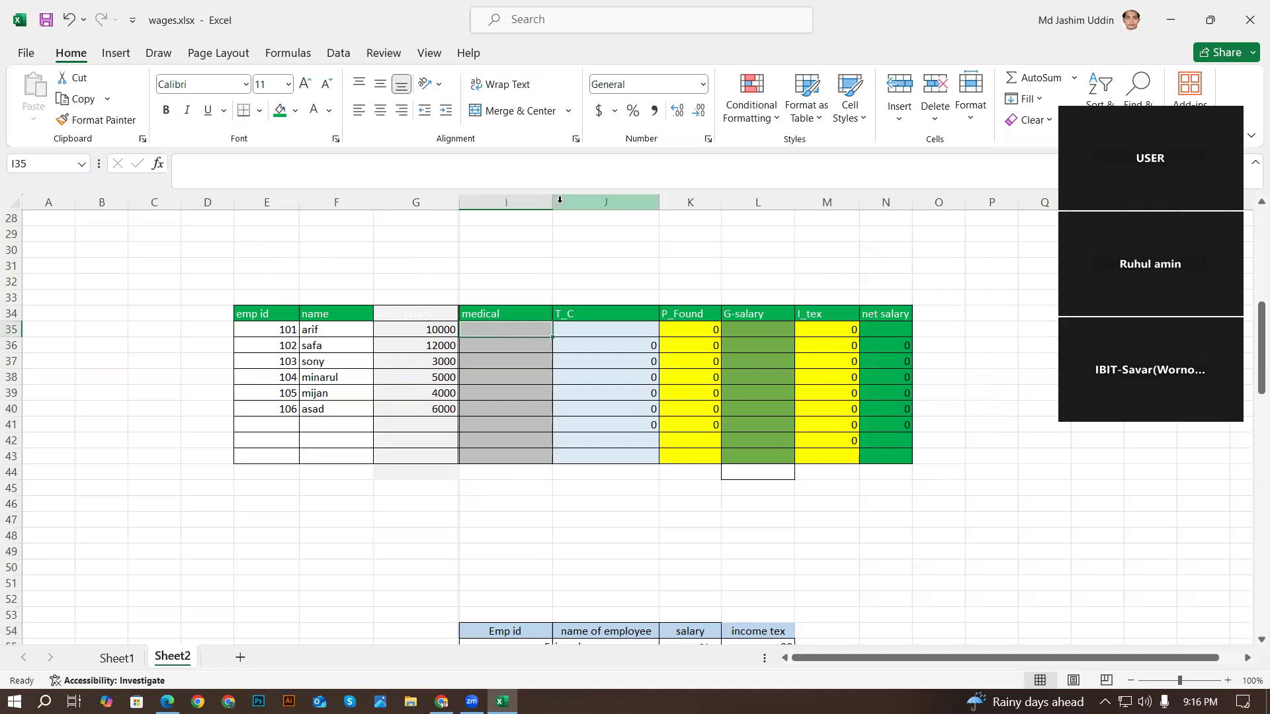
pyautogui.moveTo(553, 202); pyautogui.dragTo(580, 203)
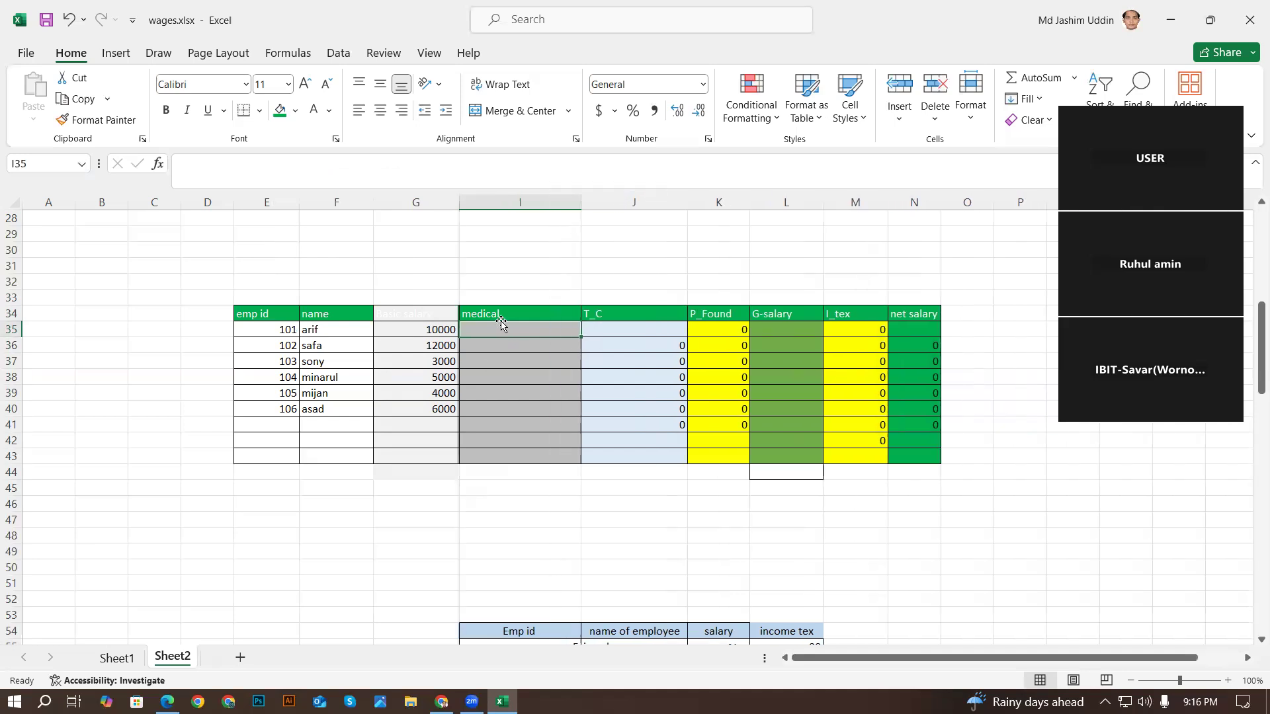
pyautogui.click(431, 330)
pyautogui.click(506, 330)
pyautogui.write('=')
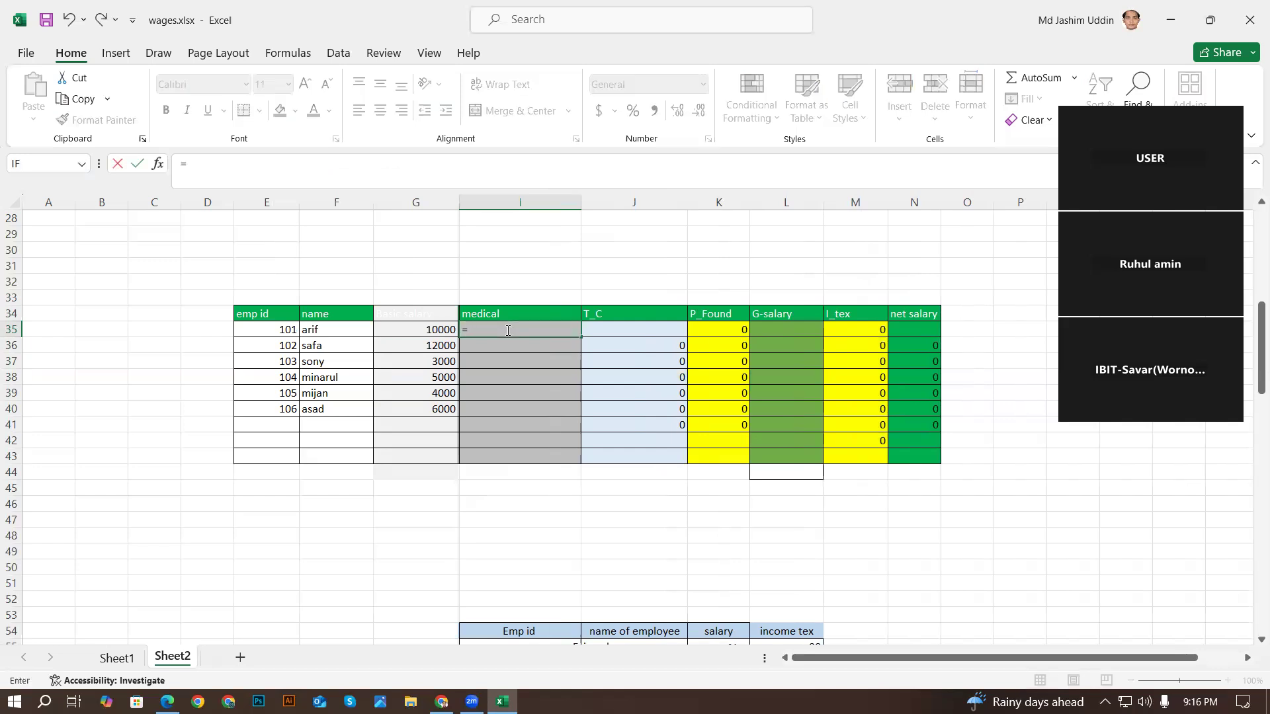
pyautogui.click(433, 331)
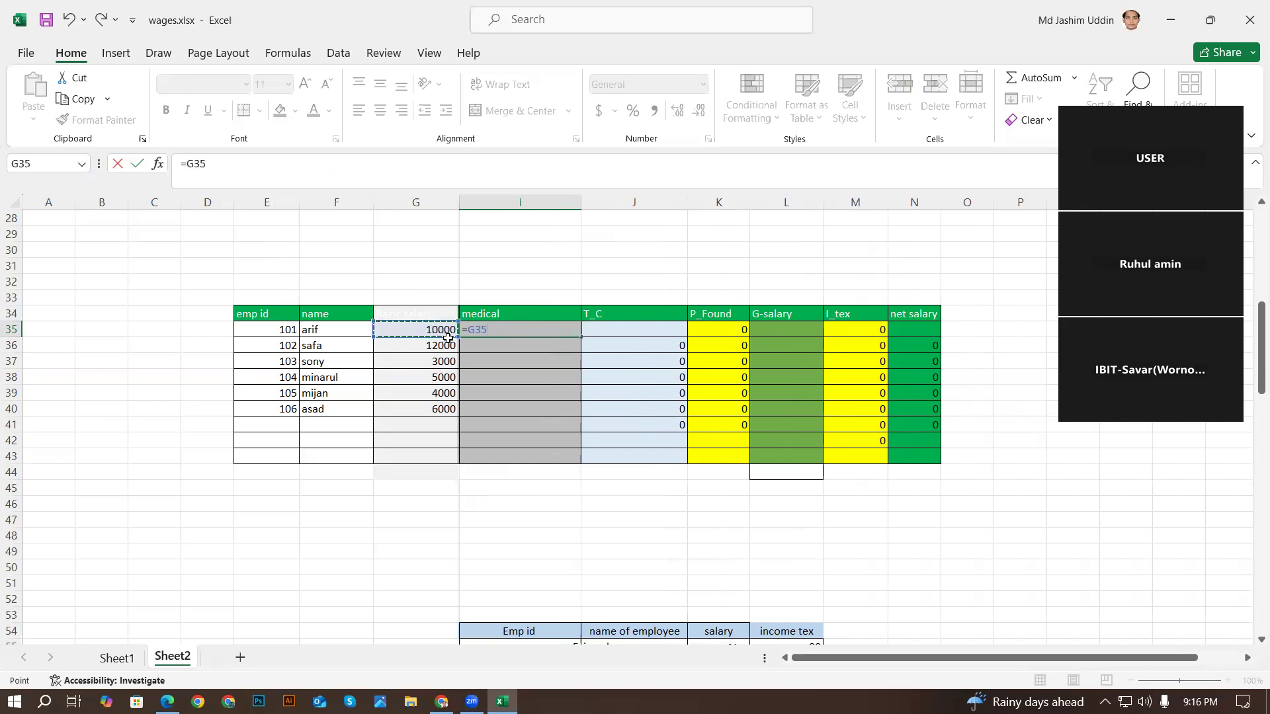
pyautogui.write('*10')
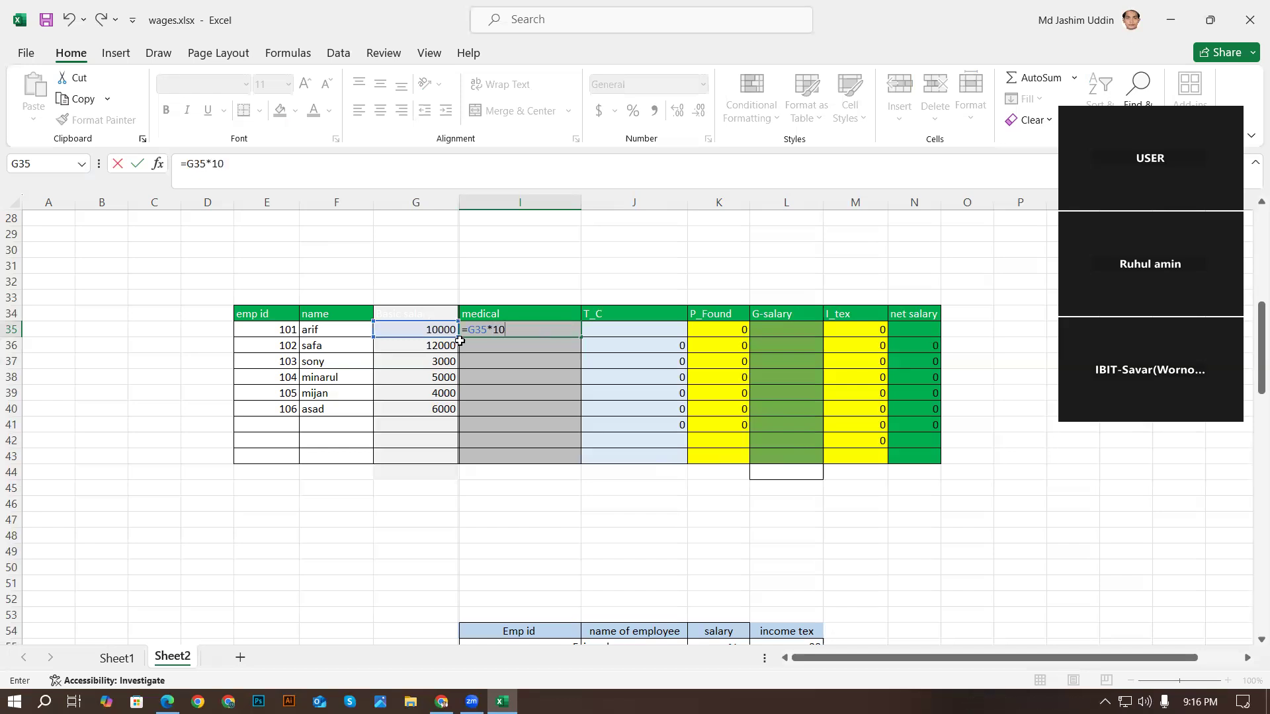
pyautogui.write('%')
pyautogui.press('Return')
pyautogui.click(510, 330)
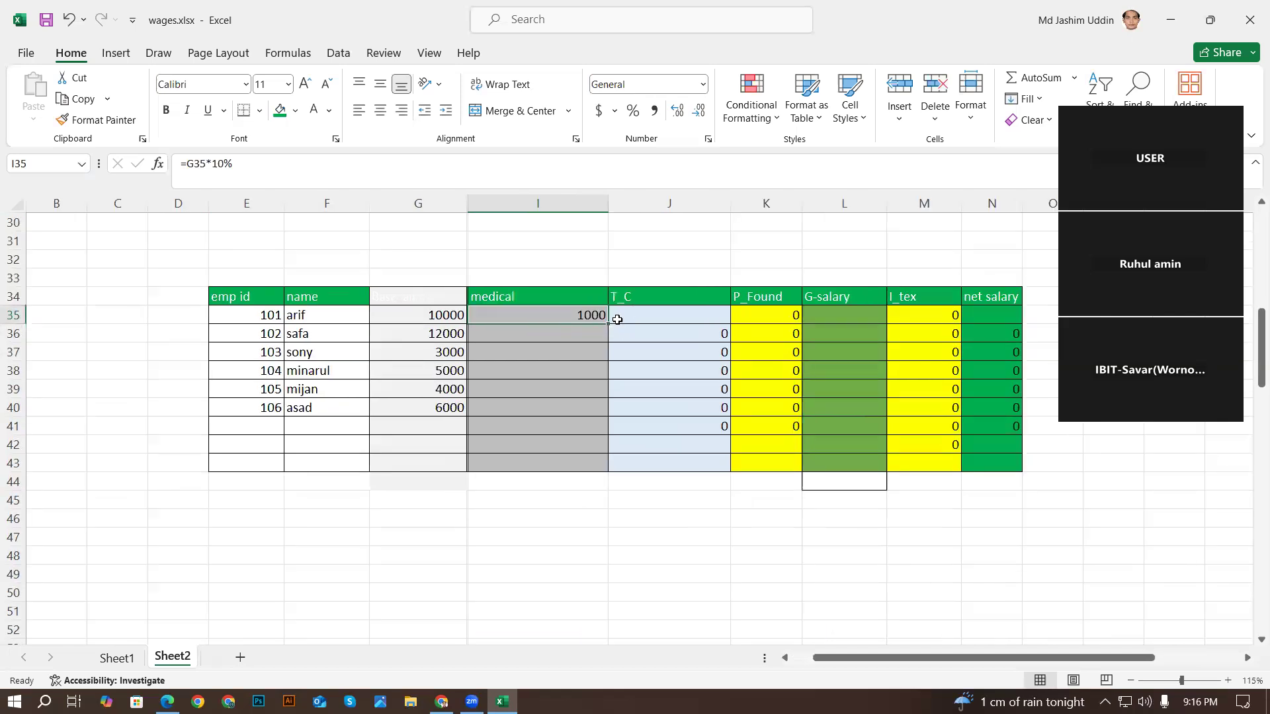
pyautogui.scroll(2, 617, 319)
pyautogui.scroll(1, 621, 315)
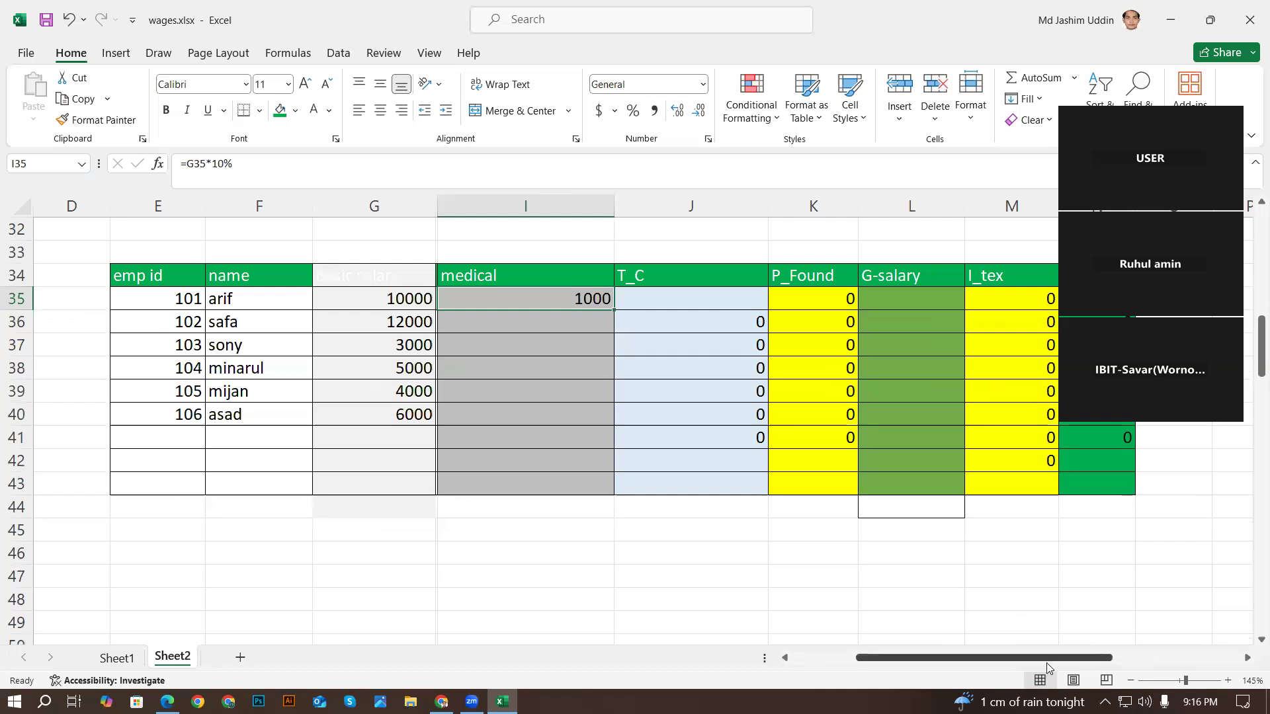
pyautogui.click(1105, 702)
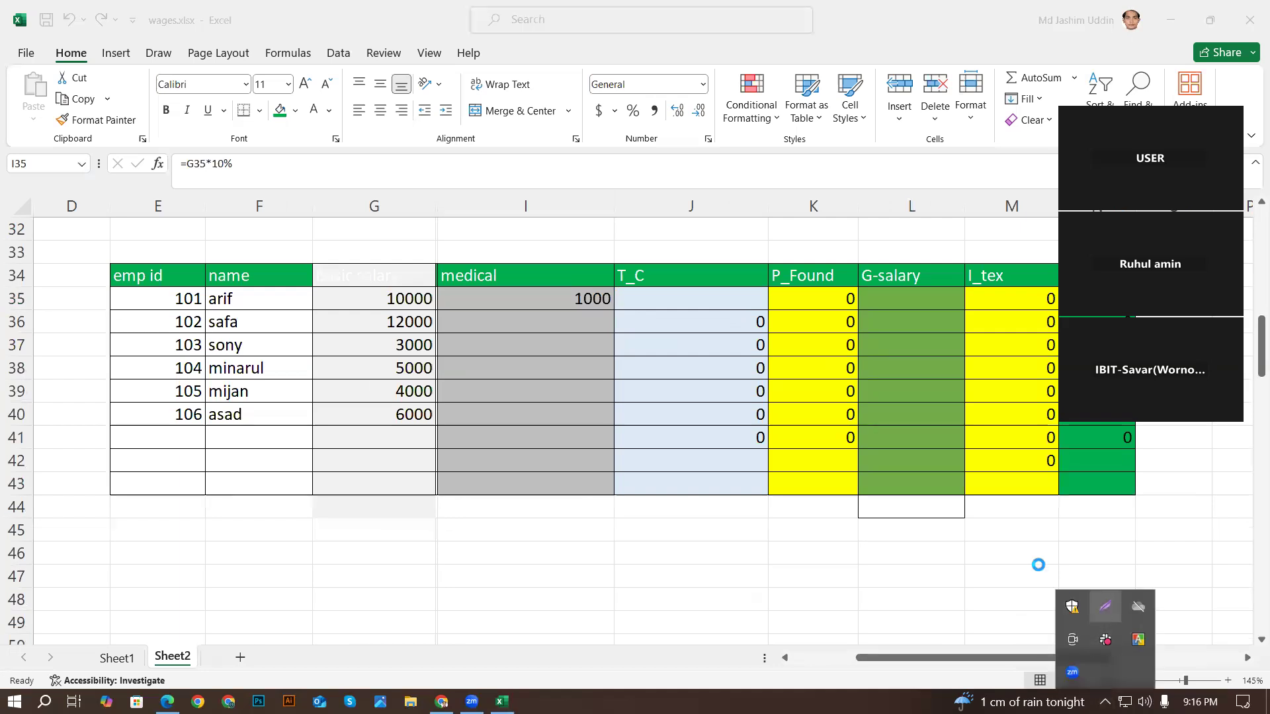
pyautogui.click(1105, 612)
pyautogui.moveTo(585, 294); pyautogui.dragTo(639, 332)
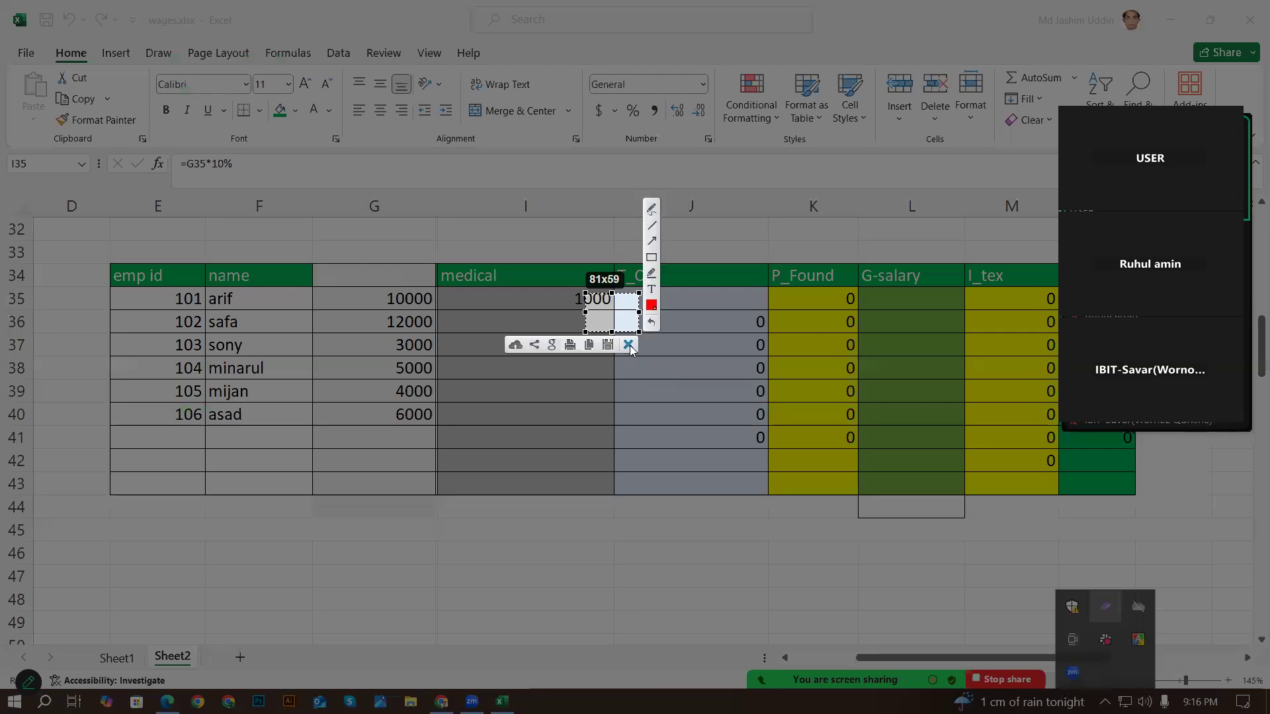
pyautogui.click(629, 344)
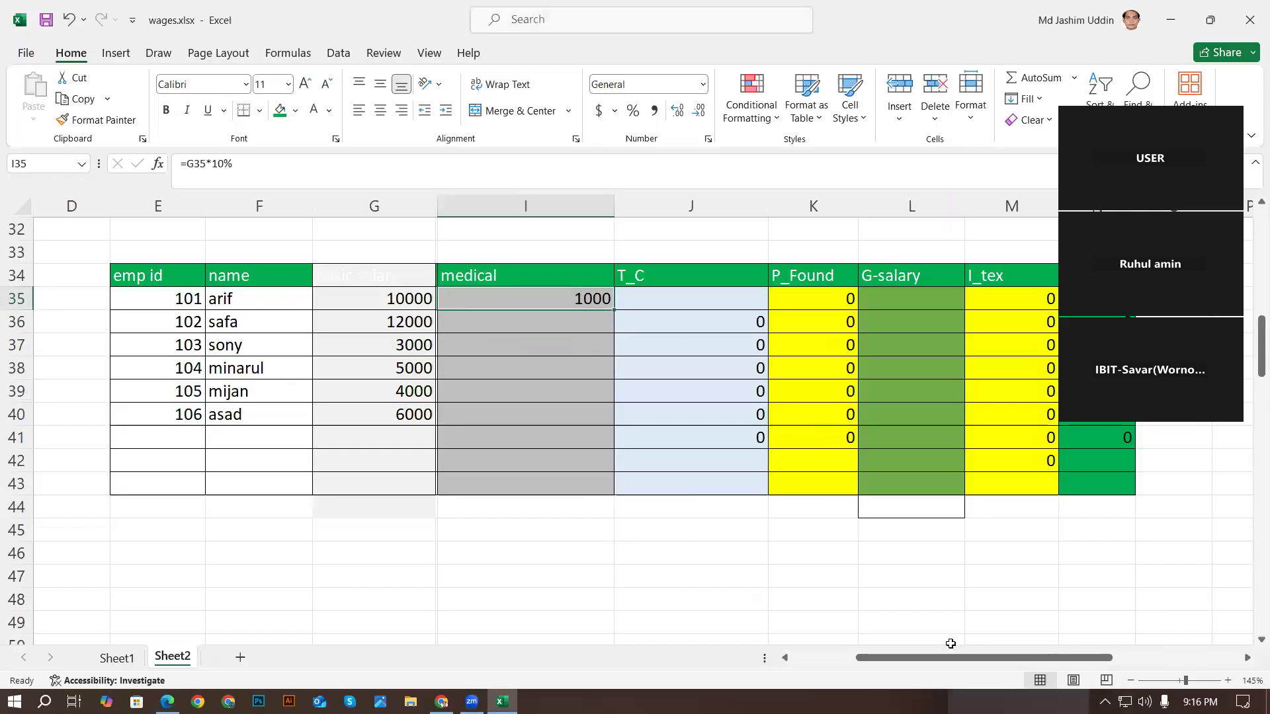
# - Copy the medical formula from I35 down to row 40 for the remaining employees
pyautogui.click(542, 375)
pyautogui.click(588, 302)
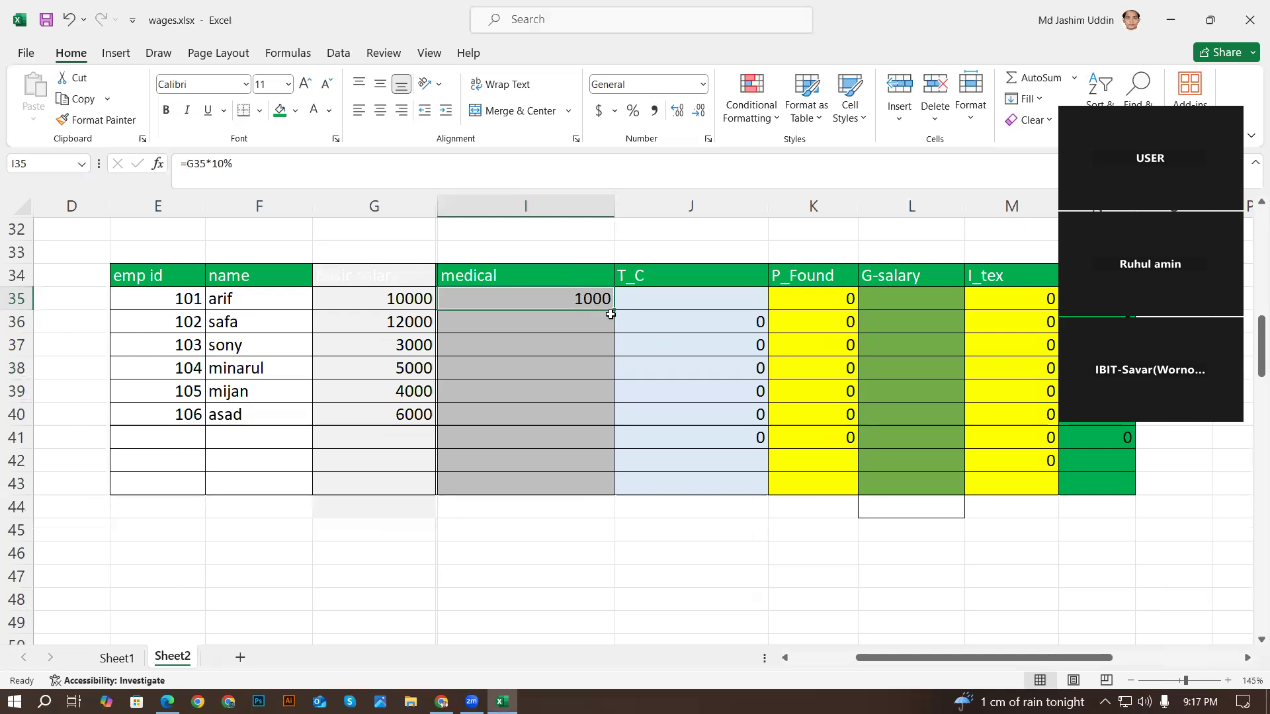
pyautogui.moveTo(613, 308); pyautogui.dragTo(612, 425)
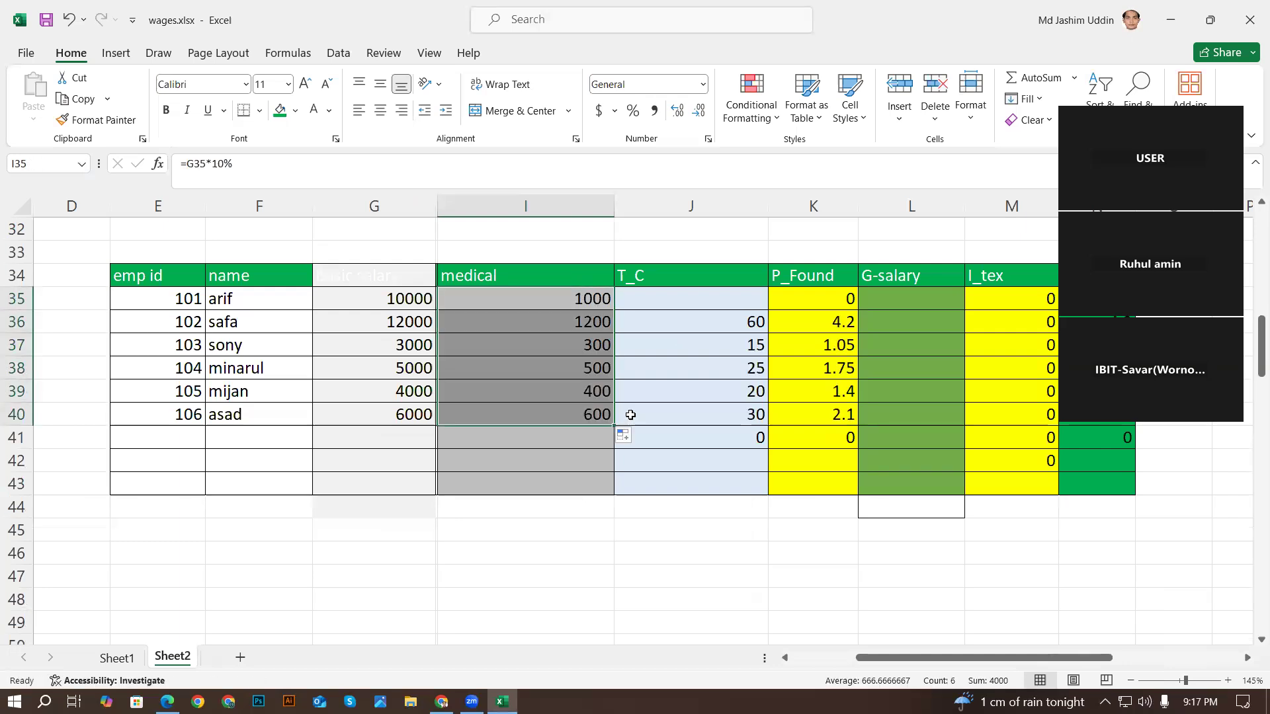
# - Enter the first employee's T_C in J35 as =G35*12% and copy the formula down to row 40
pyautogui.click(652, 292)
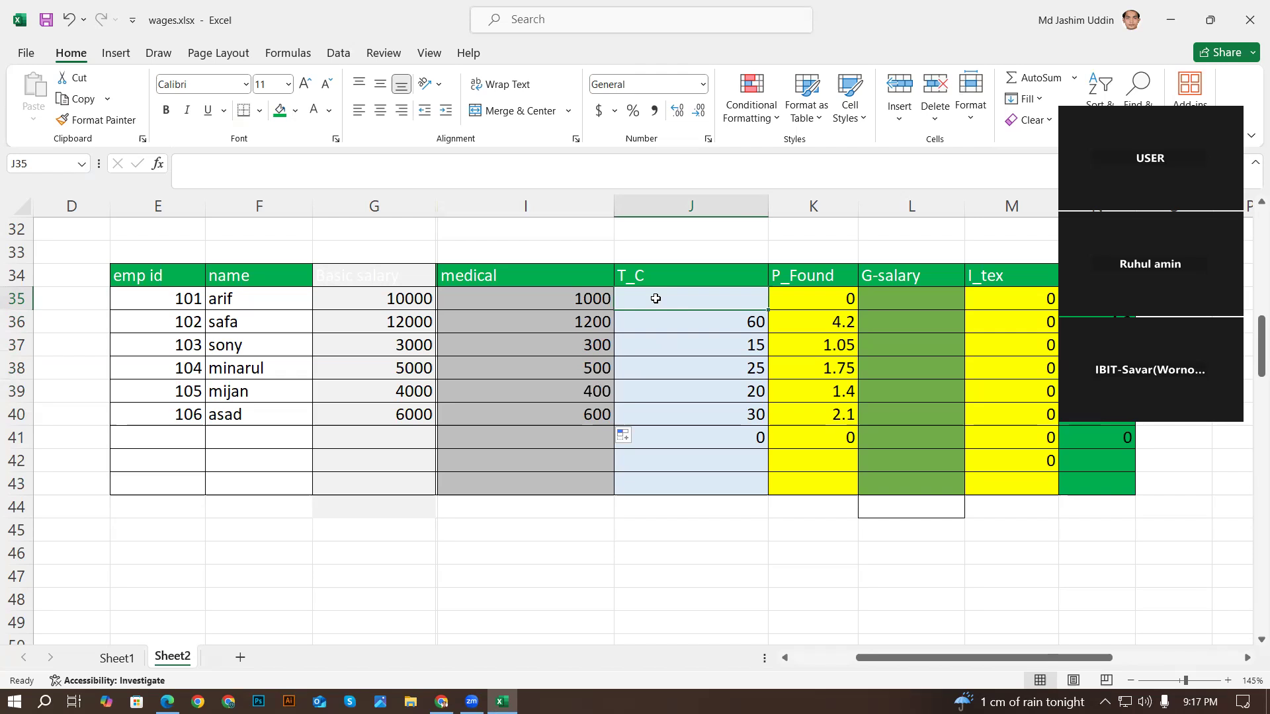
pyautogui.write('=')
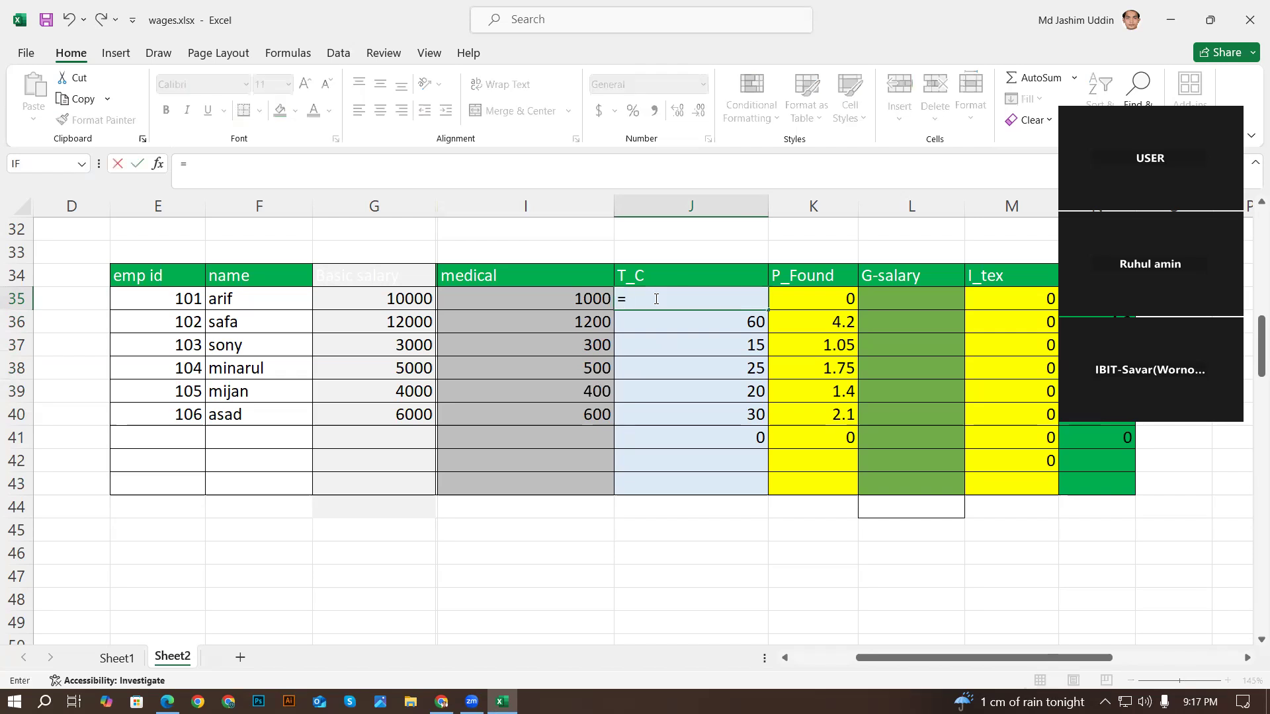
pyautogui.click(390, 303)
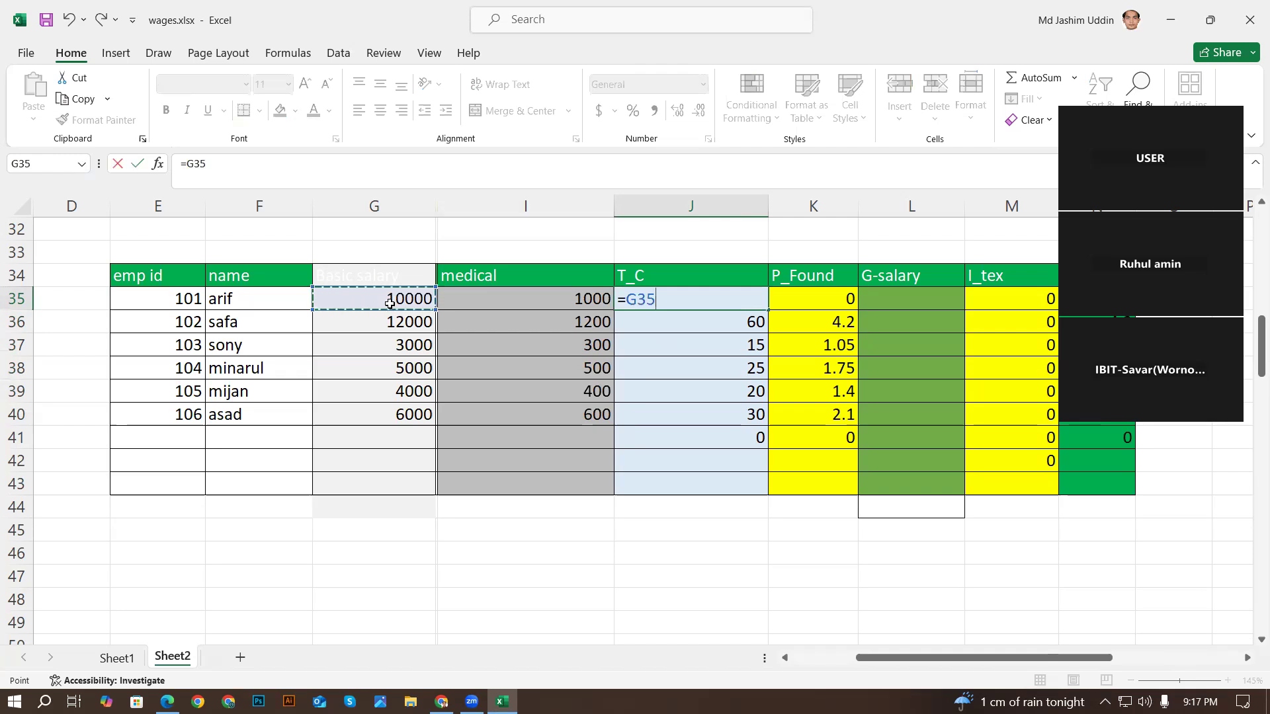
pyautogui.write('*')
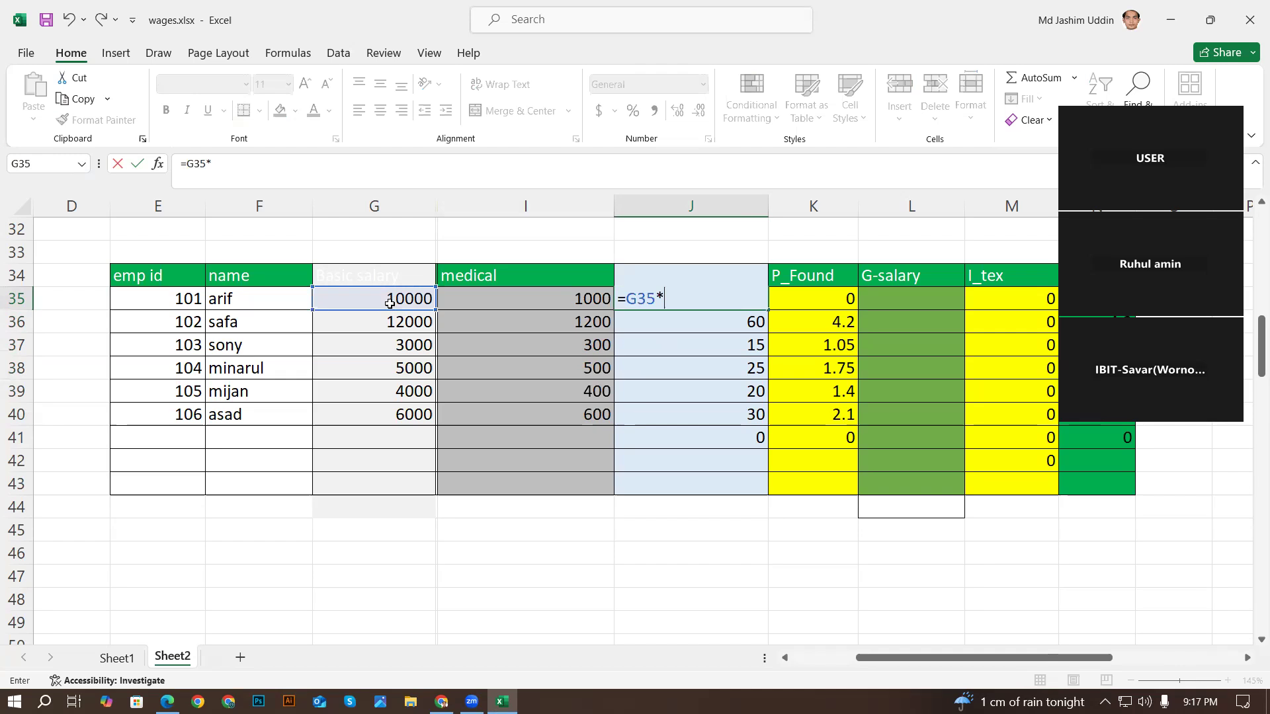
pyautogui.write('12%')
pyautogui.press('Return')
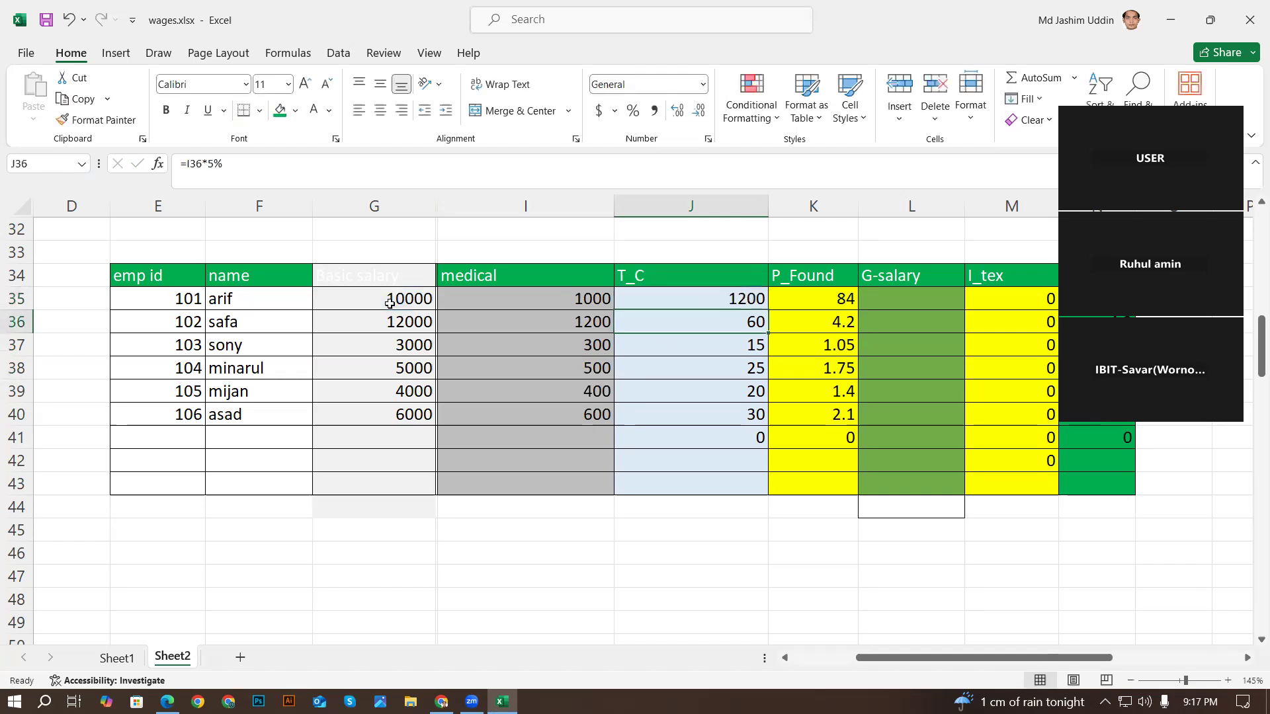
pyautogui.click(693, 297)
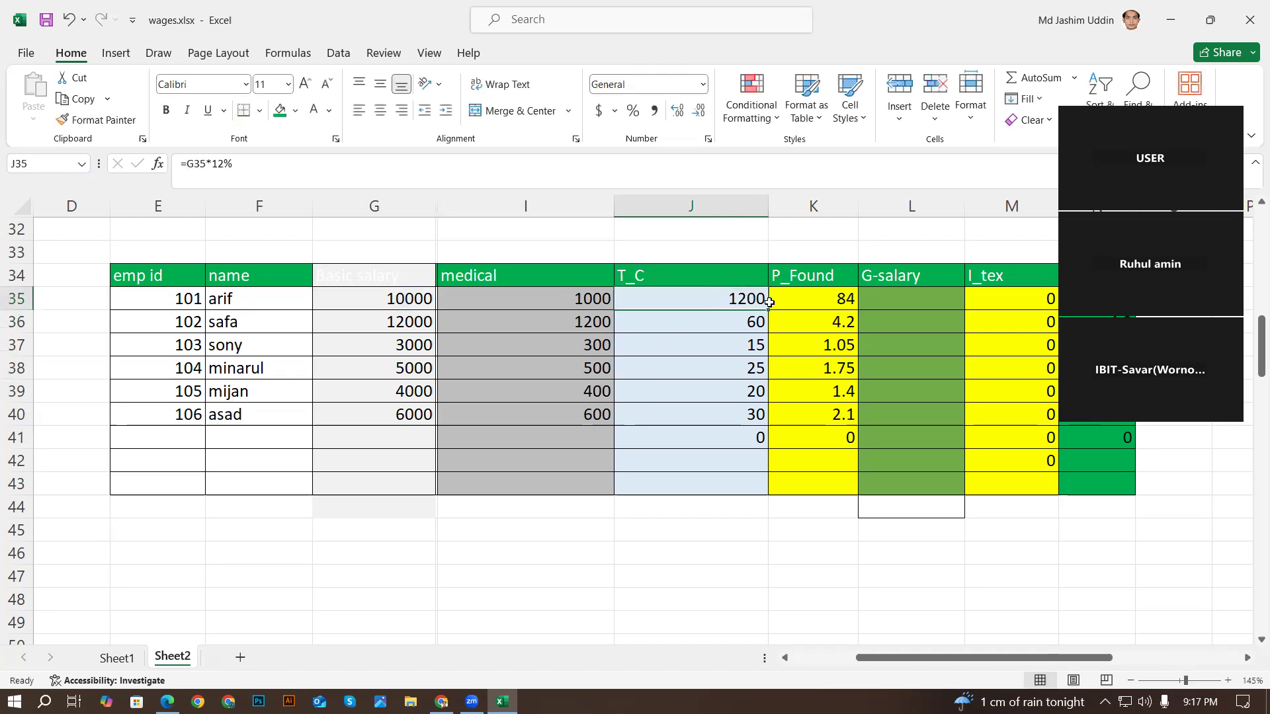
pyautogui.moveTo(767, 309); pyautogui.dragTo(758, 435)
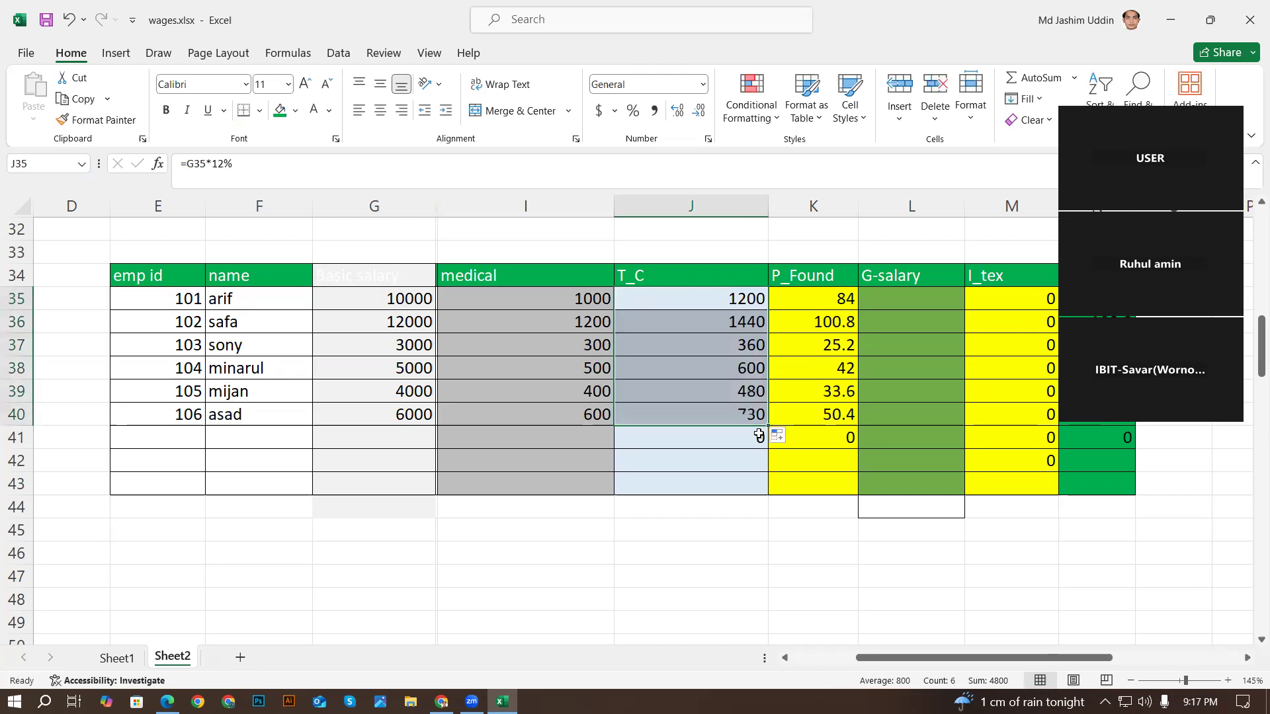
# - Replace the first employee's P_Found formula in K35 with =G35*10% and copy it down to row 40
pyautogui.click(818, 292)
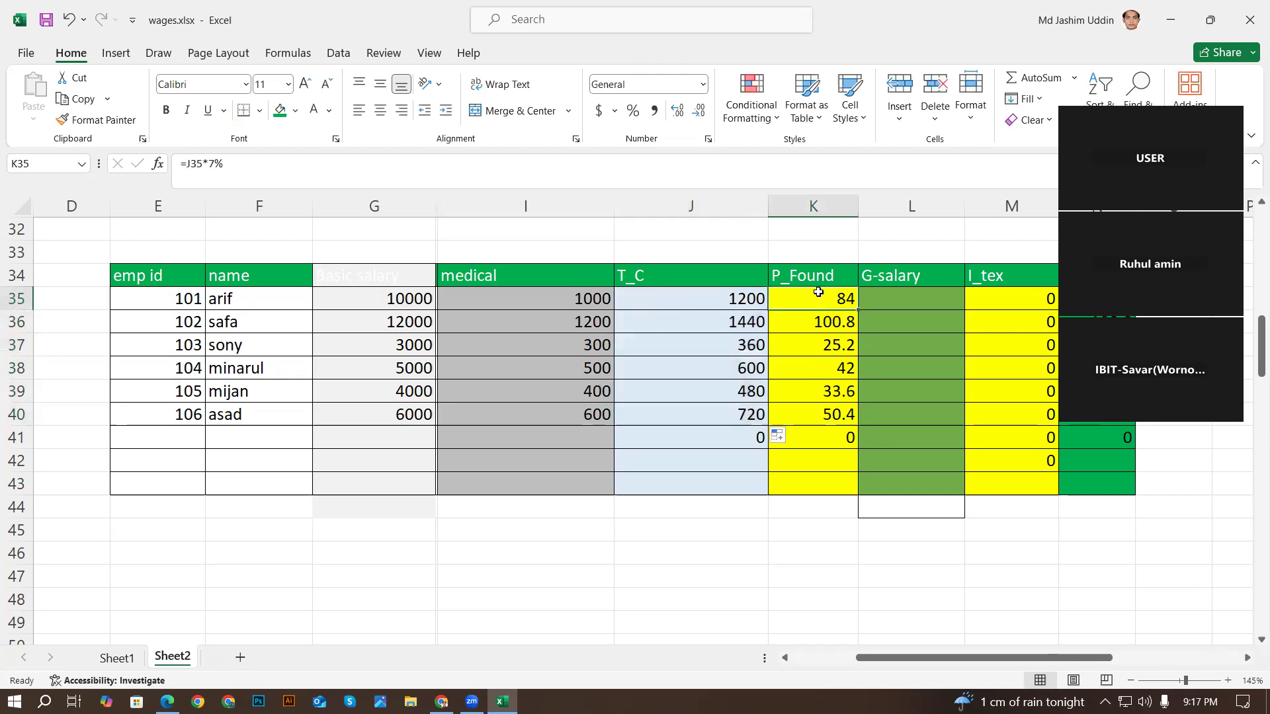
pyautogui.press('BackSpace')
pyautogui.click(797, 391)
pyautogui.click(815, 296)
pyautogui.write('=')
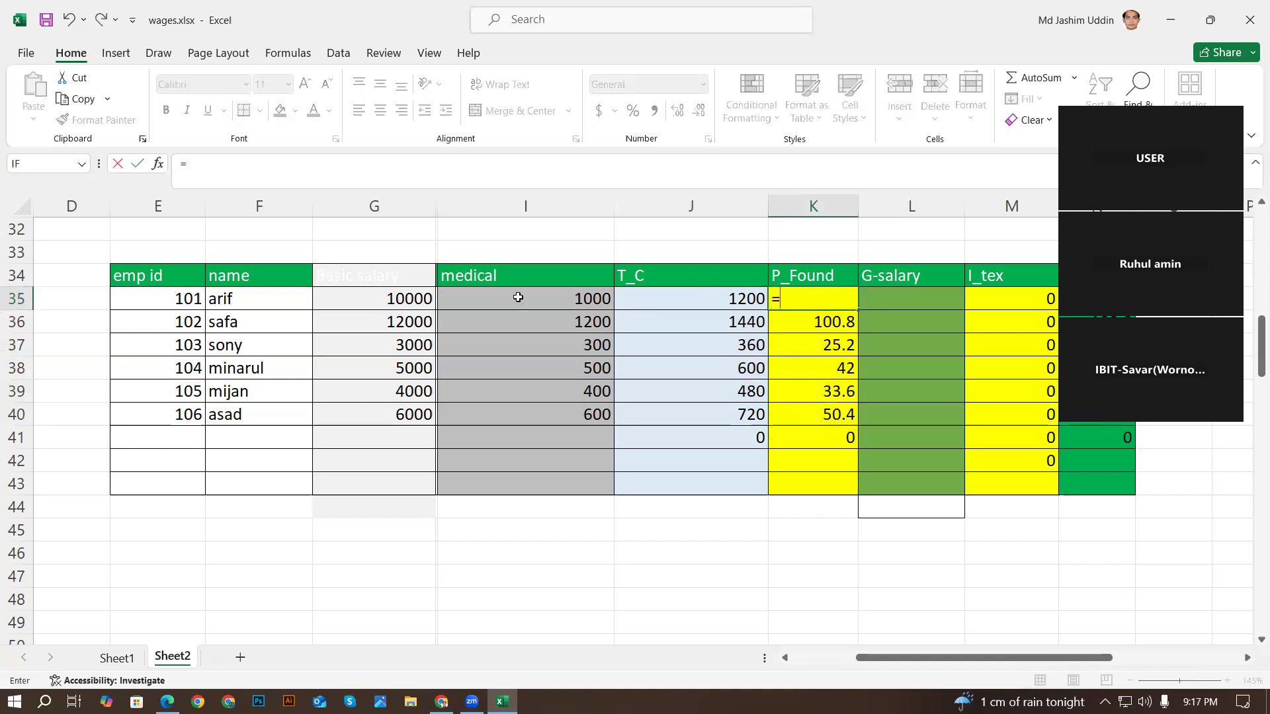
pyautogui.click(391, 302)
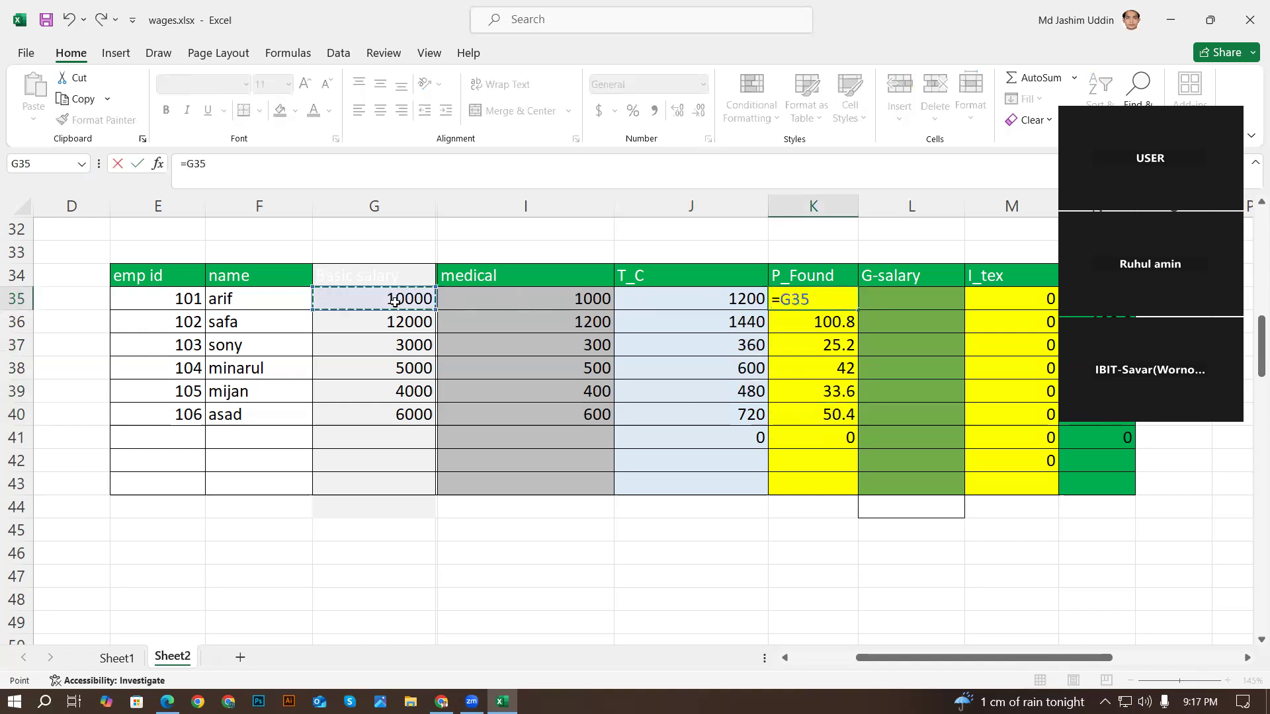
pyautogui.write('*')
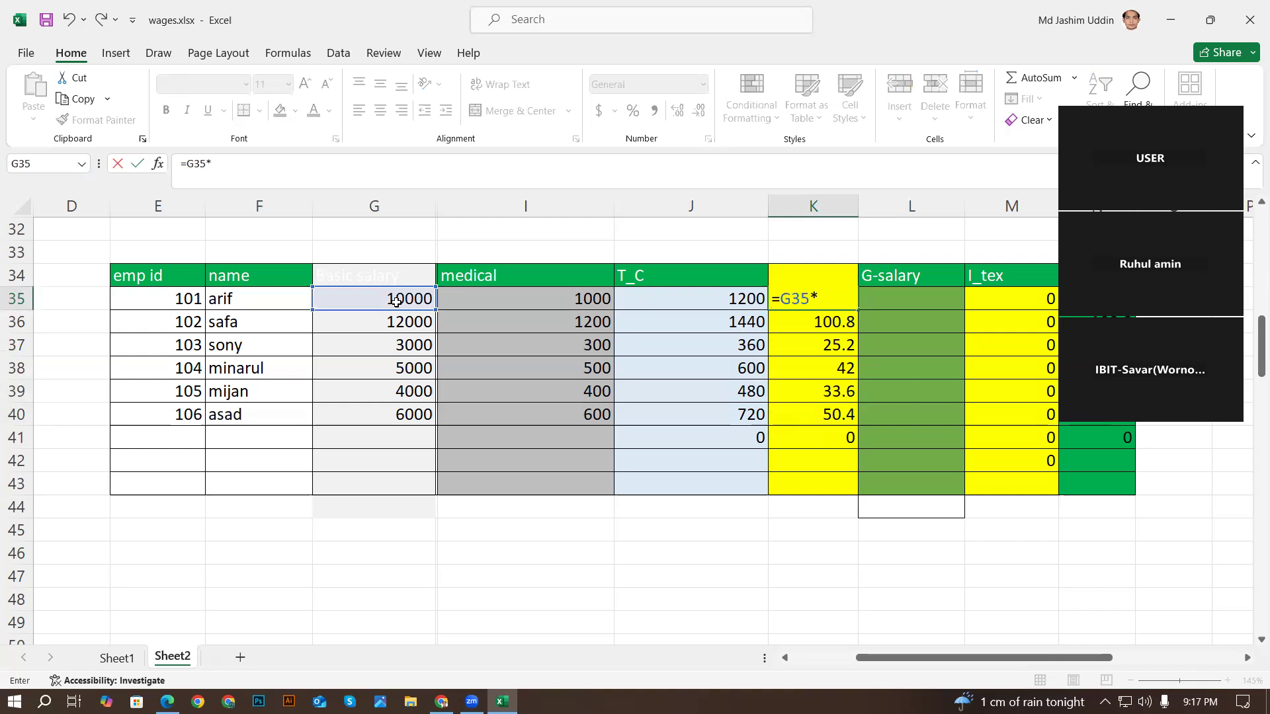
pyautogui.write('10%')
pyautogui.press('Return')
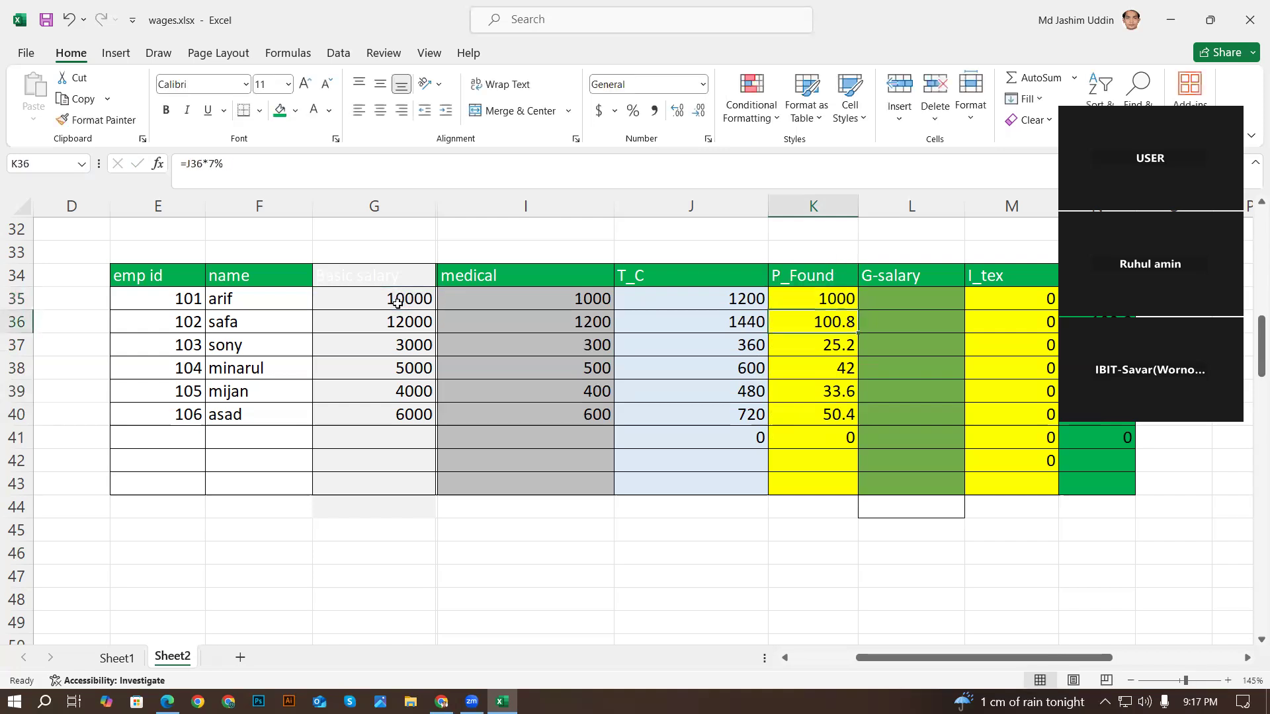
pyautogui.click(834, 299)
pyautogui.moveTo(857, 309); pyautogui.dragTo(858, 426)
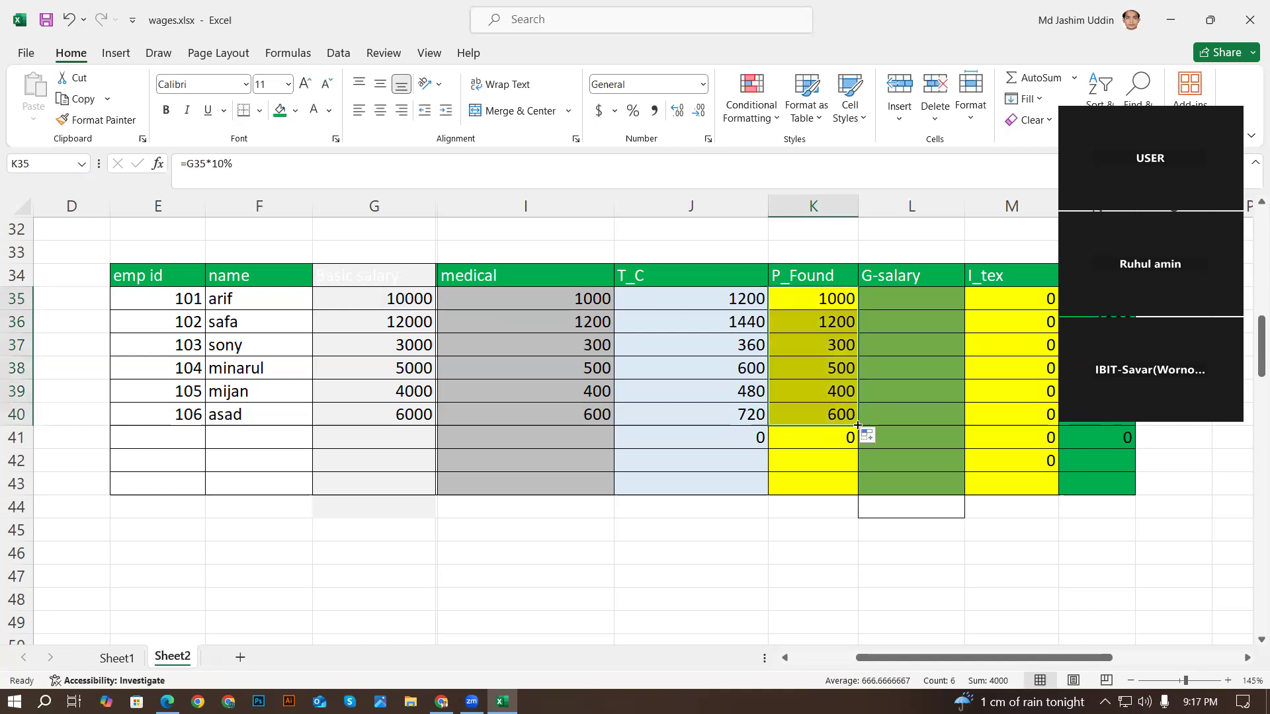
# - Calculate the first employee's G-salary in L35 with the formula =G35+I35+J35+K35
pyautogui.click(901, 293)
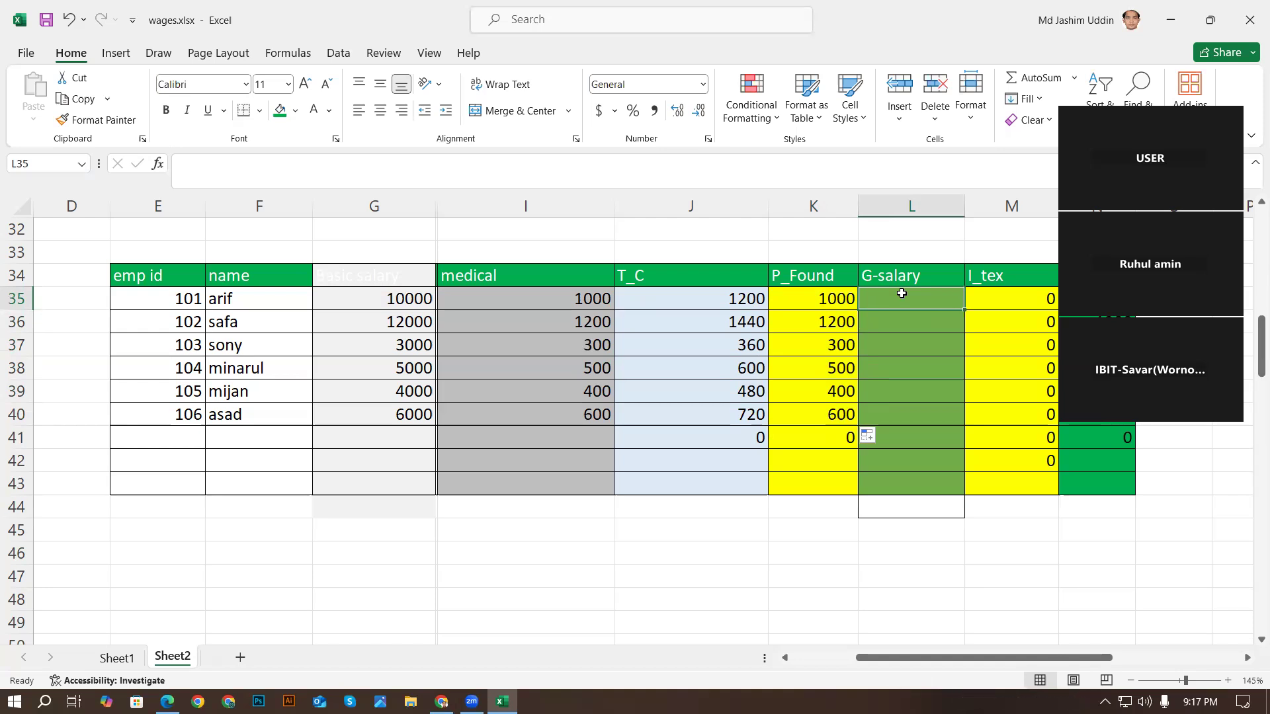
pyautogui.write('=')
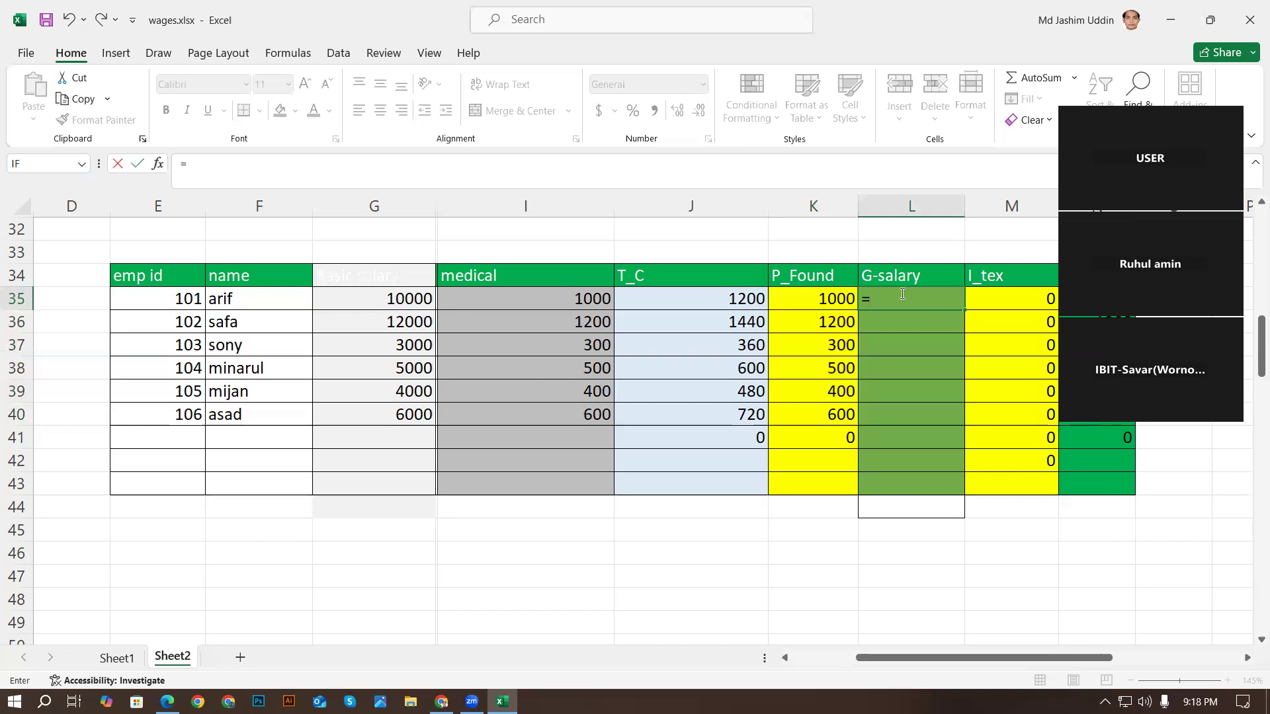
pyautogui.click(403, 301)
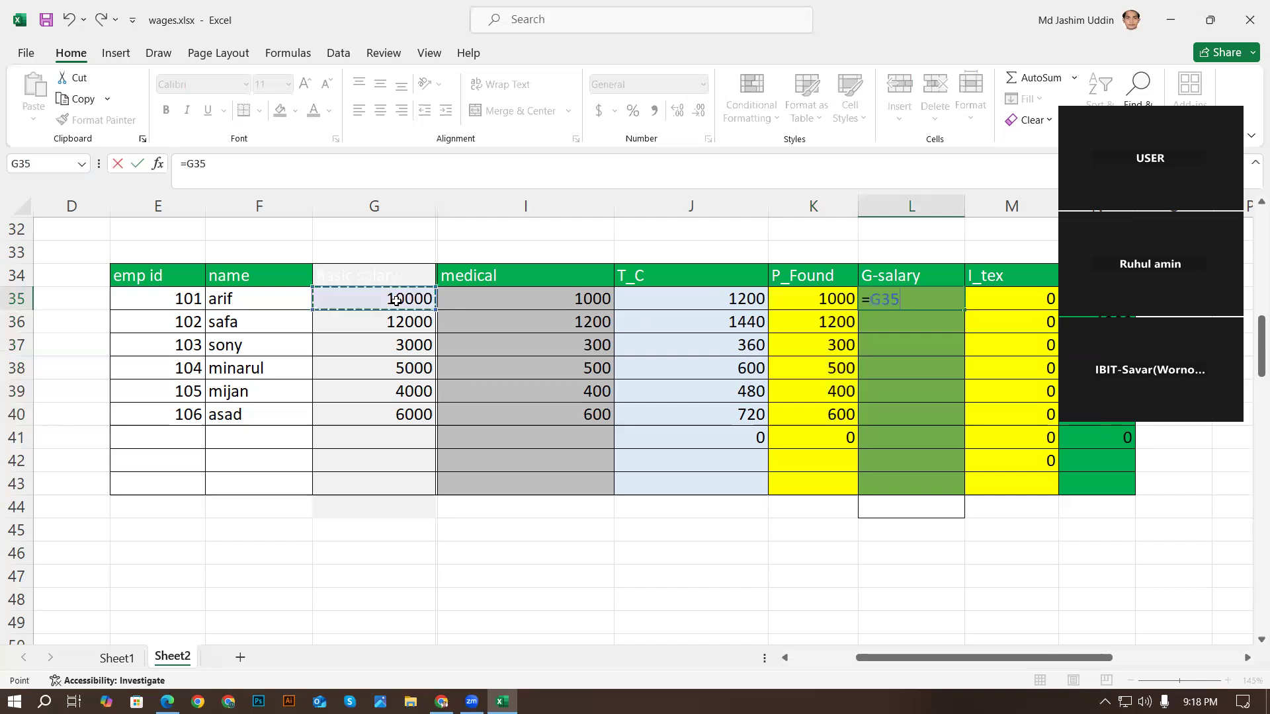
pyautogui.write('+')
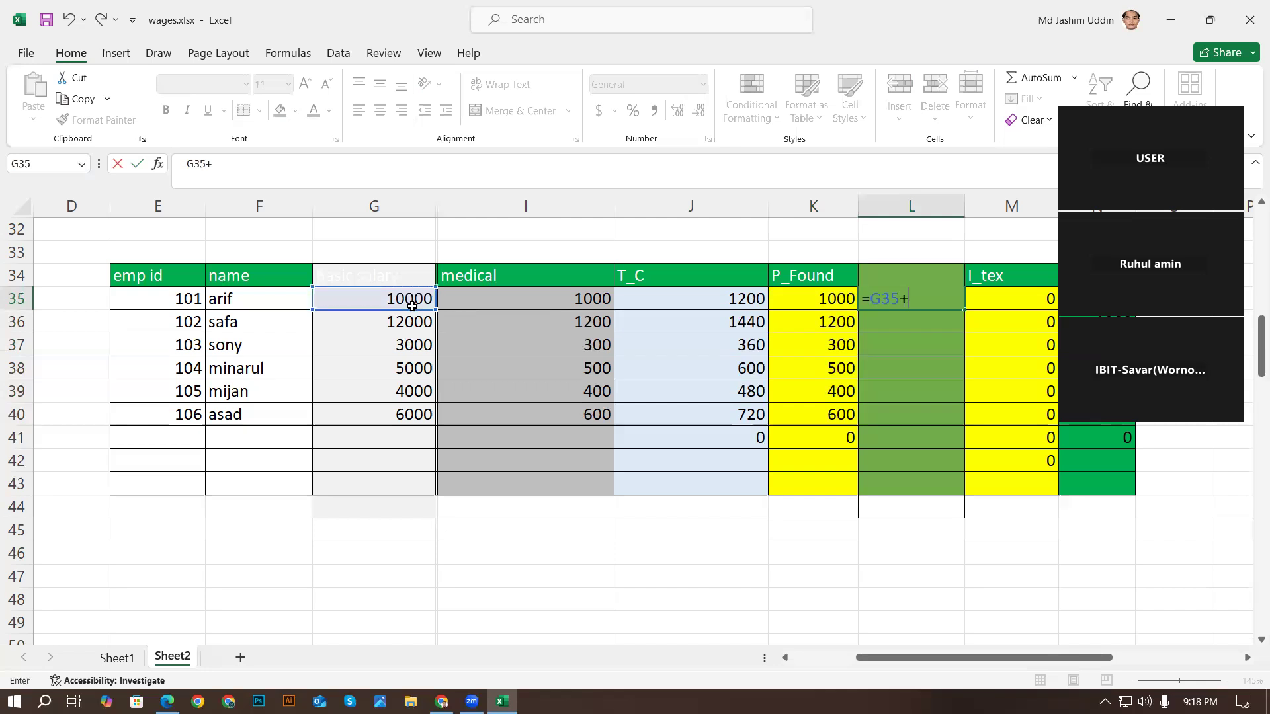
pyautogui.click(507, 297)
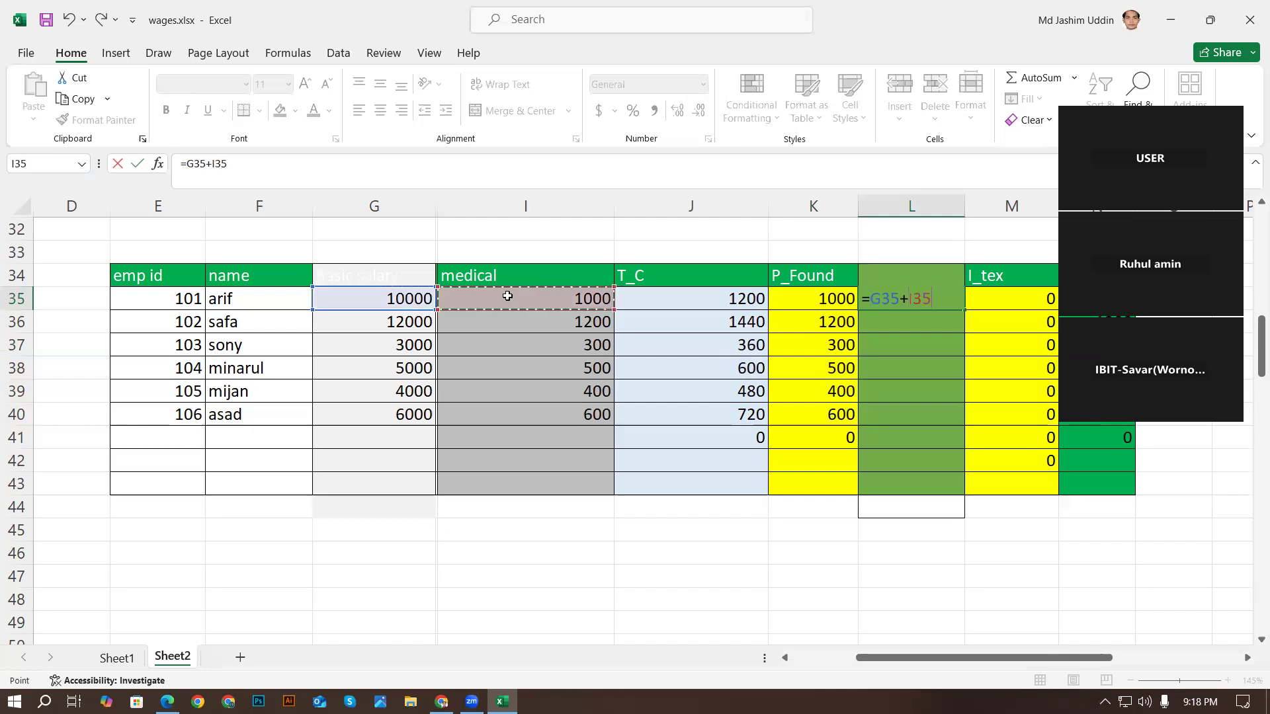
pyautogui.write('+')
pyautogui.click(685, 301)
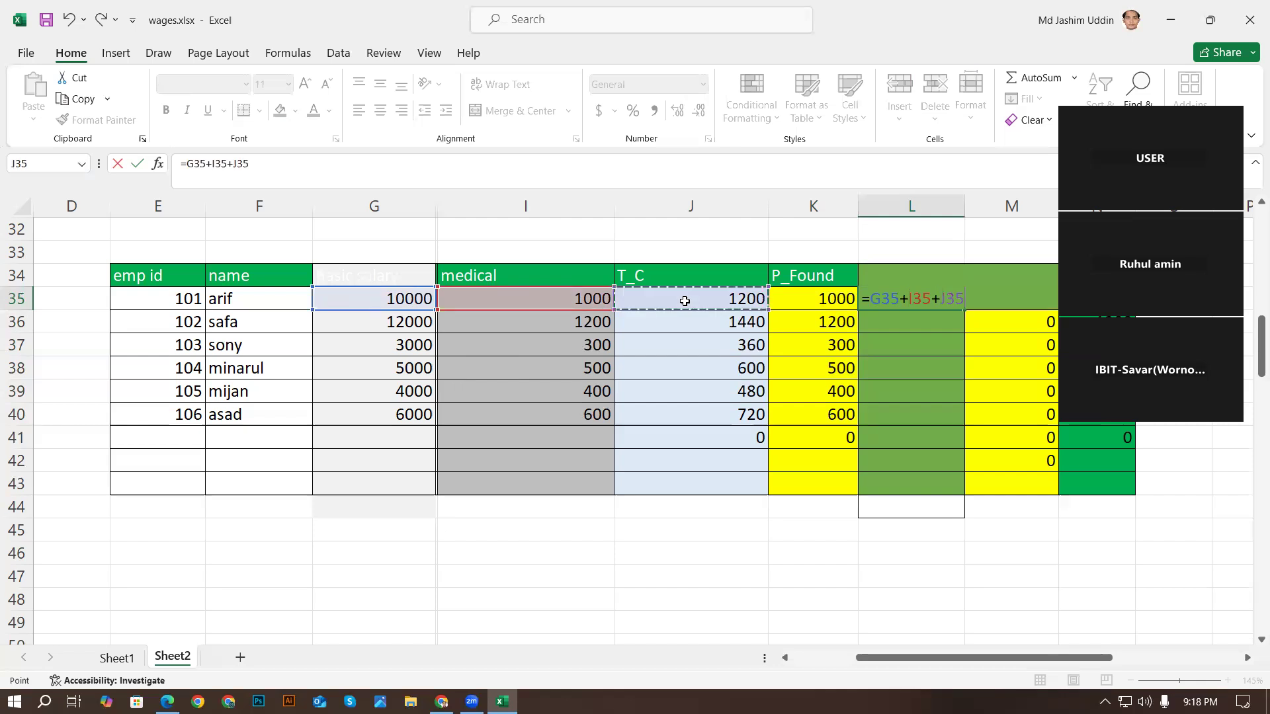
pyautogui.write('+')
pyautogui.click(811, 295)
pyautogui.press('Return')
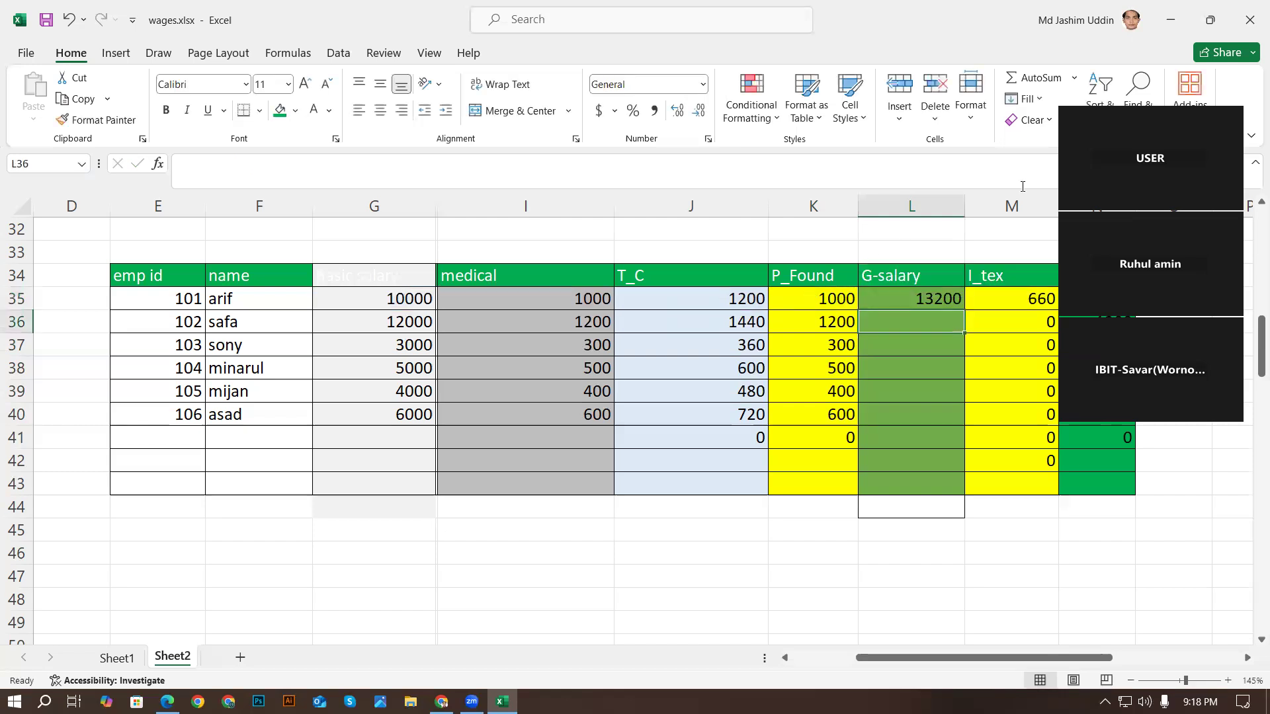
# - Clear the old I_tex formula from the first employee's cell M35
pyautogui.click(1022, 297)
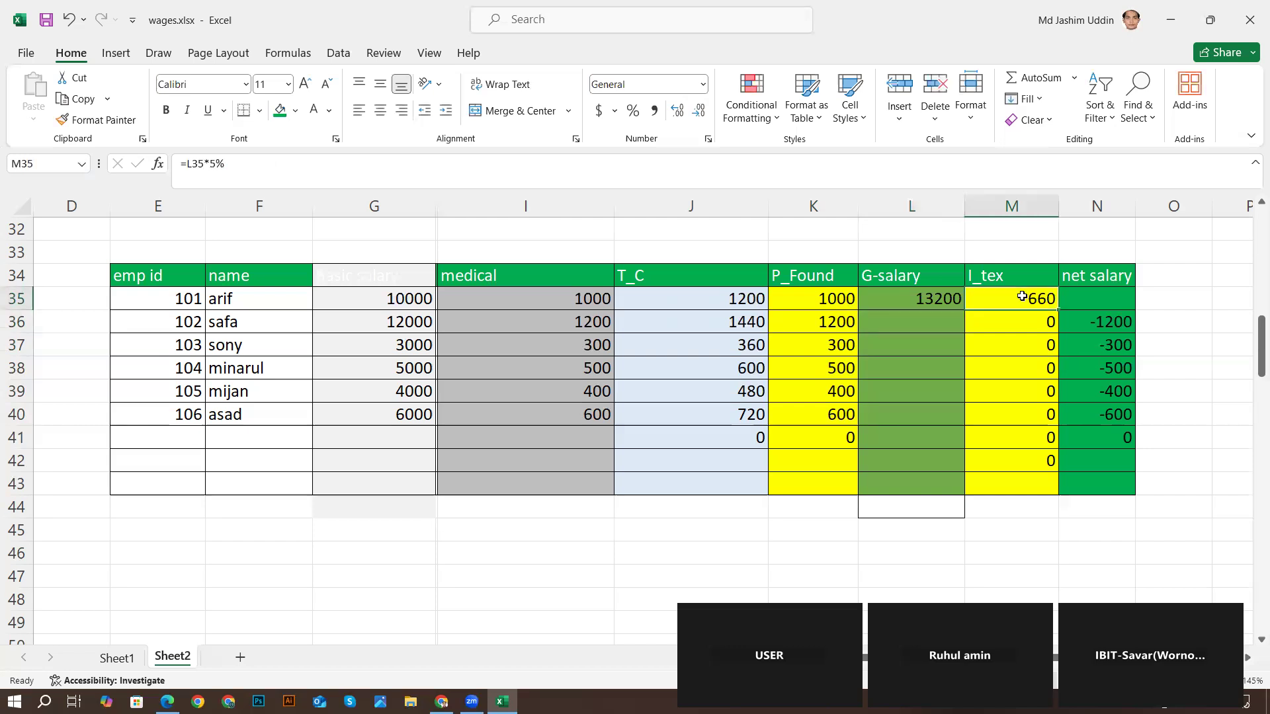
pyautogui.click(1022, 438)
pyautogui.click(1024, 296)
pyautogui.doubleClick(1024, 297)
pyautogui.click(969, 416)
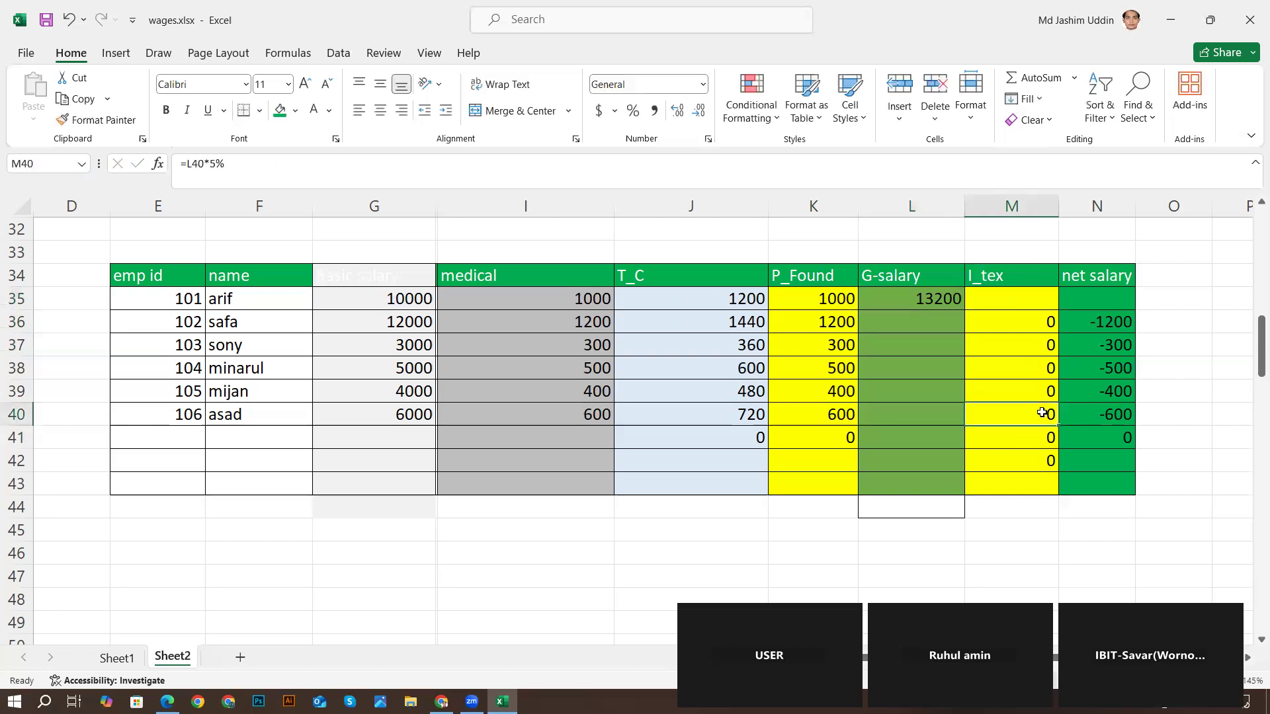
# - Examine the first employee's basic salary, medical, T_C and P_Found cells and how the G-salary formula in L35 combines them
pyautogui.click(928, 301)
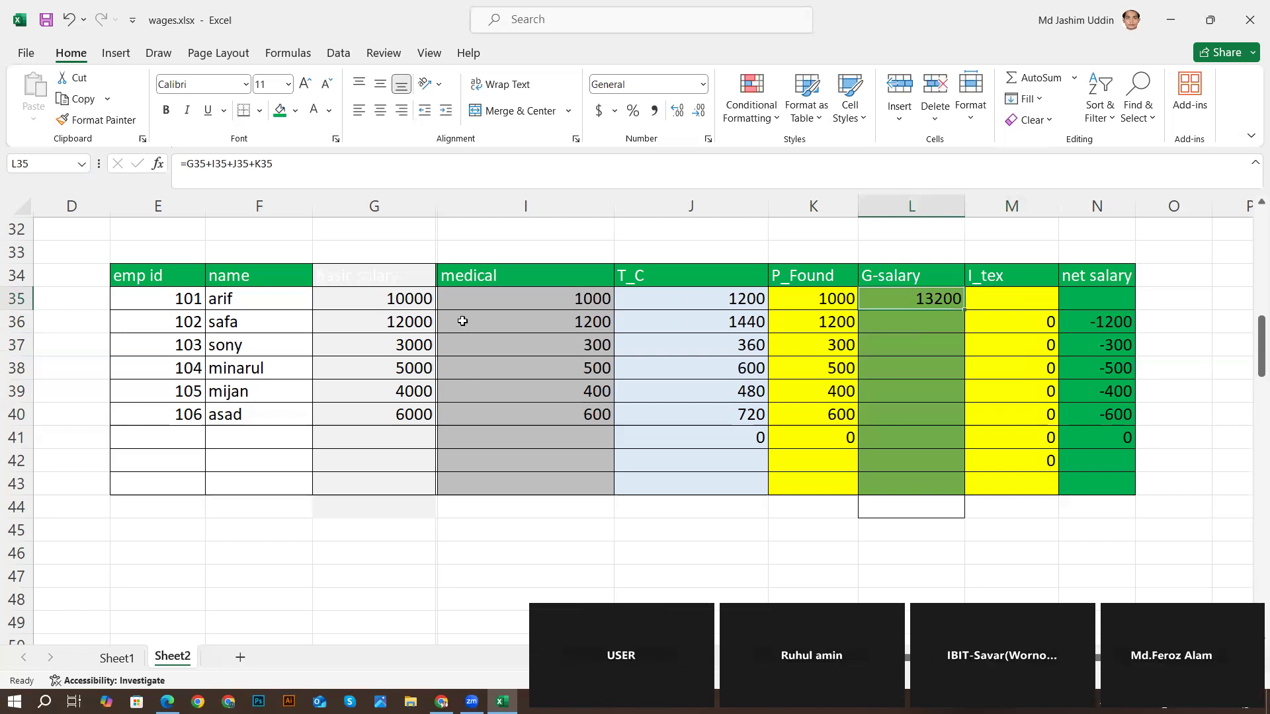
pyautogui.click(349, 297)
pyautogui.click(488, 296)
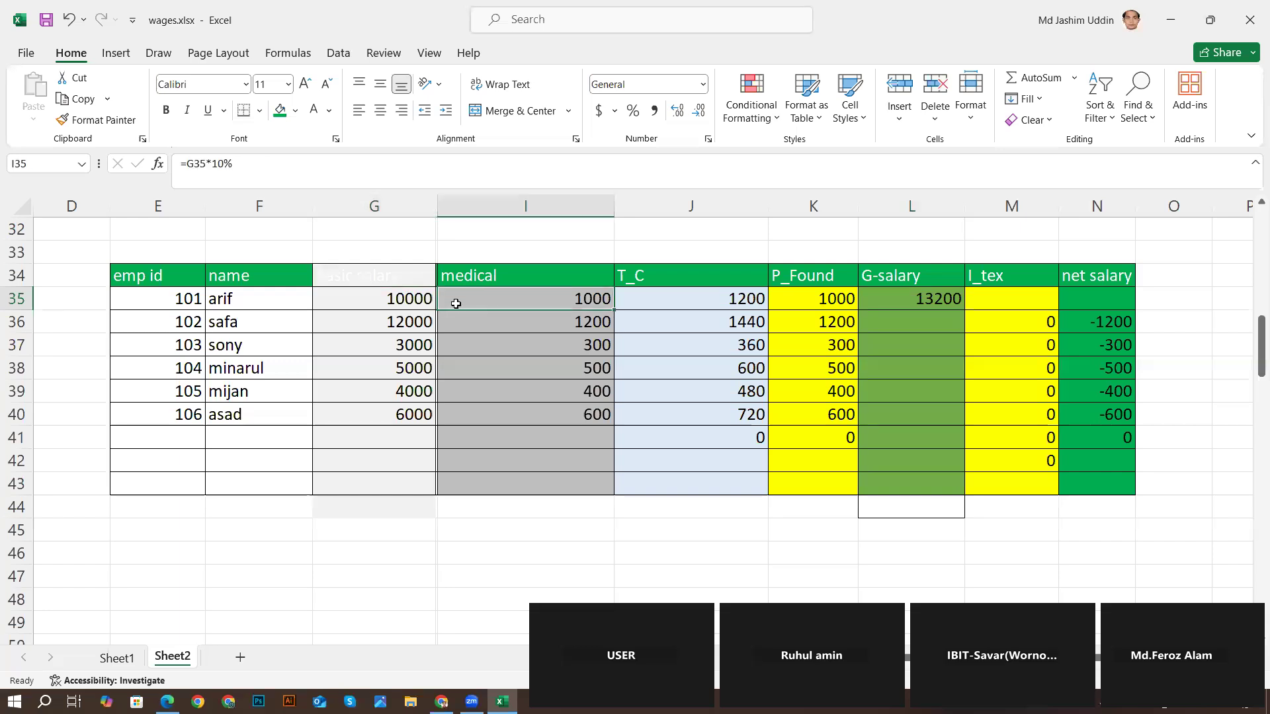
pyautogui.click(405, 299)
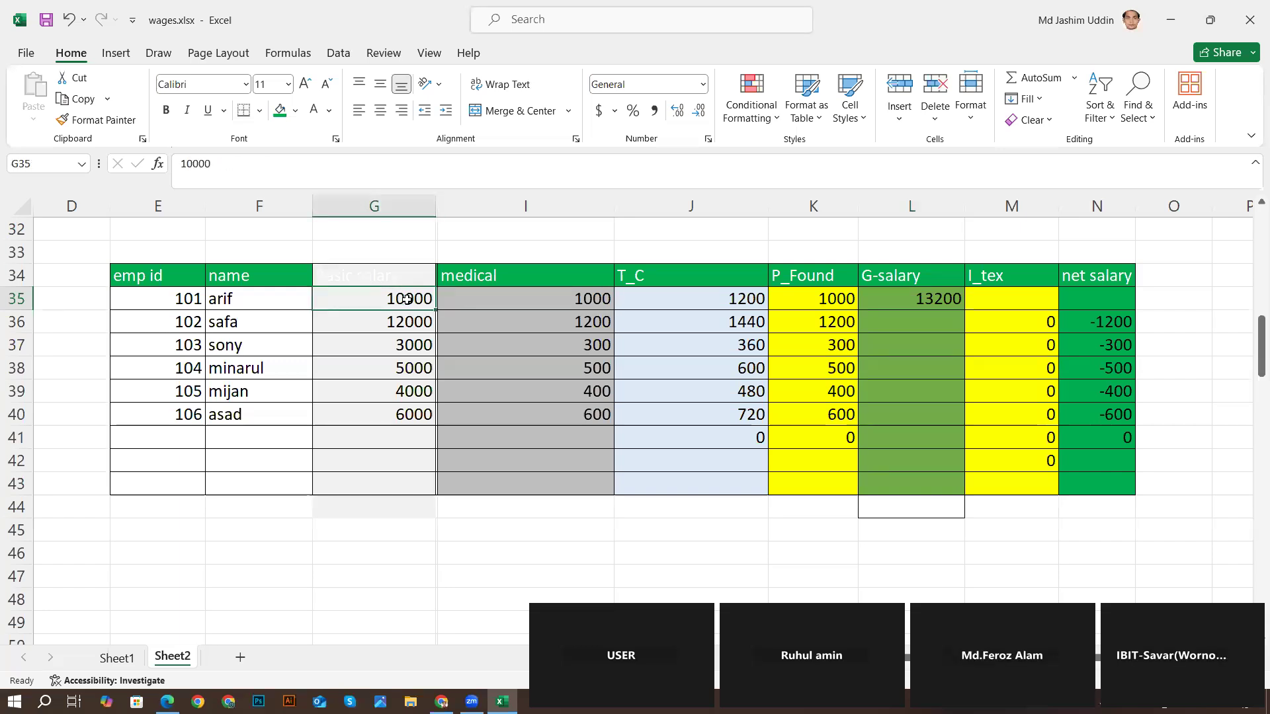
pyautogui.click(520, 298)
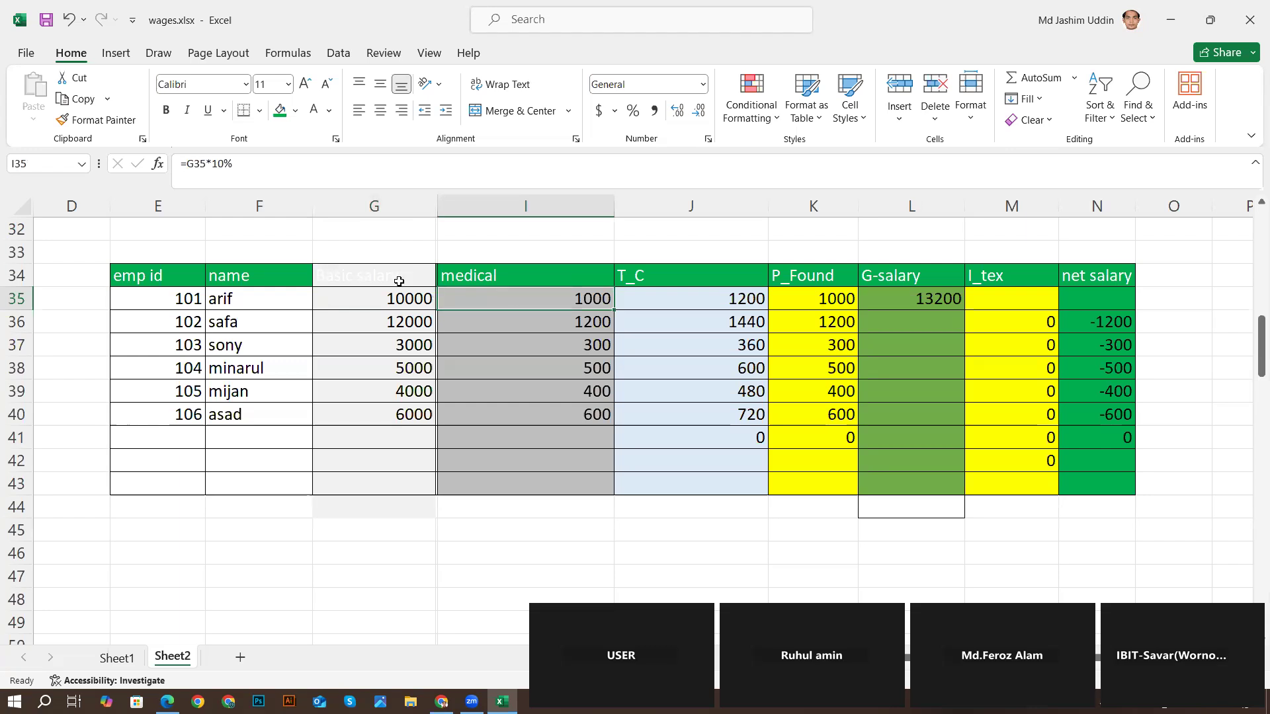
pyautogui.click(410, 298)
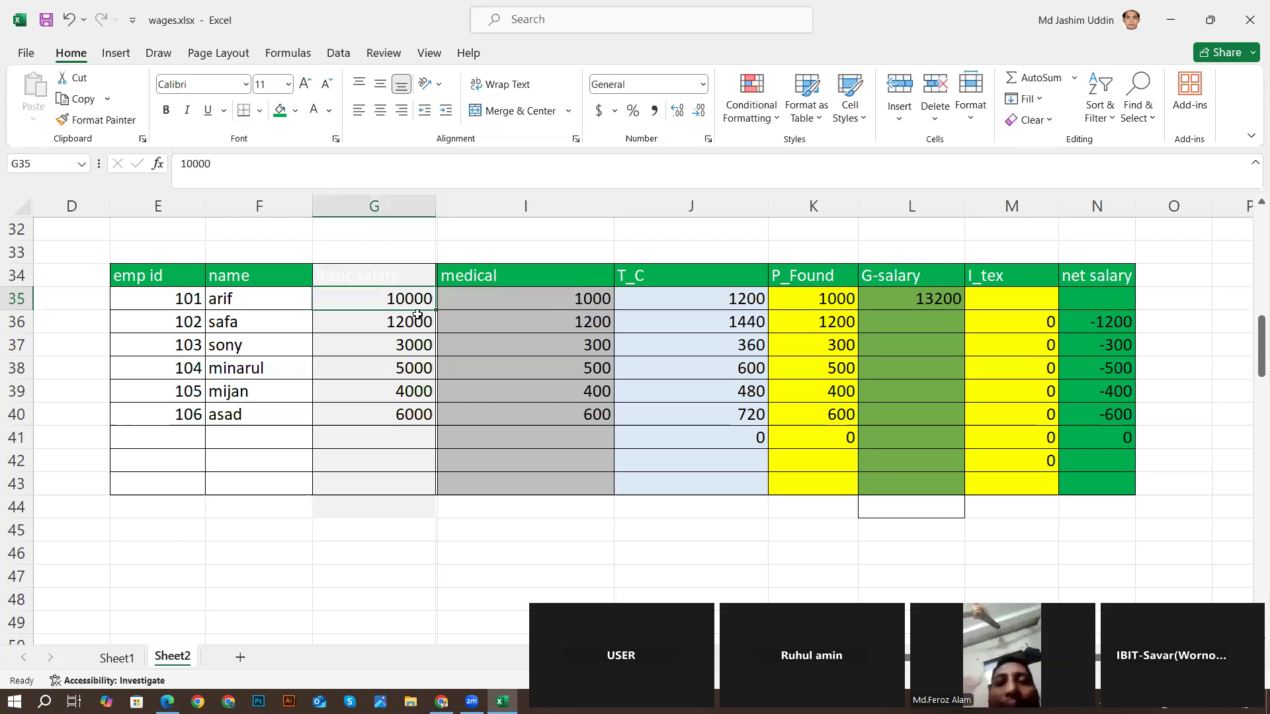
pyautogui.click(463, 303)
pyautogui.click(417, 299)
pyautogui.click(520, 291)
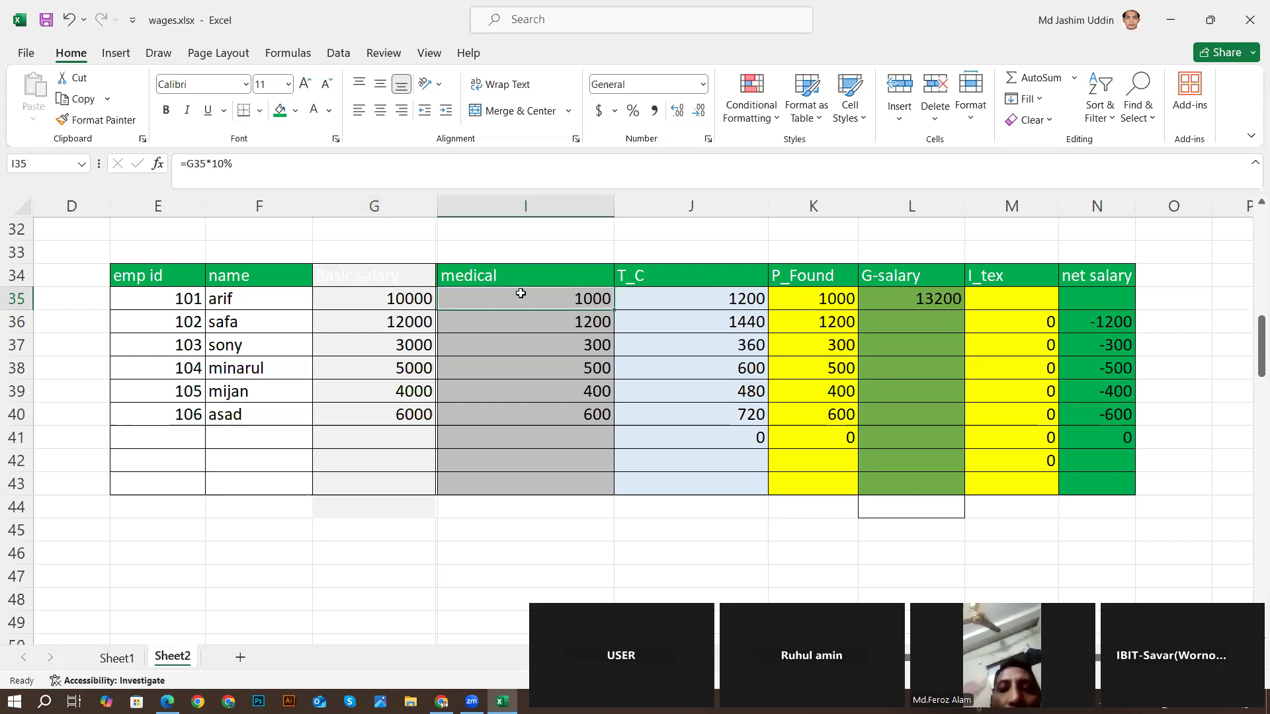
pyautogui.click(675, 294)
pyautogui.click(822, 293)
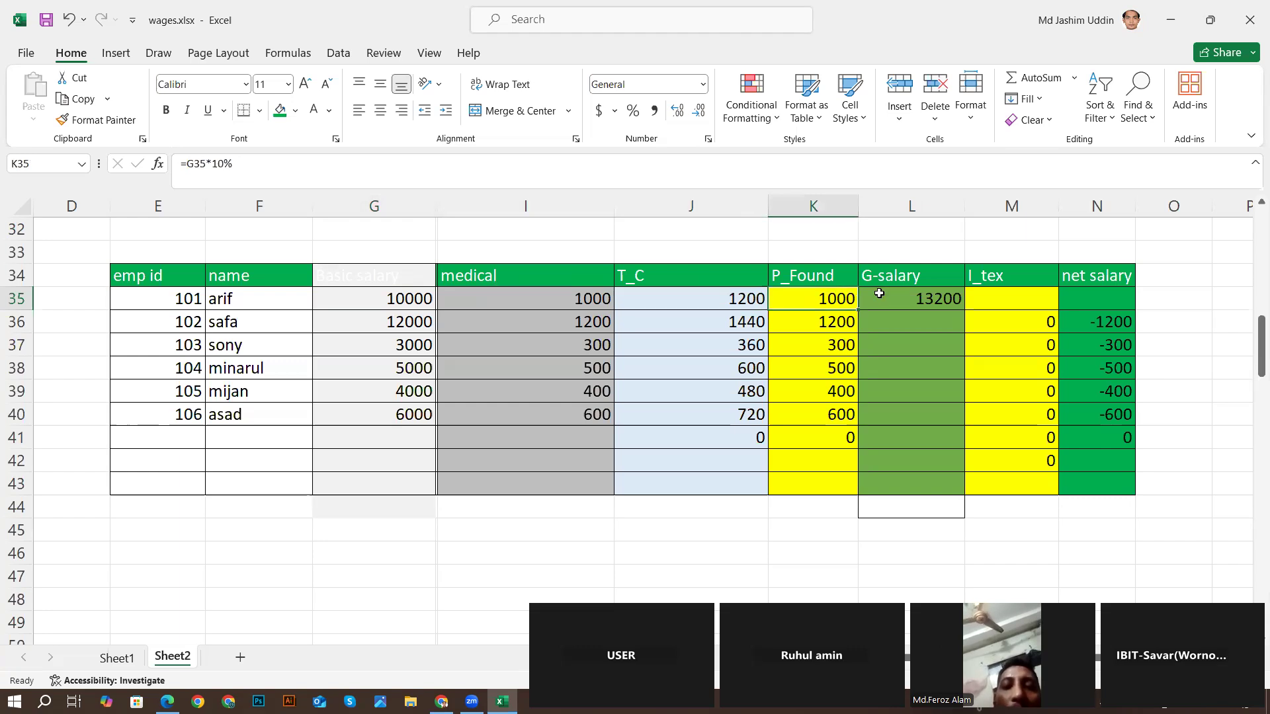
pyautogui.click(879, 293)
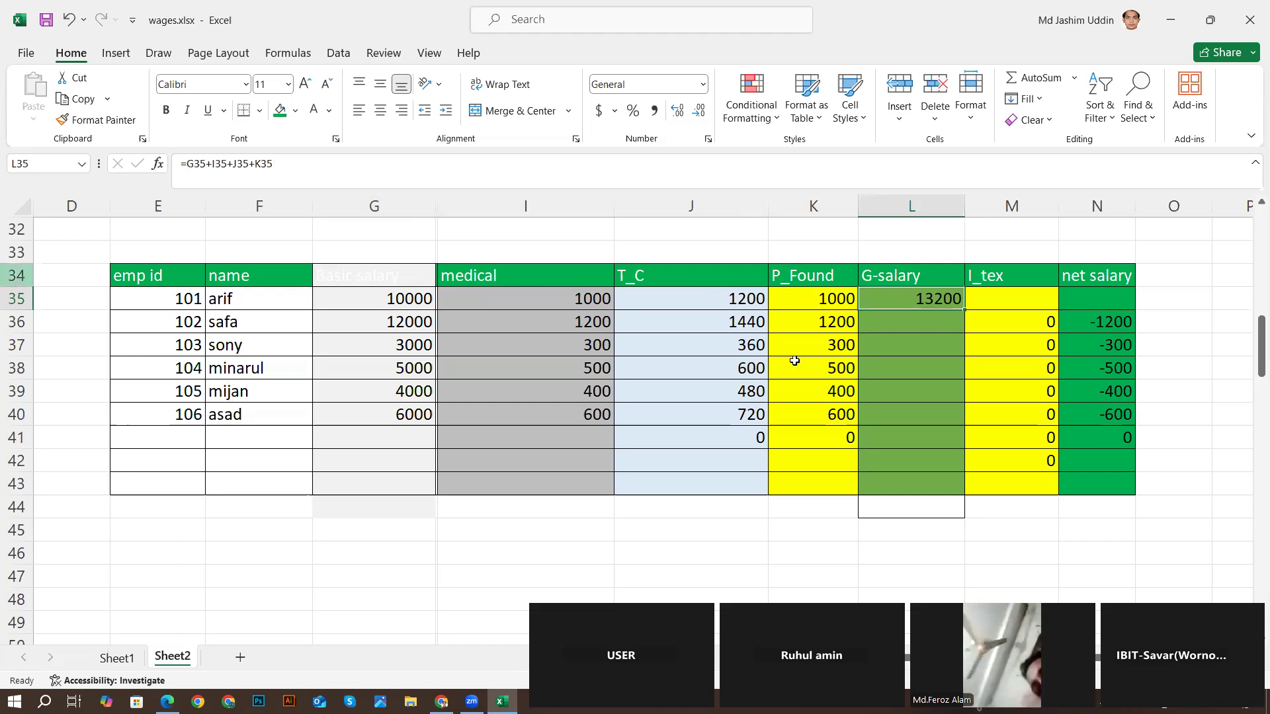
pyautogui.click(1034, 295)
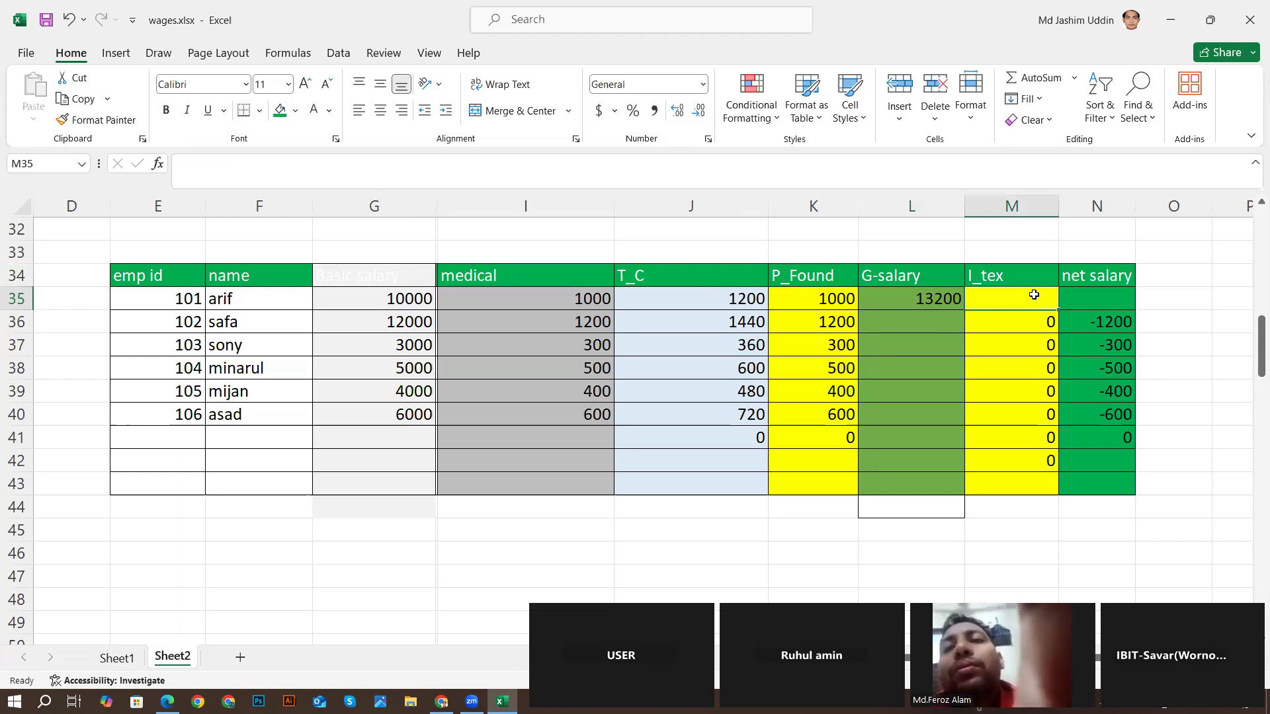
pyautogui.click(898, 297)
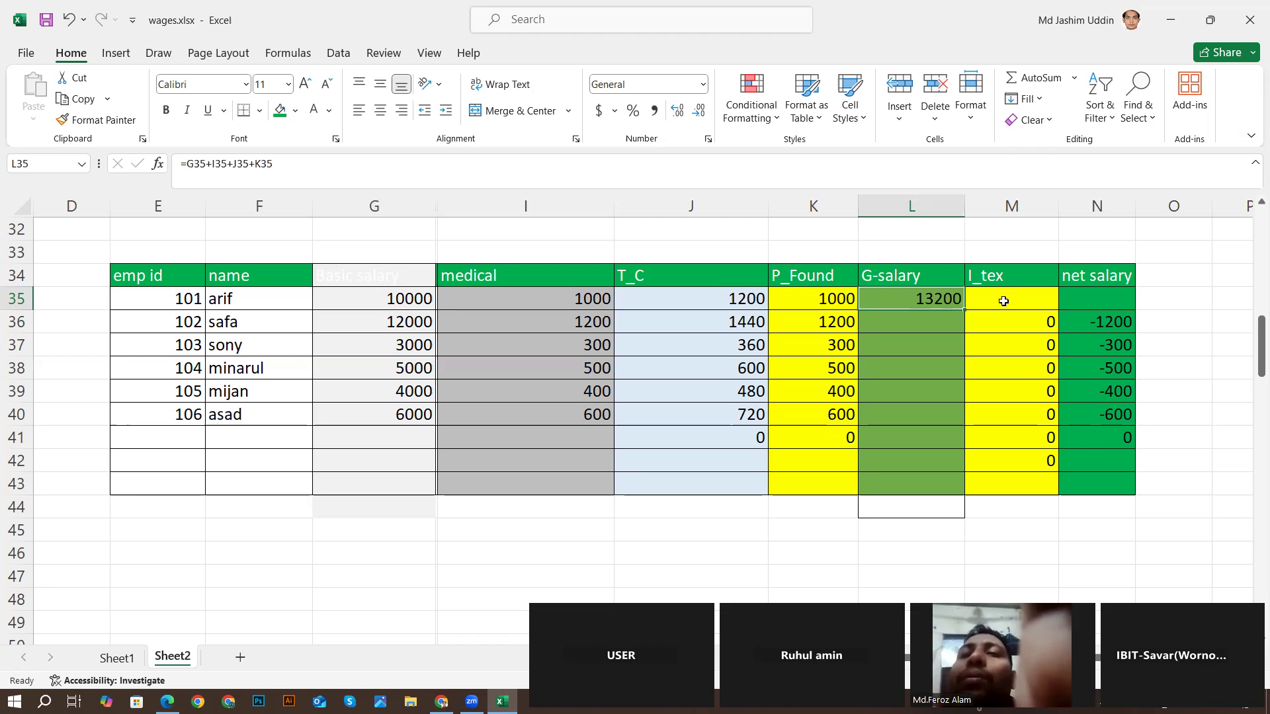
pyautogui.click(909, 321)
pyautogui.click(915, 297)
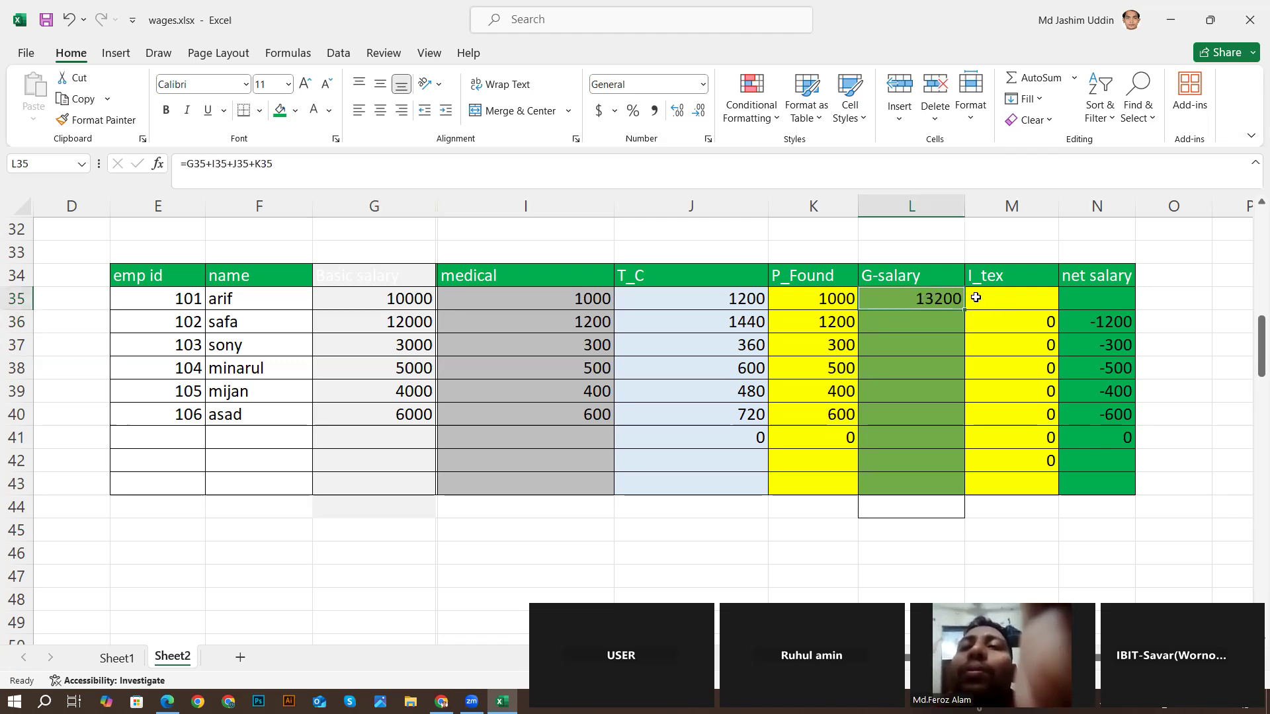
# - Try to calculate the first employee's I_tex in M35 with the formula =L35%5%
pyautogui.click(996, 298)
pyautogui.write('=')
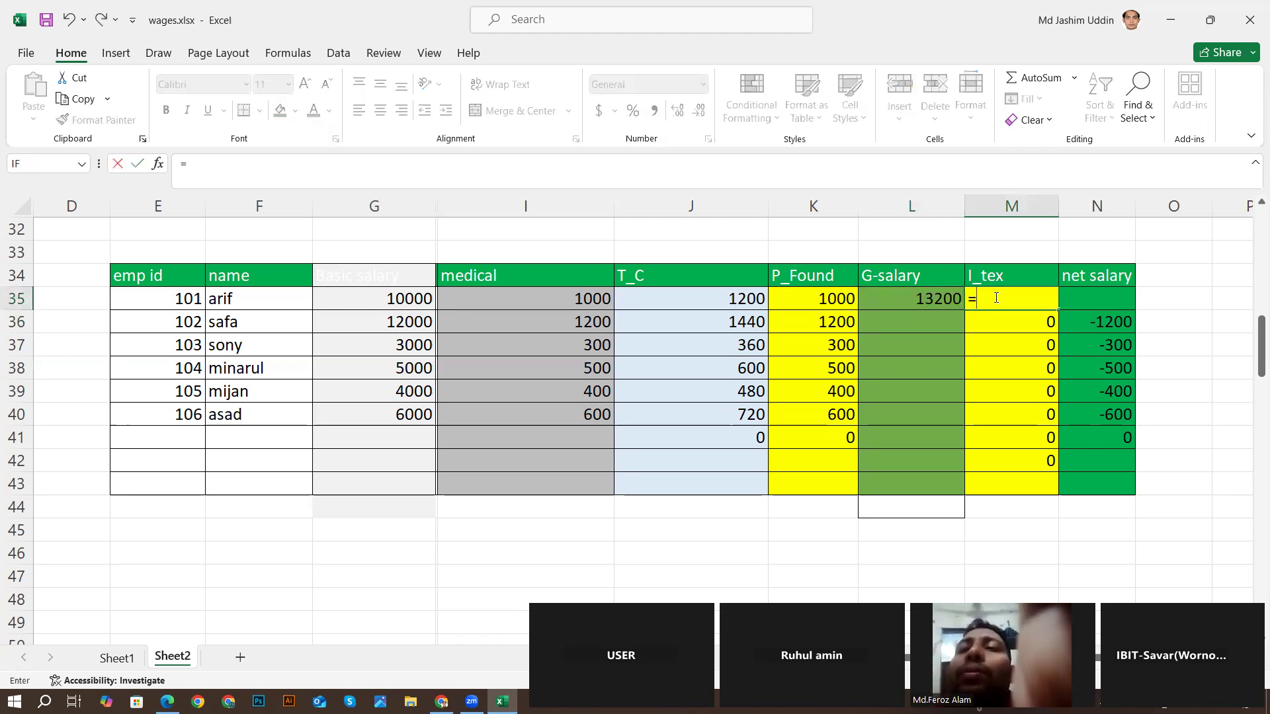
pyautogui.click(922, 299)
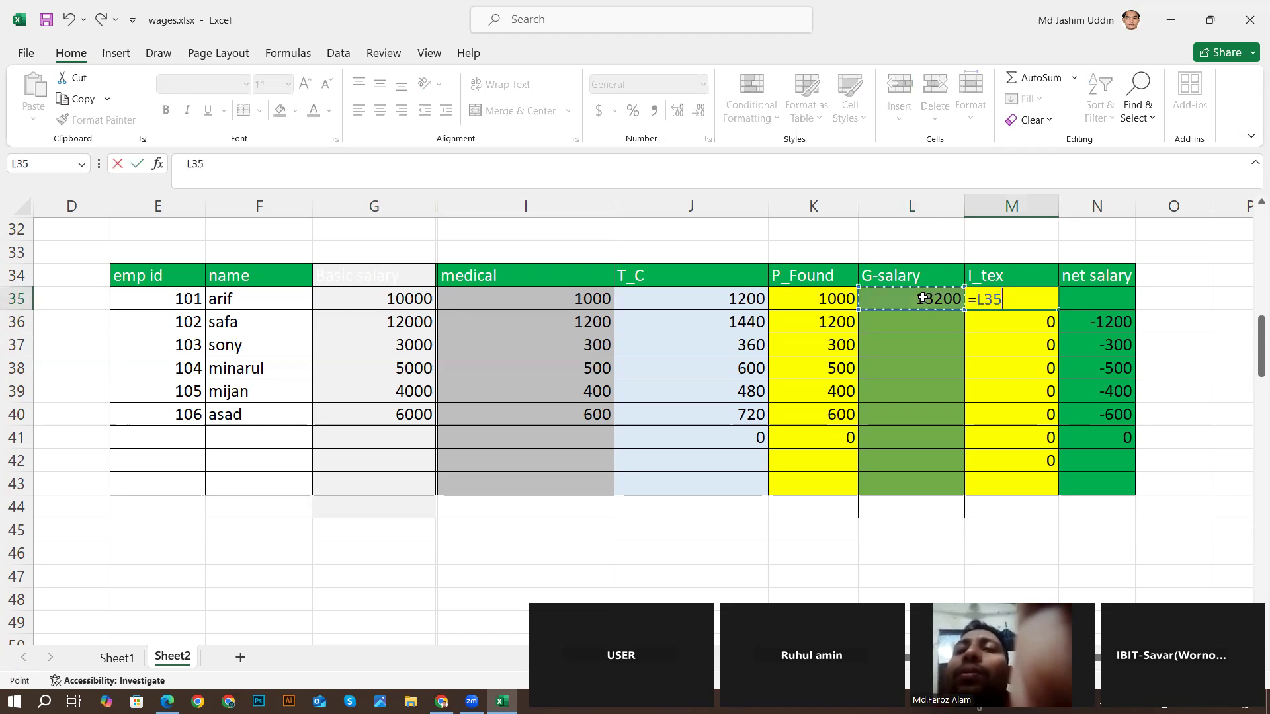
pyautogui.write('%')
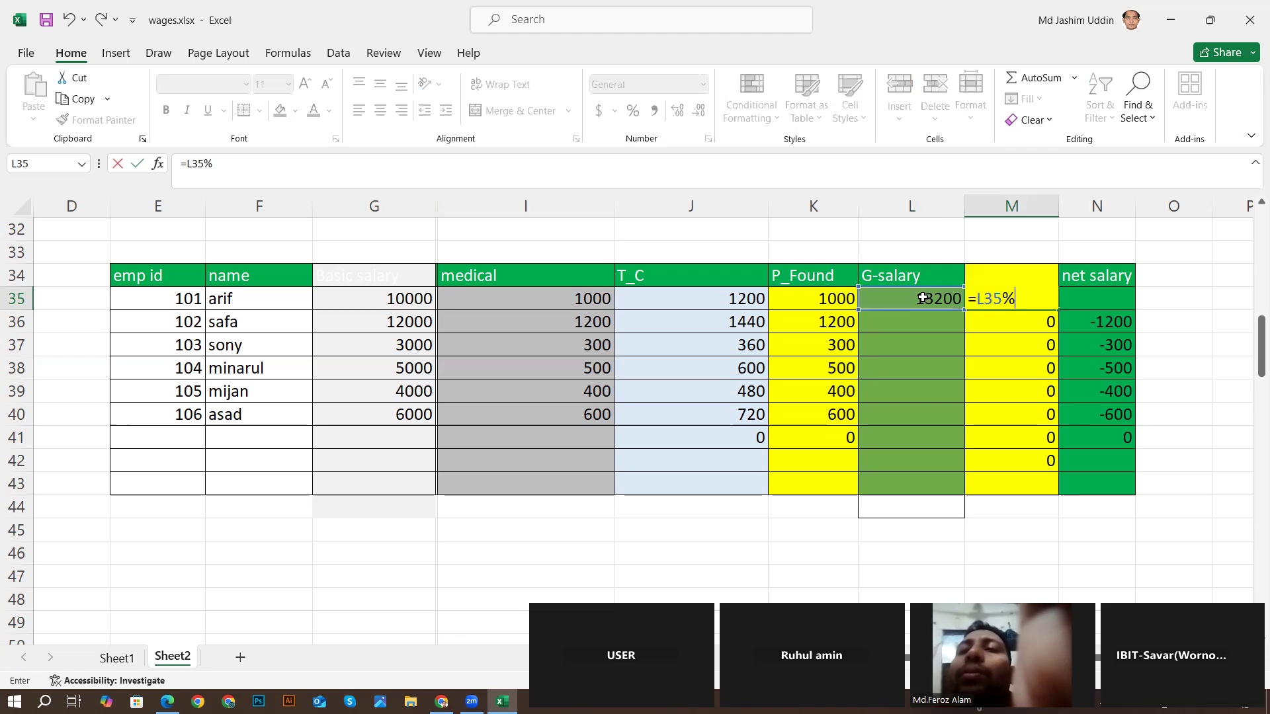
pyautogui.write('5%')
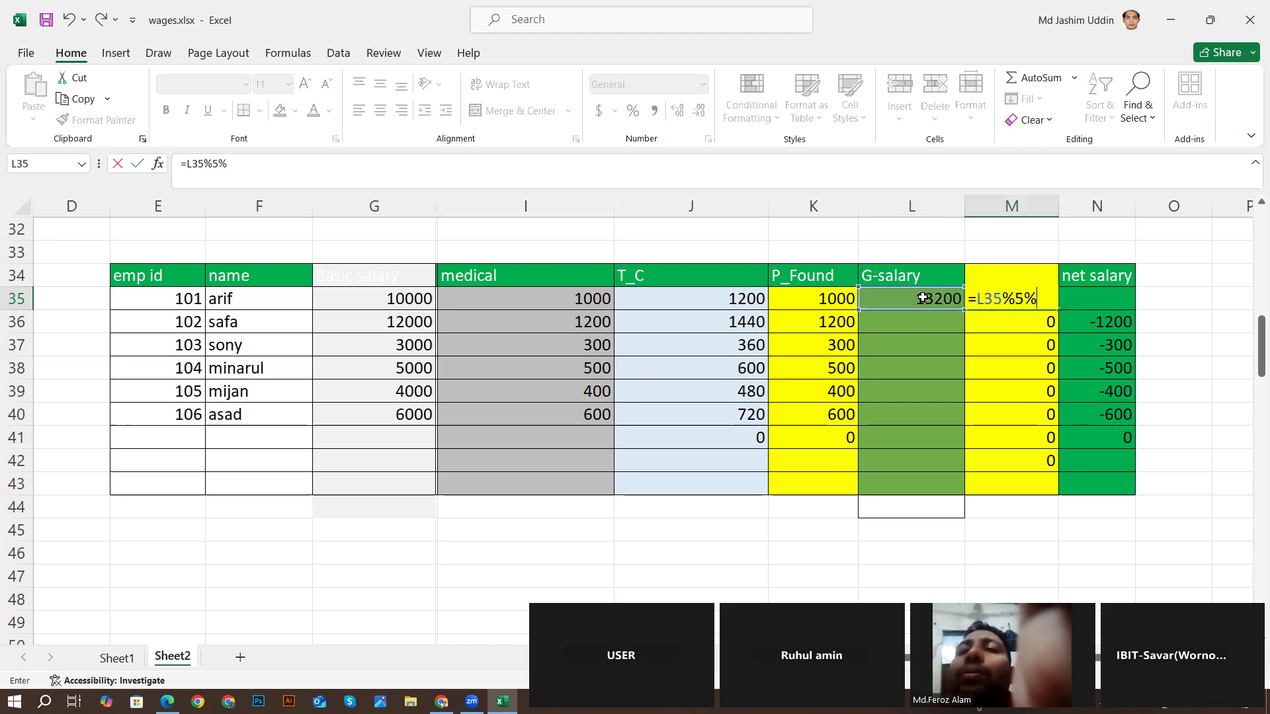
pyautogui.press('Return')
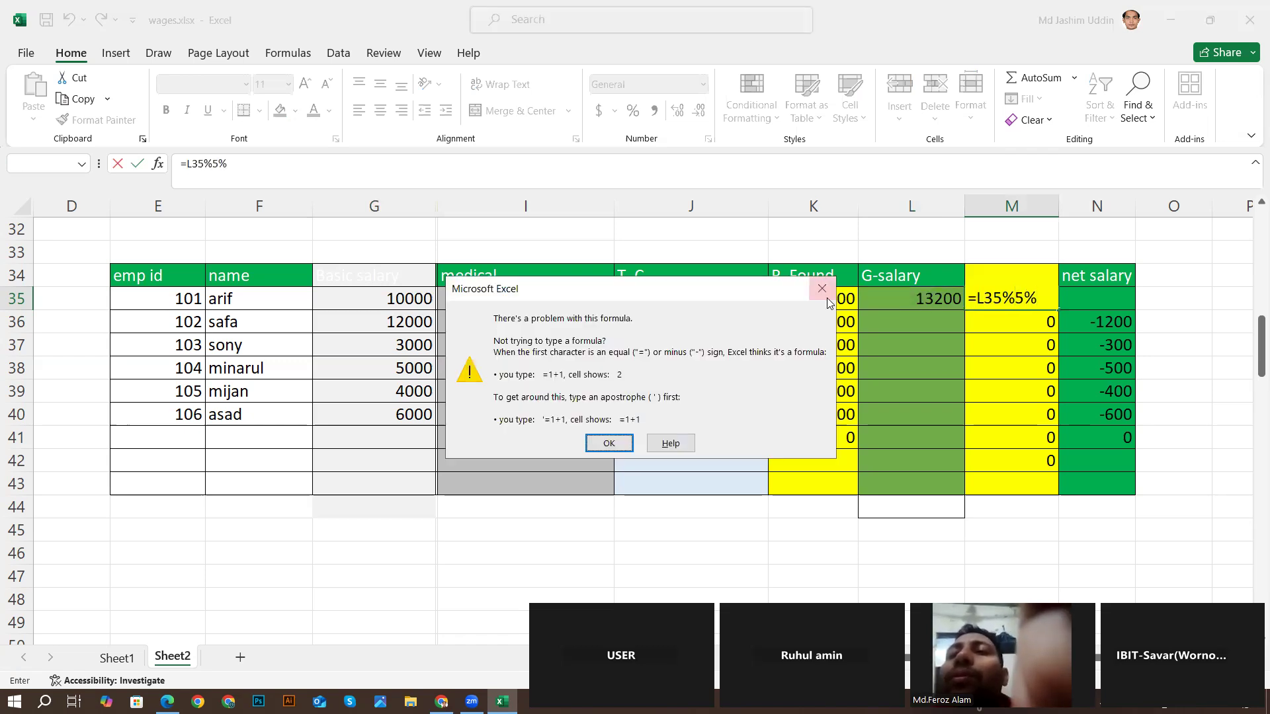
pyautogui.press('Return')
# - Correct the first employee's I_tex formula in M35 to =L35*5%
pyautogui.click(1047, 297)
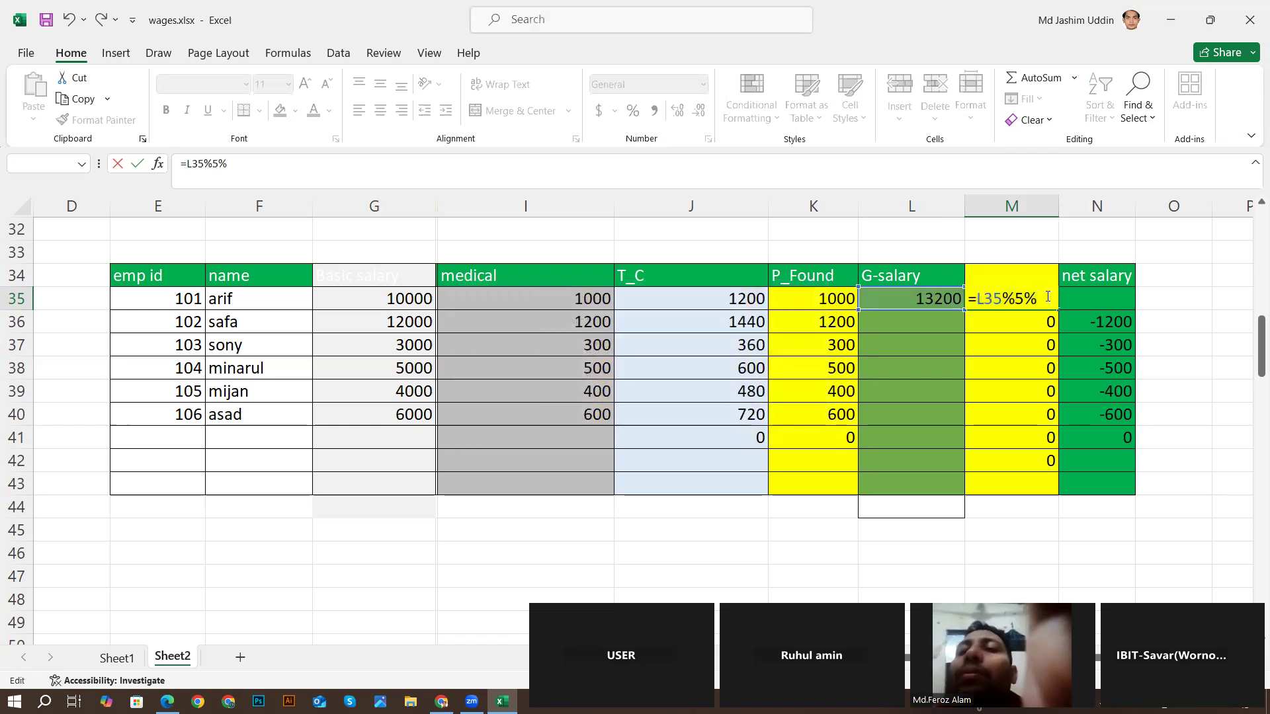
pyautogui.press('BackSpace')
pyautogui.press('BackSpace')
pyautogui.press('BackSpace')
pyautogui.press('BackSpace')
pyautogui.press('BackSpace')
pyautogui.press('BackSpace')
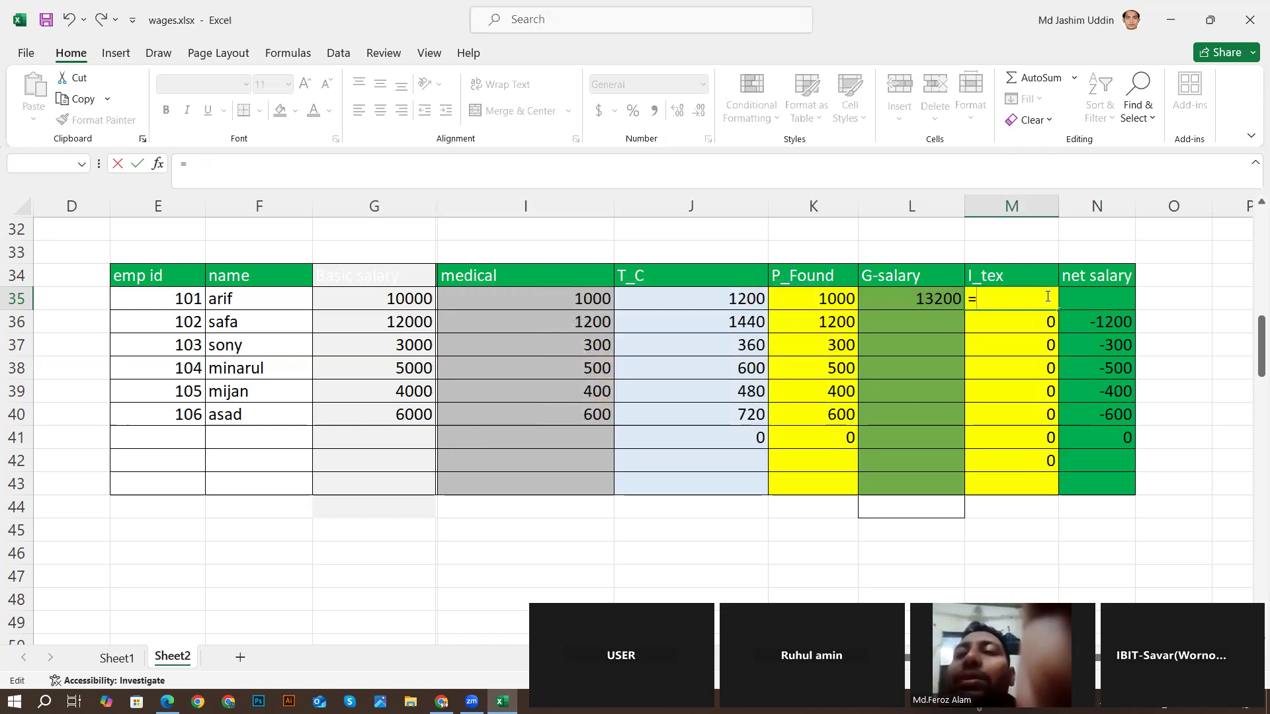
pyautogui.click(923, 298)
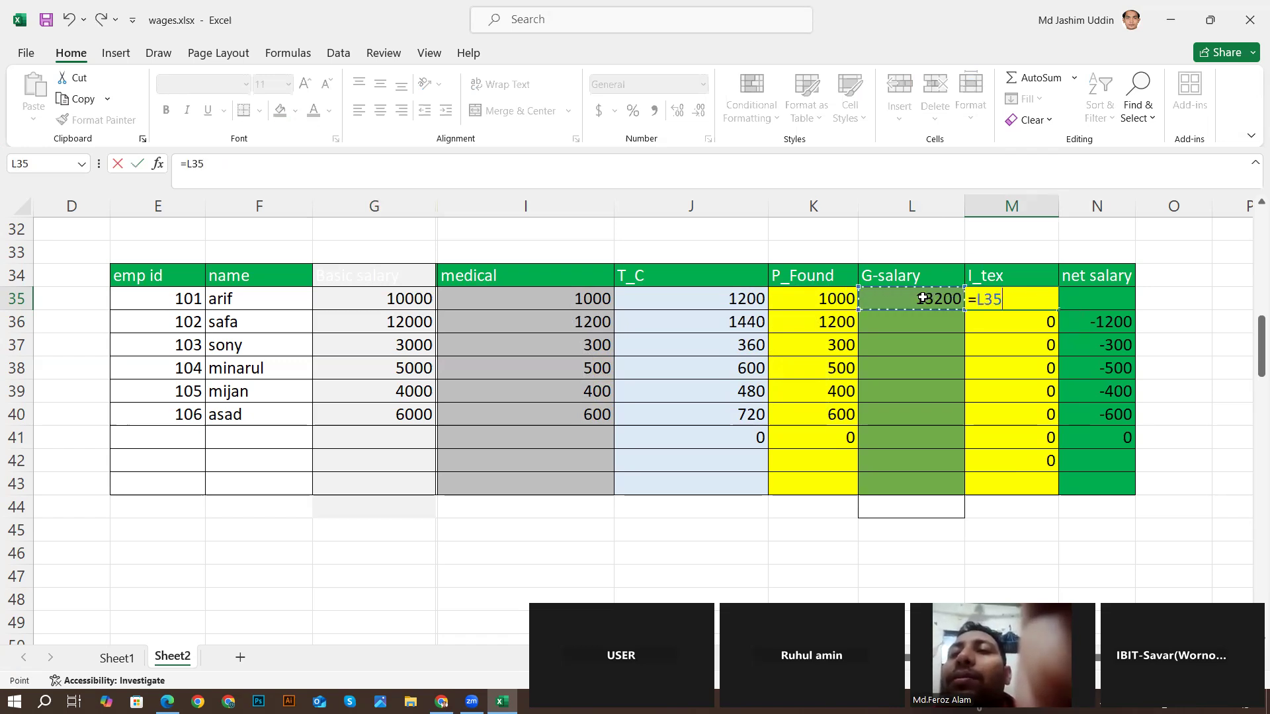
pyautogui.write('*5')
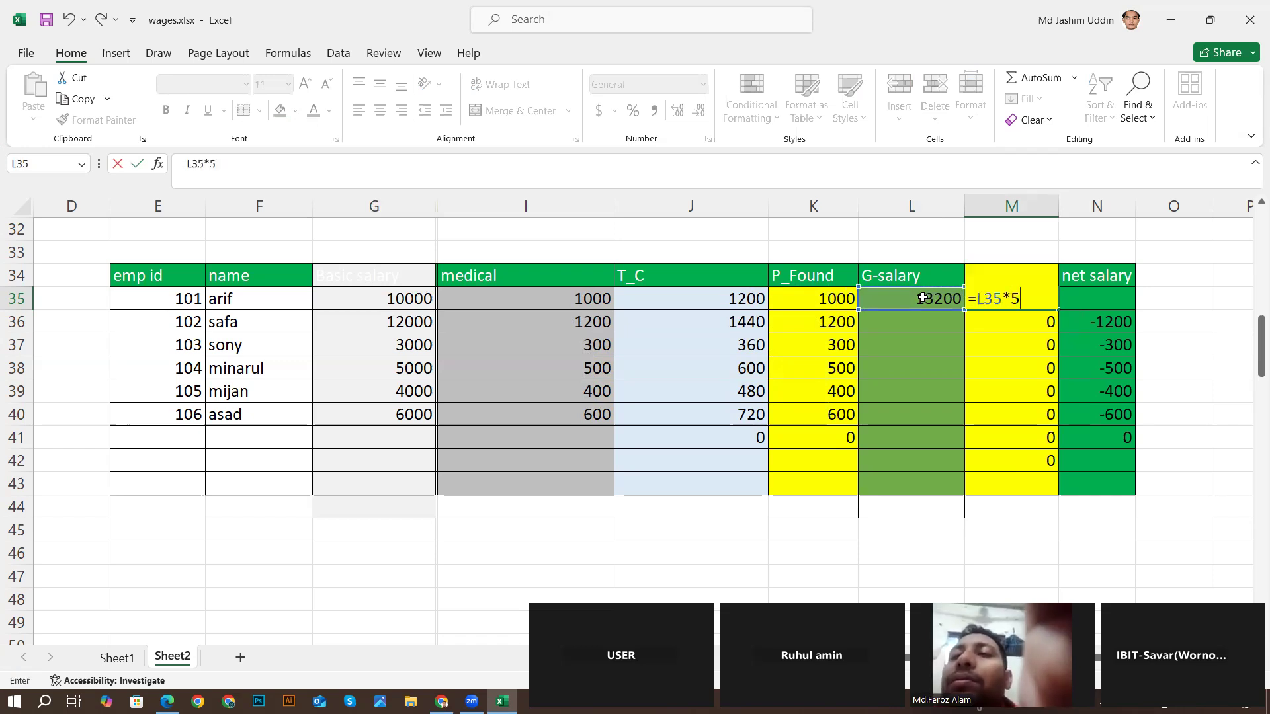
pyautogui.write('%')
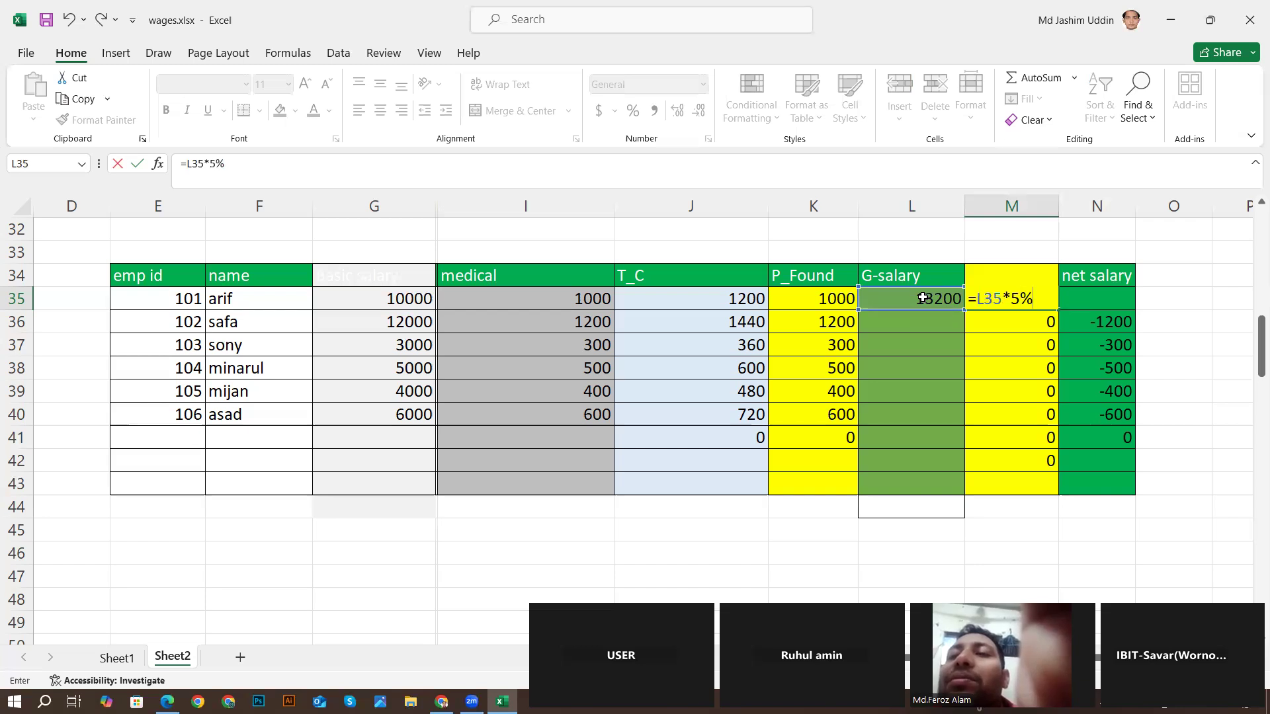
pyautogui.press('Return')
# - Copy the I_tex formula from M35 down to row 41 and the G-salary formula from L35 down to row 40
pyautogui.click(1039, 298)
pyautogui.moveTo(1058, 310); pyautogui.dragTo(1046, 458)
pyautogui.click(1038, 302)
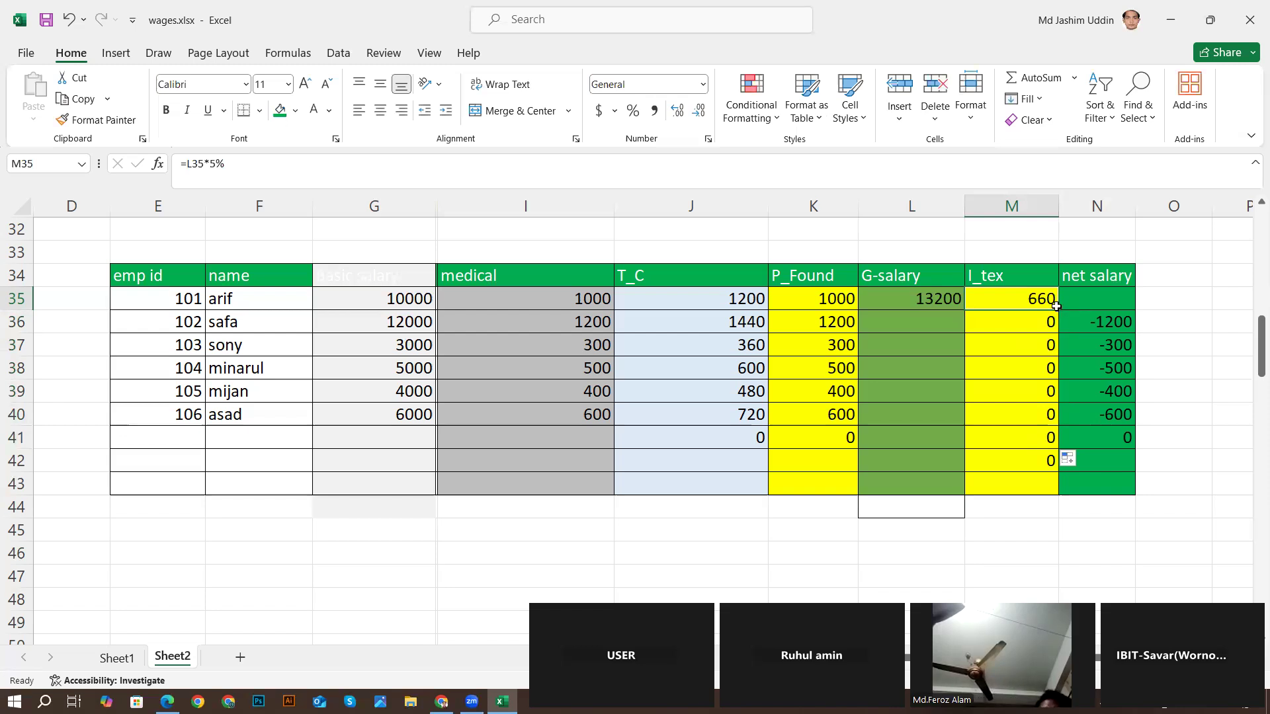
pyautogui.moveTo(1058, 308); pyautogui.dragTo(1054, 436)
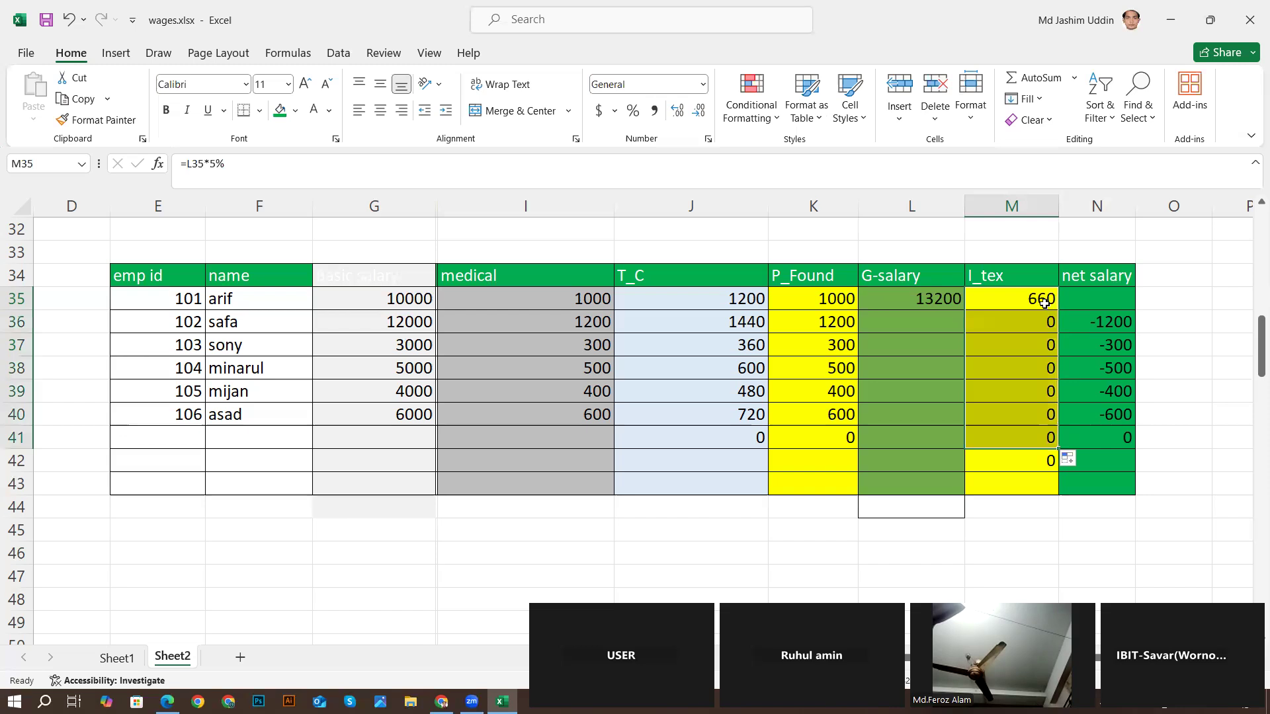
pyautogui.click(935, 298)
pyautogui.moveTo(963, 309); pyautogui.dragTo(966, 423)
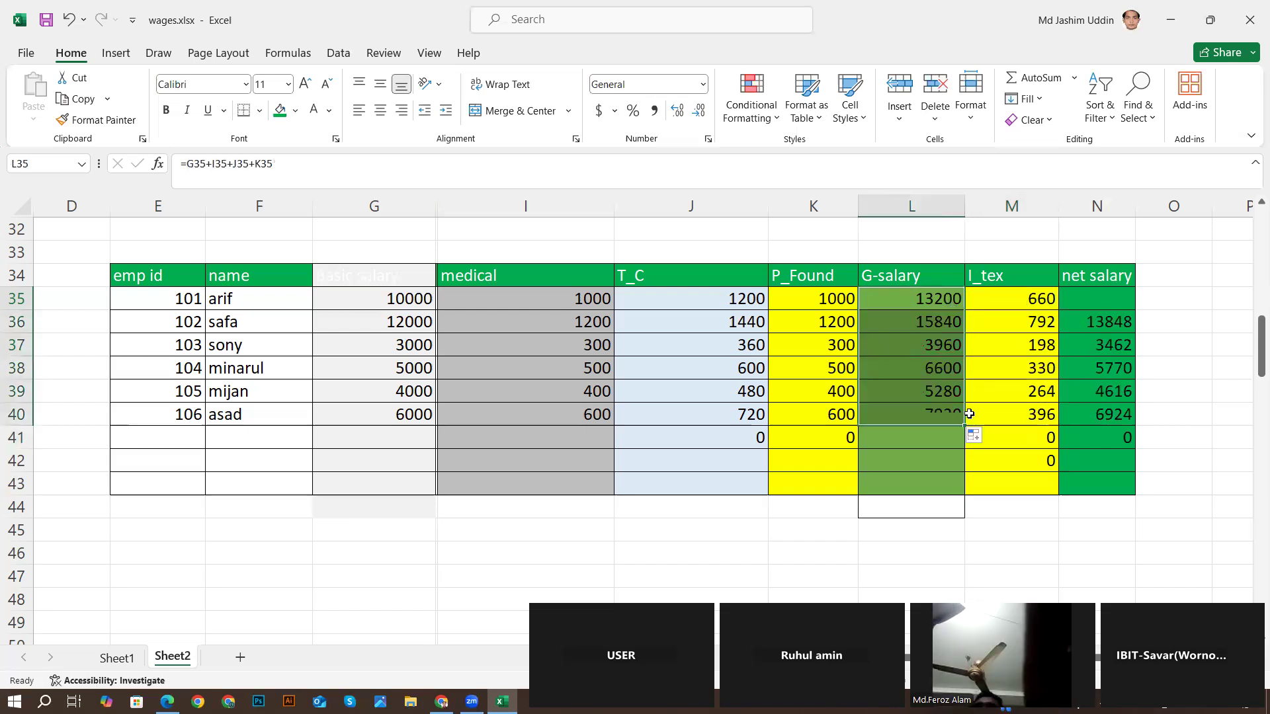
# - Calculate the first employee's net salary in N35 with the formula =L35-K35-M35 and copy it down to row 40
pyautogui.click(1049, 298)
pyautogui.click(1092, 292)
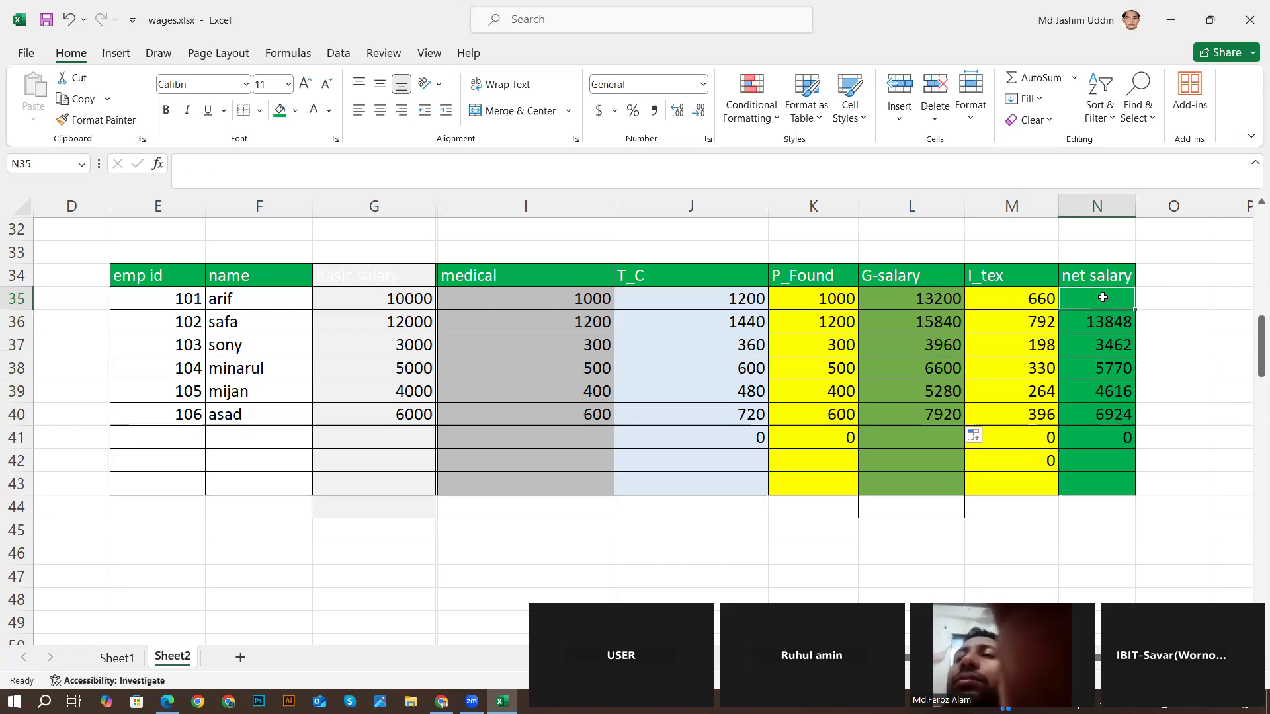
pyautogui.click(936, 297)
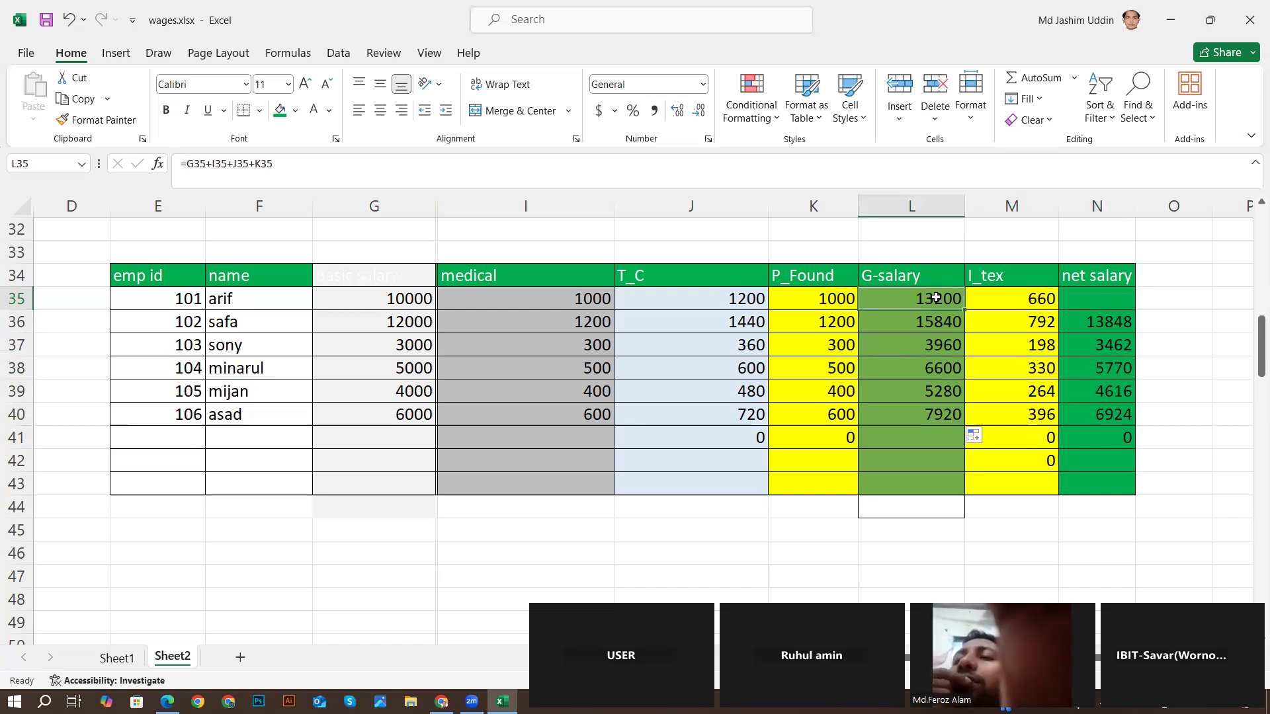
pyautogui.click(1020, 298)
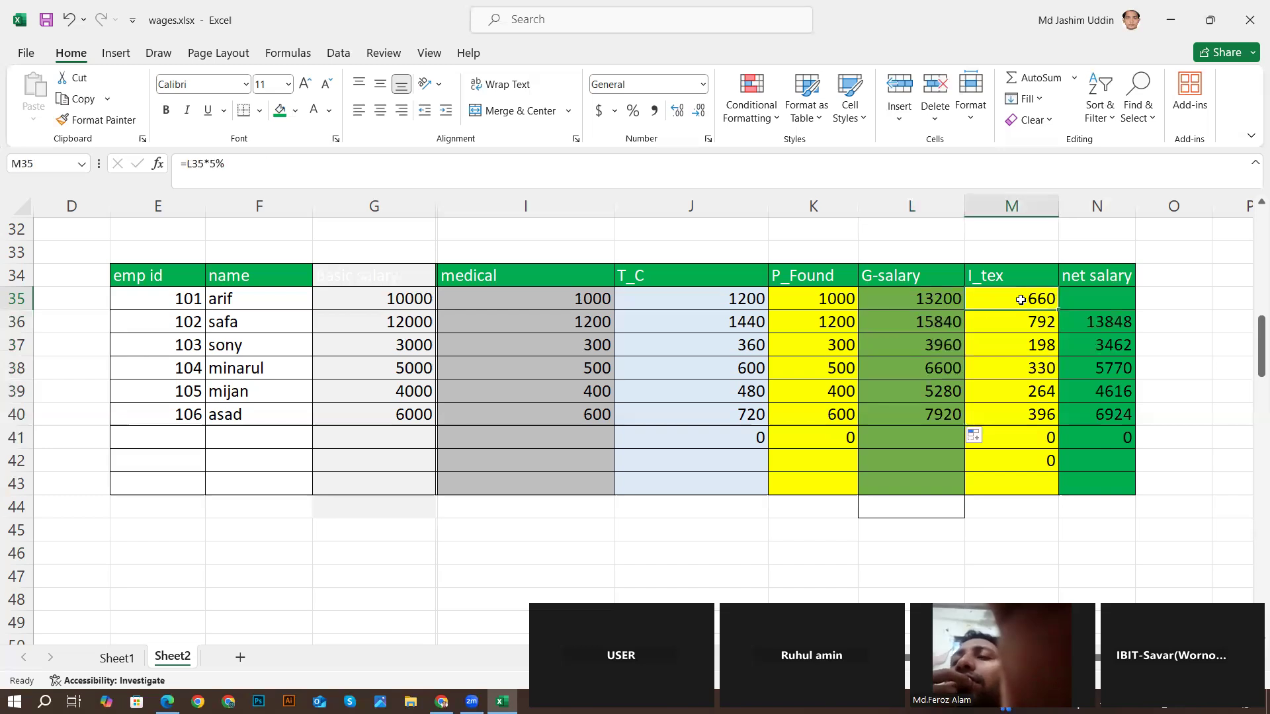
pyautogui.click(828, 303)
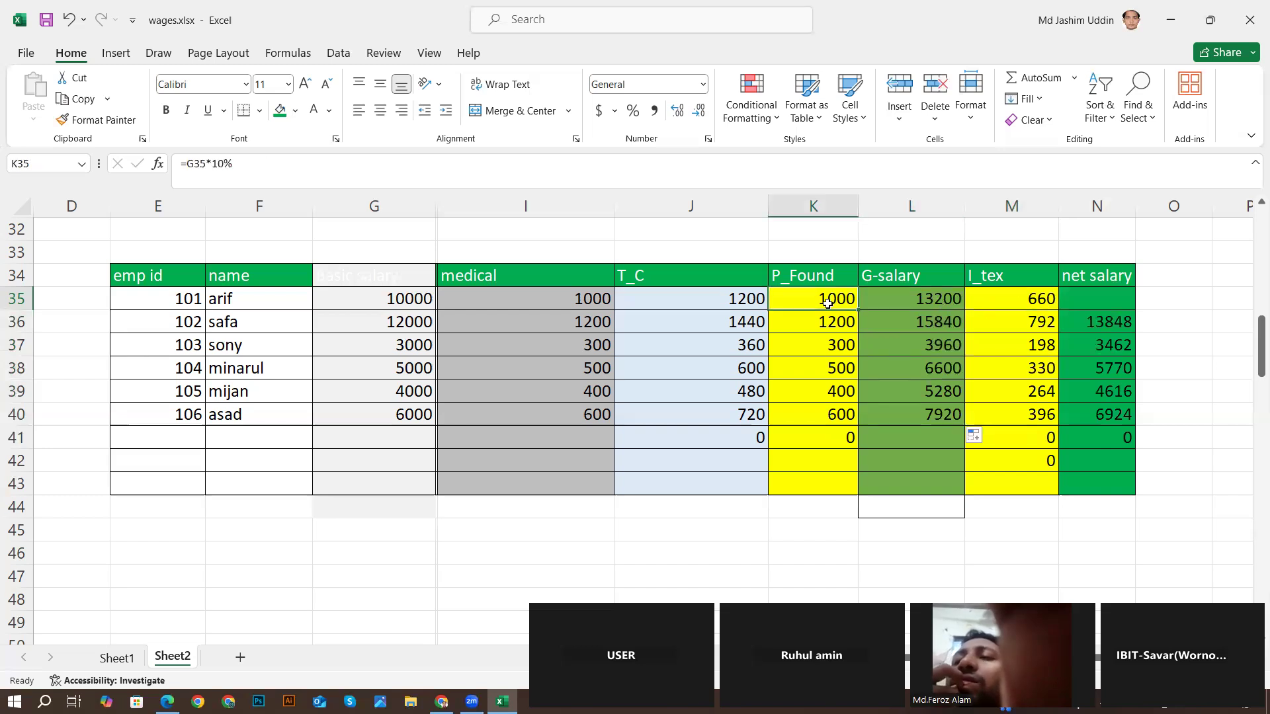
pyautogui.click(1023, 299)
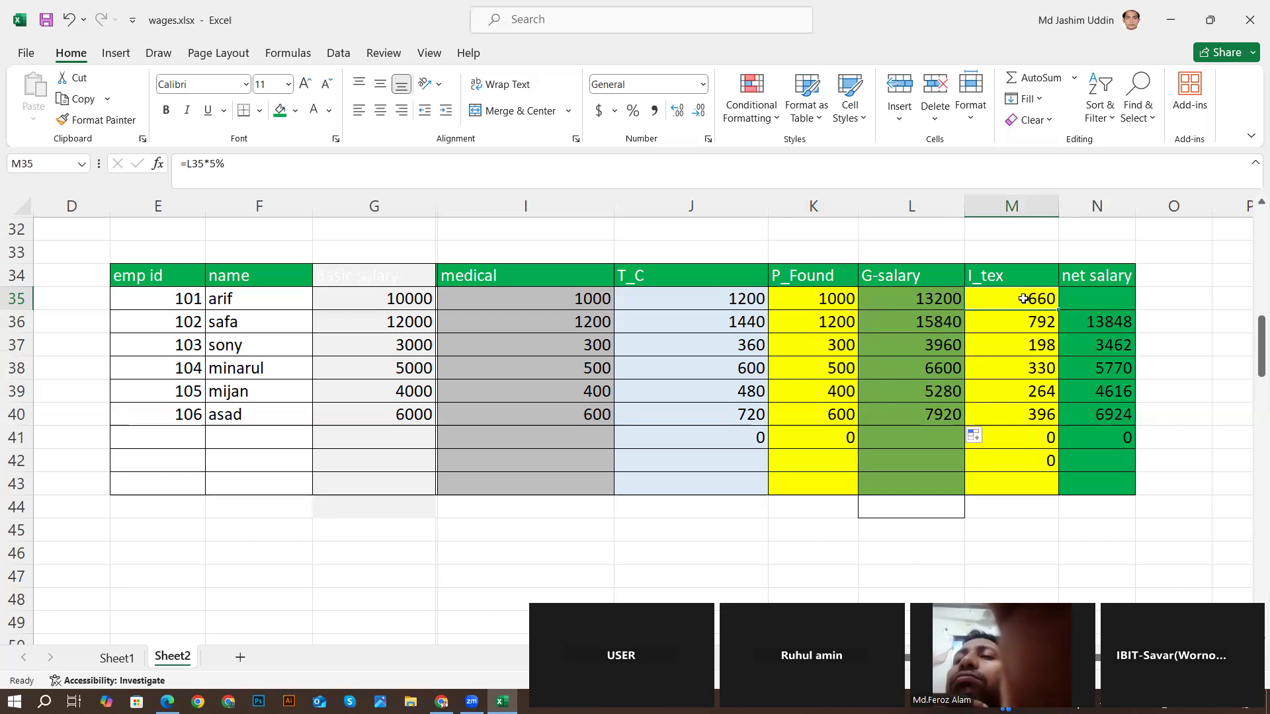
pyautogui.click(1088, 295)
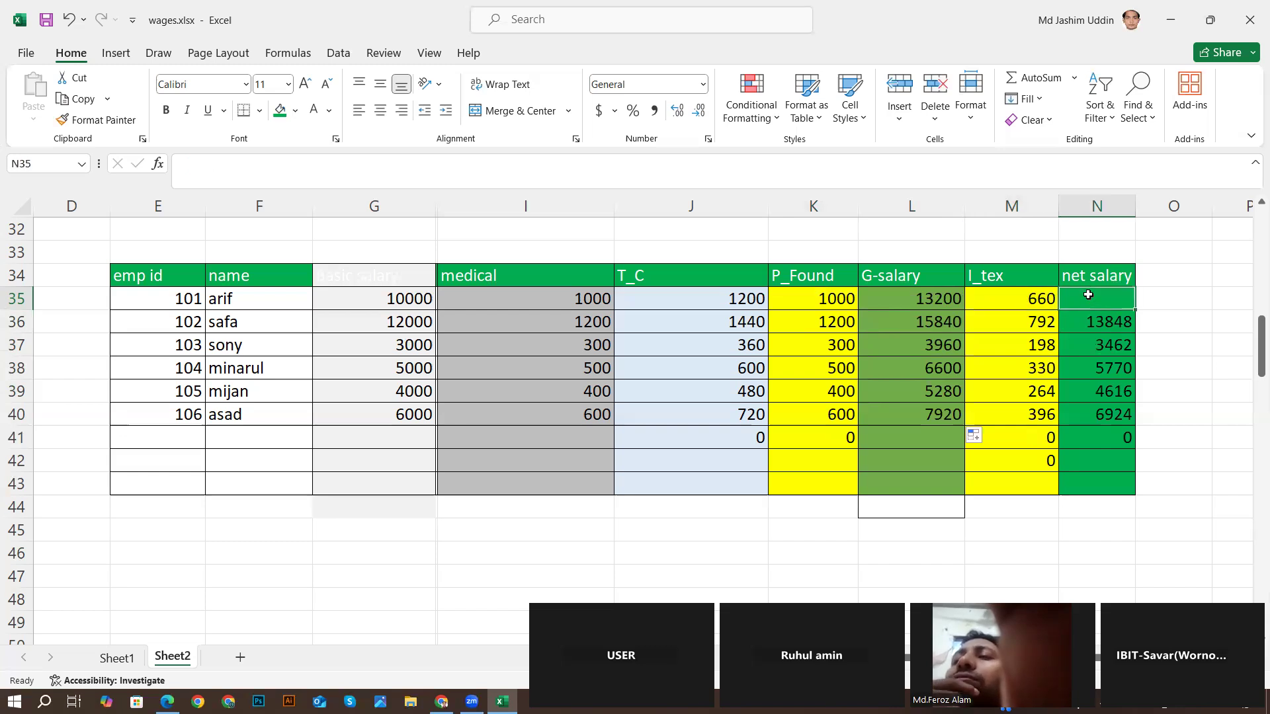
pyautogui.write('=')
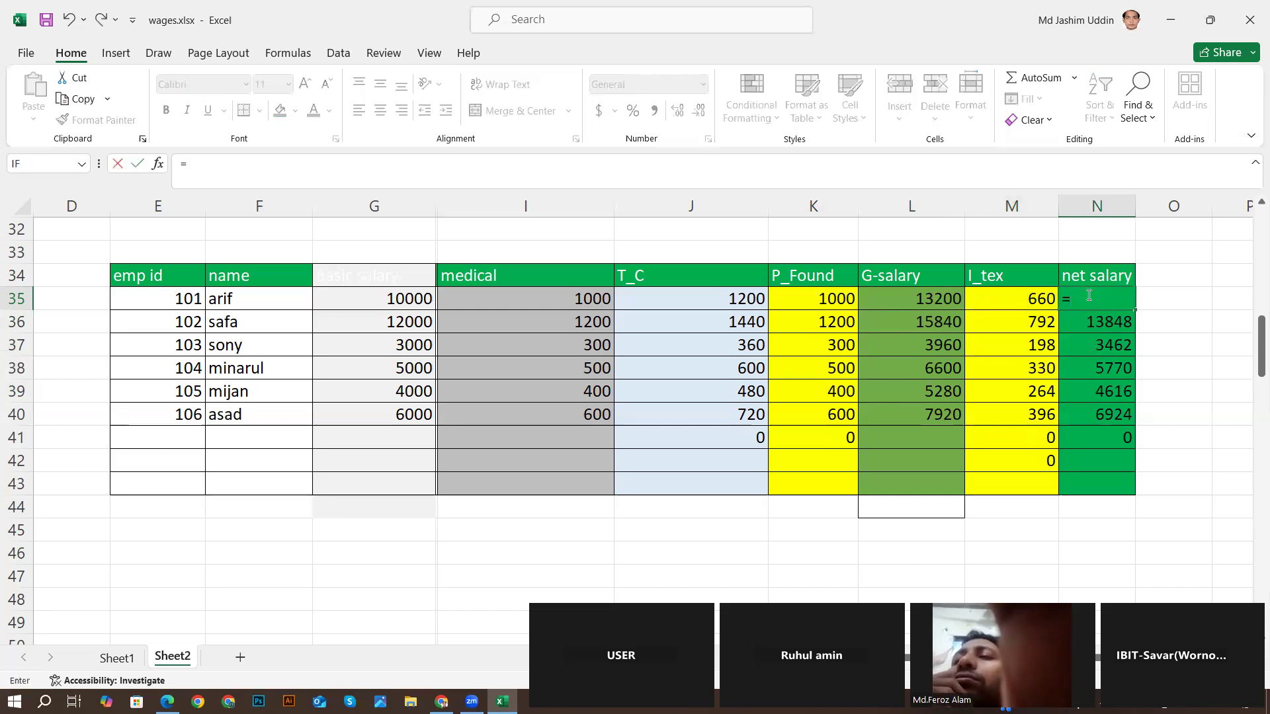
pyautogui.click(917, 298)
pyautogui.write('-')
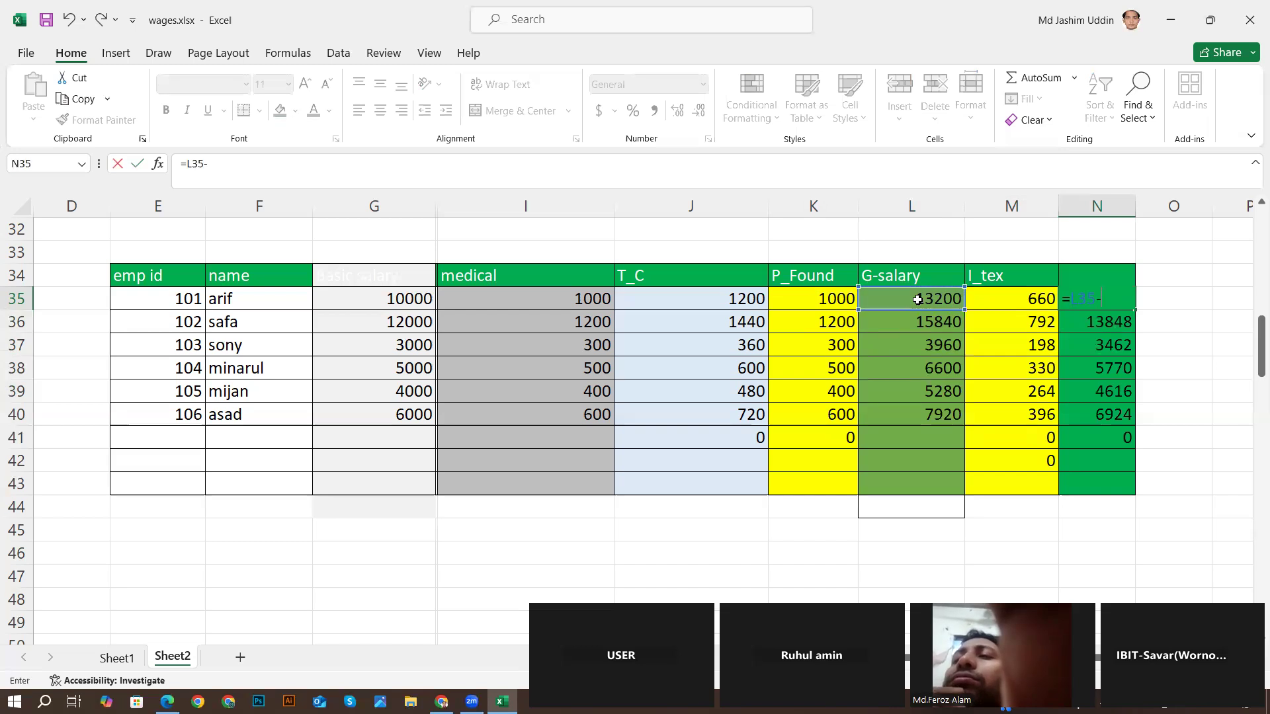
pyautogui.click(807, 306)
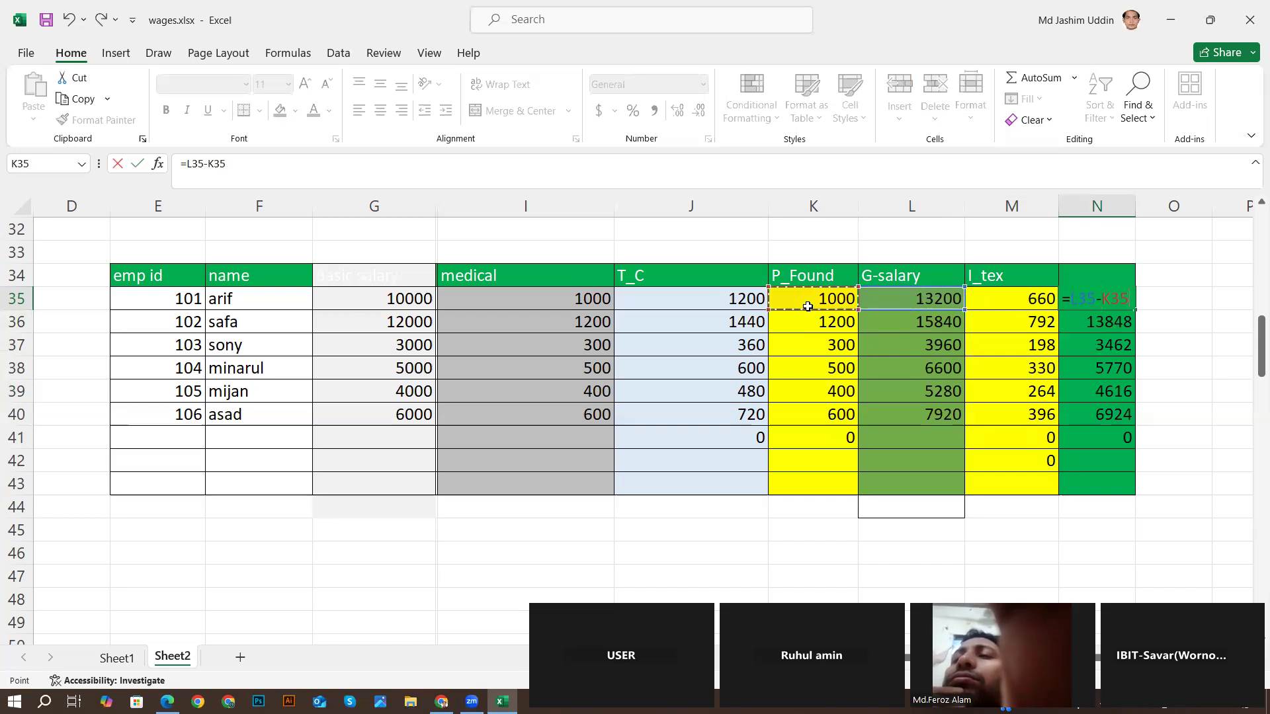
pyautogui.write('-')
pyautogui.click(999, 301)
pyautogui.press('Return')
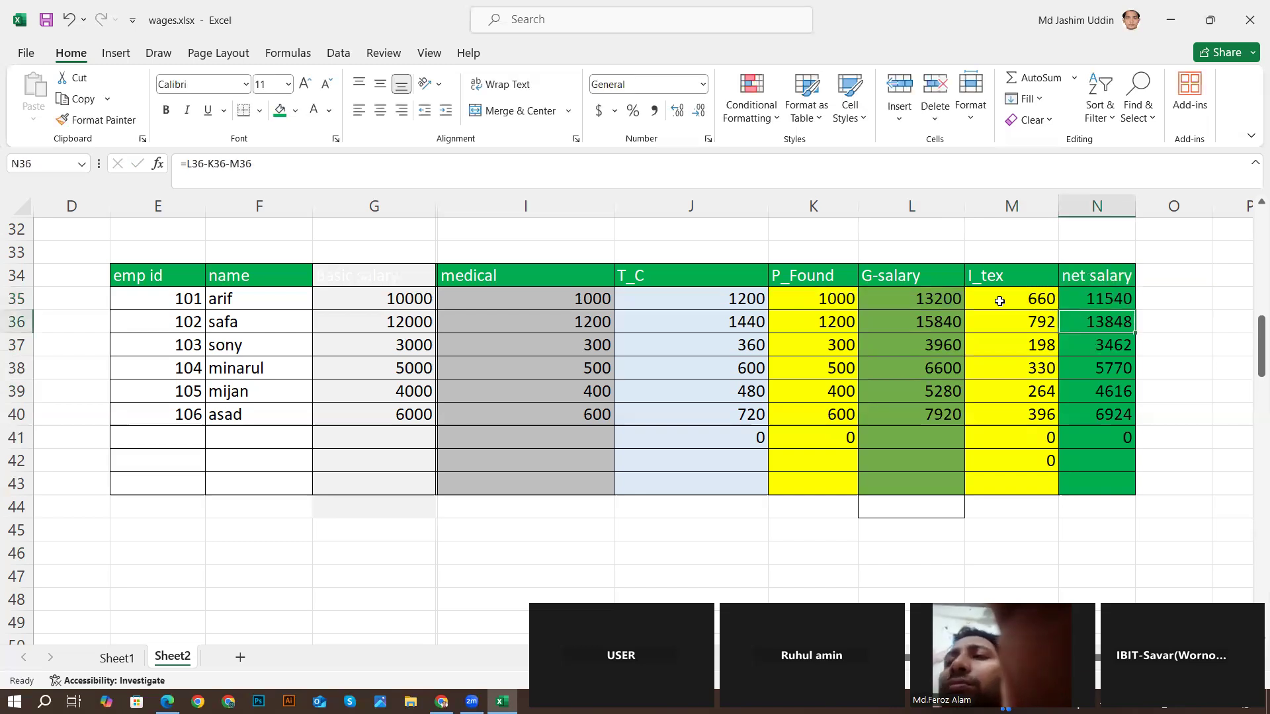
pyautogui.click(1101, 300)
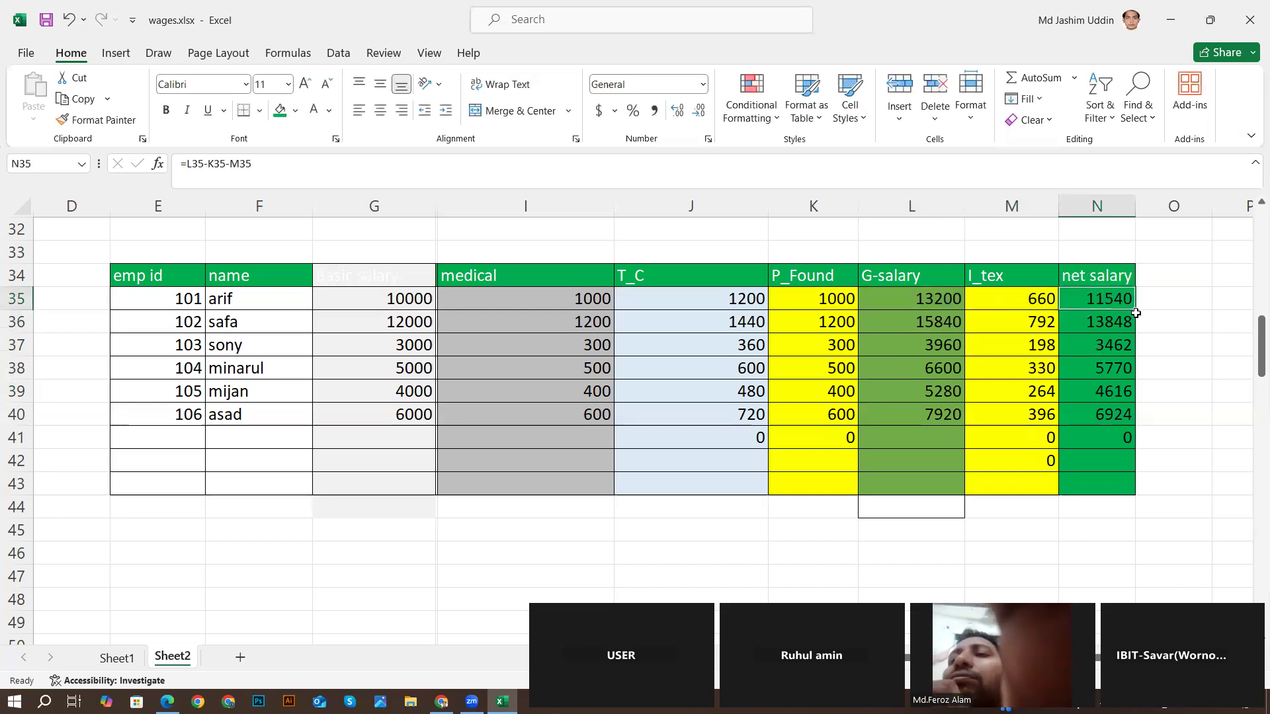
pyautogui.moveTo(1133, 310); pyautogui.dragTo(1126, 428)
# - Examine the first employee's basic salary, medical, T_C and P_Found cells and how the net salary formula in N35 uses the deductions
pyautogui.click(1105, 301)
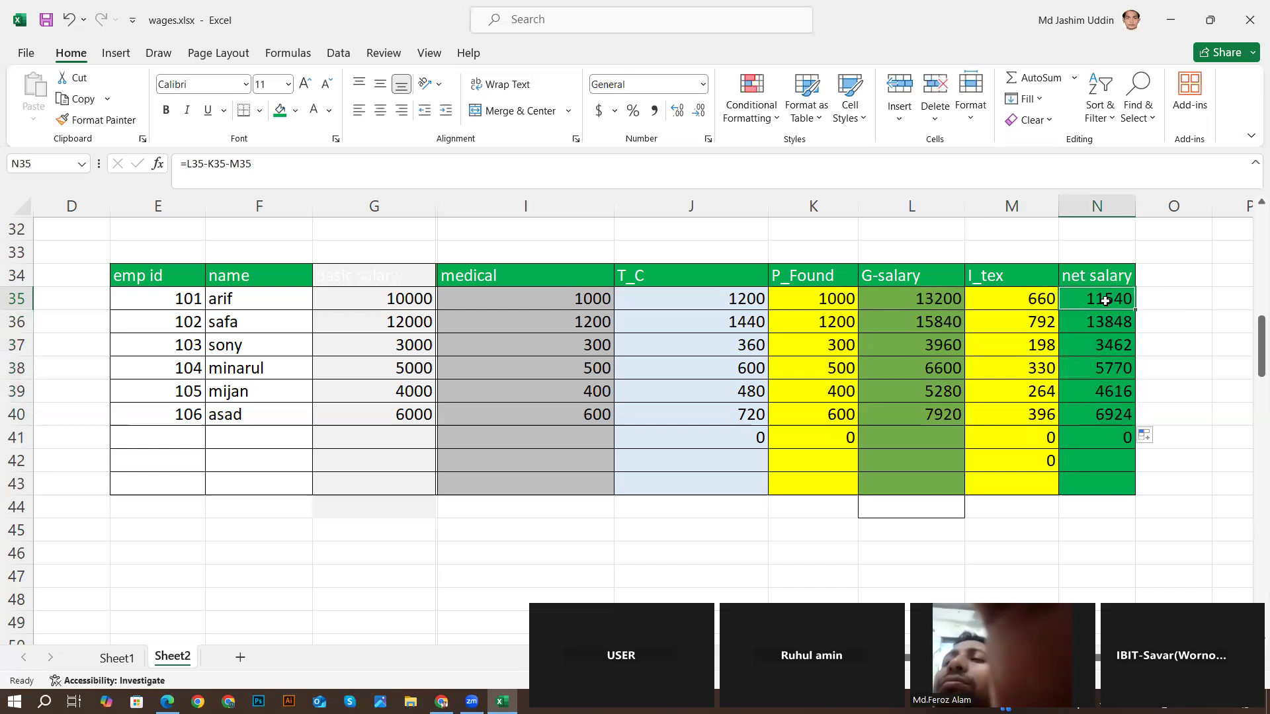
pyautogui.click(363, 300)
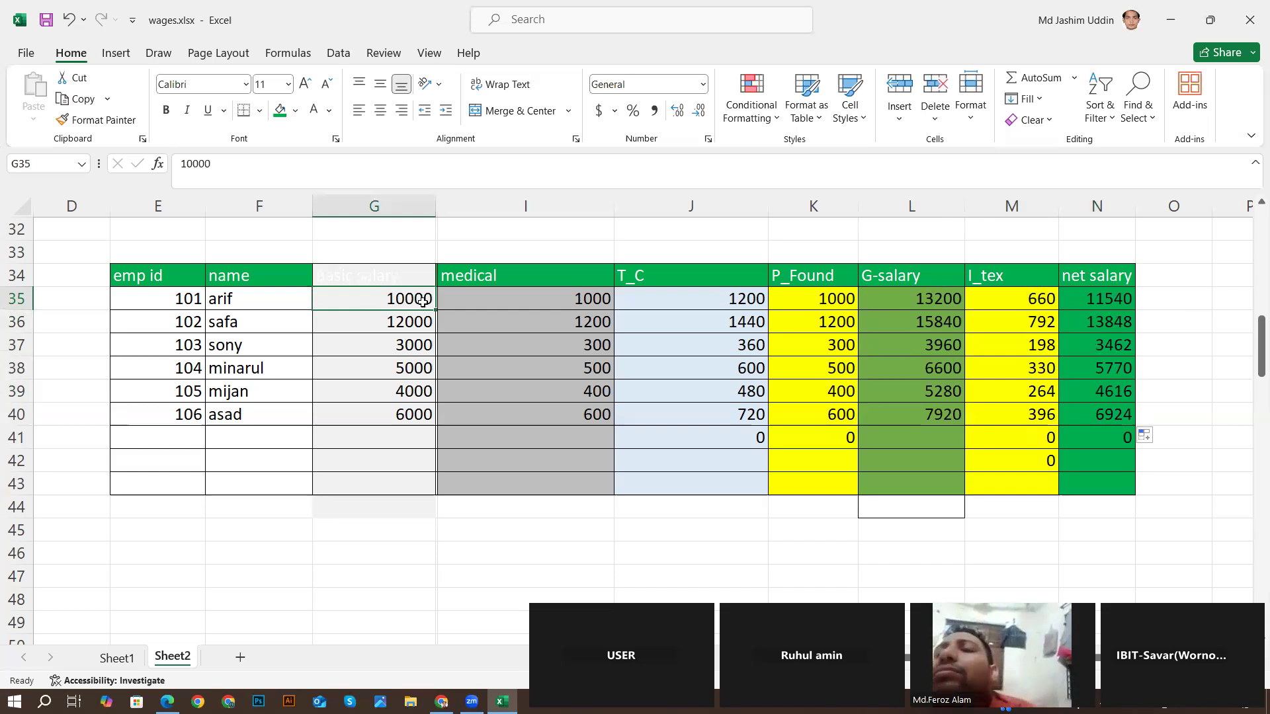
pyautogui.click(536, 292)
pyautogui.click(684, 299)
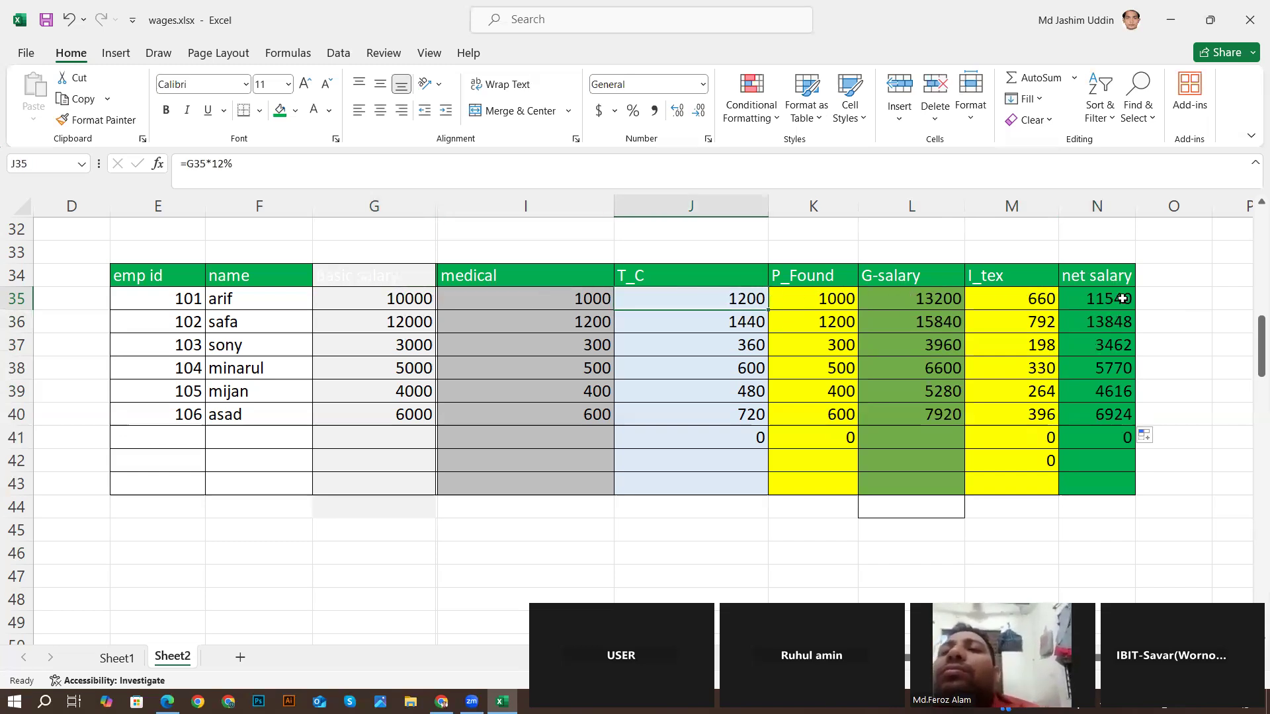
pyautogui.click(819, 302)
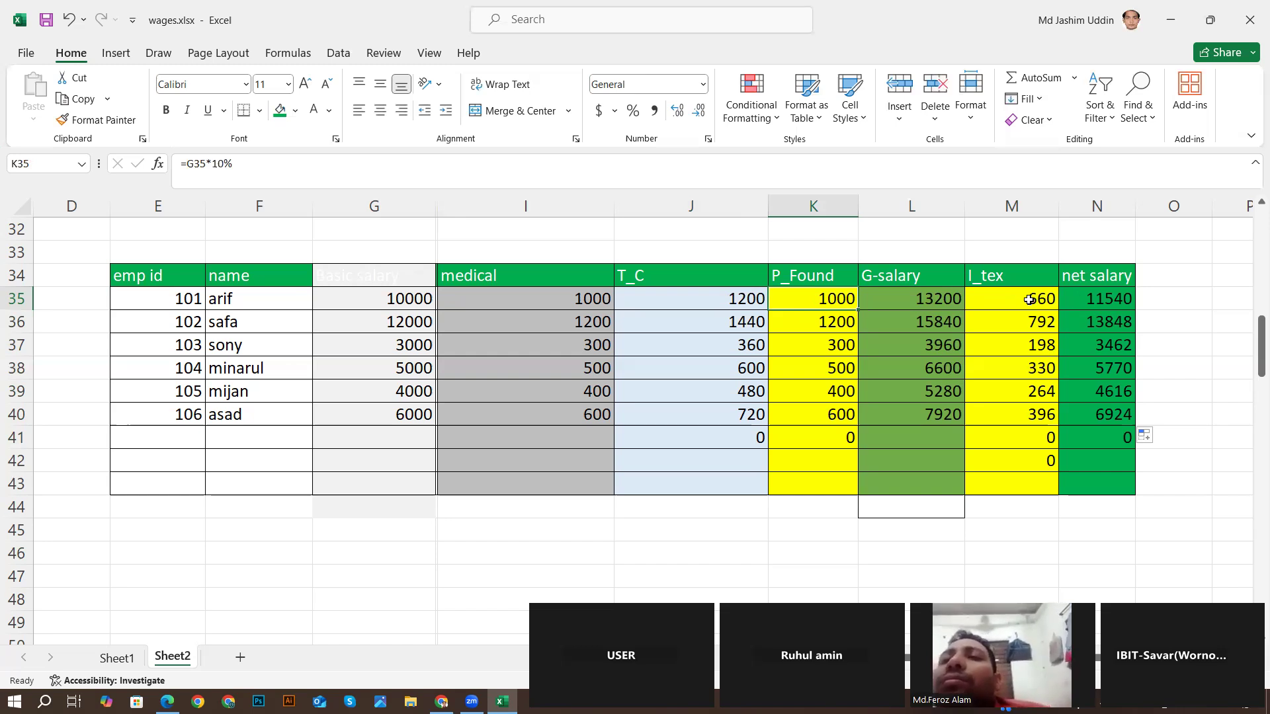
pyautogui.click(1093, 300)
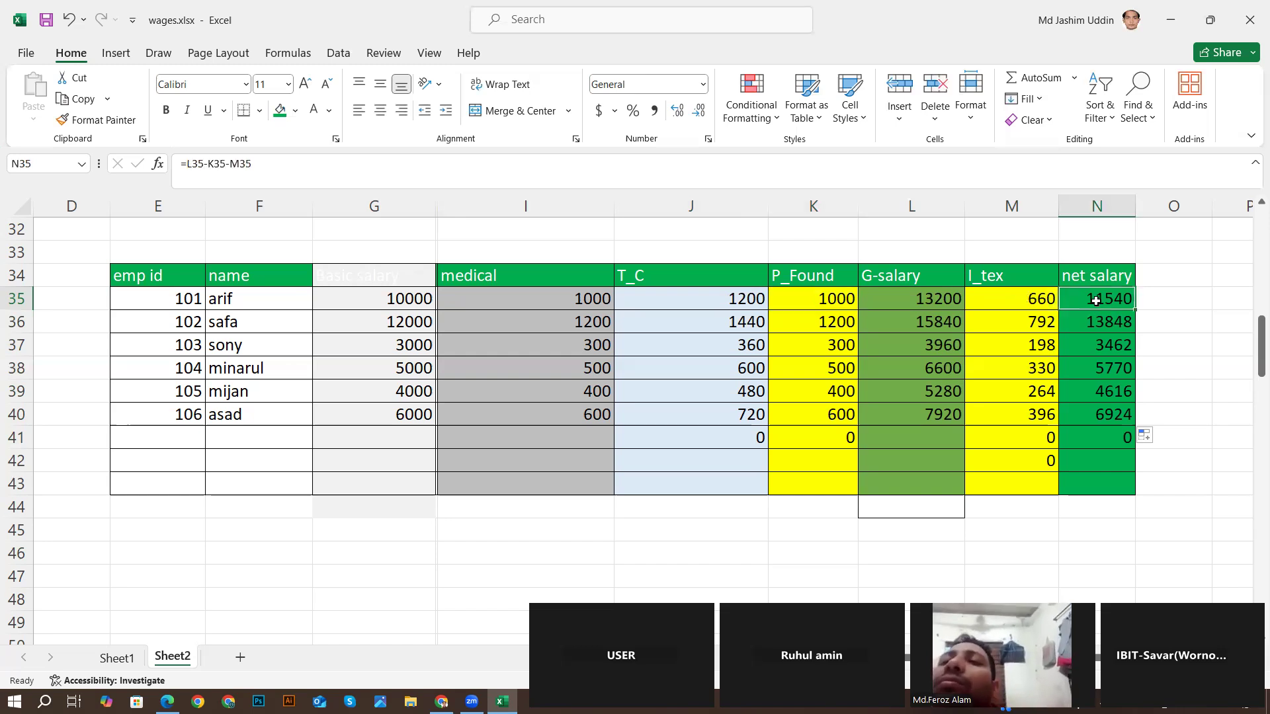
pyautogui.scroll(-3, 691, 401)
pyautogui.scroll(3, 694, 402)
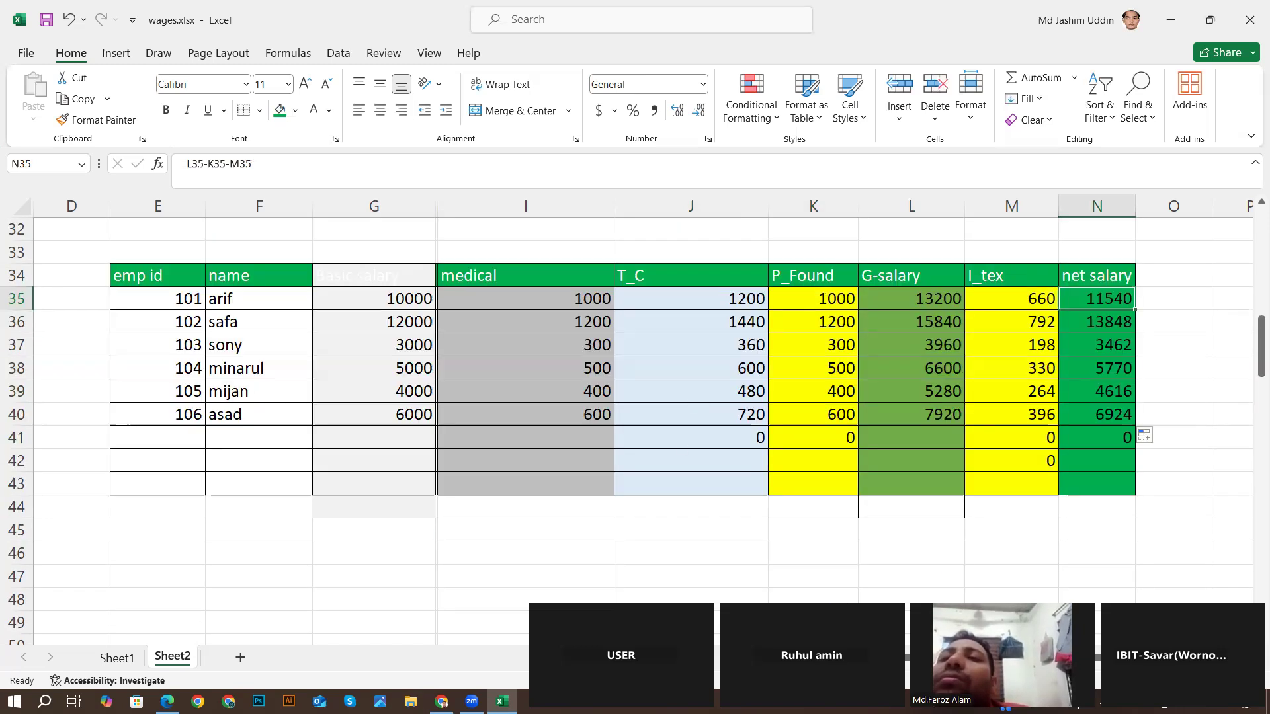
pyautogui.scroll(1, 912, 456)
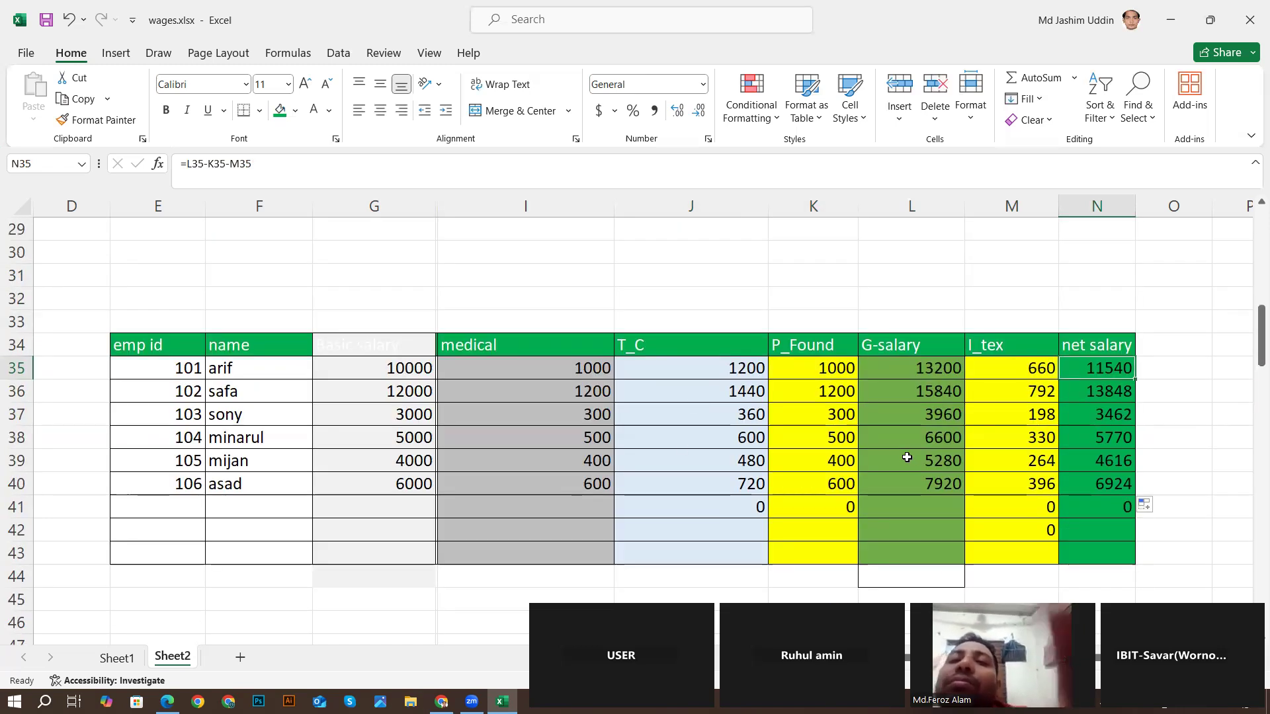
pyautogui.scroll(-2, 909, 455)
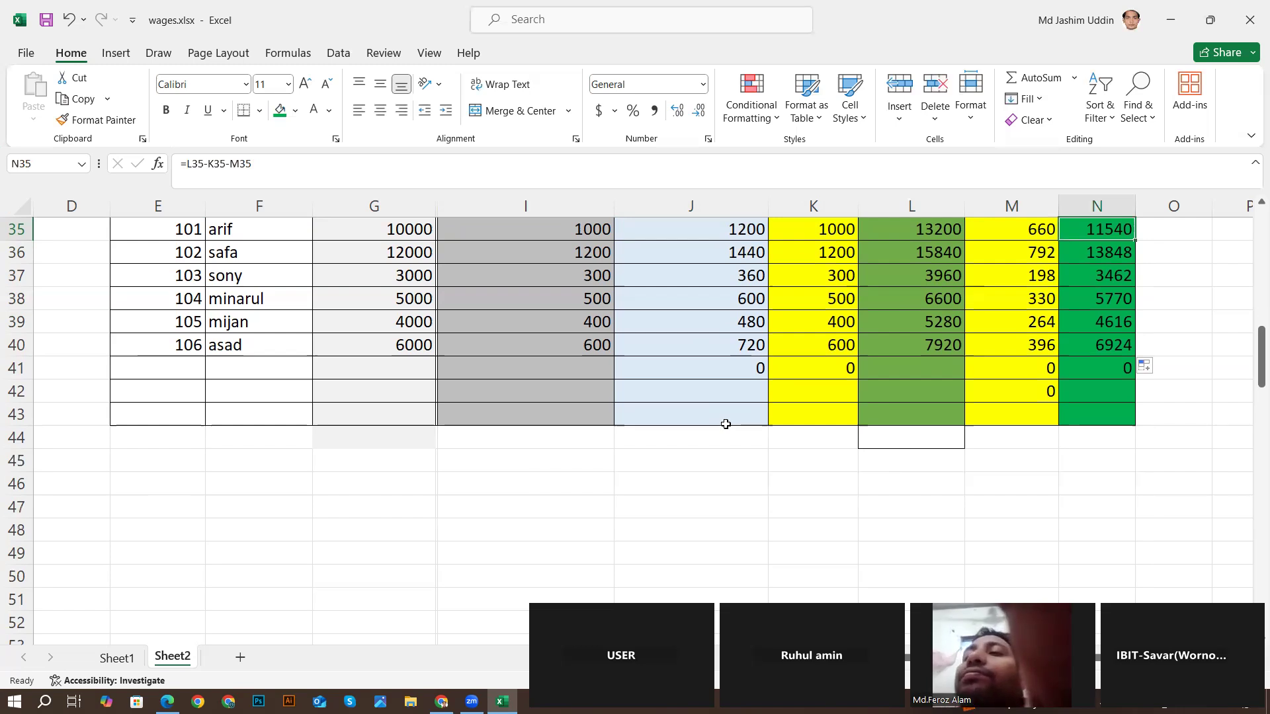
pyautogui.scroll(3, 638, 360)
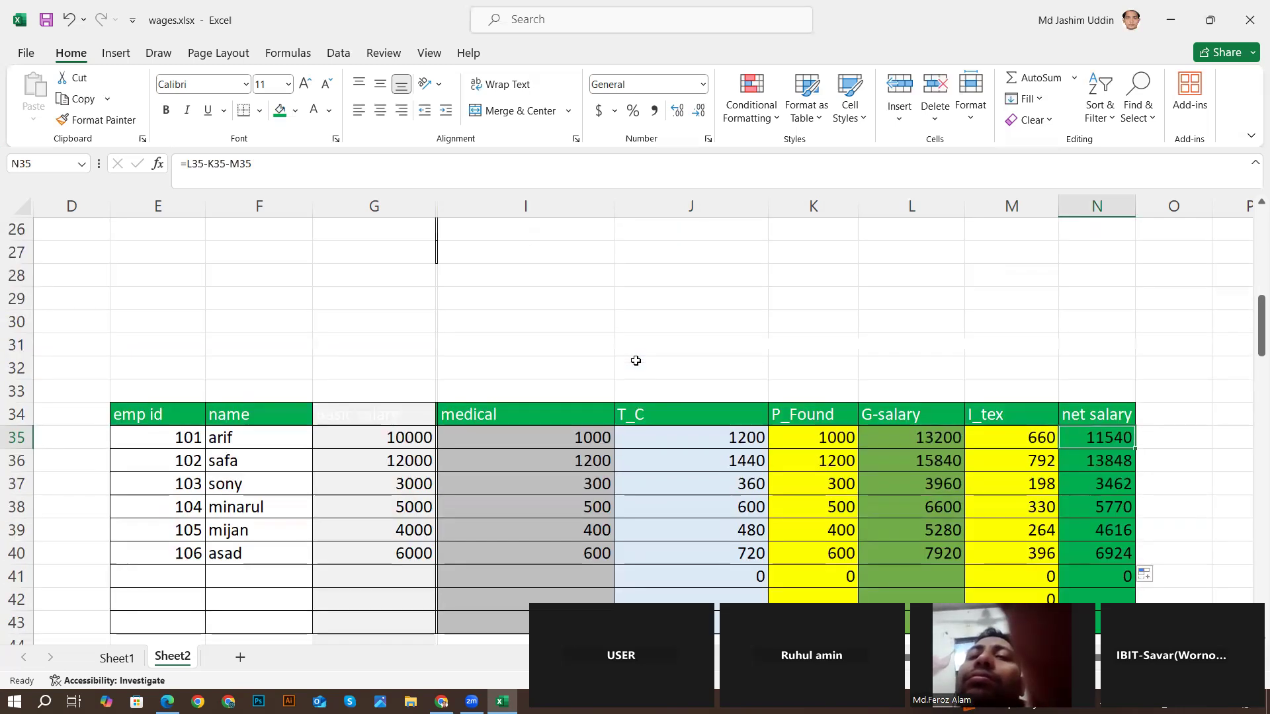
# - Go to the wage table in row 75 that lists name, designation, hours and basic wage columns
pyautogui.scroll(-3, 638, 361)
pyautogui.scroll(-3, 638, 361)
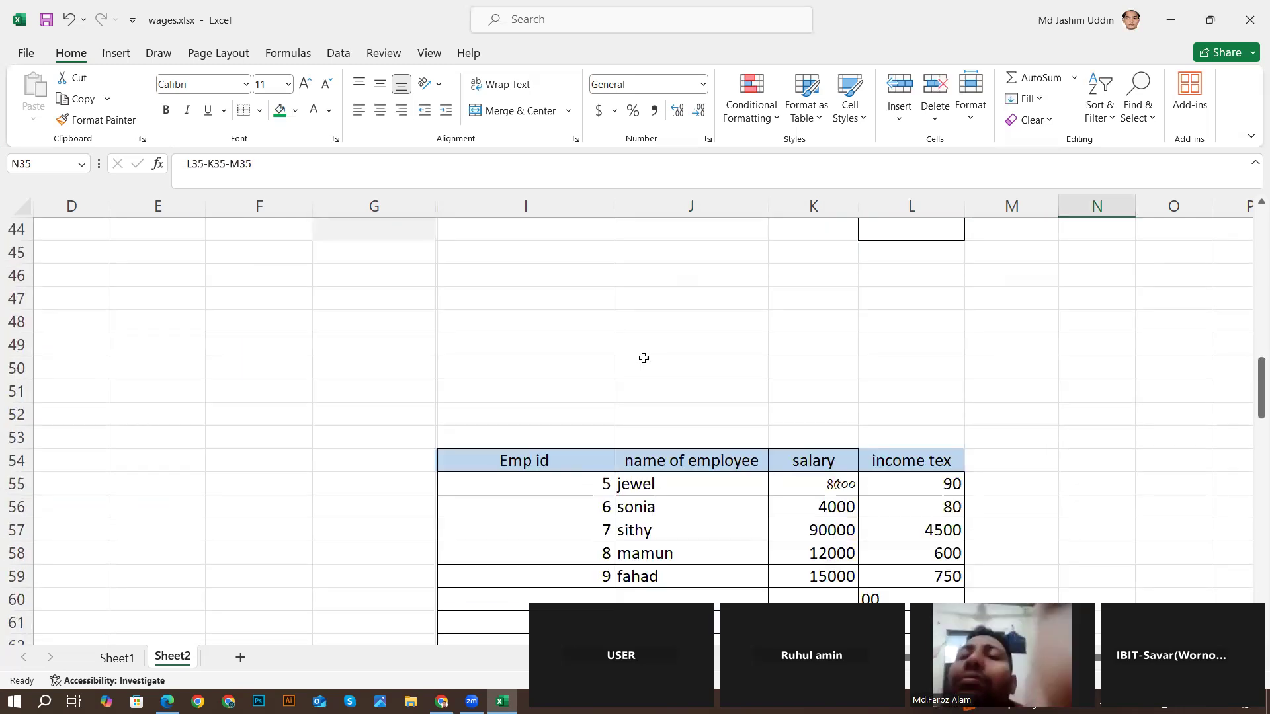
pyautogui.scroll(-3, 644, 357)
pyautogui.scroll(-5, 644, 358)
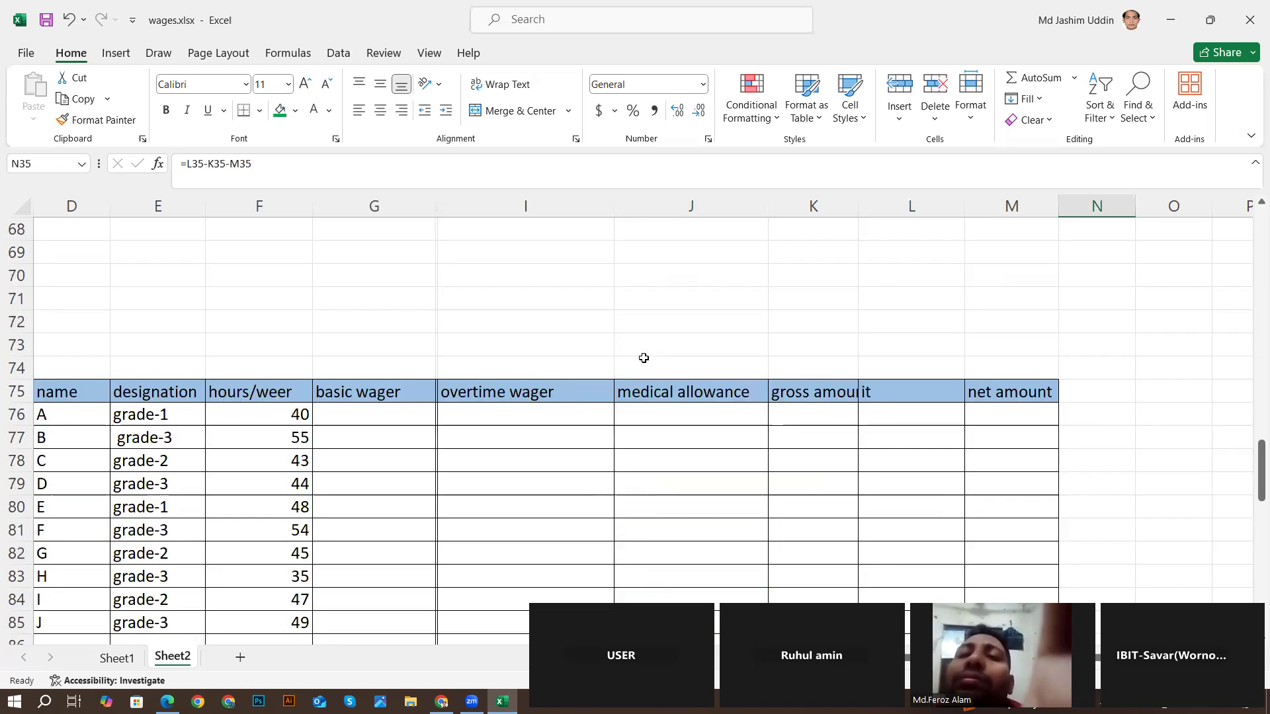
# - Review the wage table starting in row 75 and its basic wage column, and return to the salary table in row 34
pyautogui.scroll(-2, 643, 358)
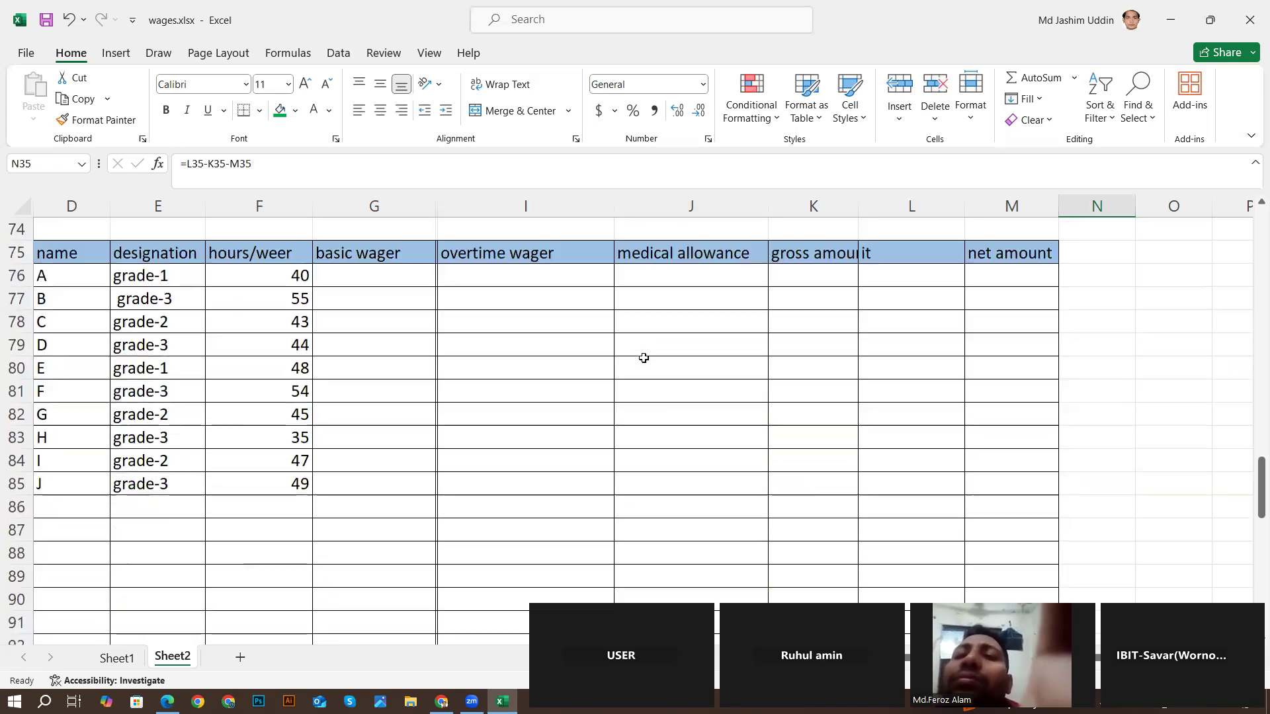
pyautogui.click(147, 278)
pyautogui.click(318, 280)
pyautogui.scroll(12, 646, 377)
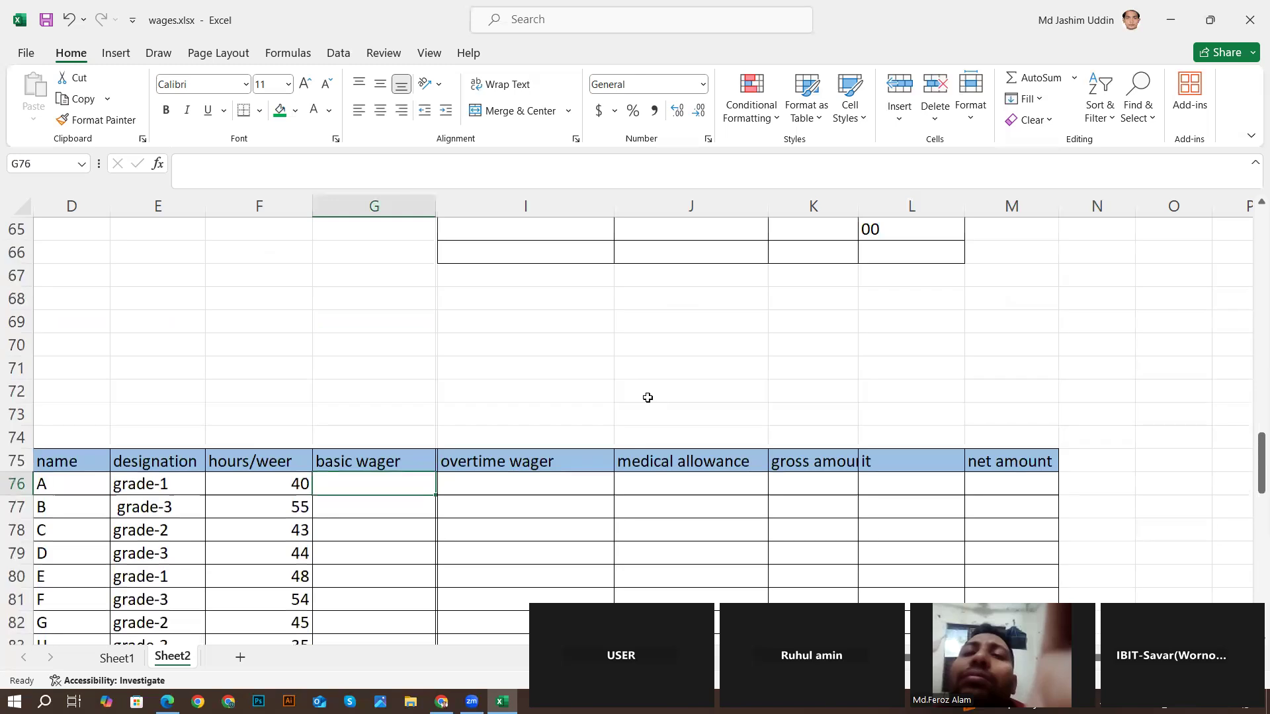
pyautogui.scroll(3, 699, 367)
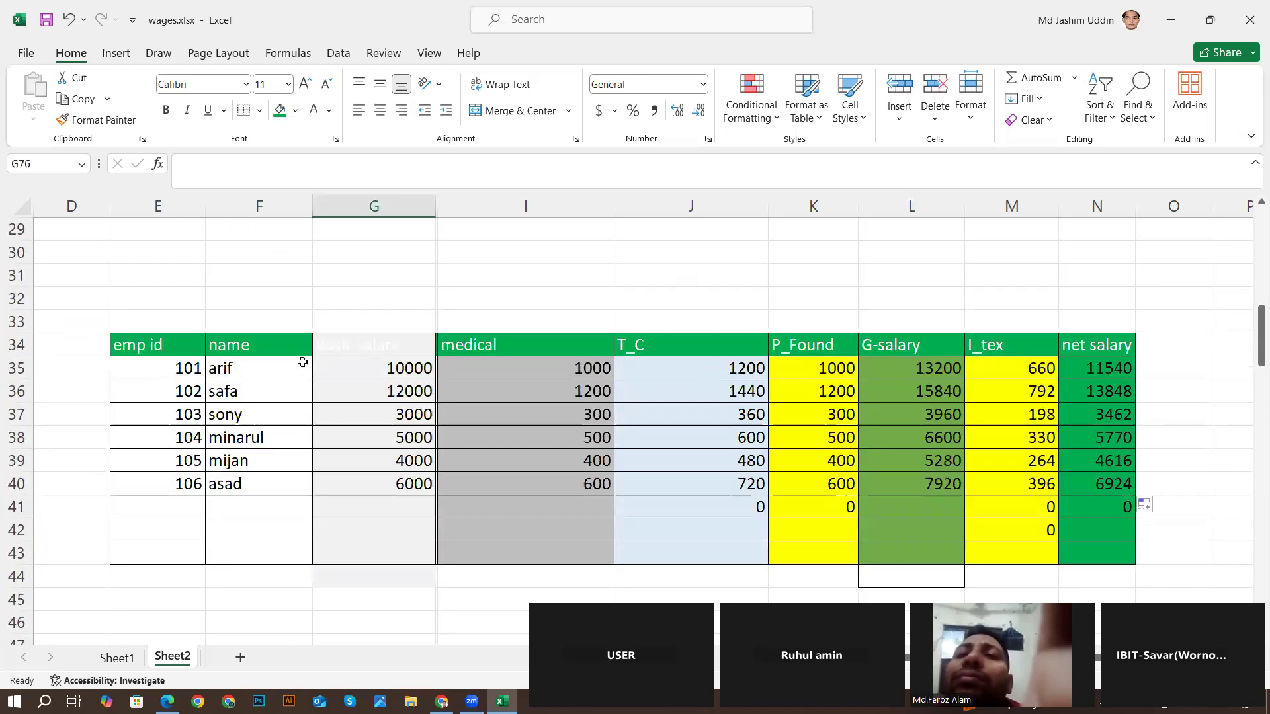
# - Add a new worksheet to the workbook and widen its column C
pyautogui.click(240, 659)
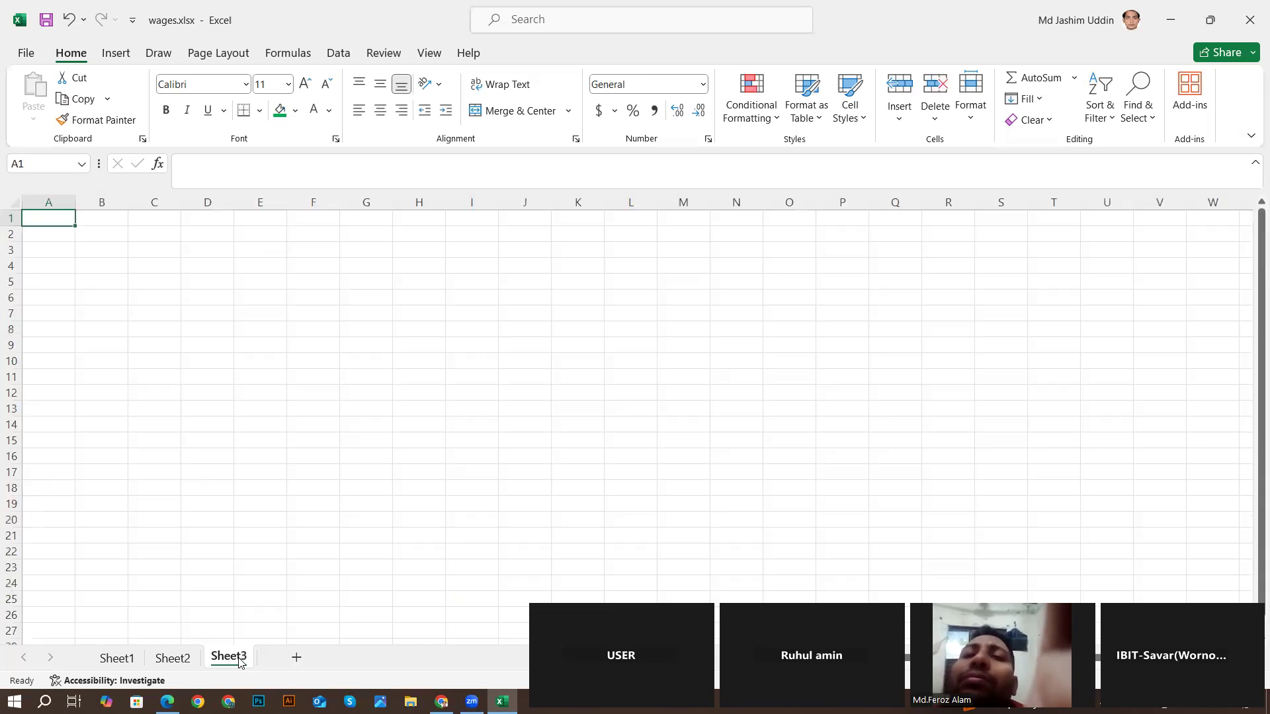
pyautogui.click(167, 249)
pyautogui.moveTo(182, 202); pyautogui.dragTo(229, 202)
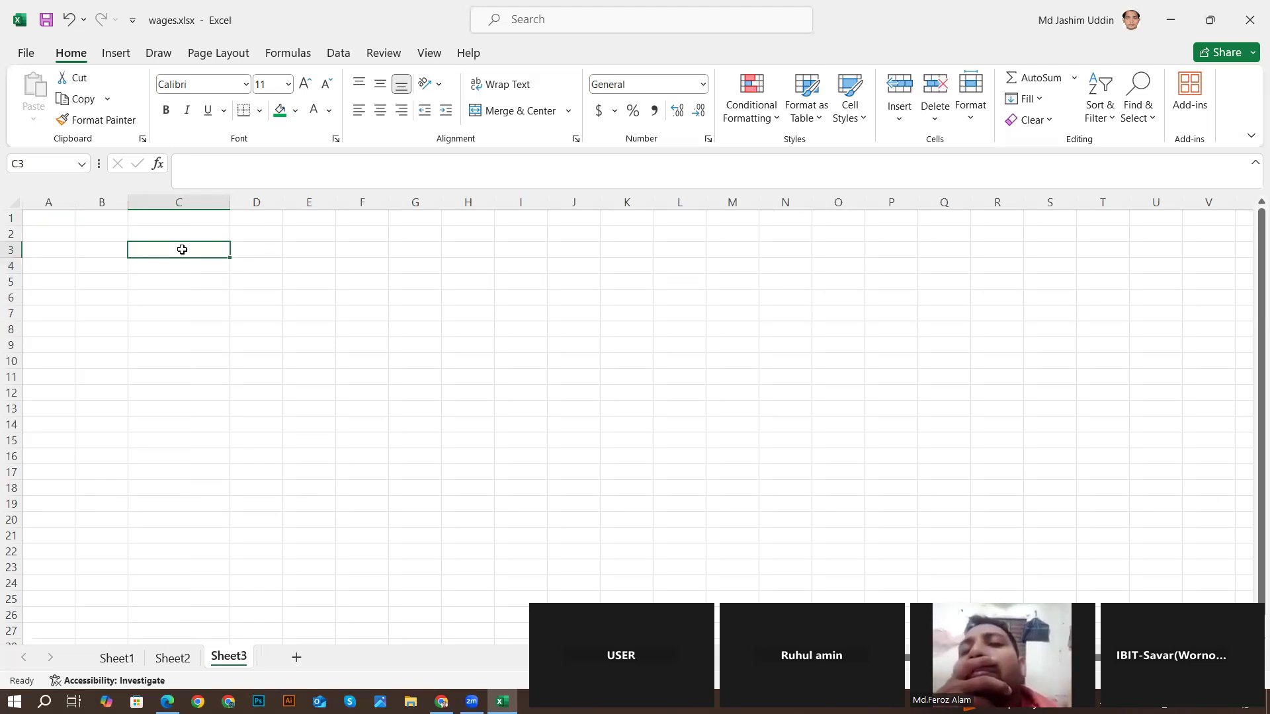
# - Format the range C3:L3 as a heading row with a green fill and all borders
pyautogui.moveTo(188, 249); pyautogui.dragTo(703, 249)
pyautogui.click(280, 110)
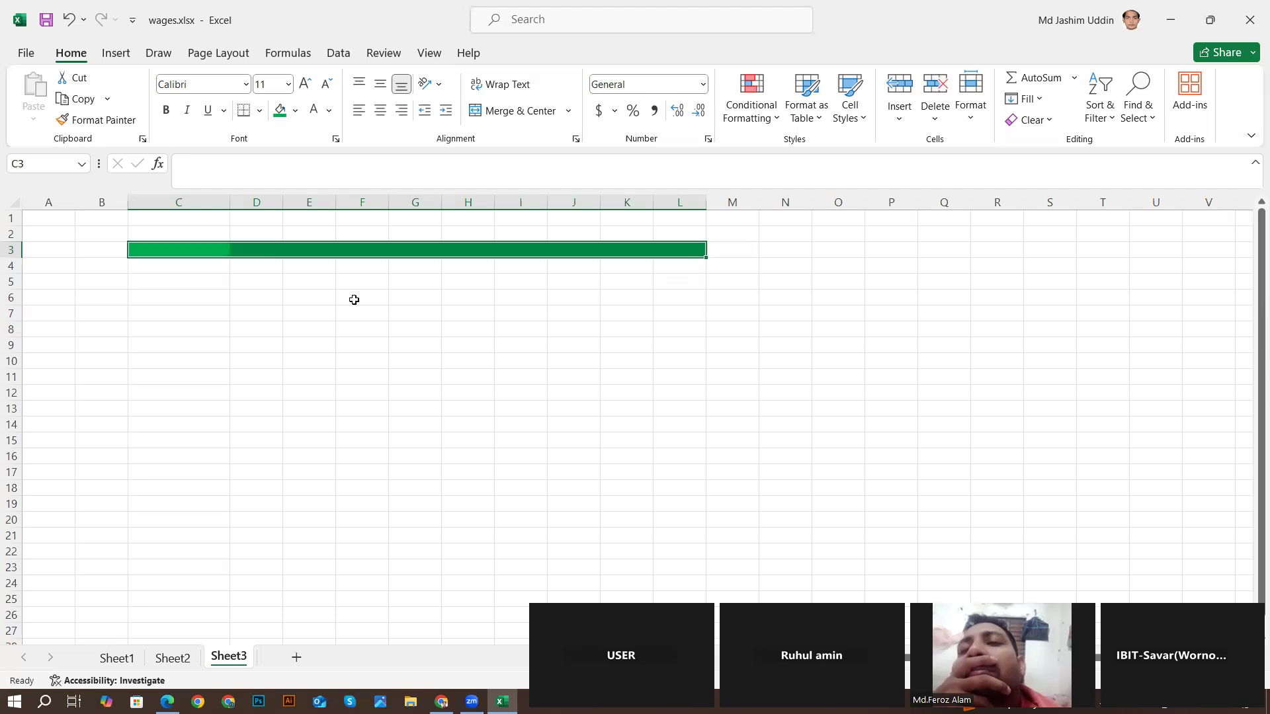
pyautogui.click(362, 361)
pyautogui.moveTo(187, 251); pyautogui.dragTo(686, 248)
pyautogui.click(259, 110)
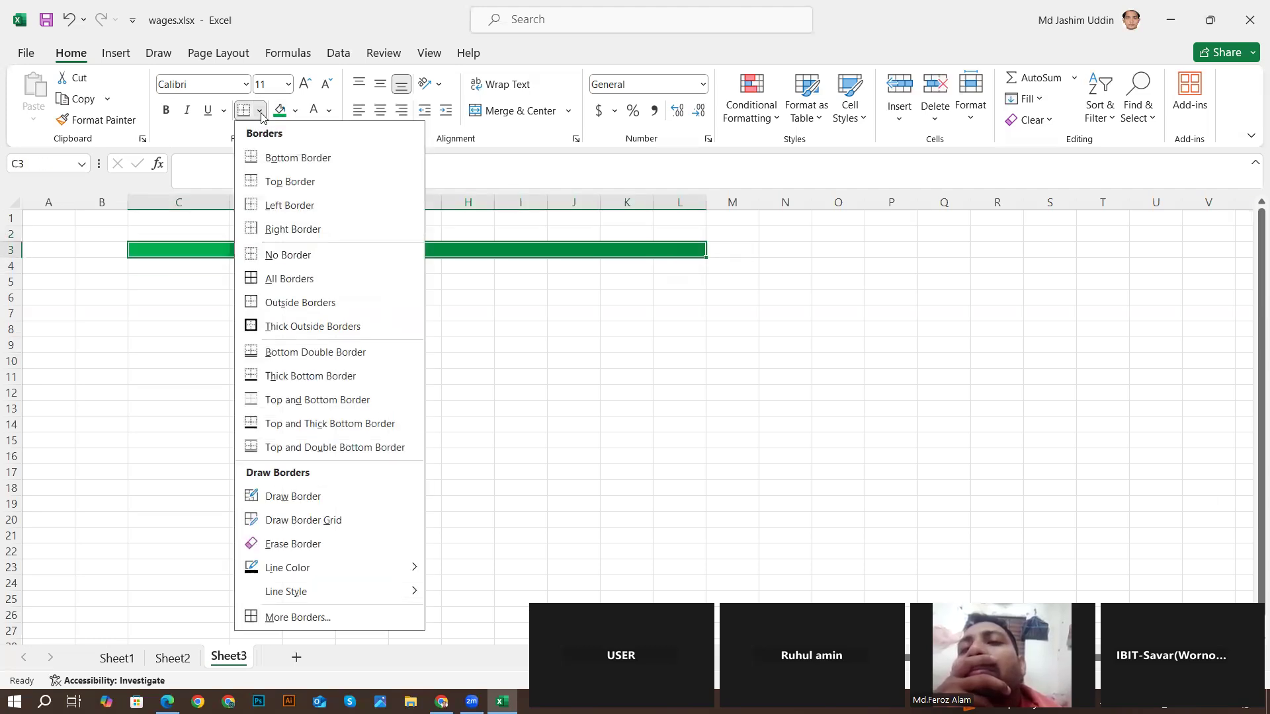
pyautogui.click(286, 278)
pyautogui.click(478, 356)
# - Enter the heading ADD in C3 and the numbers 4 in C4 and 5 in D4
pyautogui.click(162, 251)
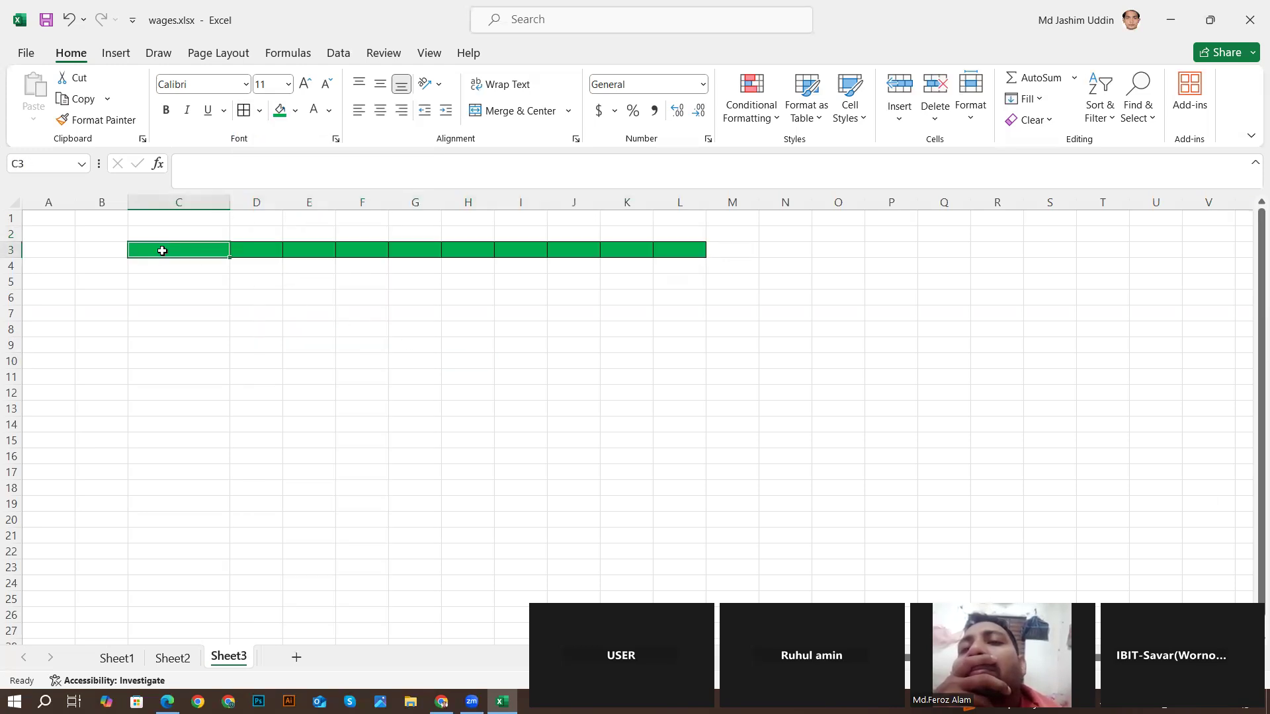
pyautogui.write('ADD')
pyautogui.click(167, 344)
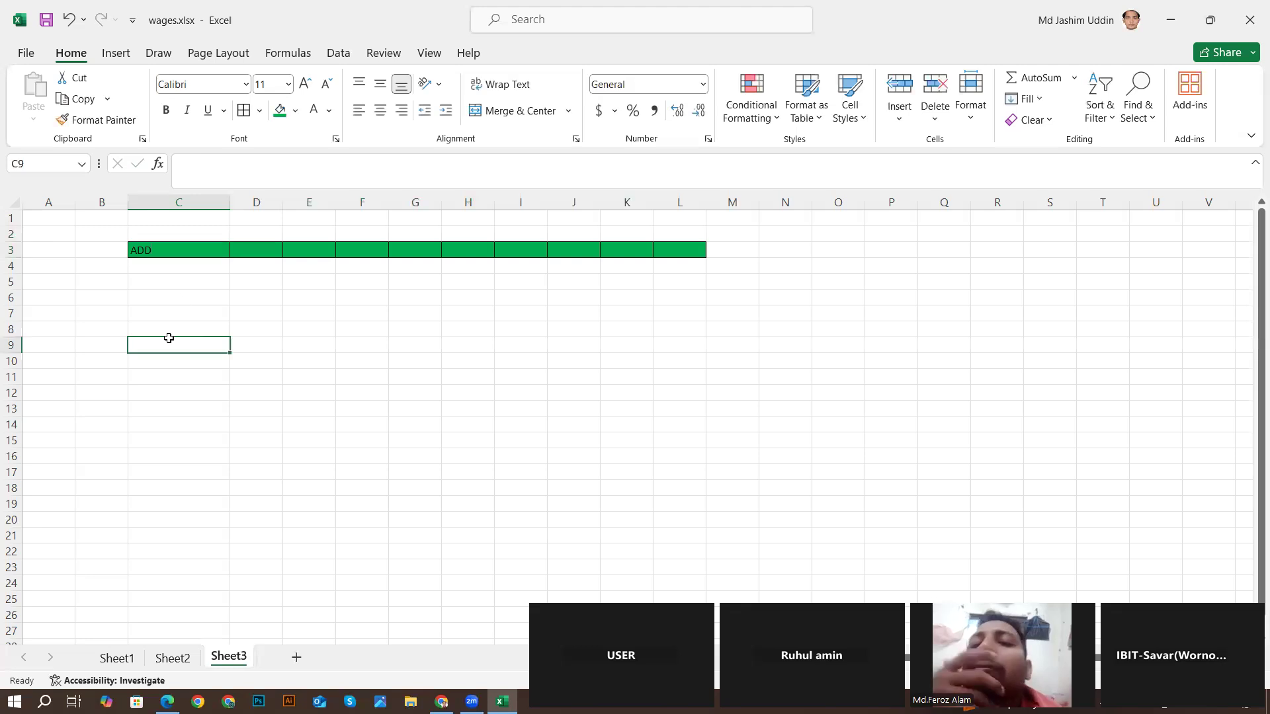
pyautogui.click(166, 264)
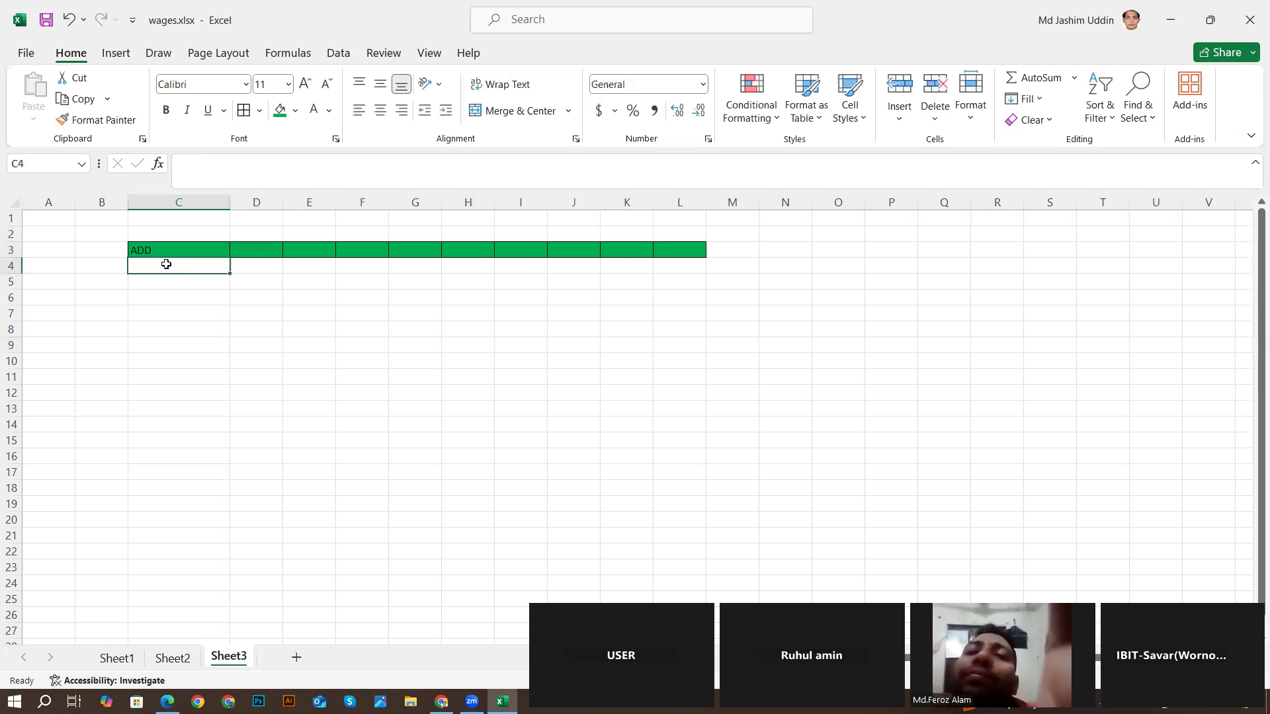
pyautogui.write('4')
pyautogui.click(258, 266)
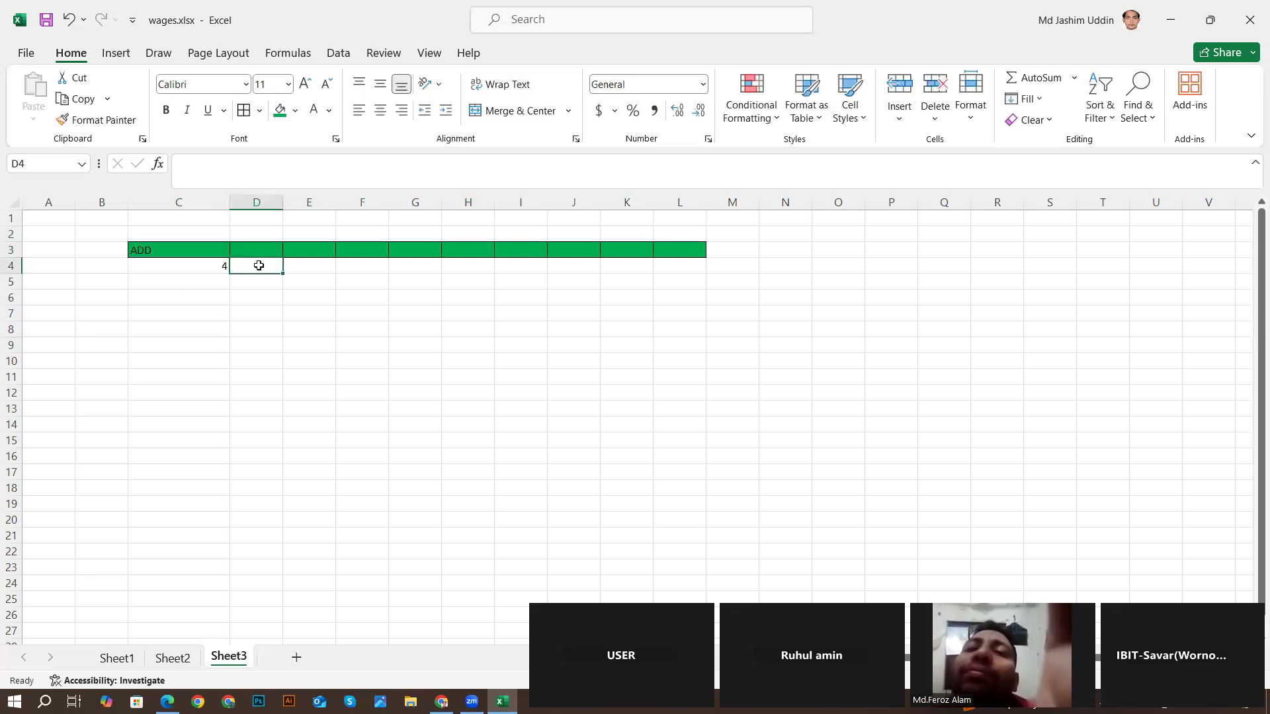
pyautogui.write('5')
pyautogui.press('Tab')
# - Add the two numbers in E4 with the formula =C4+D4
pyautogui.click(214, 268)
pyautogui.moveTo(214, 268); pyautogui.dragTo(271, 265)
pyautogui.click(325, 266)
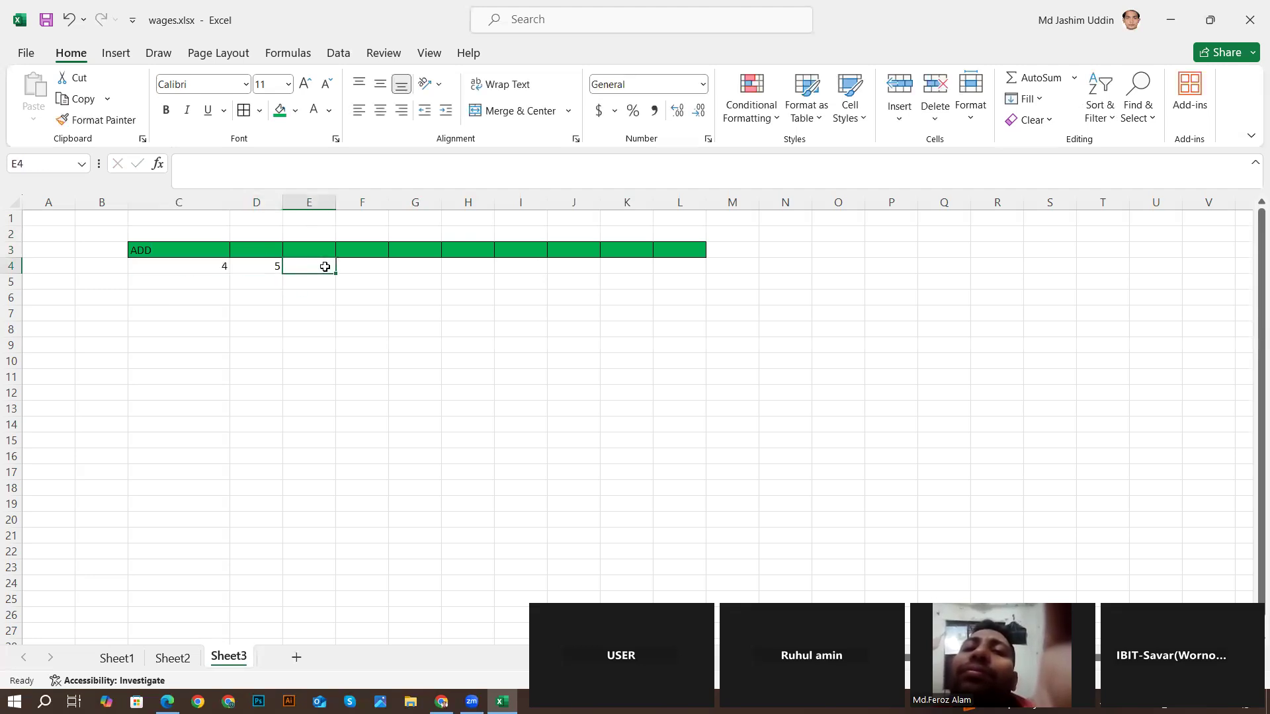
pyautogui.write('=')
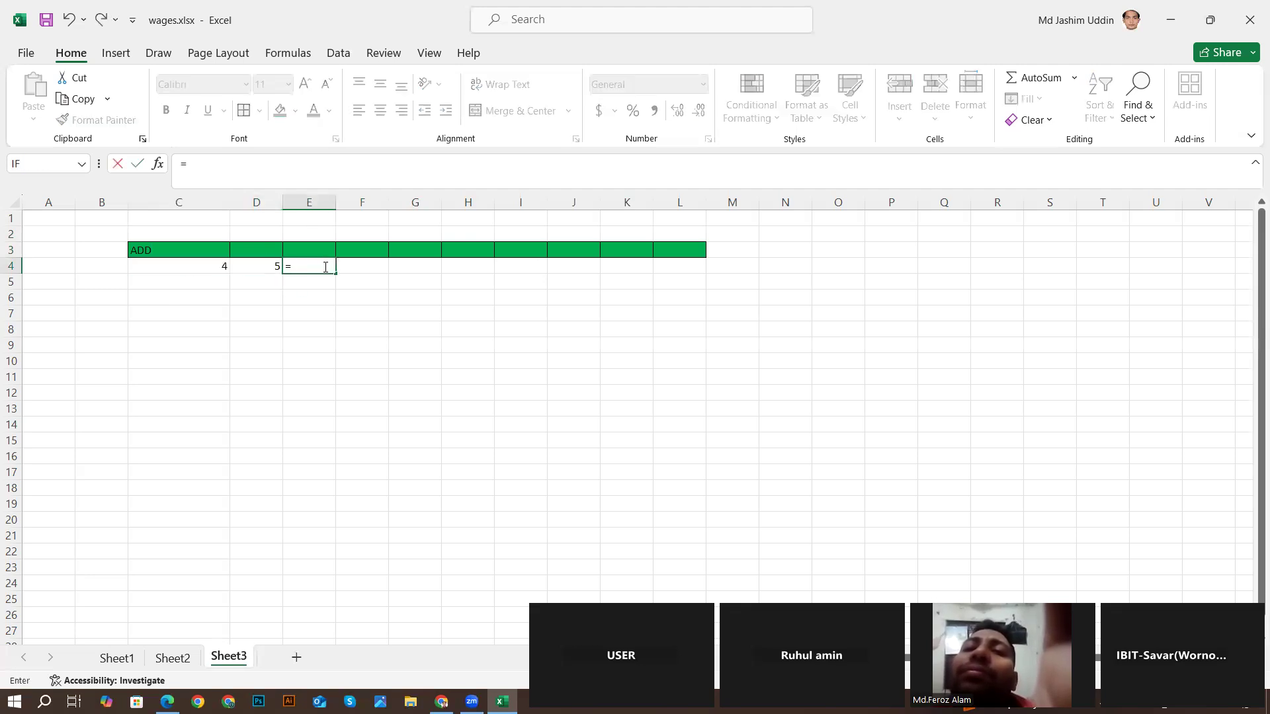
pyautogui.click(203, 264)
pyautogui.write('+')
pyautogui.click(243, 263)
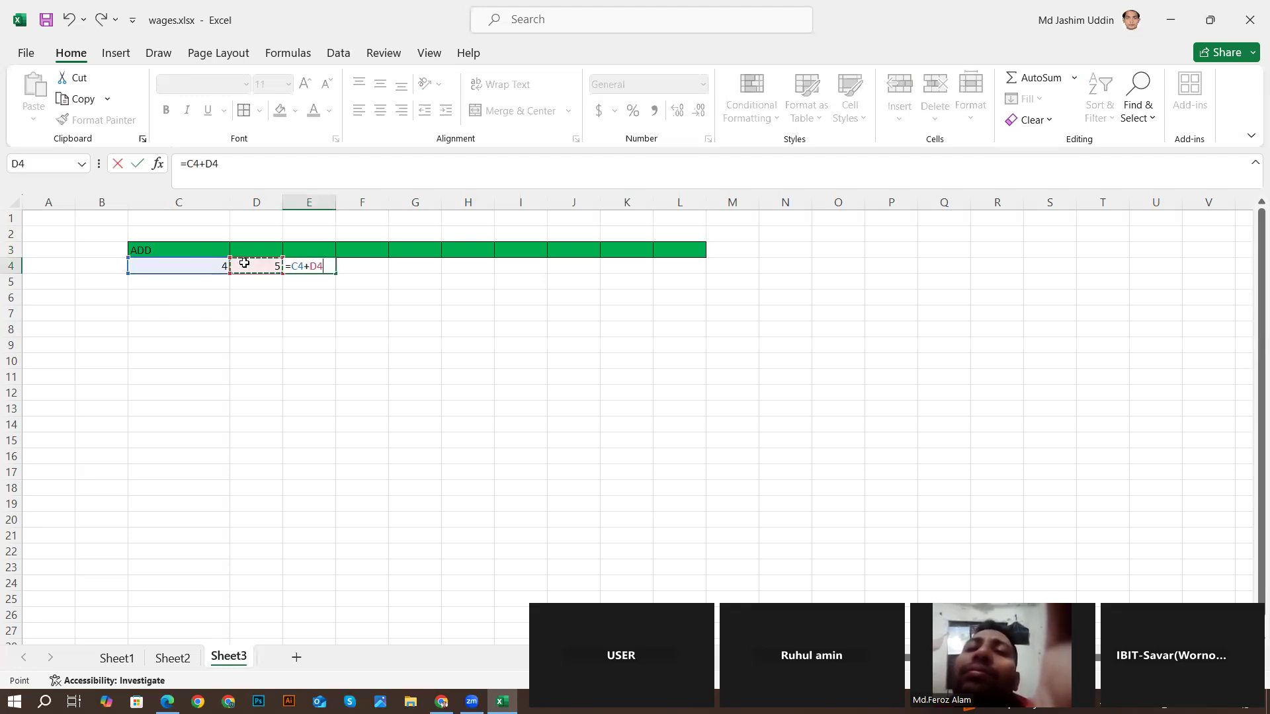
pyautogui.press('Return')
pyautogui.click(314, 265)
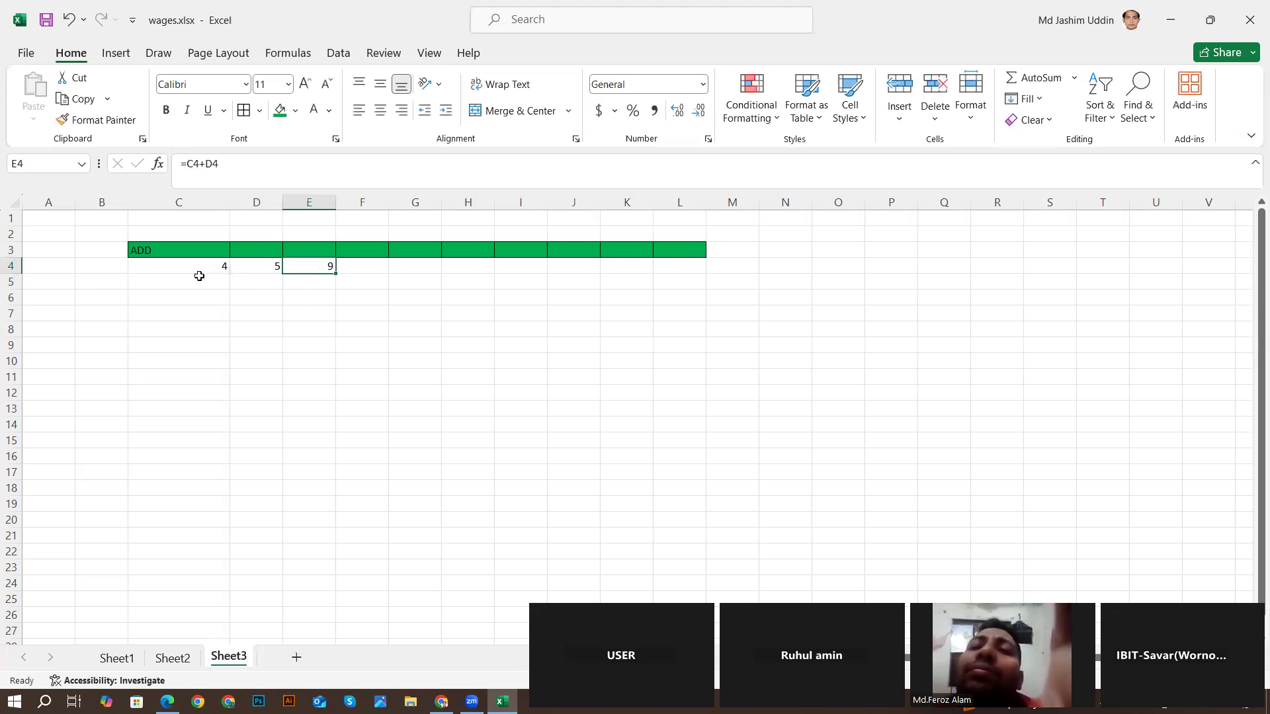
# - Test the addition formula by changing C4 to 6 and D4 to 90
pyautogui.click(200, 268)
pyautogui.write('6')
pyautogui.press('Return')
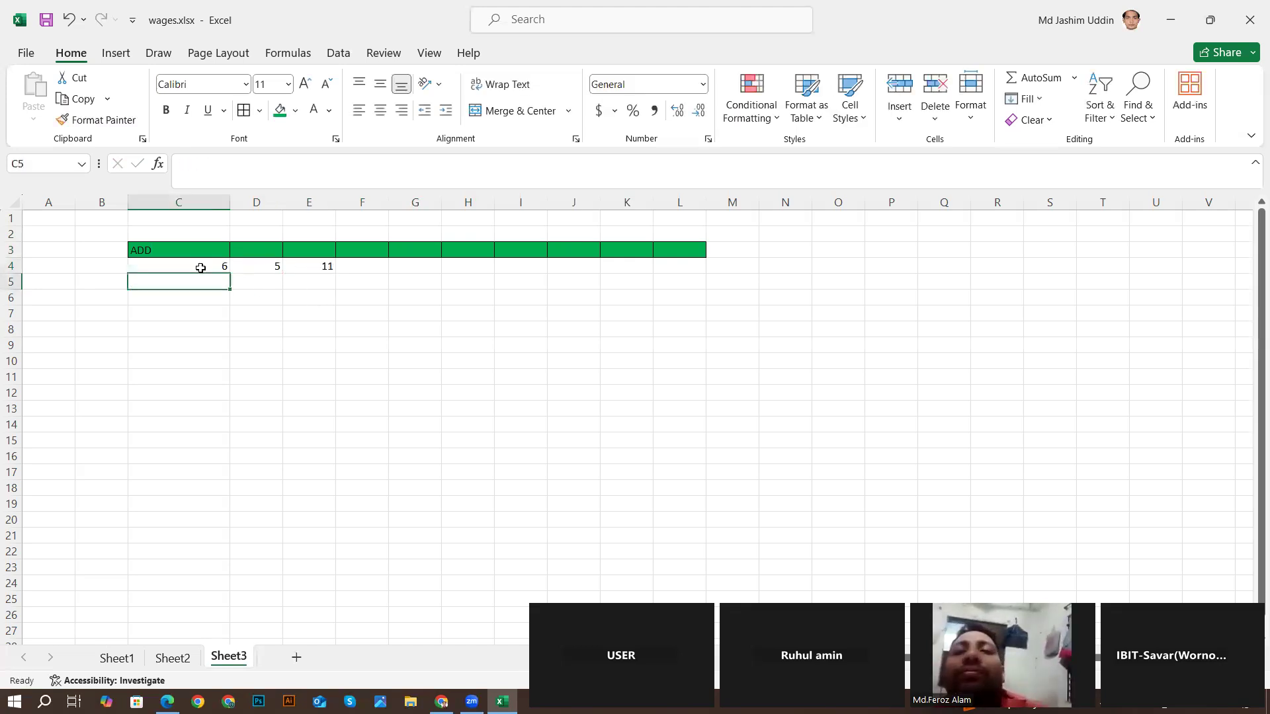
pyautogui.click(250, 260)
pyautogui.write('90')
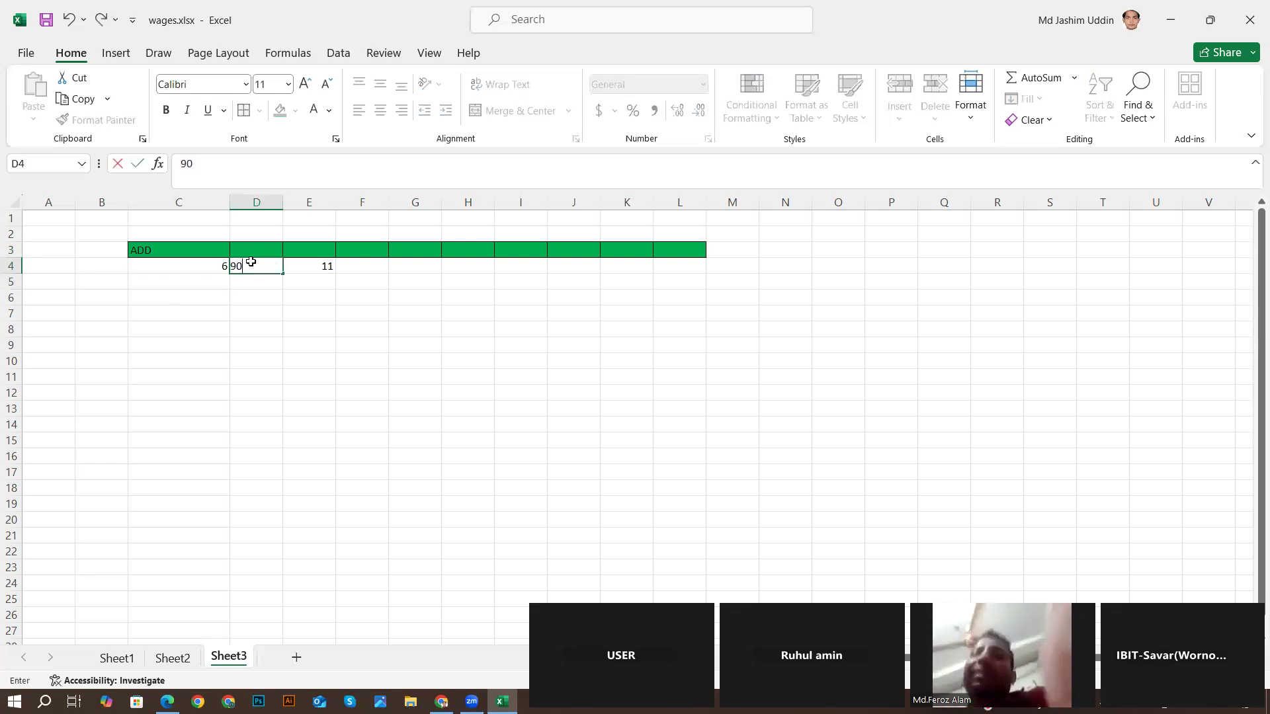
pyautogui.press('Return')
pyautogui.click(250, 341)
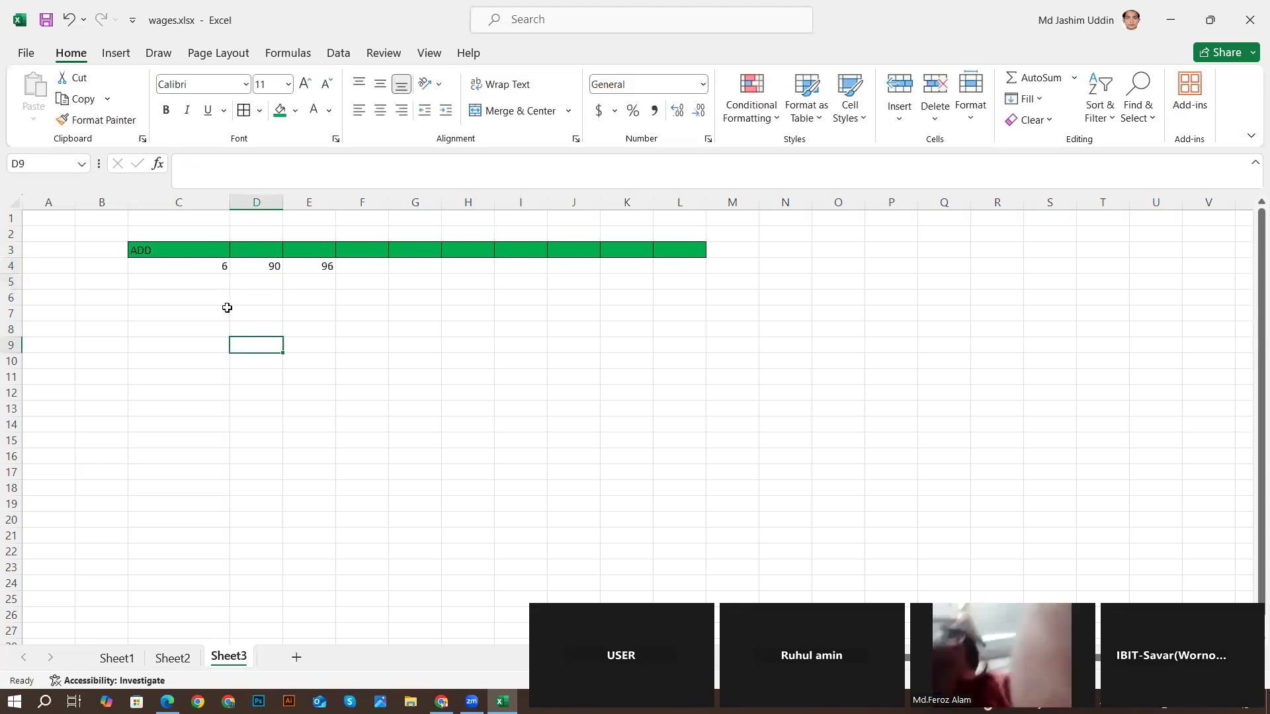
pyautogui.click(229, 268)
pyautogui.moveTo(229, 268); pyautogui.dragTo(316, 267)
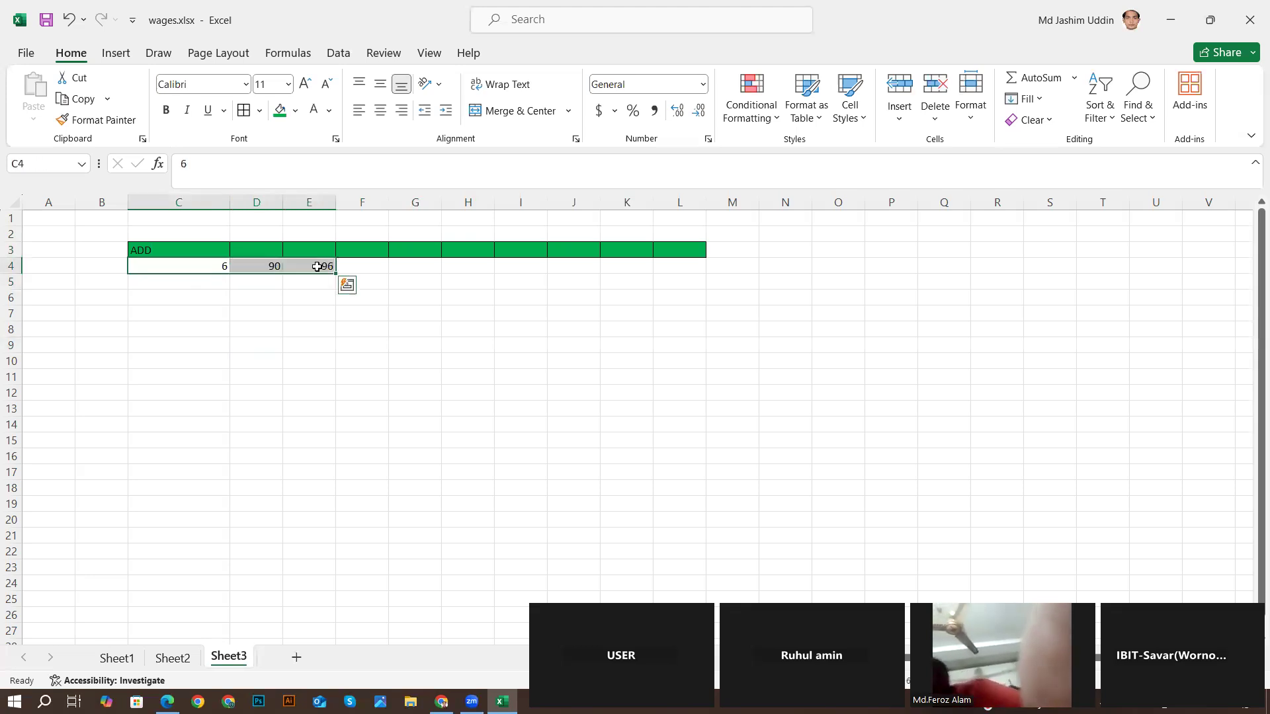
pyautogui.click(302, 334)
# - Enter the heading SUB in cell C7 for the subtraction example
pyautogui.click(157, 310)
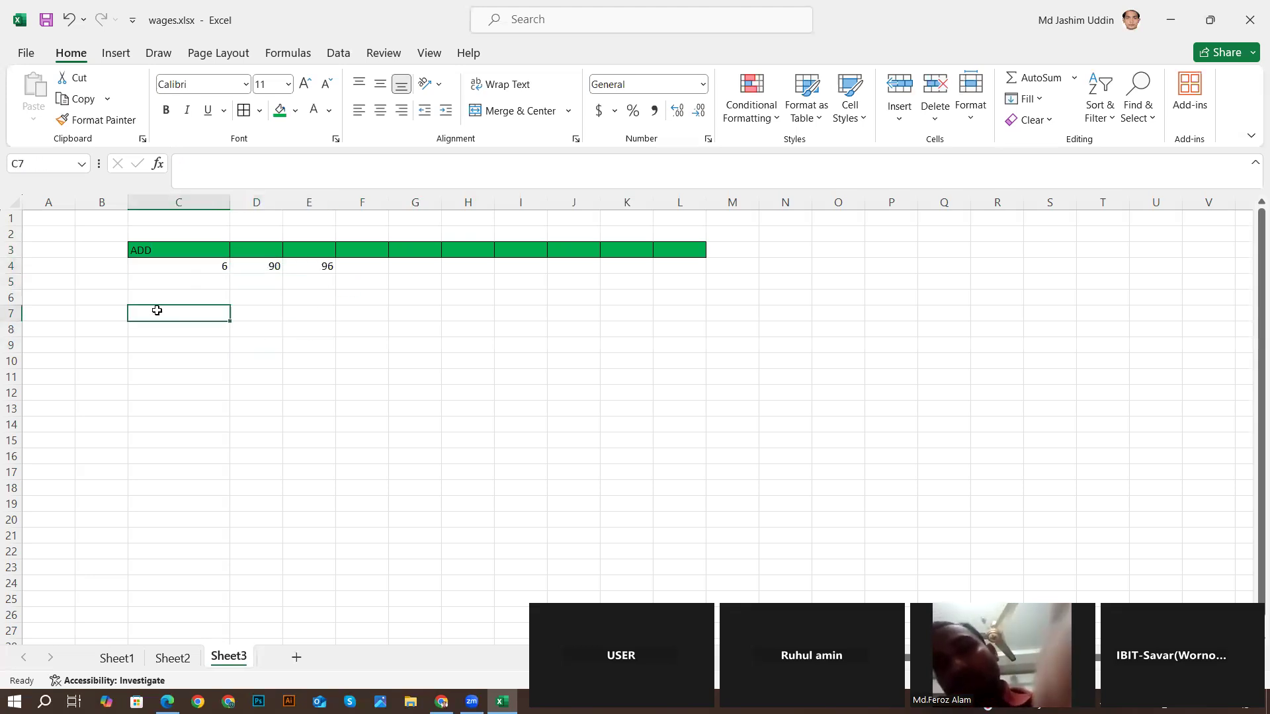
pyautogui.write('S')
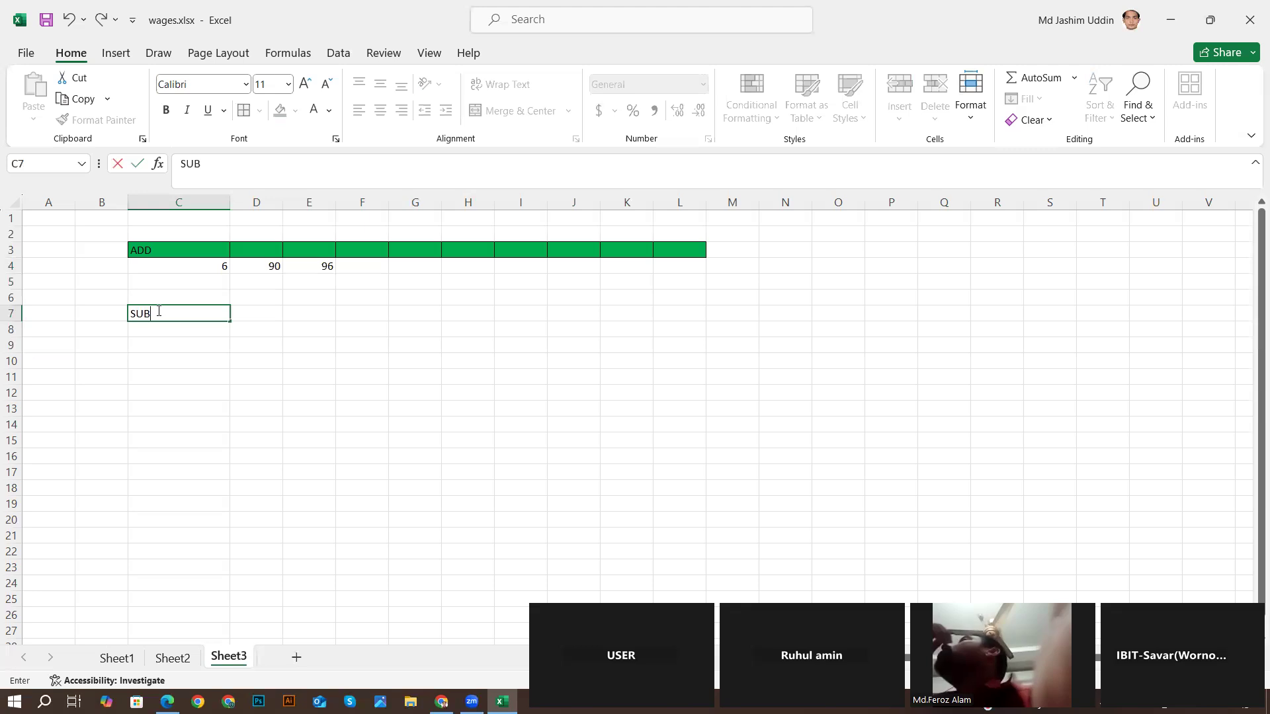
pyautogui.write('UB')
pyautogui.press('Return')
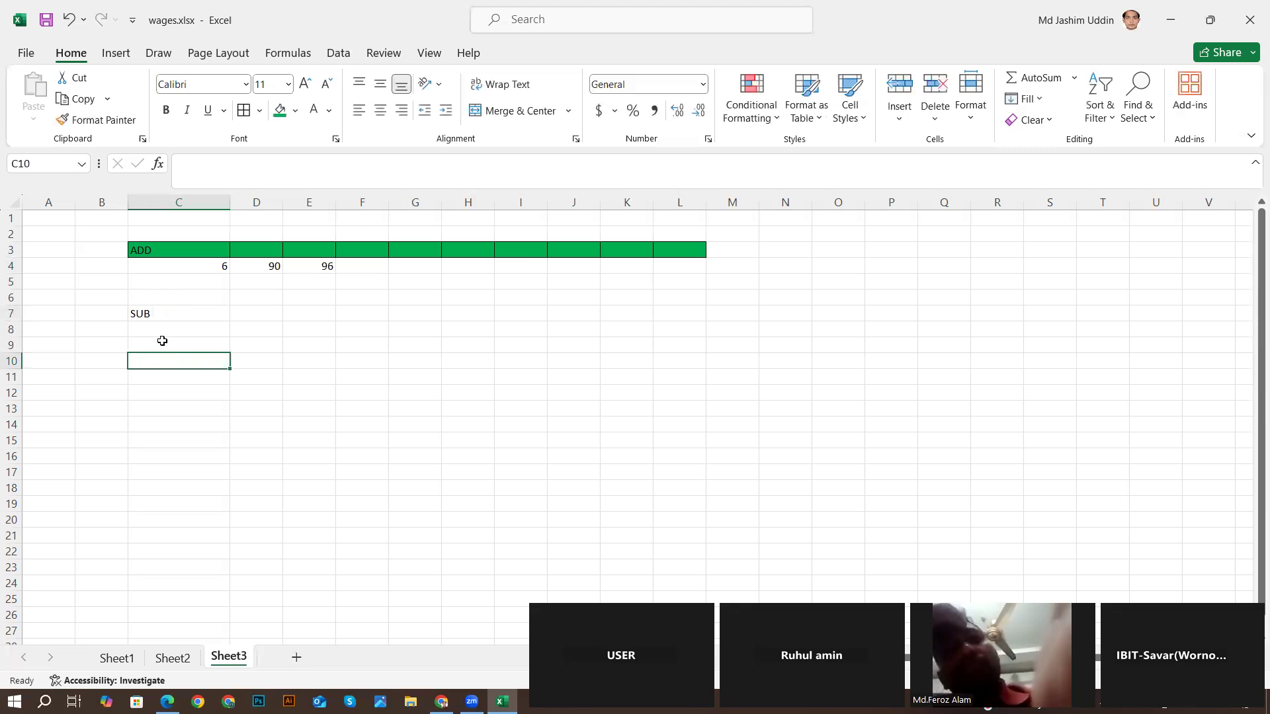
# - Fill the SUB heading range C6:I7 with a dark blue-gray colour
pyautogui.moveTo(166, 315); pyautogui.dragTo(496, 300)
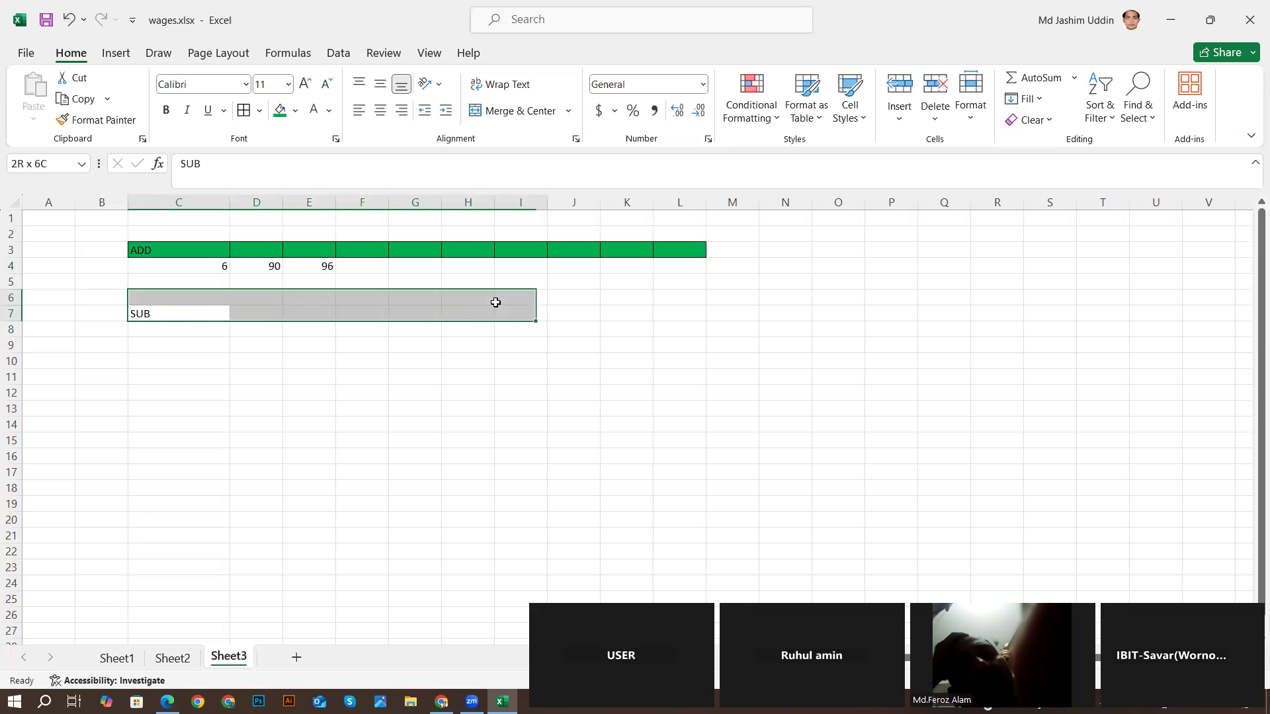
pyautogui.click(295, 110)
pyautogui.click(318, 205)
pyautogui.click(268, 345)
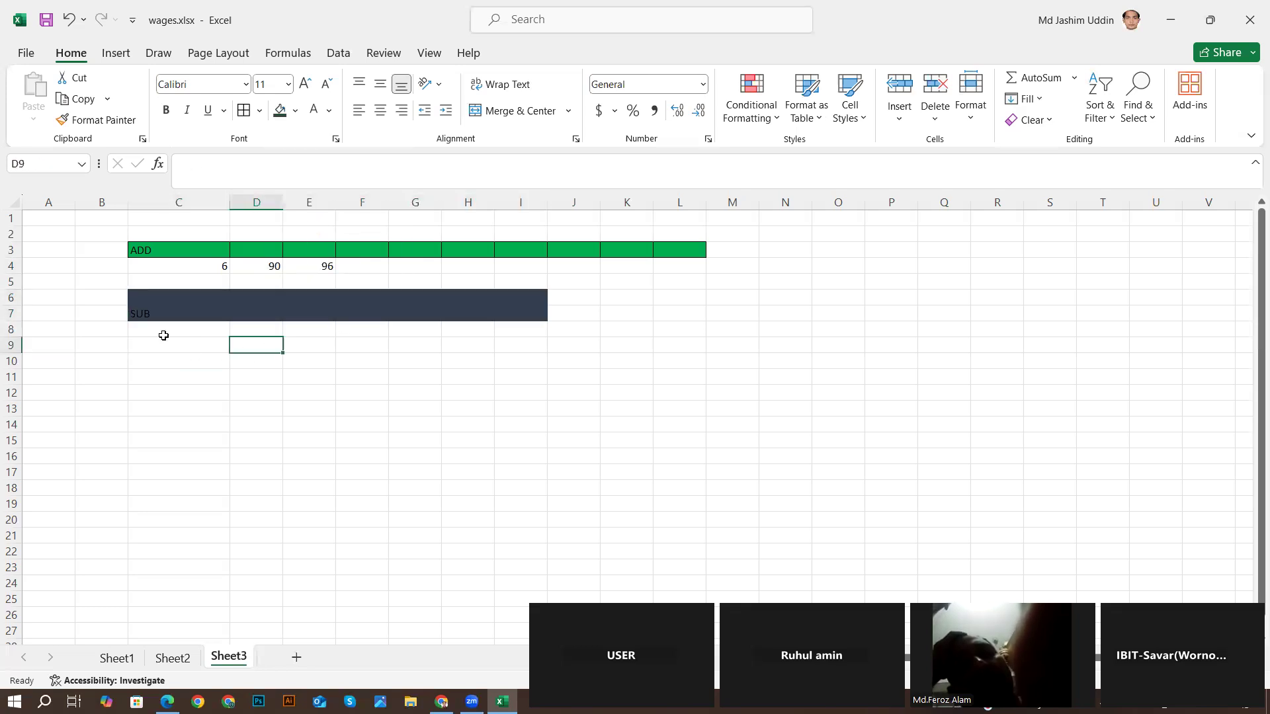
pyautogui.click(357, 268)
pyautogui.click(509, 295)
pyautogui.press('Down')
pyautogui.press('Down')
pyautogui.press('Down')
pyautogui.press('Right')
# - Fill the SUB heading range C6:I7 with light blue
pyautogui.moveTo(136, 301); pyautogui.dragTo(529, 314)
pyautogui.click(295, 110)
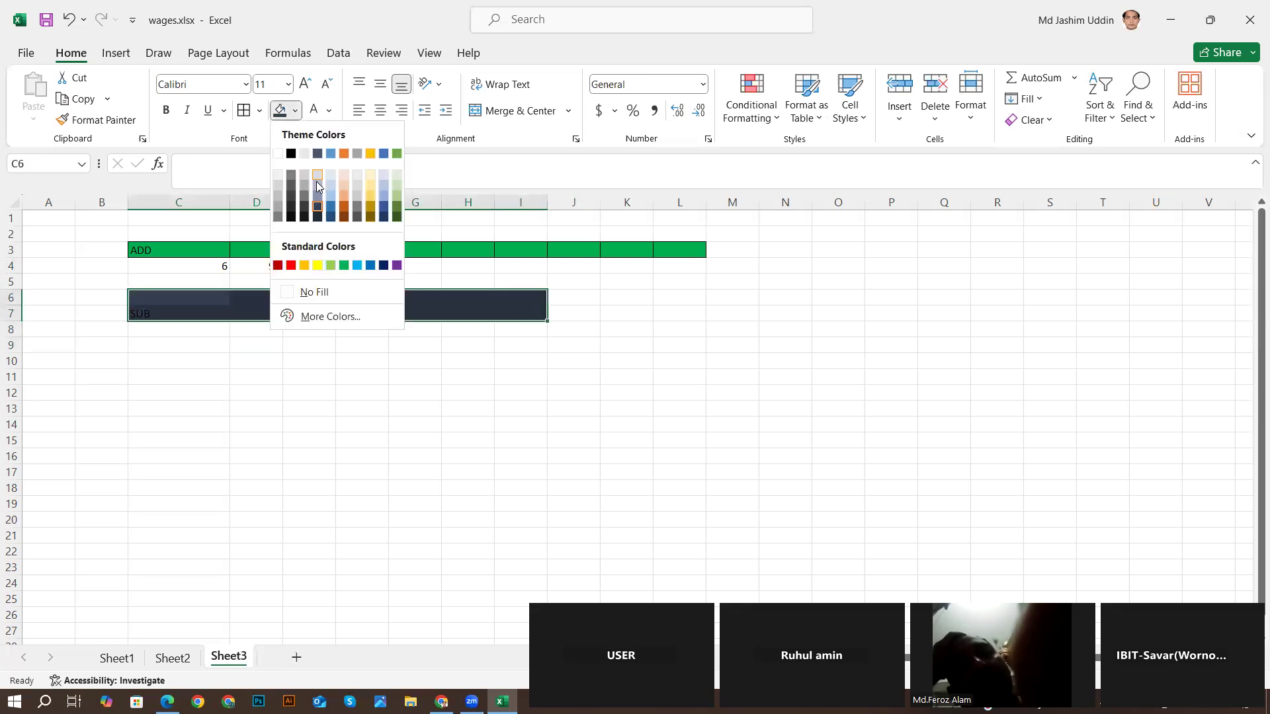
pyautogui.click(330, 186)
pyautogui.click(238, 345)
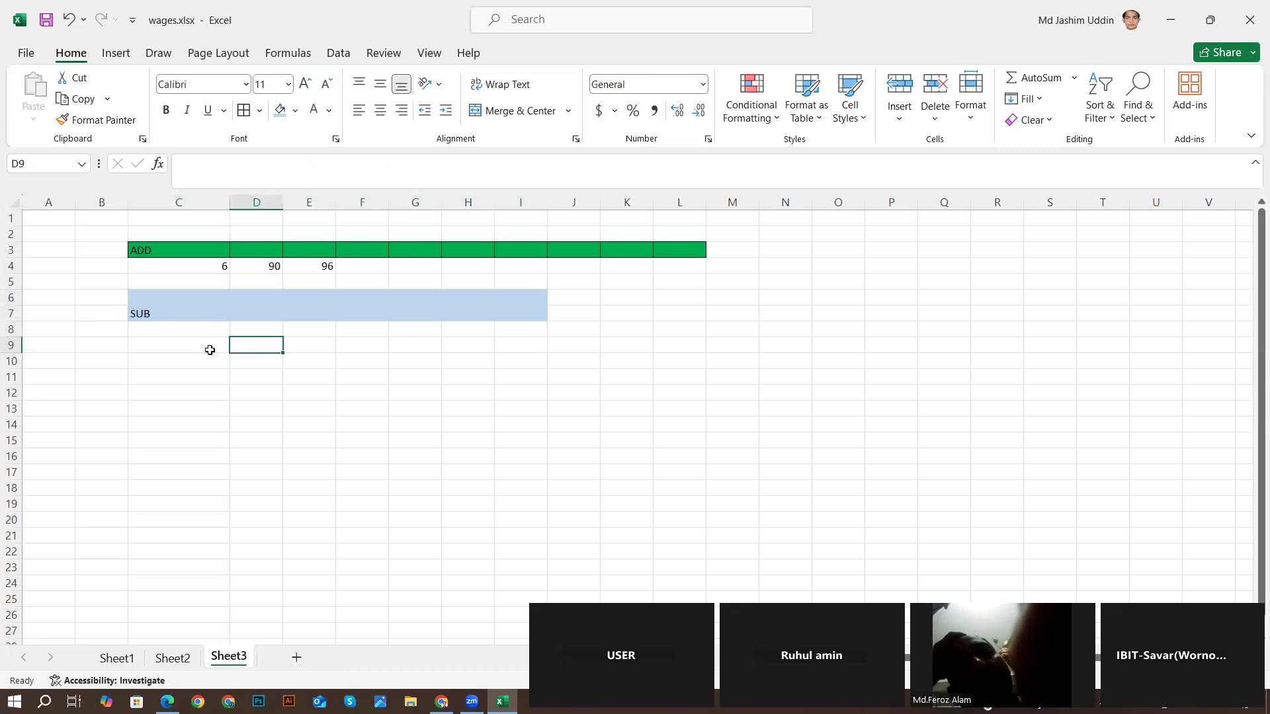
# - Enter the subtraction example's numbers, 50 in C9 and 30 in D9
pyautogui.click(158, 342)
pyautogui.write('50')
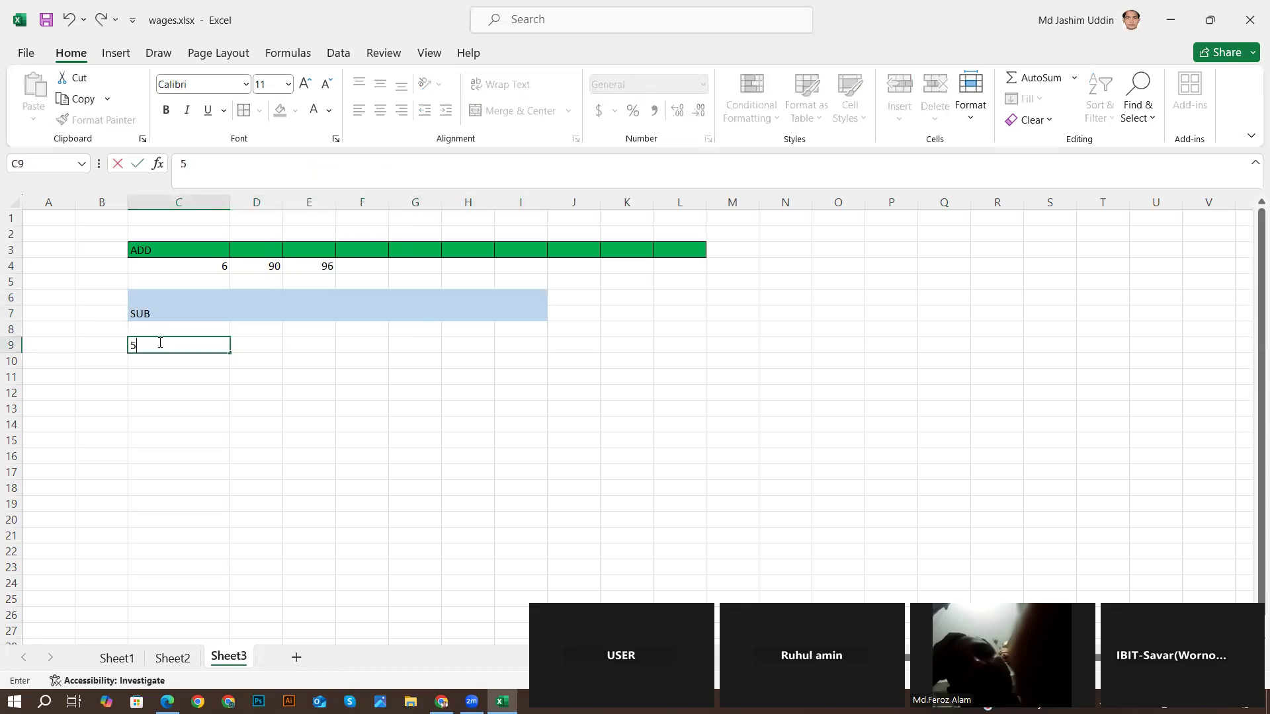
pyautogui.click(261, 338)
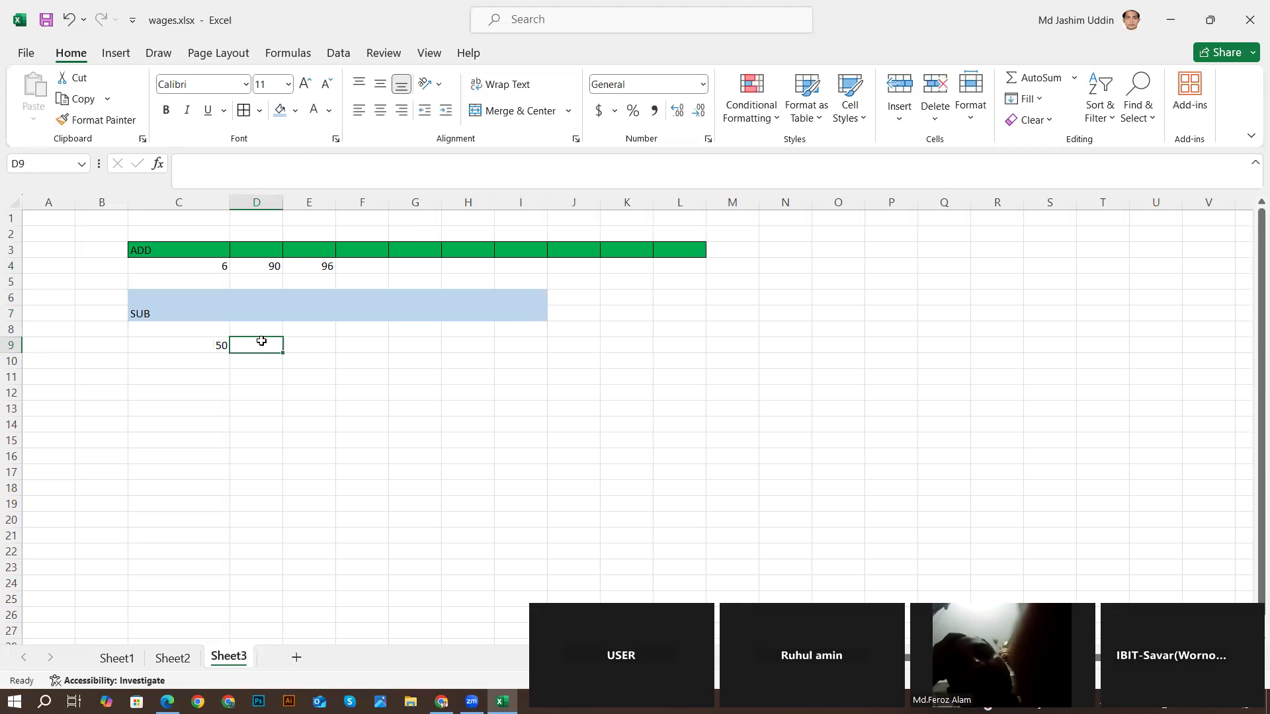
pyautogui.write('3')
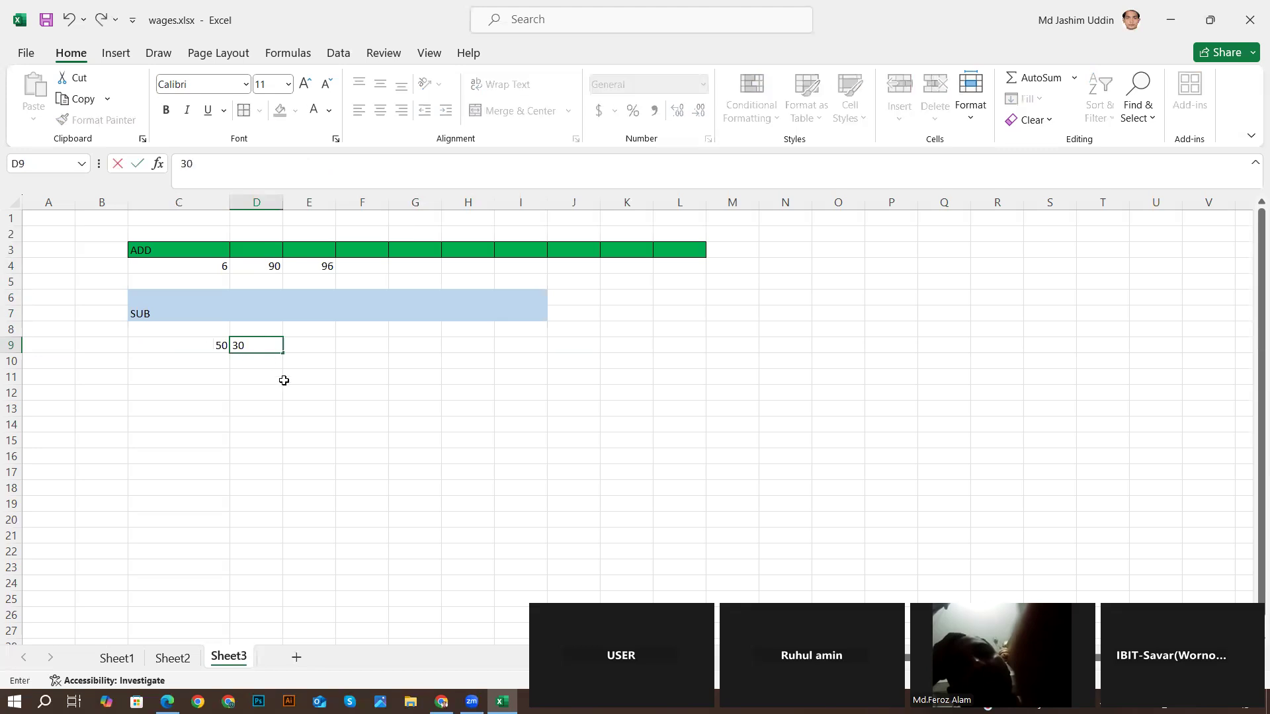
pyautogui.write('0')
pyautogui.click(284, 380)
# - Widen column E and subtract the two numbers in E9 with the formula =C9-D9
pyautogui.click(318, 346)
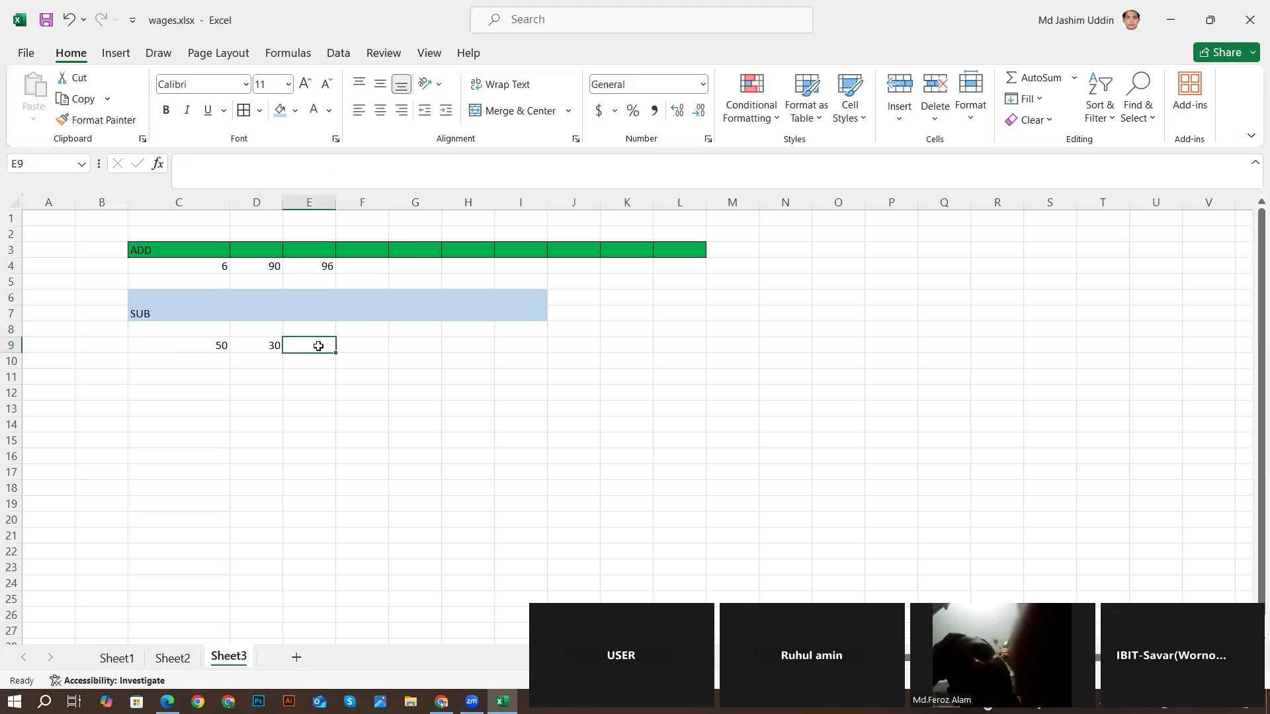
pyautogui.moveTo(335, 203); pyautogui.dragTo(386, 202)
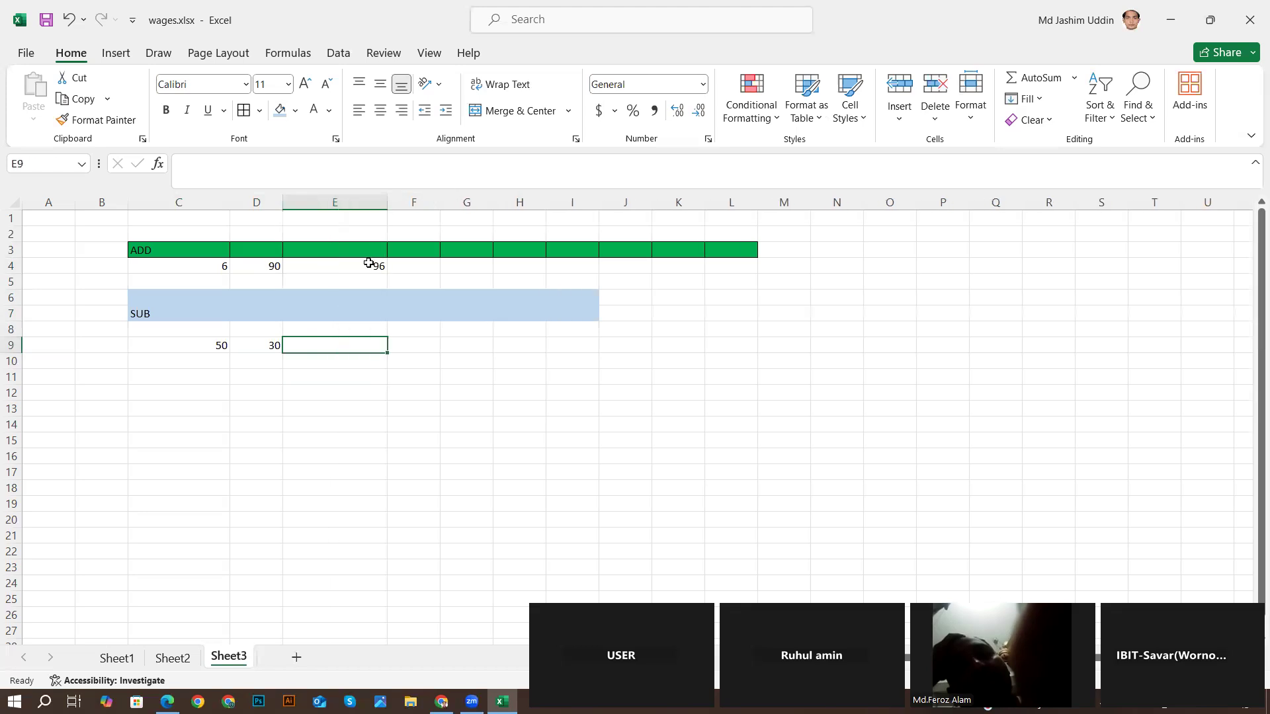
pyautogui.write('=')
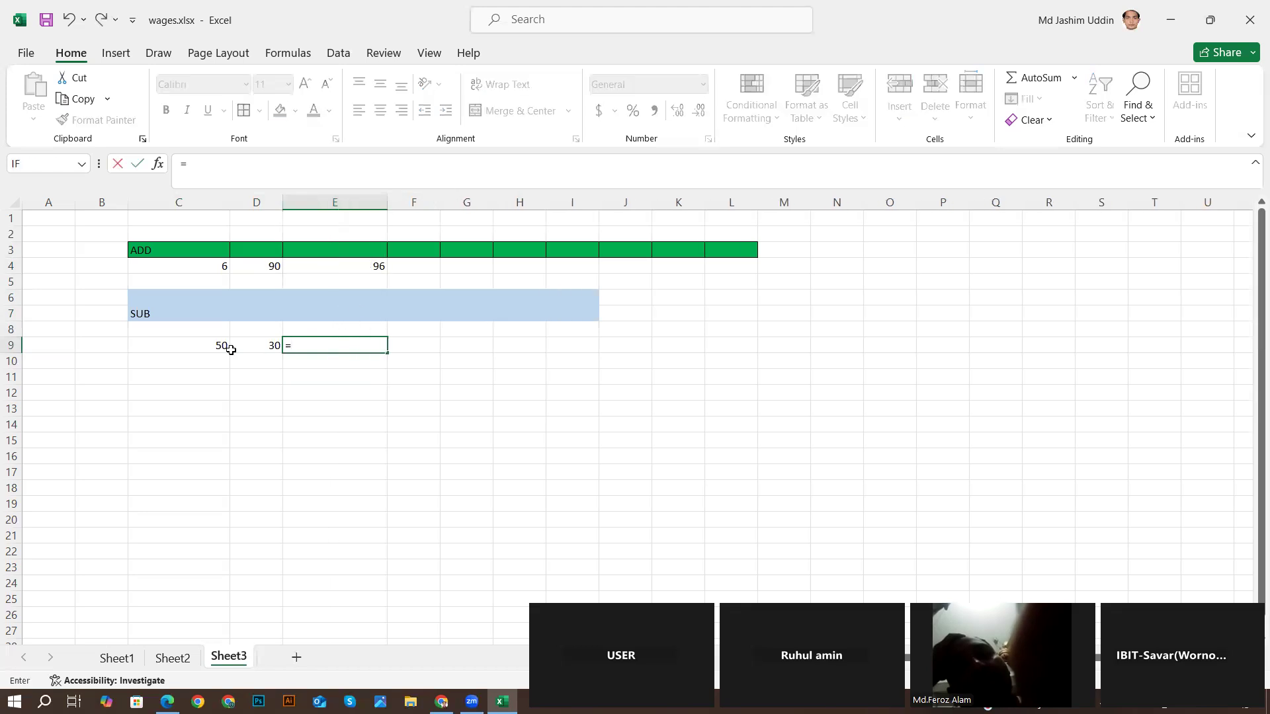
pyautogui.click(206, 346)
pyautogui.write('-')
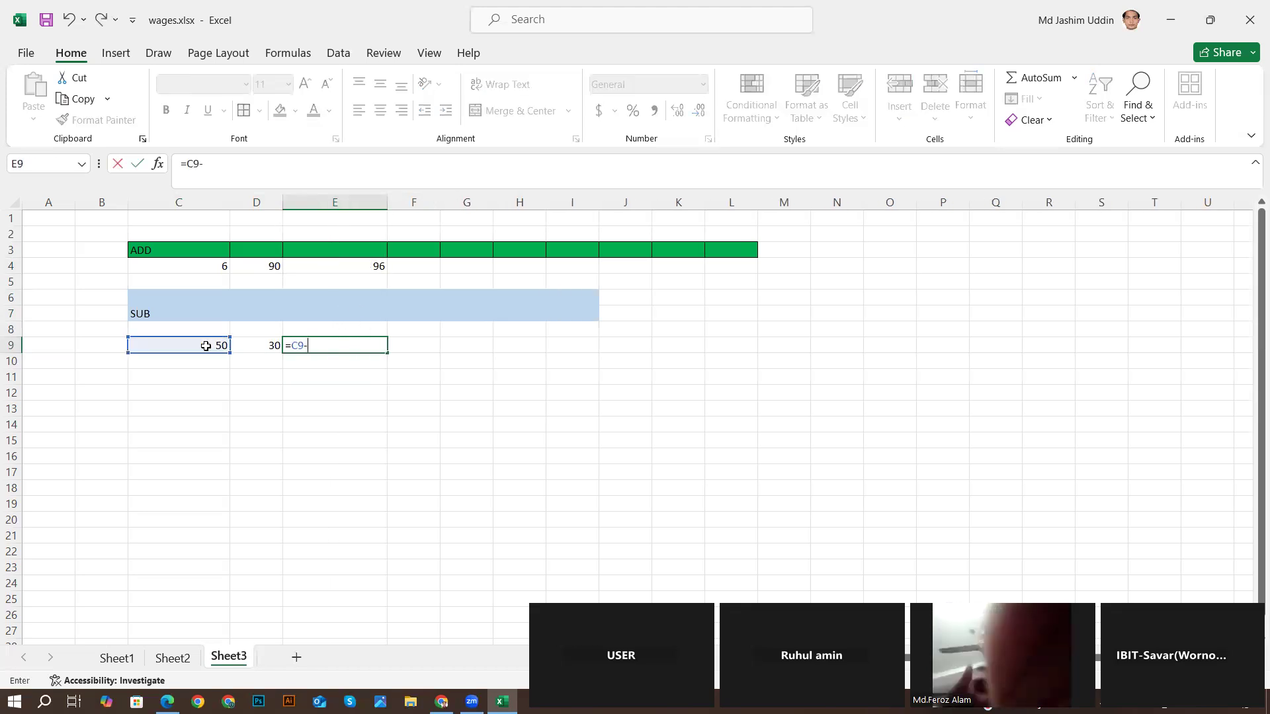
pyautogui.click(244, 345)
pyautogui.press('Return')
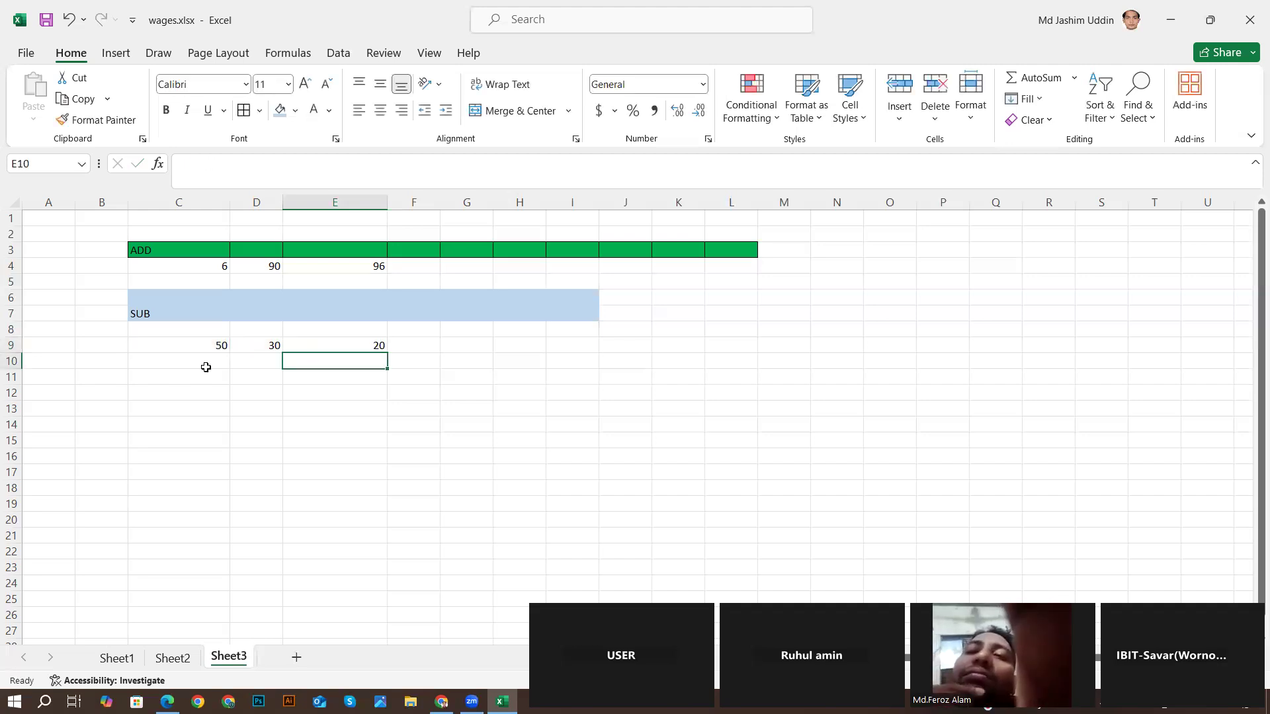
pyautogui.click(168, 401)
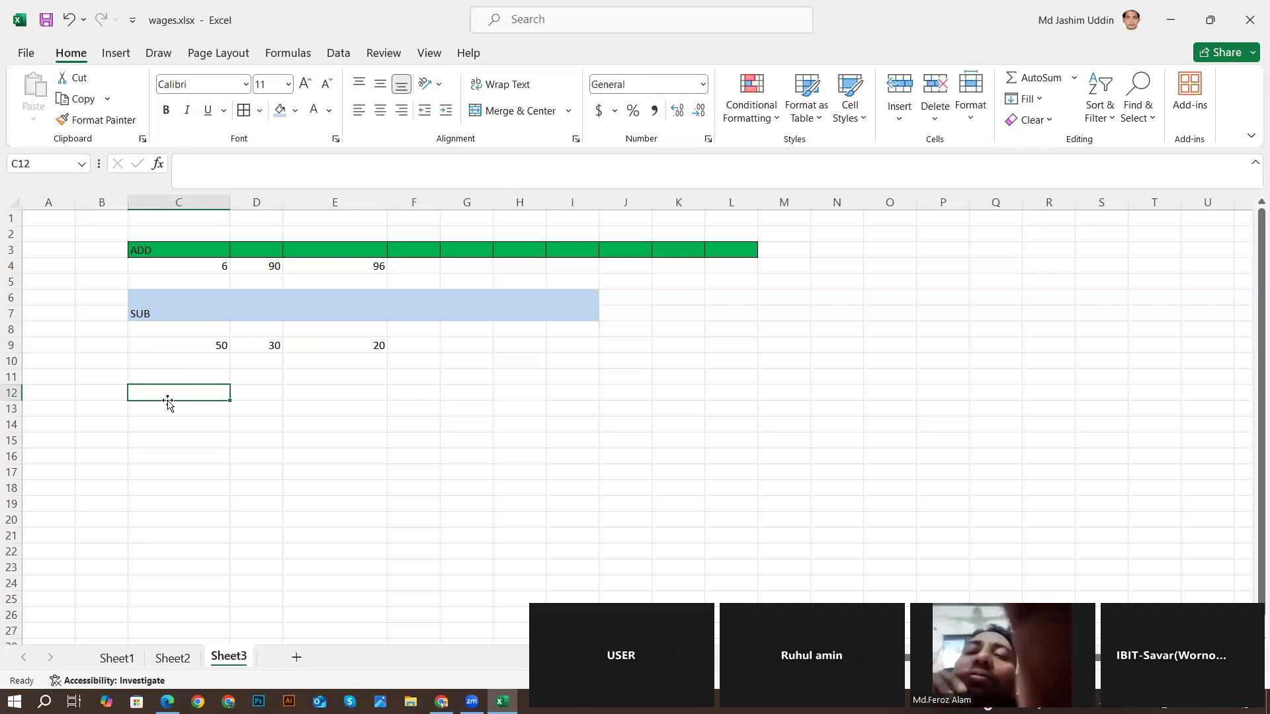
# - Enter the heading MULTI in C12 and the multiplication example's numbers, 4 in C13 and 5 in D13
pyautogui.write('MULTI')
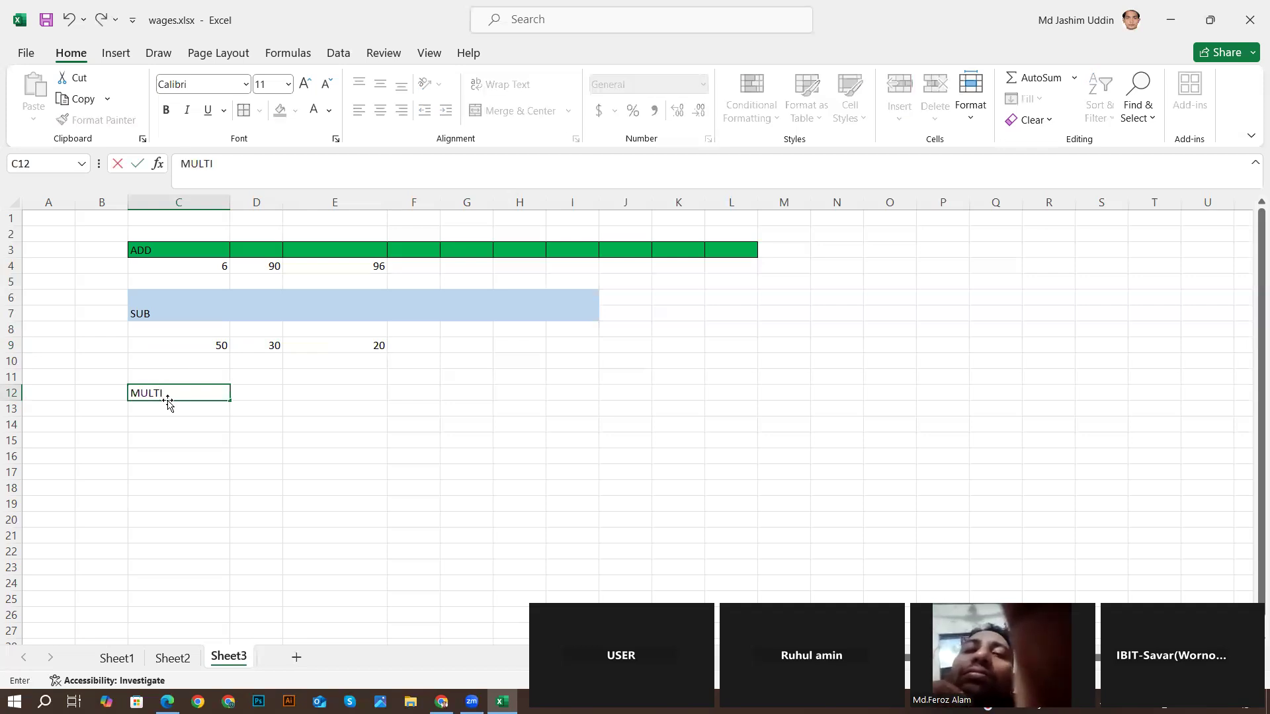
pyautogui.click(170, 410)
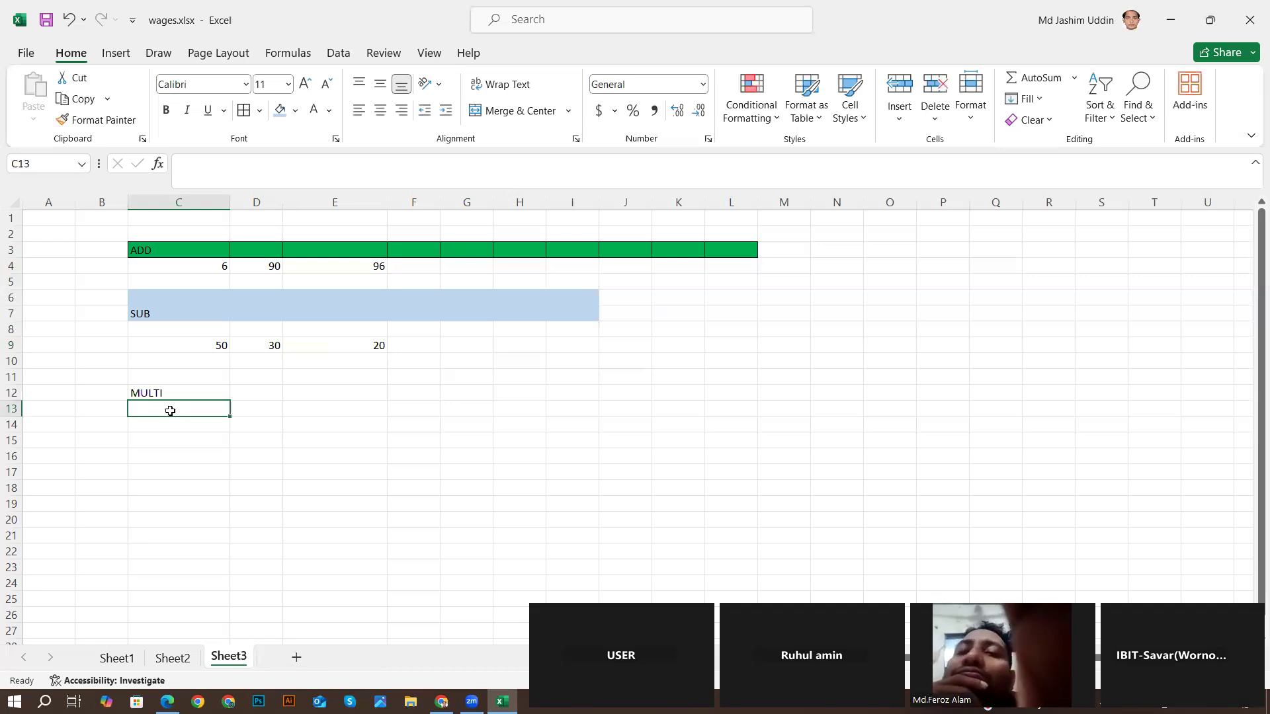
pyautogui.write('4')
pyautogui.click(248, 410)
pyautogui.write('5')
# - Multiply the two numbers in E13 with the formula =C13*D13
pyautogui.click(324, 411)
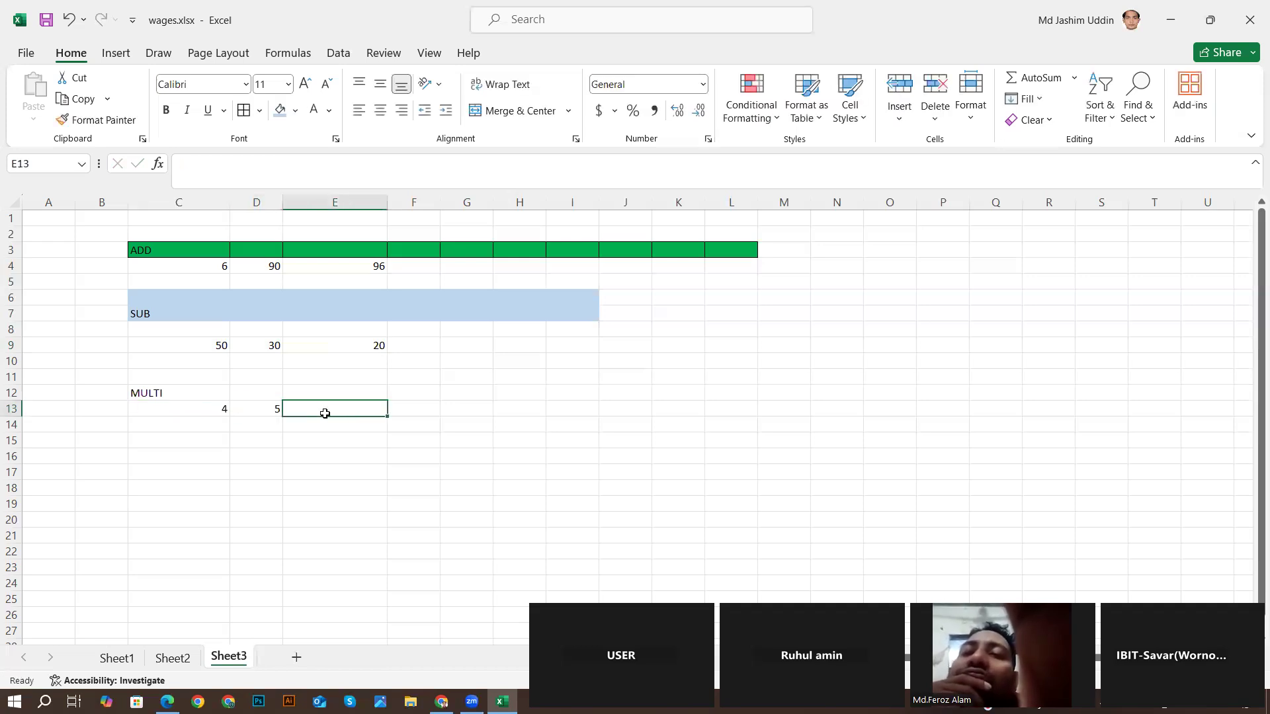
pyautogui.write('=')
pyautogui.click(209, 408)
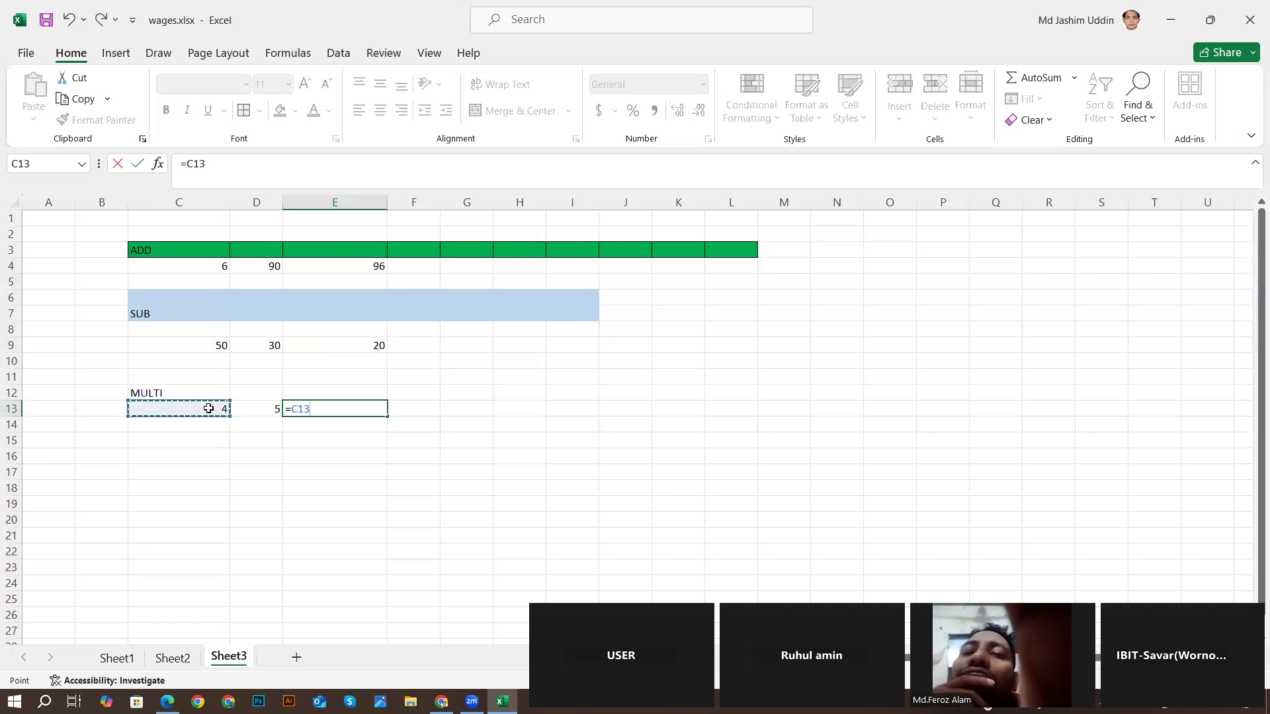
pyautogui.write('*')
pyautogui.click(270, 410)
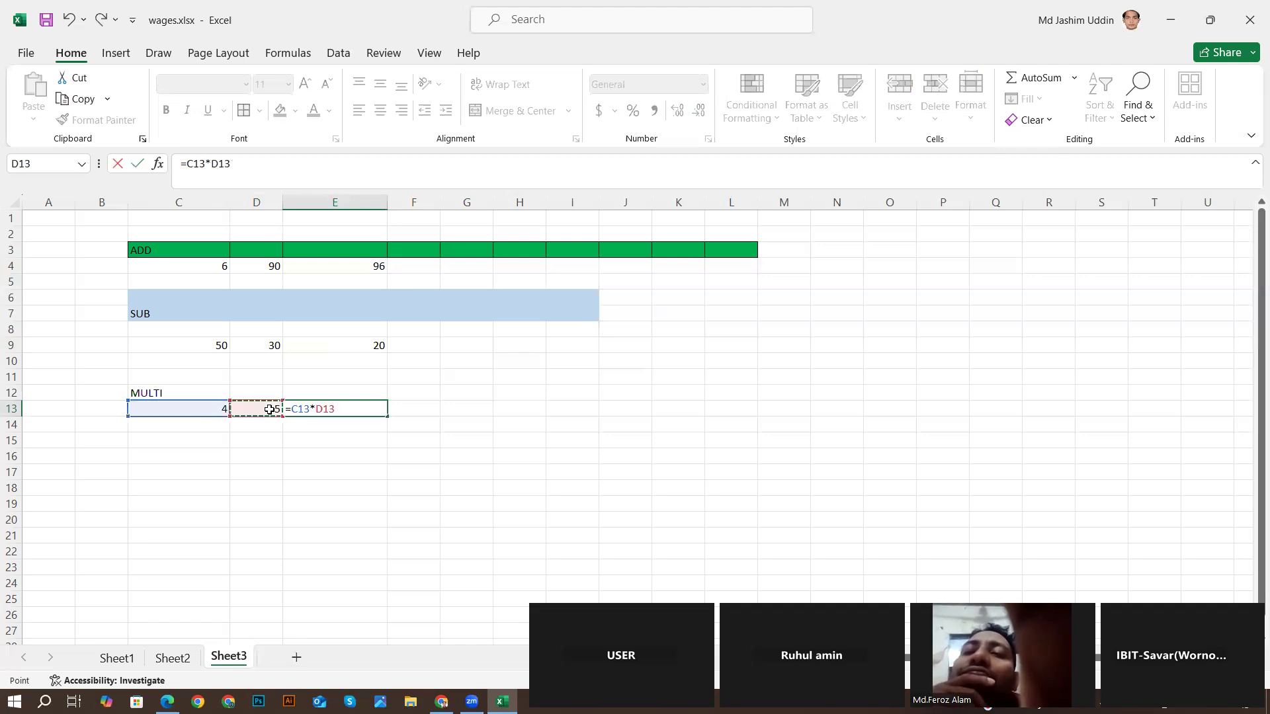
pyautogui.press('Return')
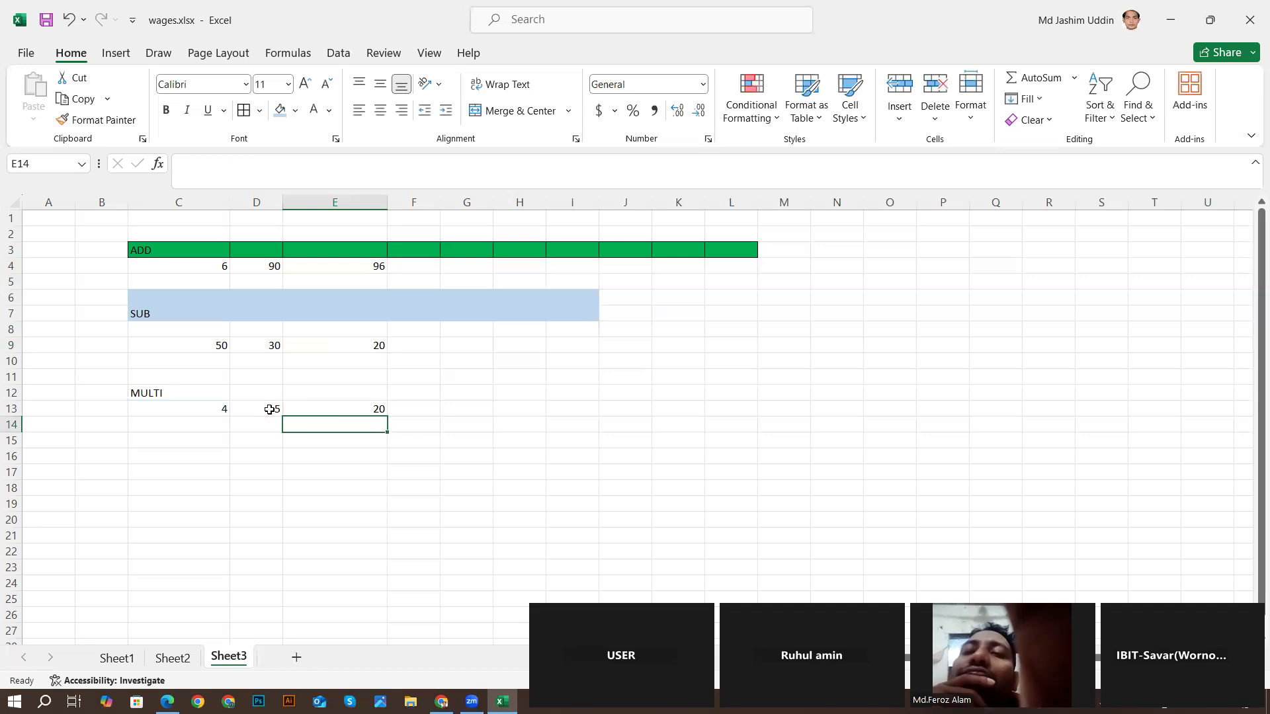
# - Enter the heading Div in C16 and fill the range C16:E16 with light blue
pyautogui.click(166, 456)
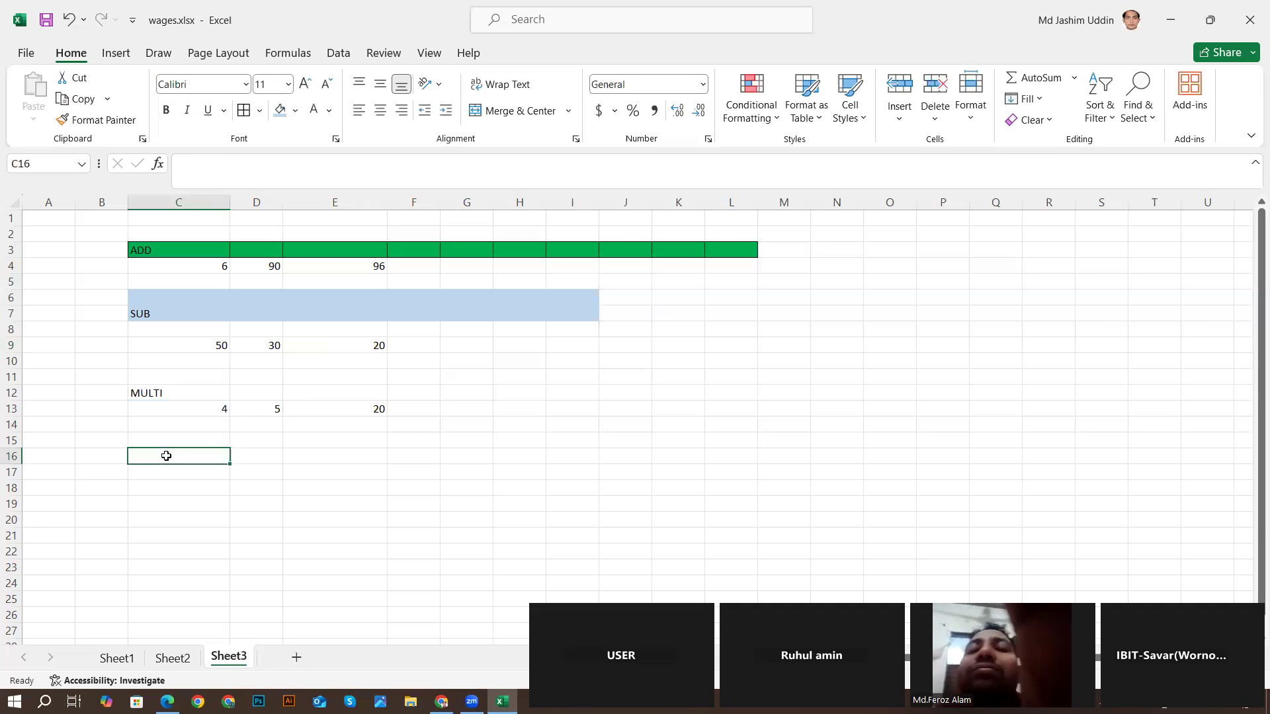
pyautogui.write('d')
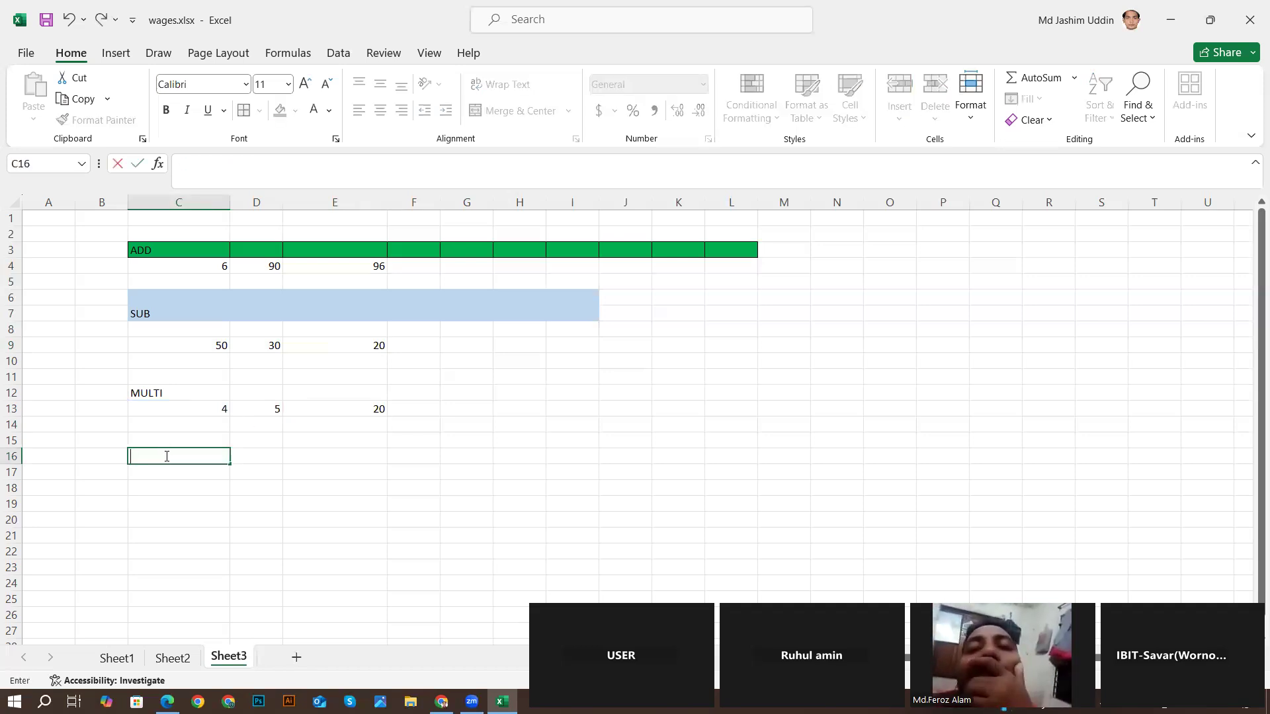
pyautogui.write('Div')
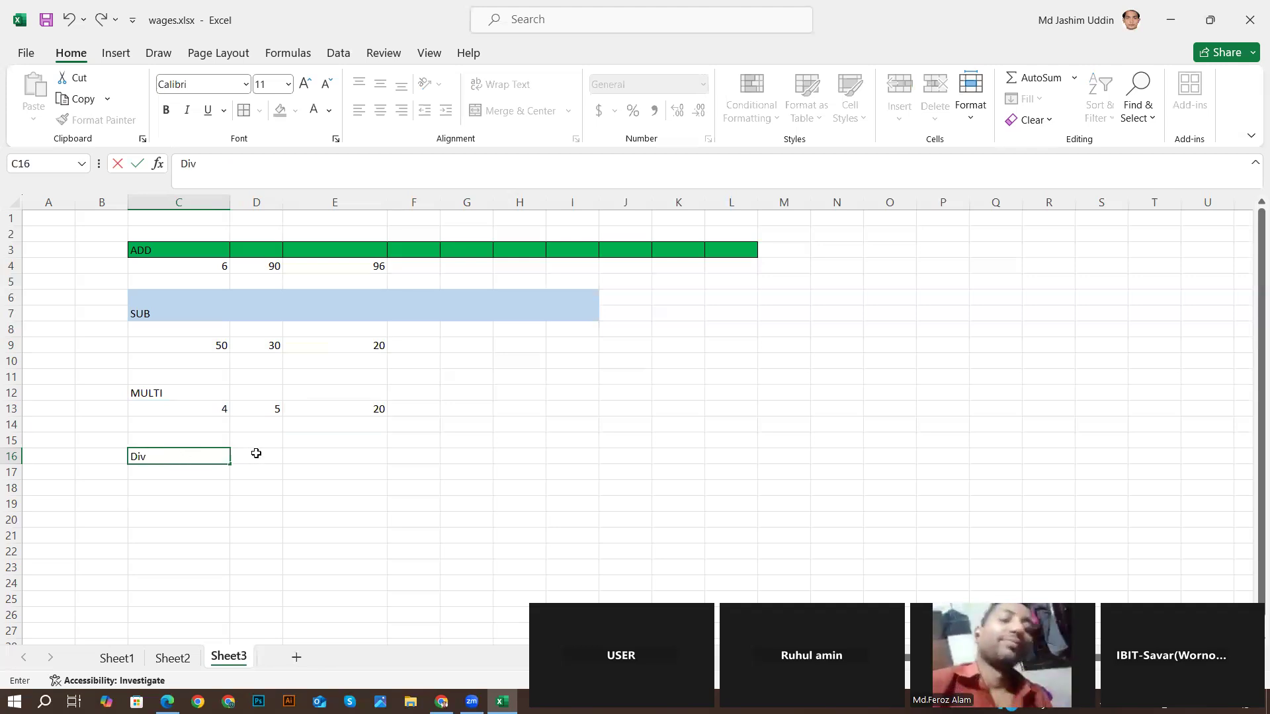
pyautogui.click(256, 453)
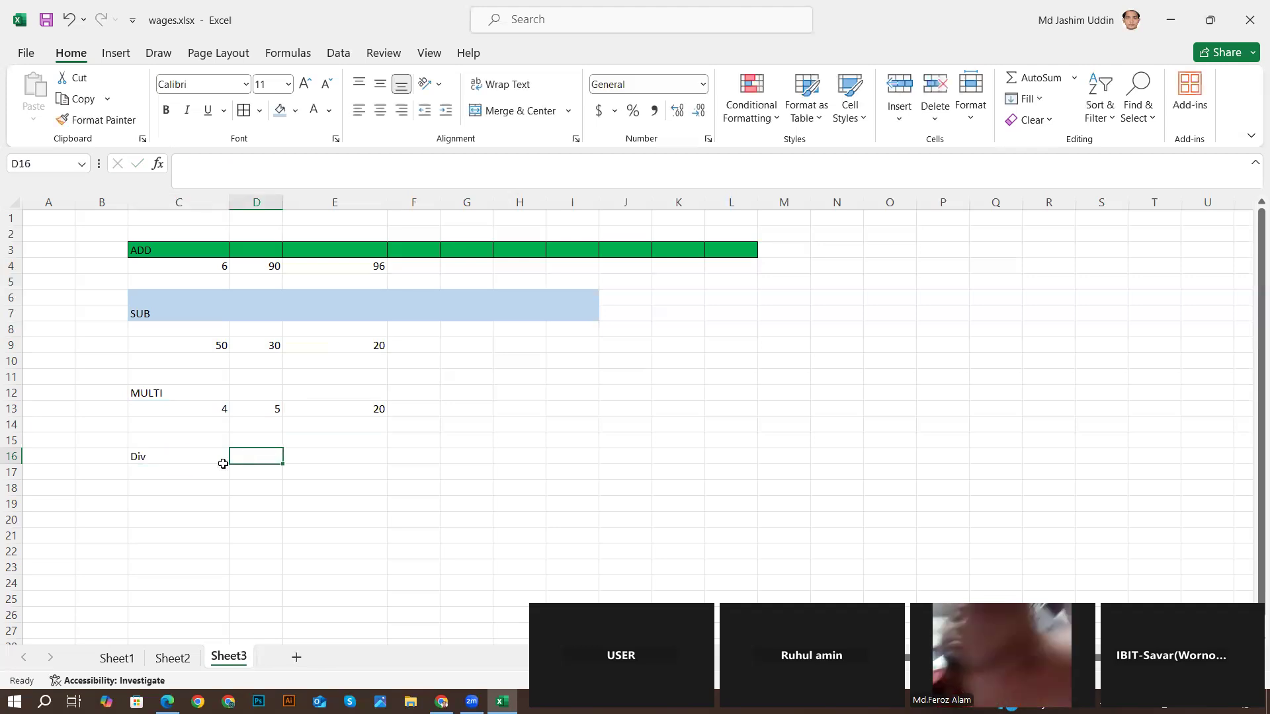
pyautogui.moveTo(179, 456); pyautogui.dragTo(335, 456)
pyautogui.click(280, 110)
# - Enter the division example's numbers, 6 in C18 and 3 in D18
pyautogui.click(167, 485)
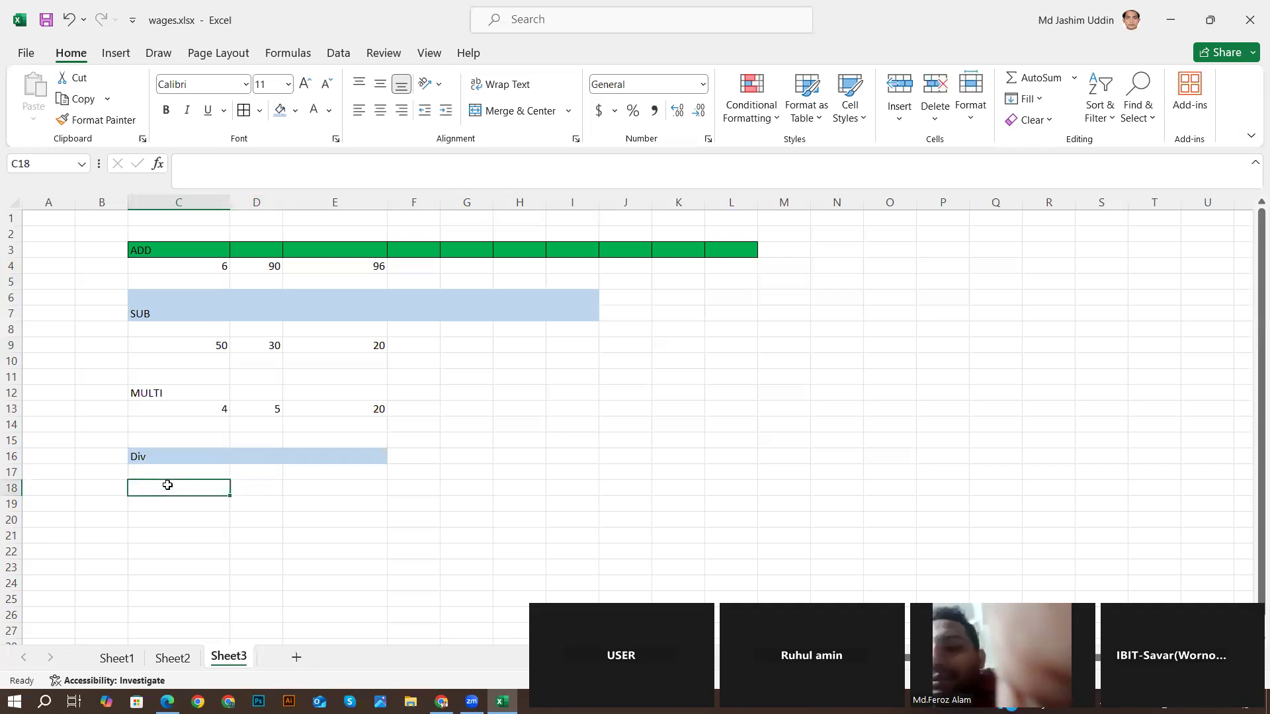
pyautogui.write('6')
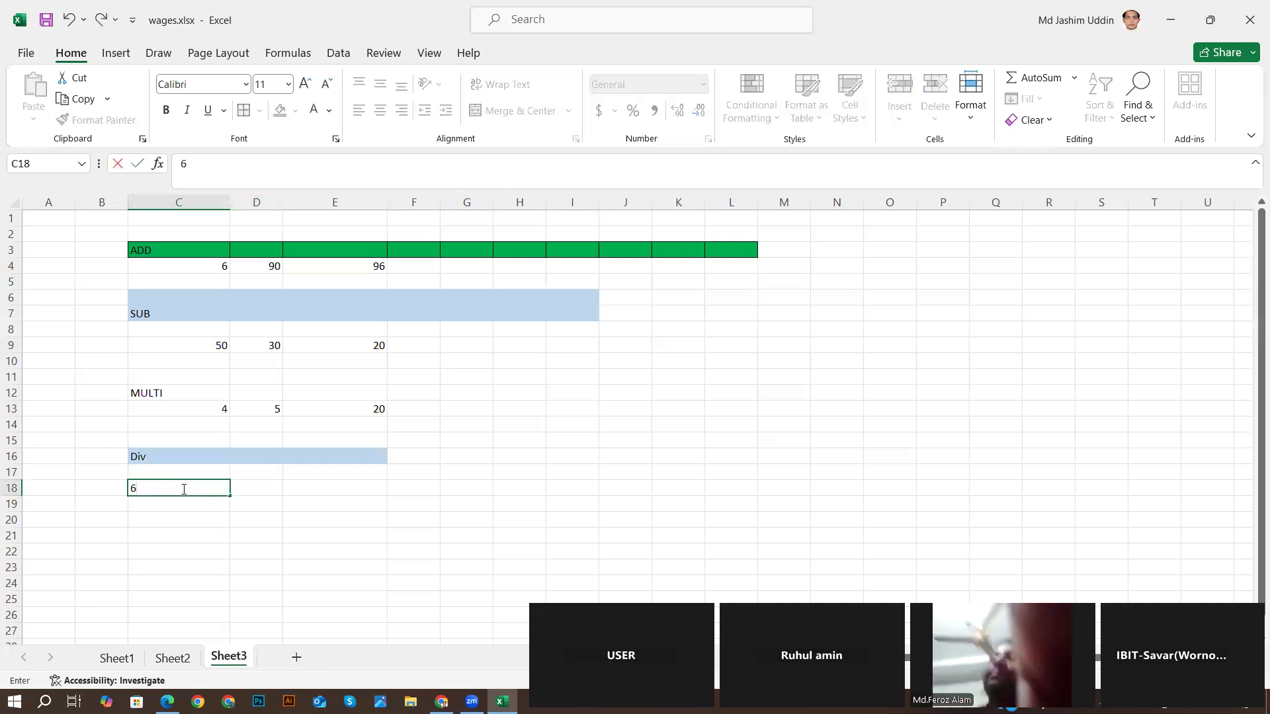
pyautogui.click(263, 490)
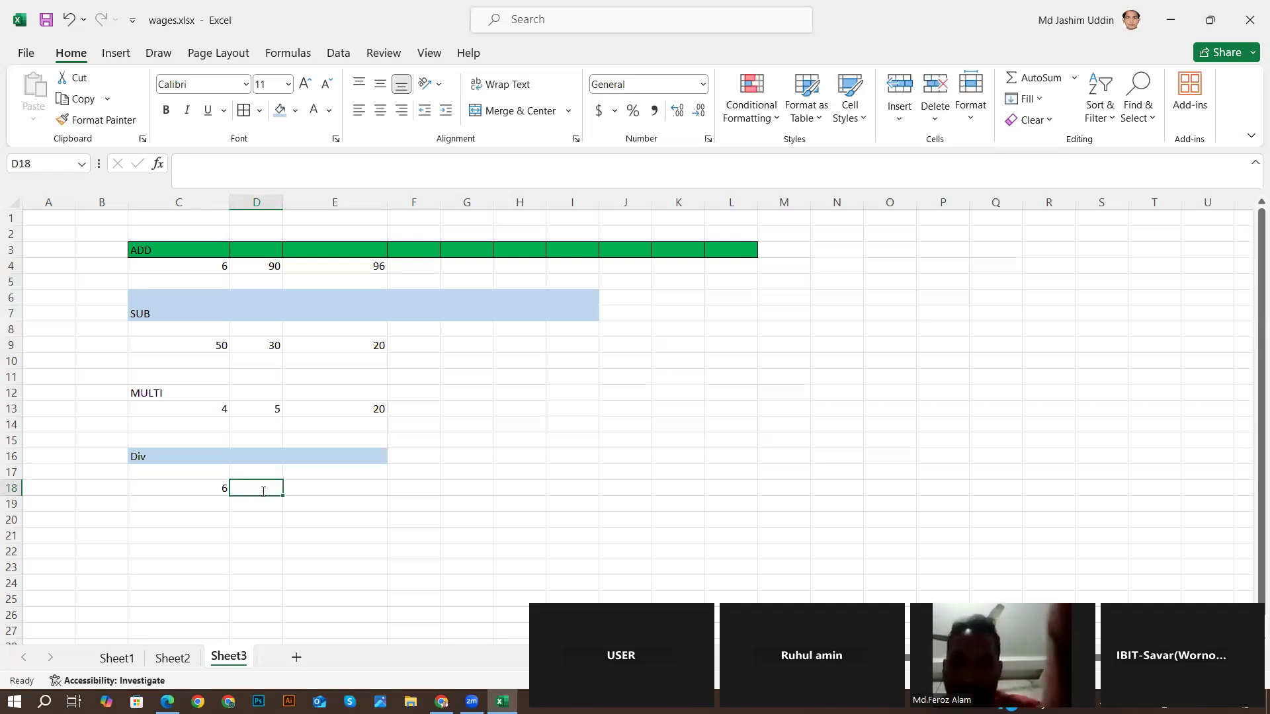
pyautogui.write('3')
# - Divide the two numbers in E18 with the formula =C18/D18
pyautogui.click(350, 497)
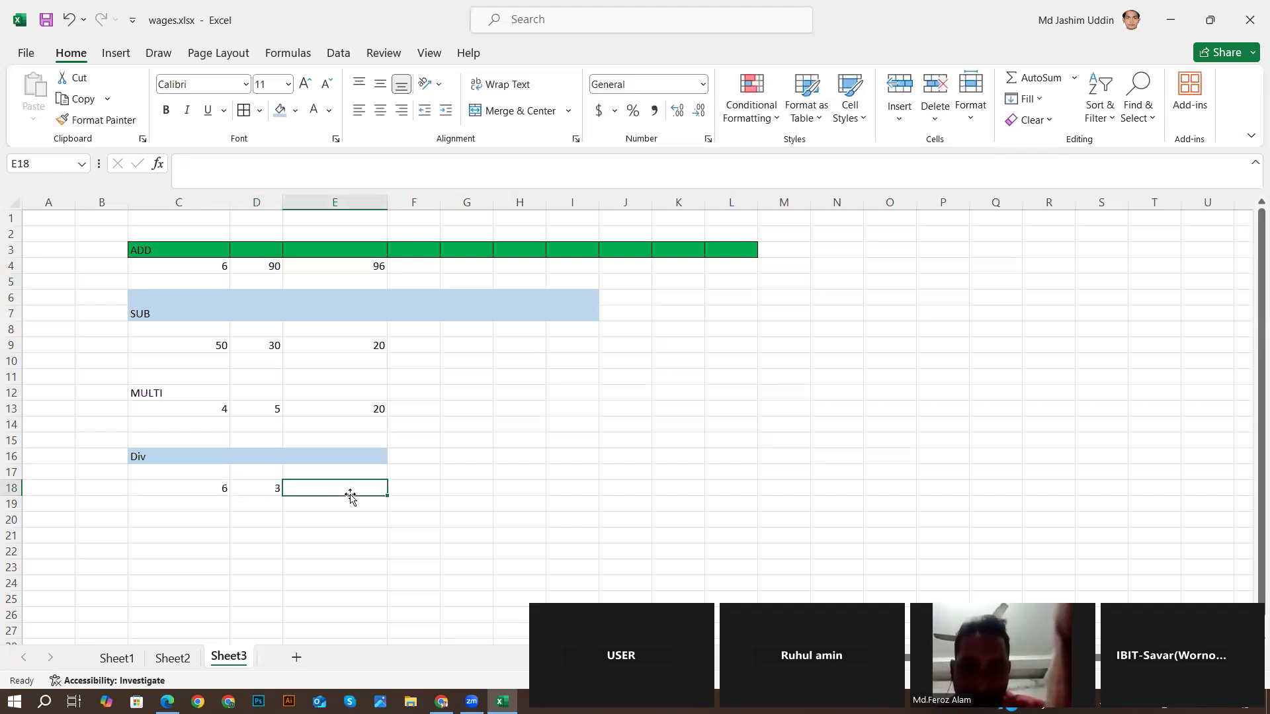
pyautogui.write('=')
pyautogui.click(188, 488)
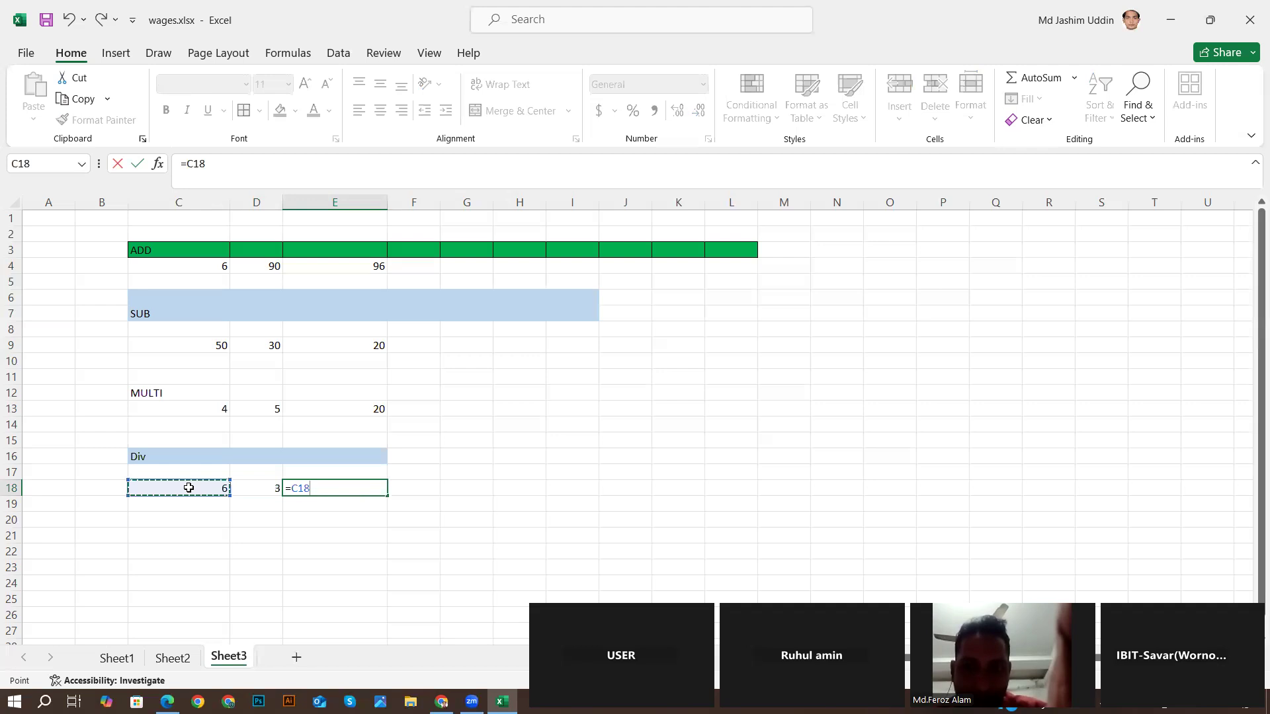
pyautogui.write('/')
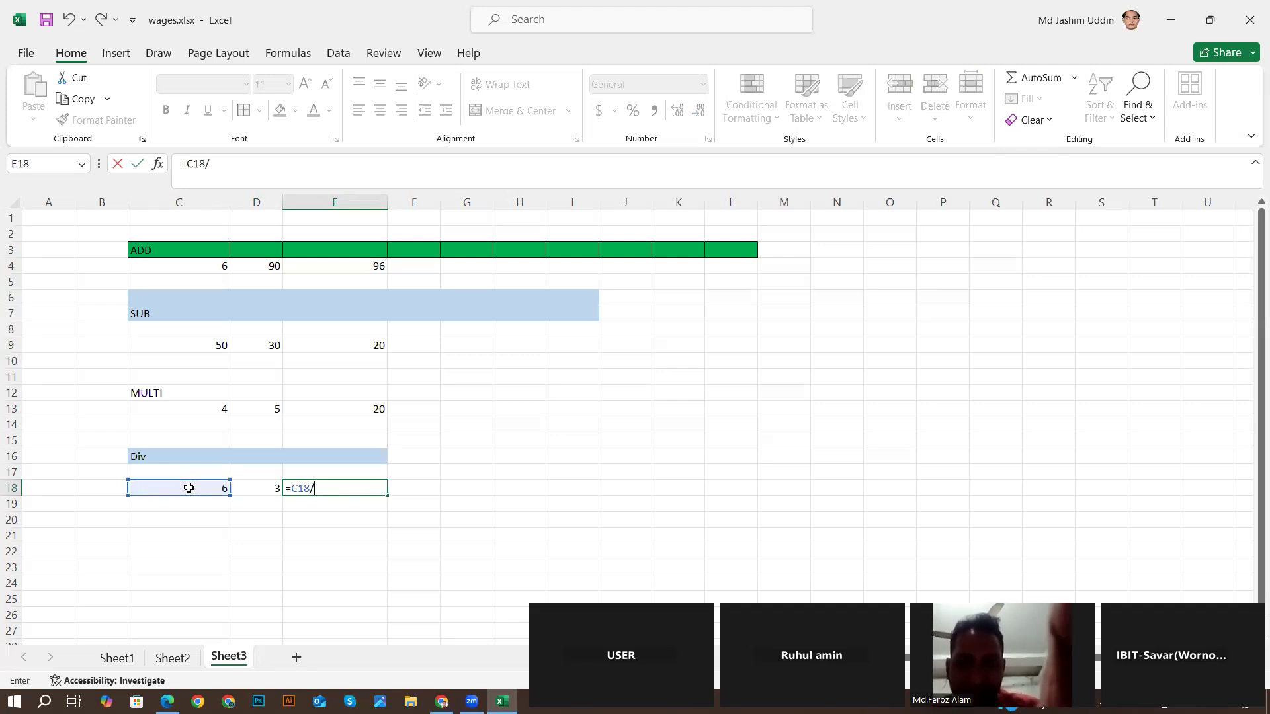
pyautogui.click(261, 488)
pyautogui.press('Return')
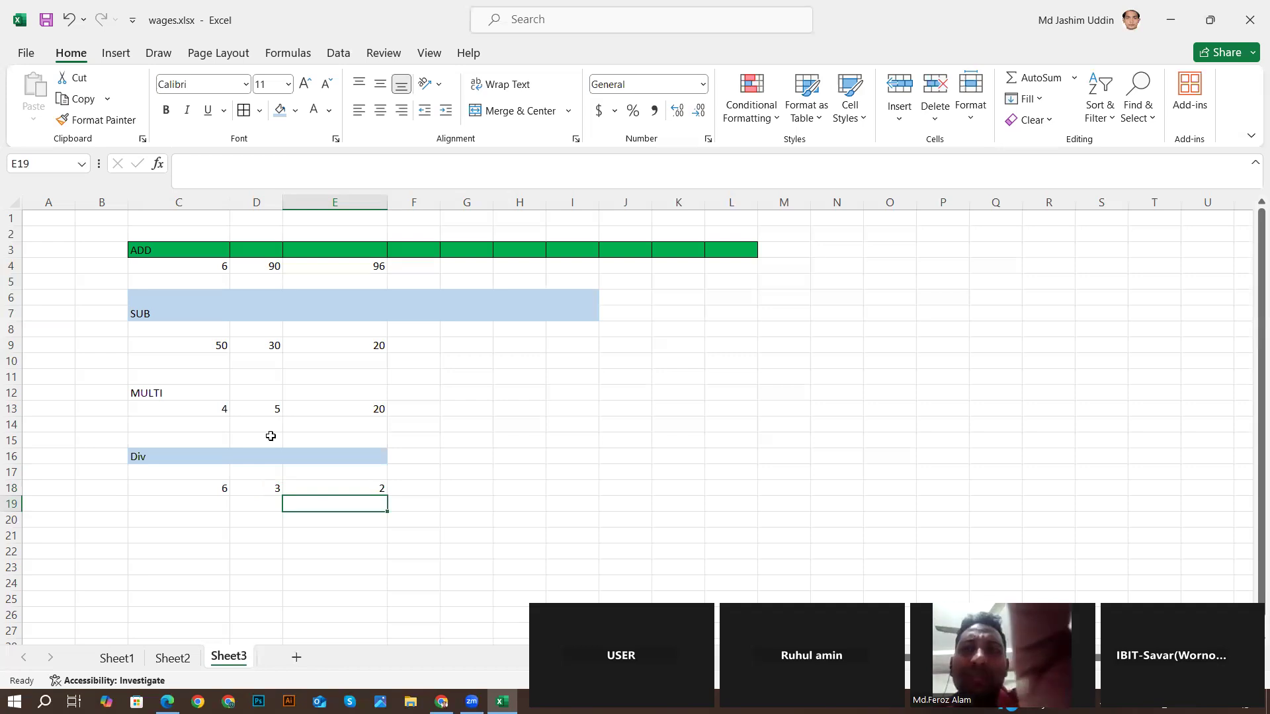
# - Use AutoSum's Sum function in F18 to total the division row with =SUM(C18:E18)
pyautogui.click(542, 399)
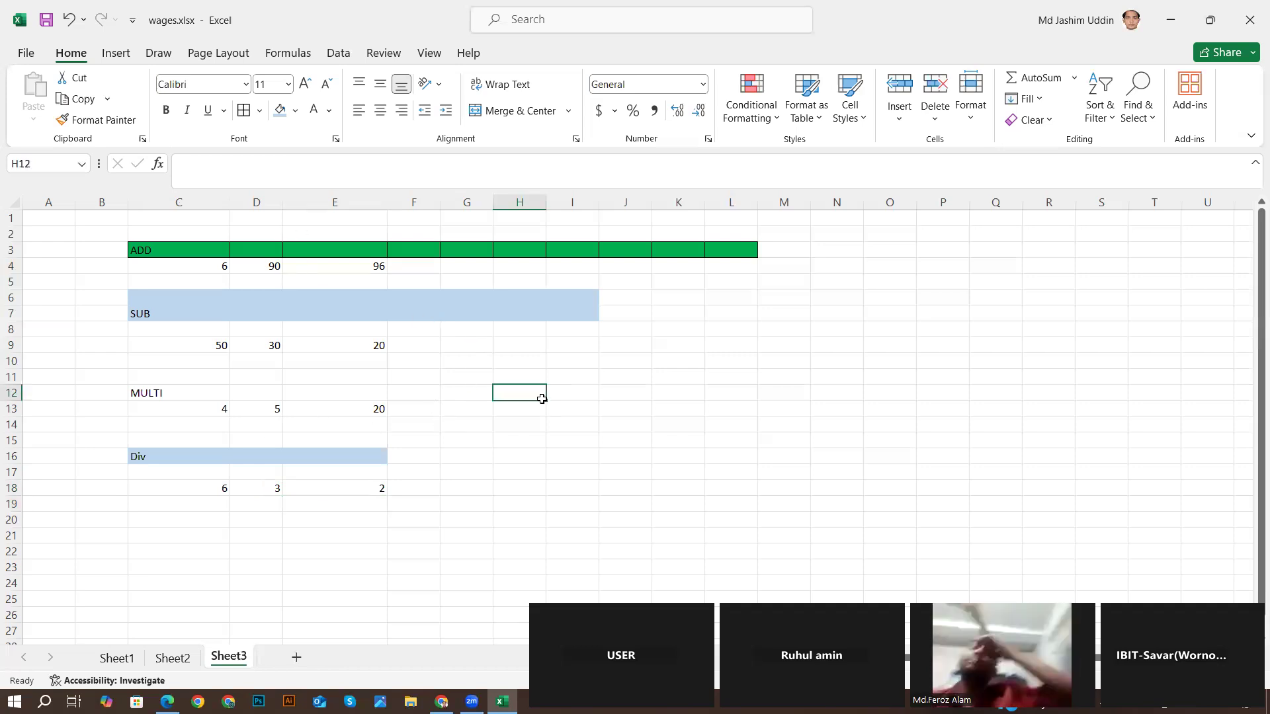
pyautogui.scroll(-1, 393, 431)
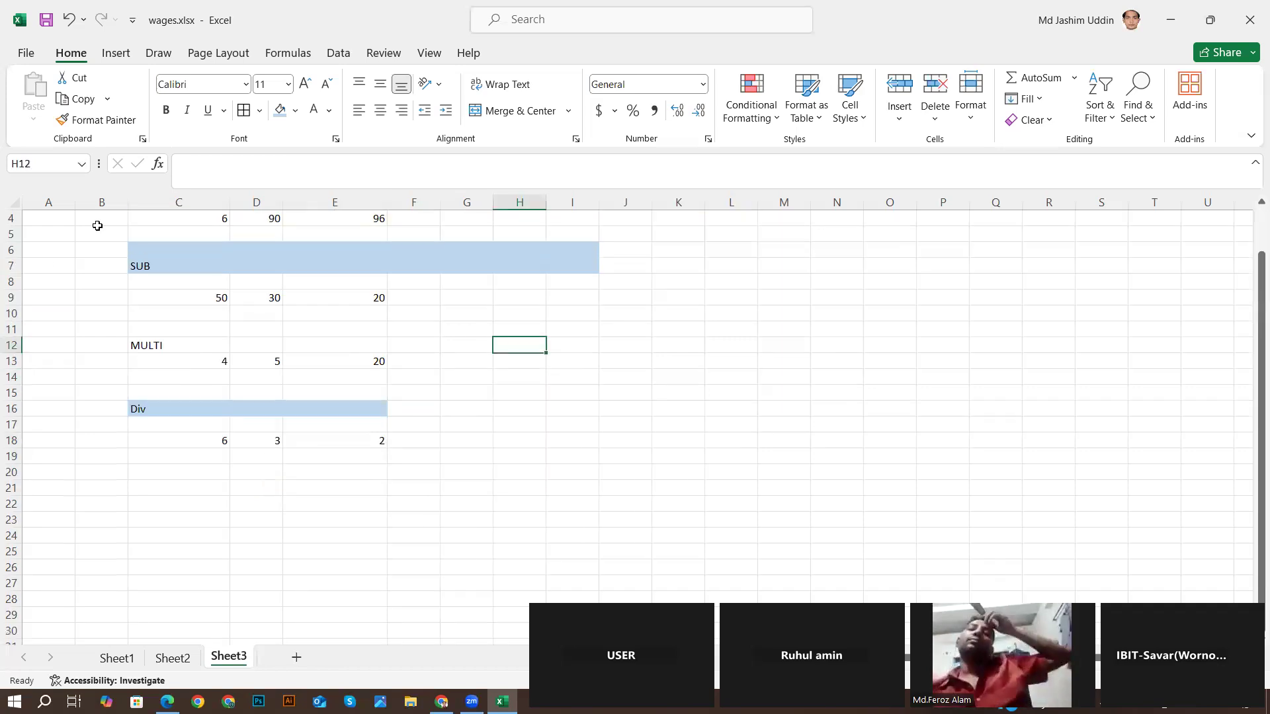
pyautogui.click(115, 53)
pyautogui.click(285, 53)
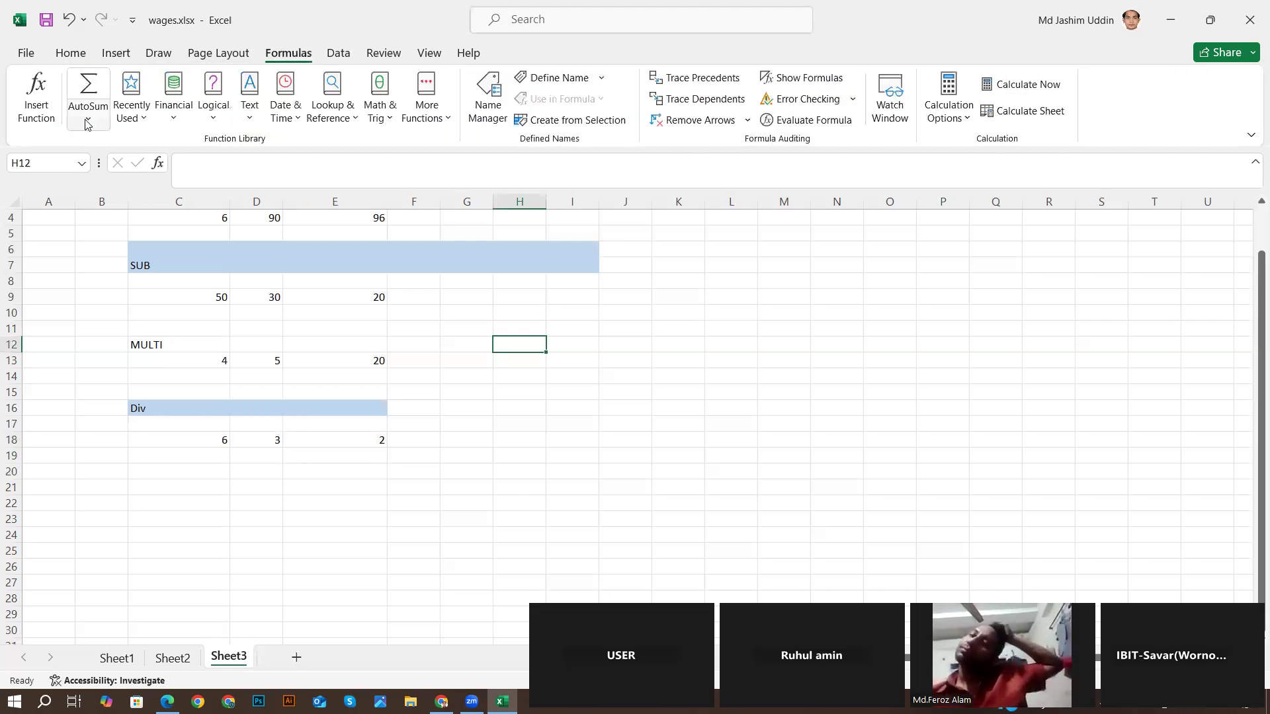
pyautogui.click(88, 120)
pyautogui.click(522, 423)
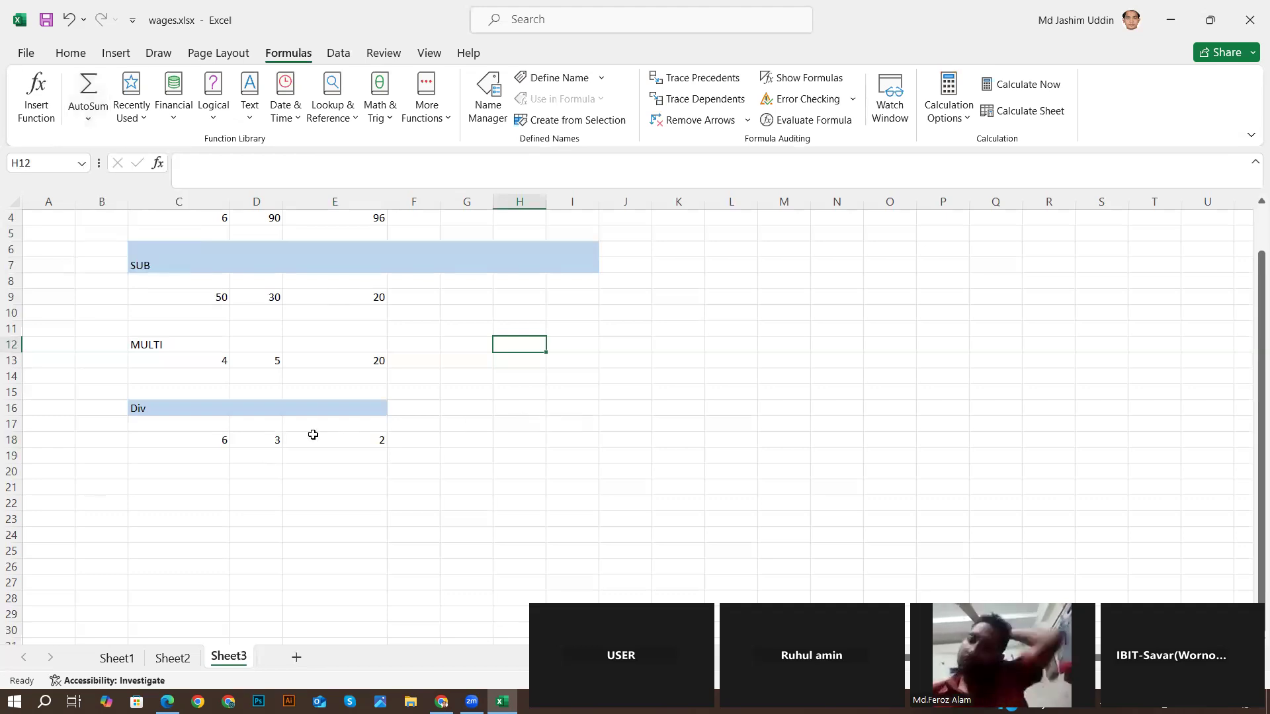
pyautogui.click(202, 443)
pyautogui.moveTo(240, 444); pyautogui.dragTo(368, 443)
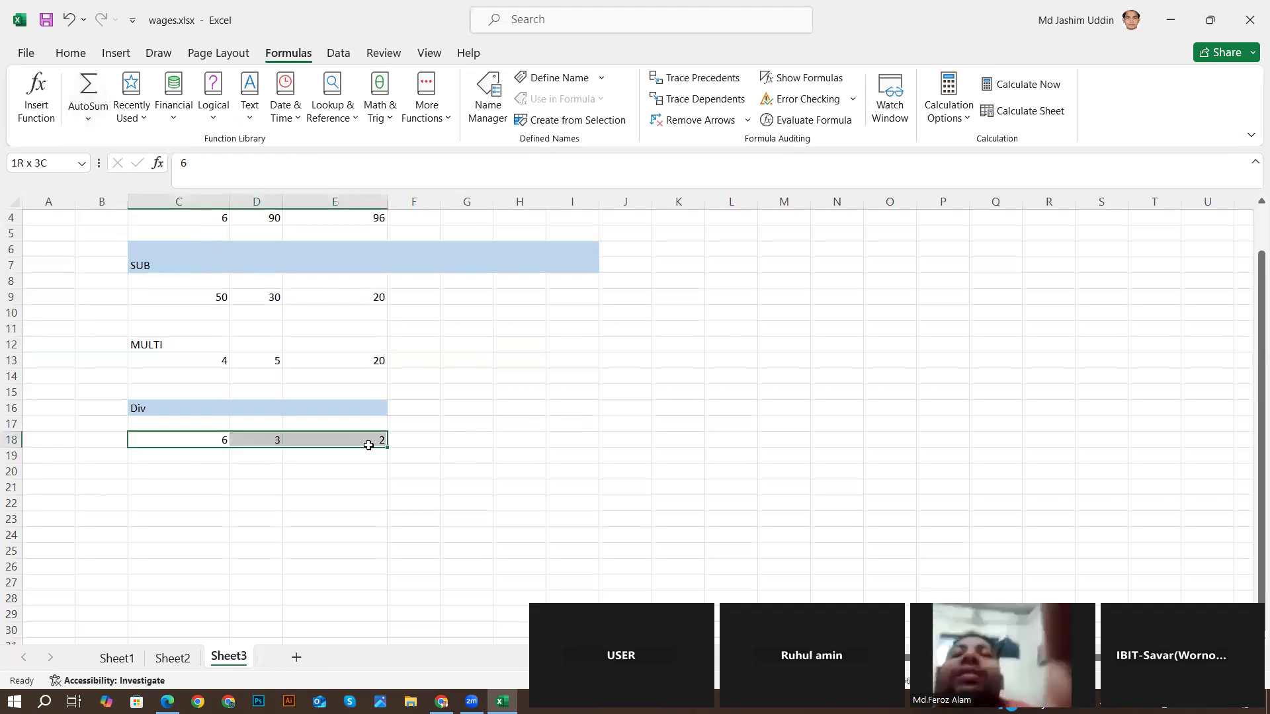
pyautogui.click(414, 446)
pyautogui.click(88, 119)
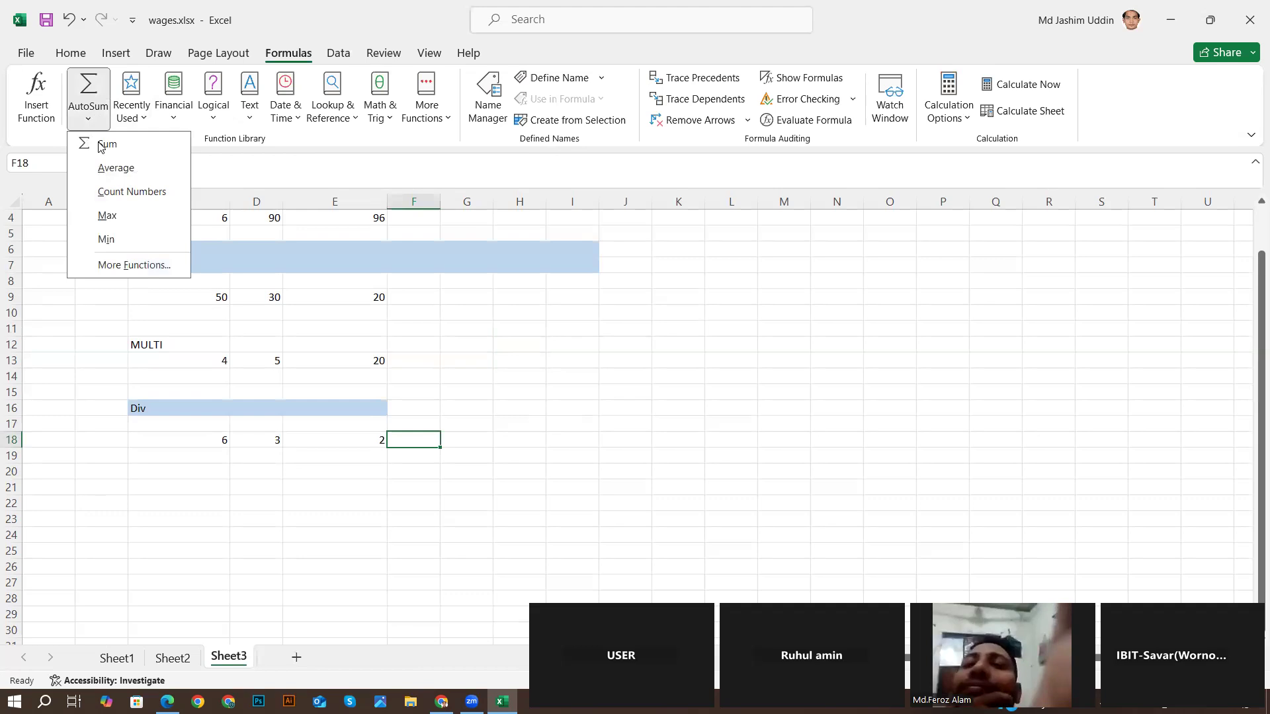
pyautogui.click(100, 143)
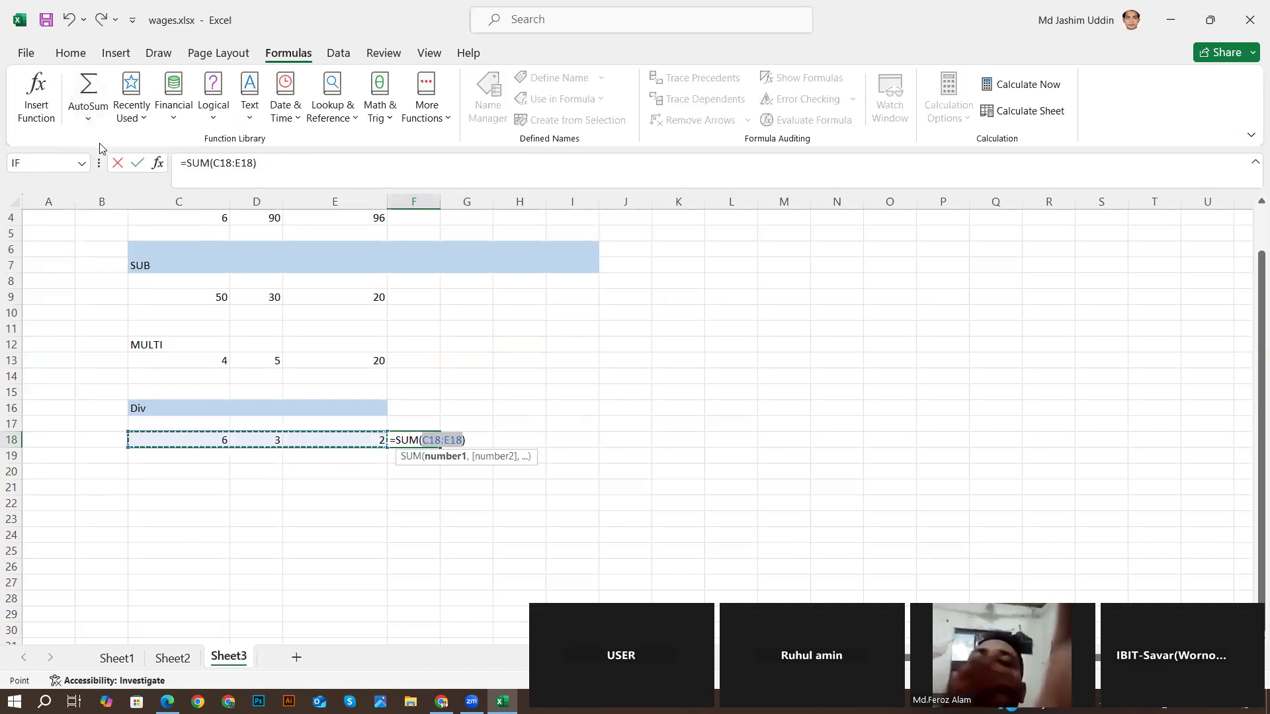
pyautogui.press('Return')
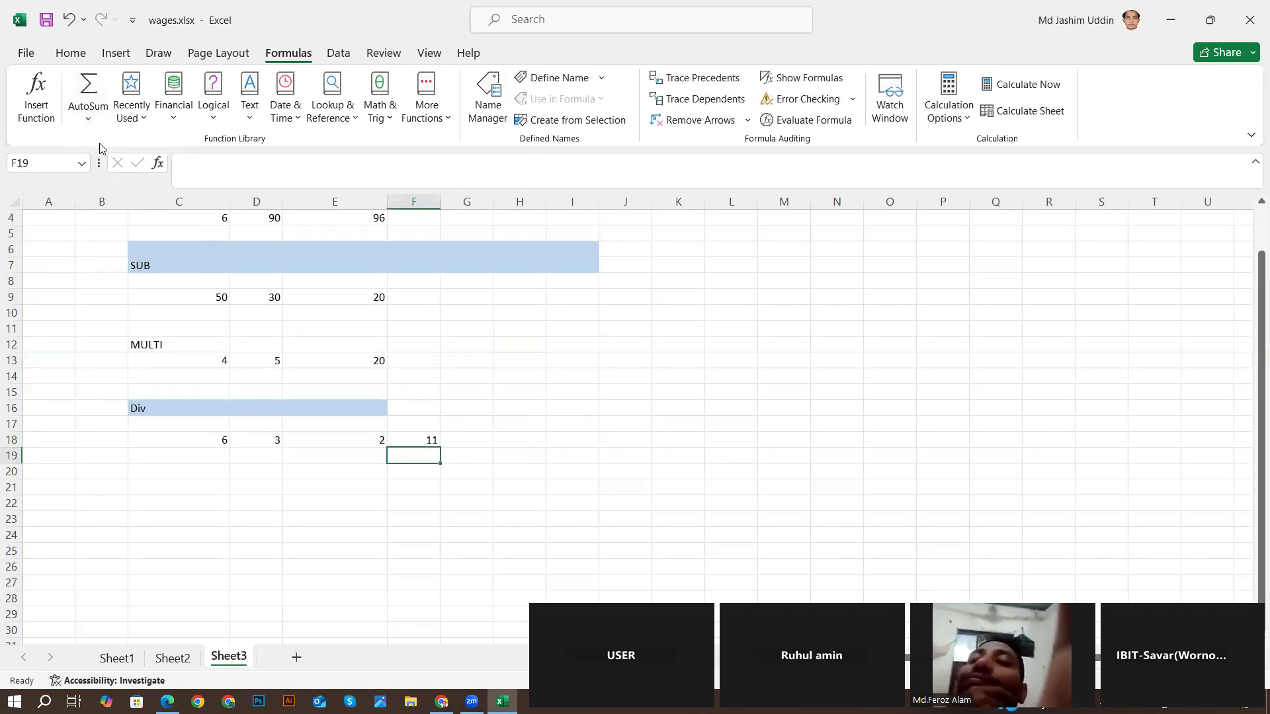
# - Insert AutoSum's Average function in F19 with the formula =AVERAGE(F18)
pyautogui.click(96, 124)
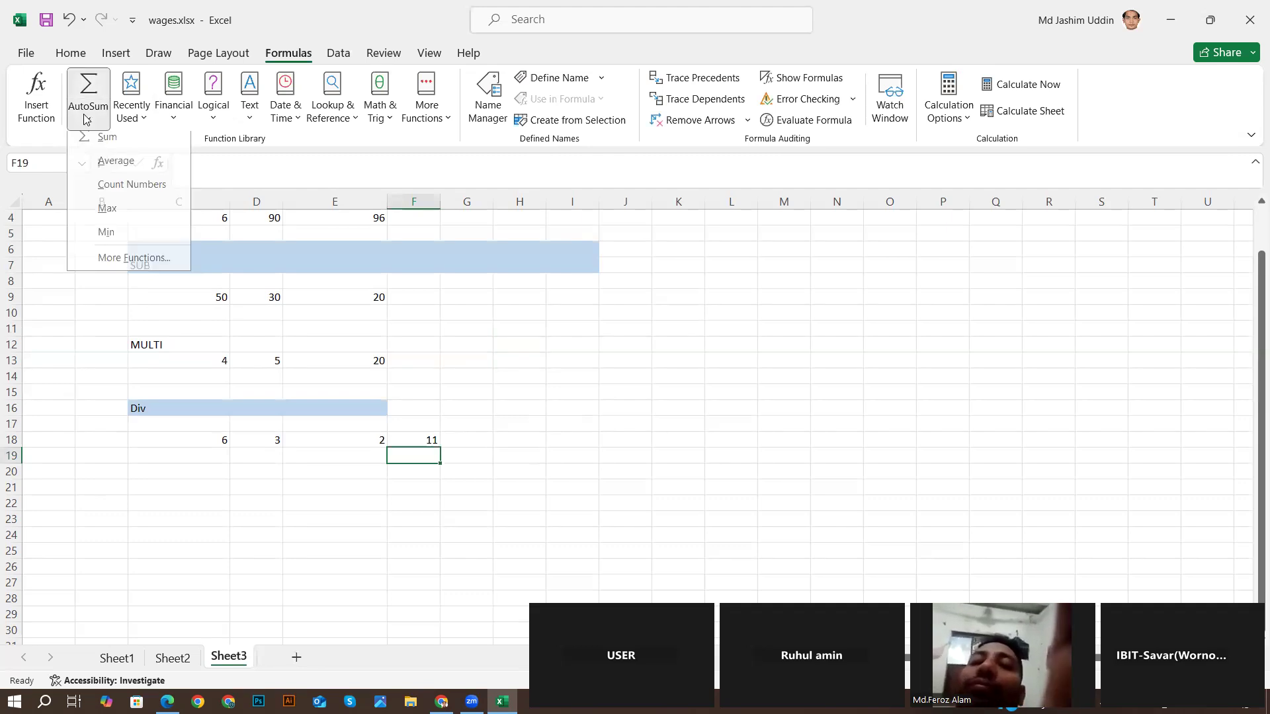
pyautogui.click(104, 170)
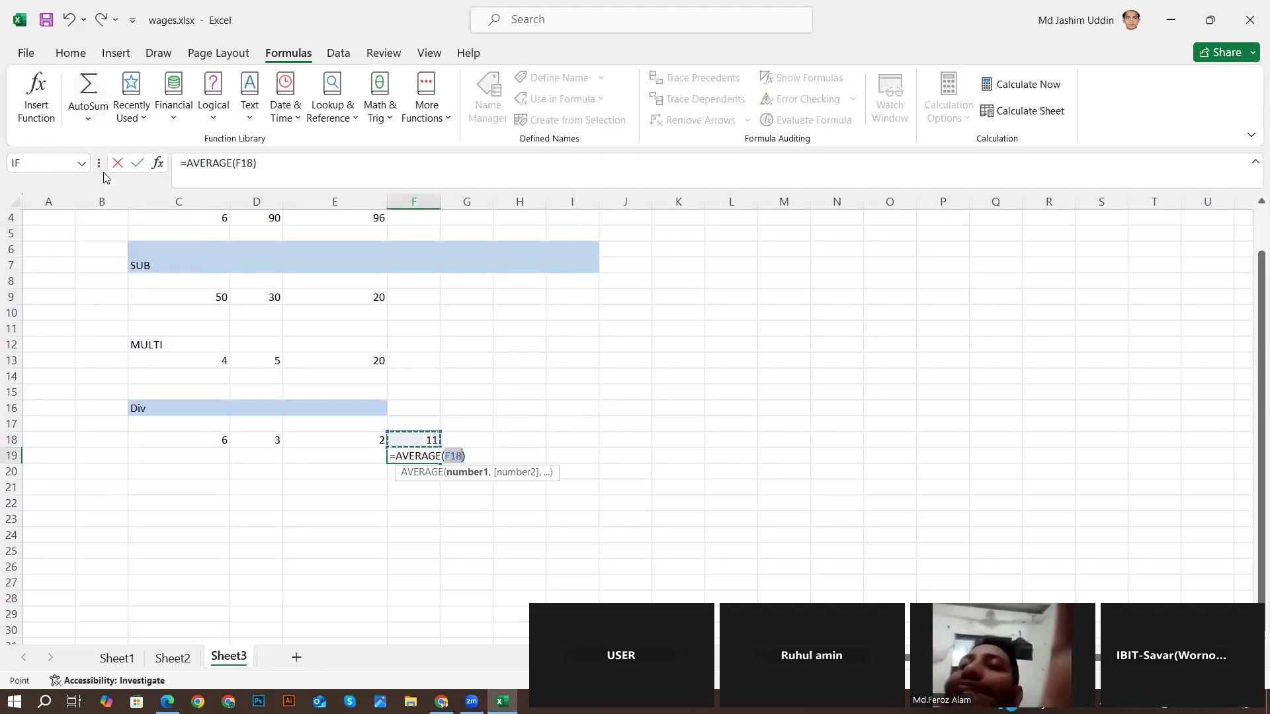
pyautogui.press('Return')
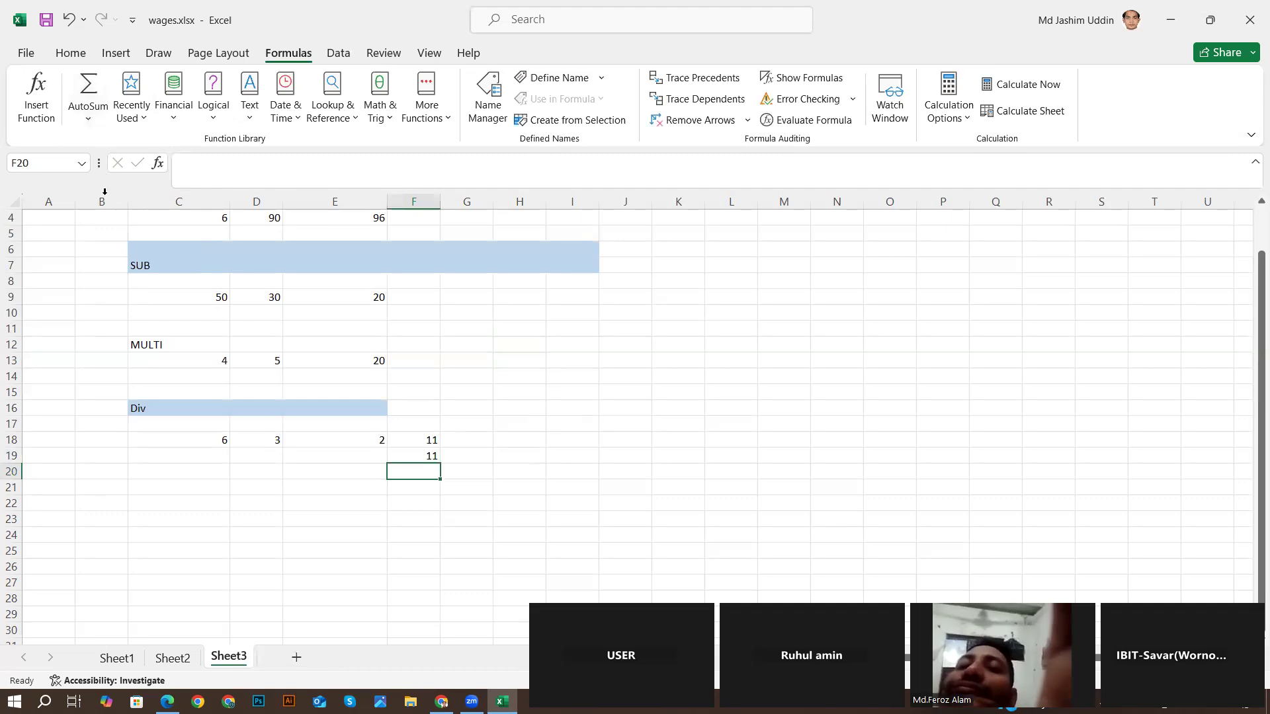
# - Delete the average formula from F19
pyautogui.click(423, 441)
pyautogui.click(462, 441)
pyautogui.click(426, 461)
pyautogui.press('BackSpace')
pyautogui.click(416, 520)
# - Use AutoSum's Average function in G18 to average the division row with =AVERAGE(C18:F18)
pyautogui.click(473, 441)
pyautogui.click(88, 119)
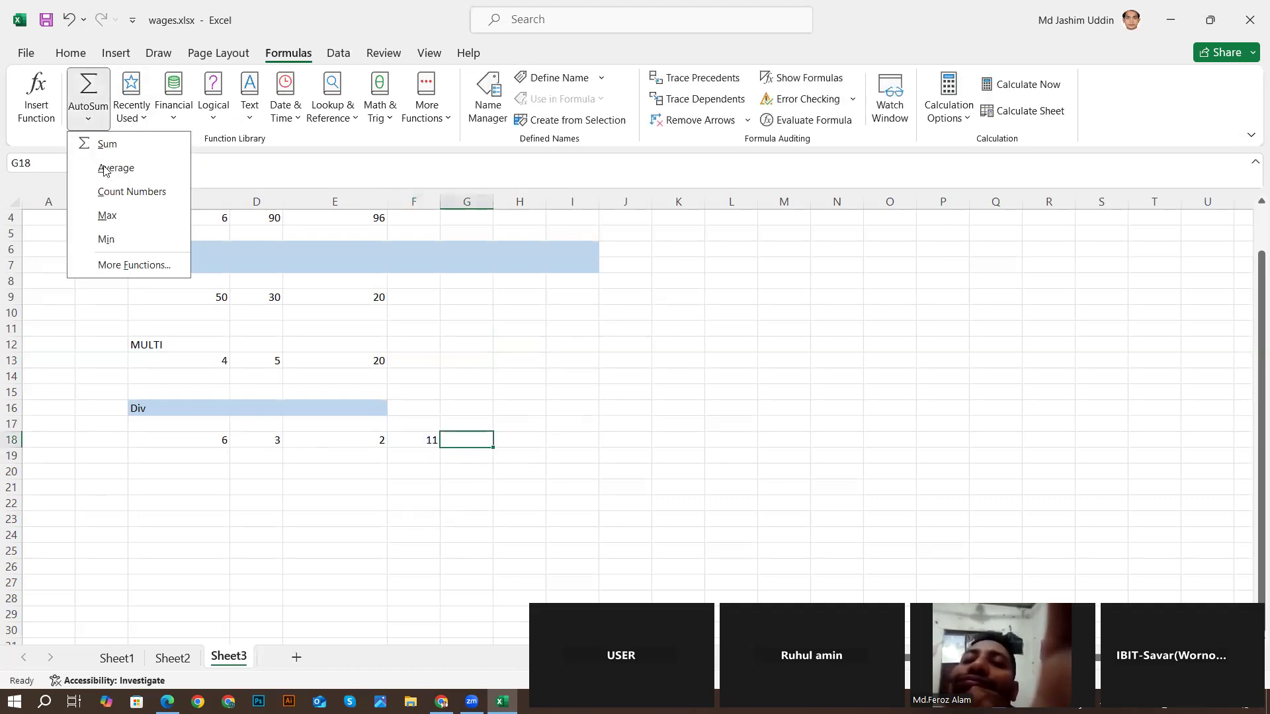
pyautogui.click(106, 169)
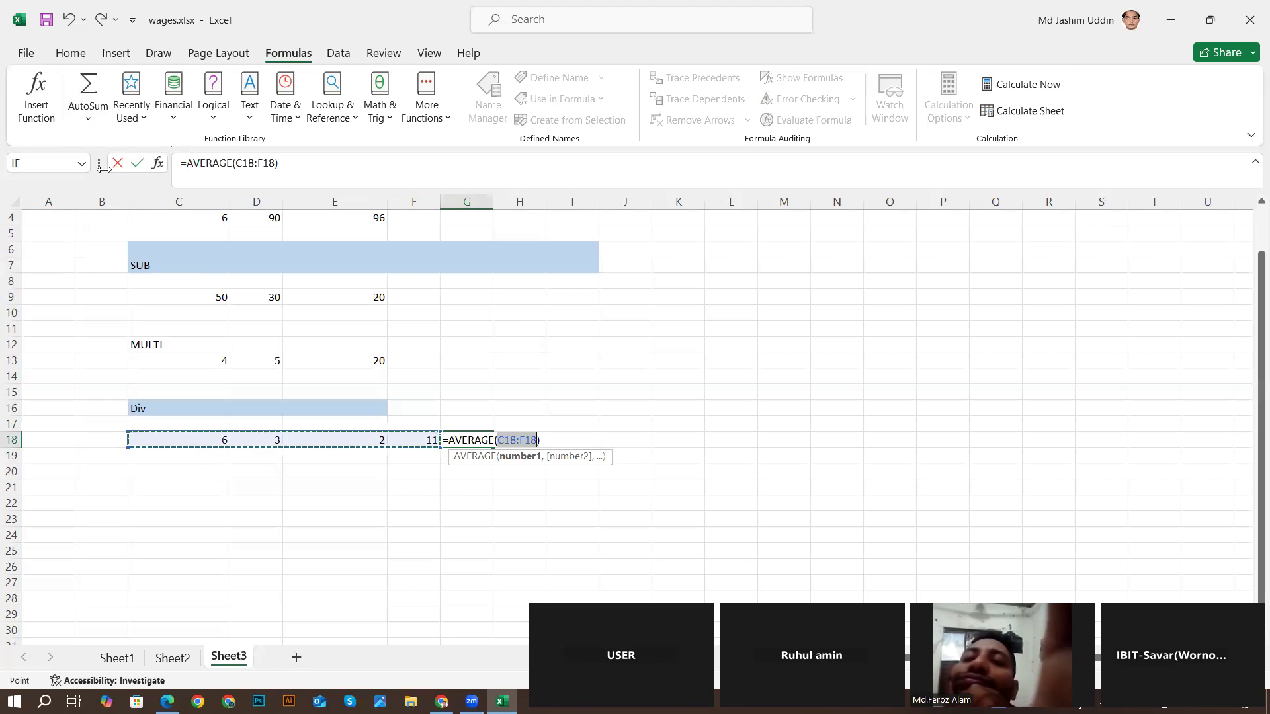
pyautogui.press('Return')
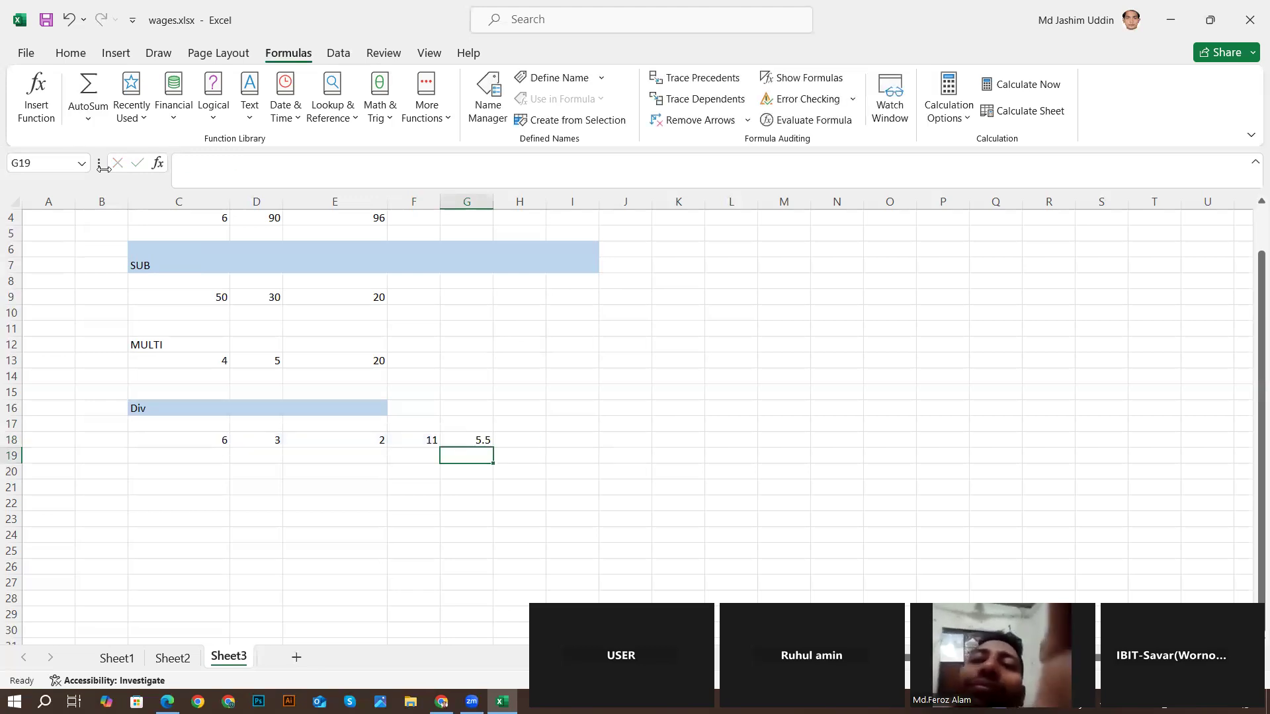
pyautogui.click(88, 118)
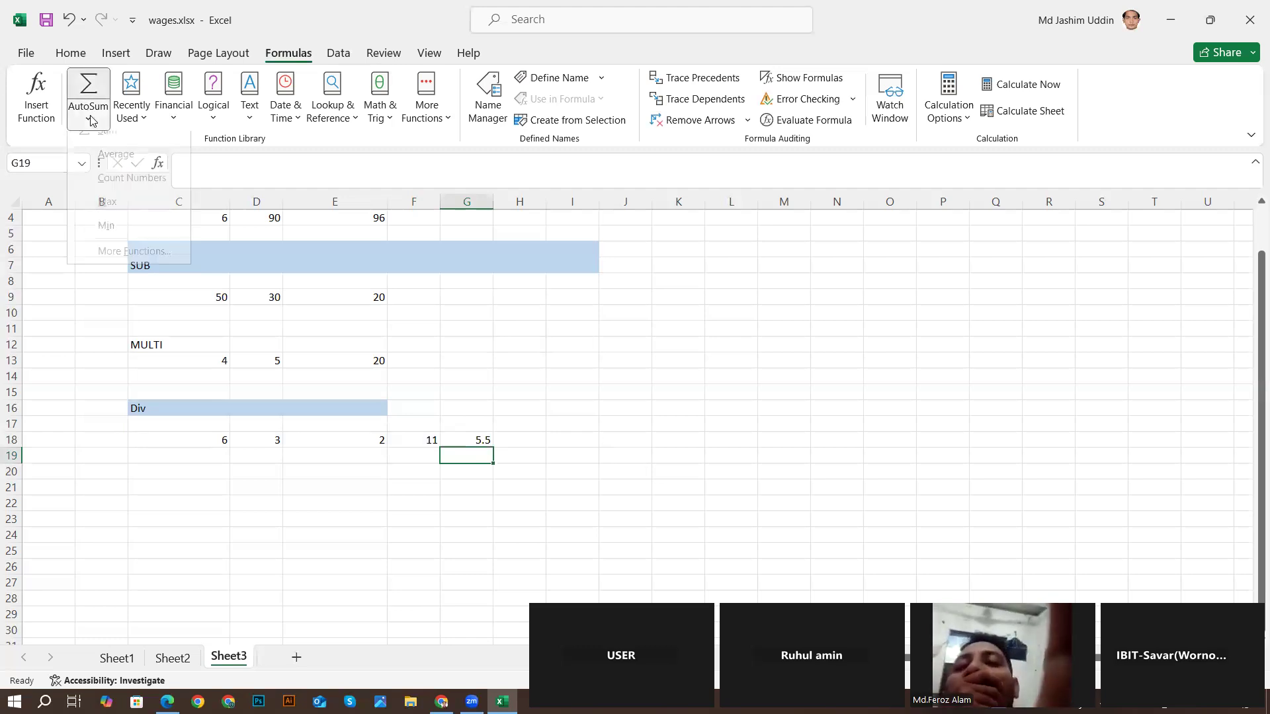
pyautogui.click(107, 215)
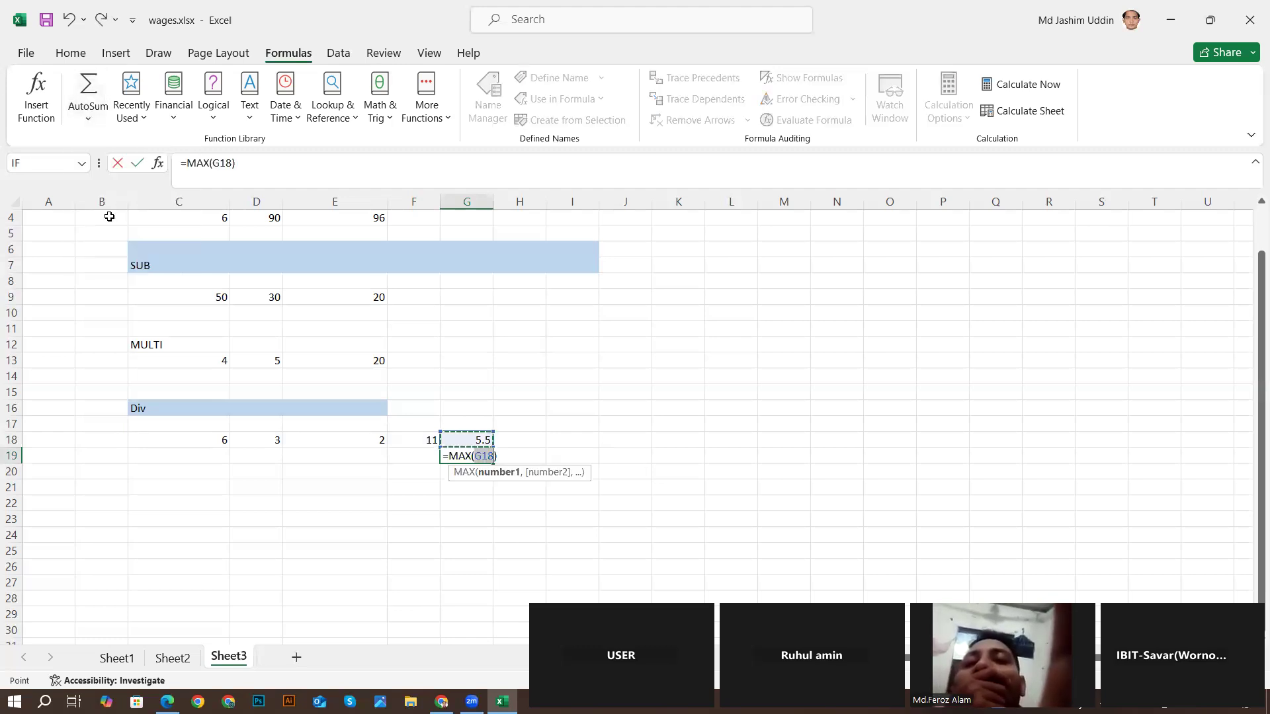
pyautogui.click(520, 444)
pyautogui.press('BackSpace')
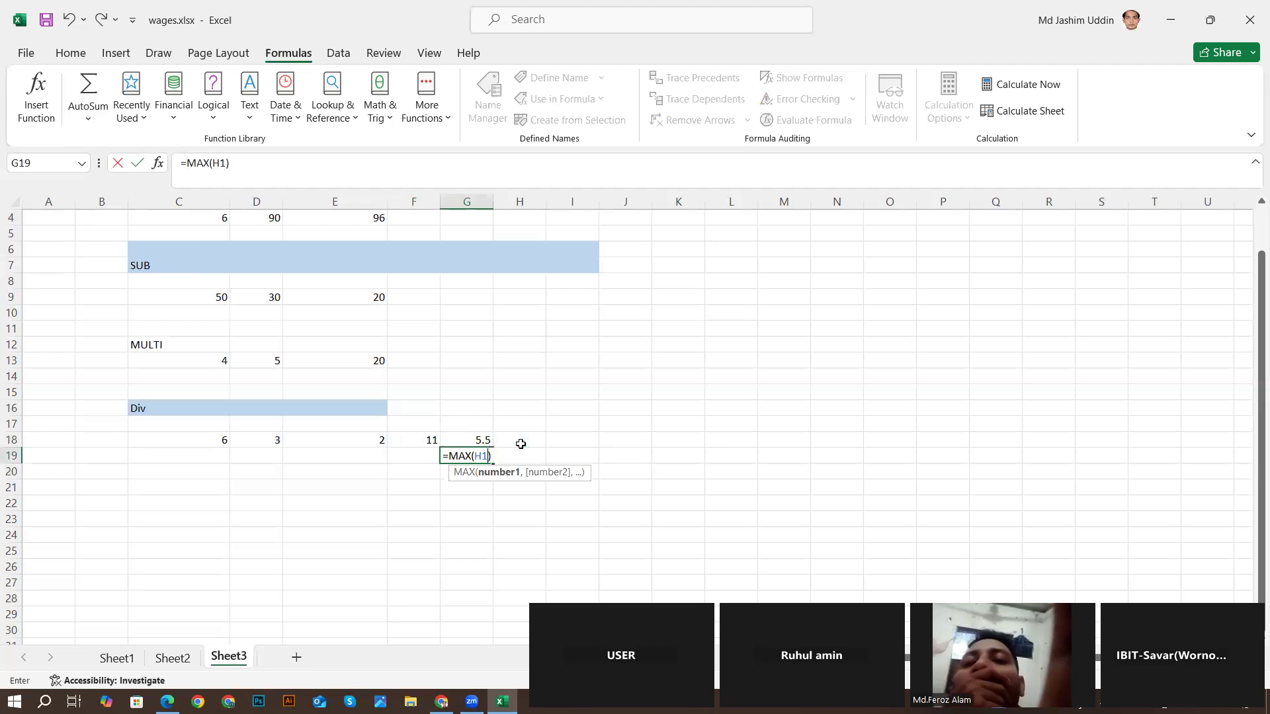
pyautogui.press('BackSpace')
pyautogui.press('BackSpace')
pyautogui.press('BackSpace')
pyautogui.press('BackSpace')
pyautogui.press('BackSpace')
pyautogui.press('BackSpace')
pyautogui.press('BackSpace')
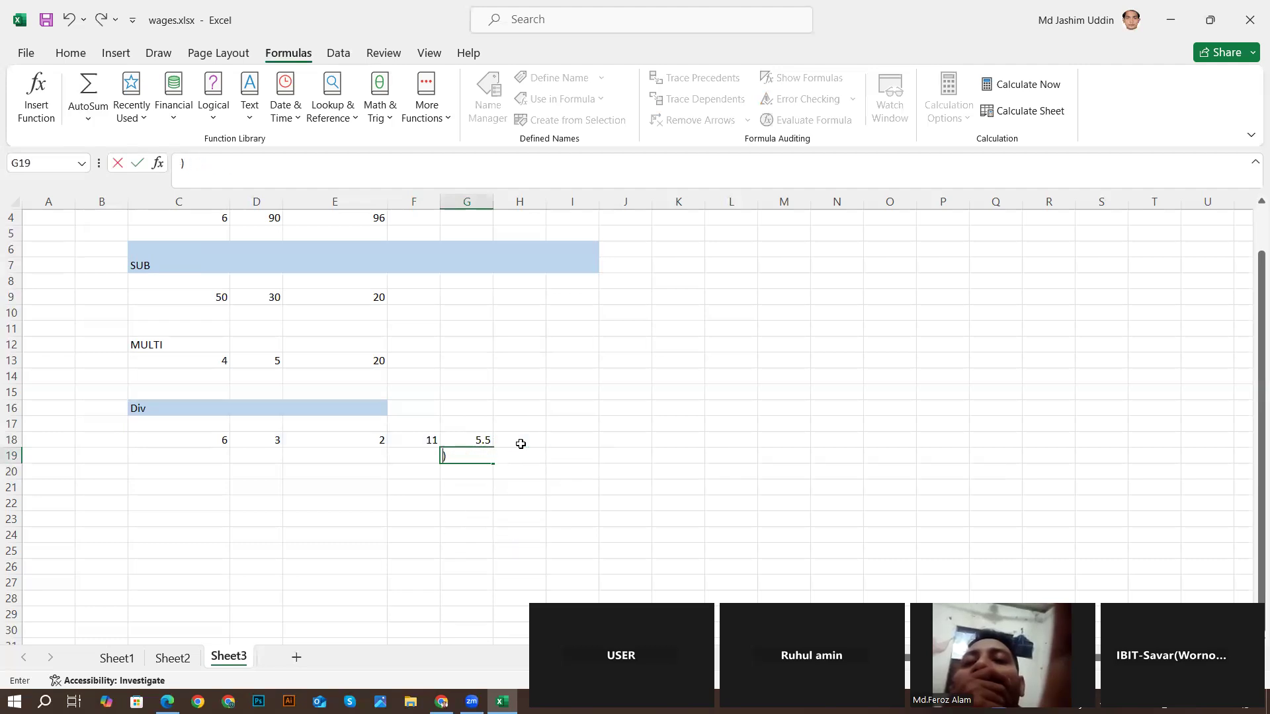
pyautogui.press('BackSpace')
pyautogui.press('Return')
# - Use AutoSum's Max function in H18 to find the division row's largest value with =MAX(C18:G18)
pyautogui.click(537, 445)
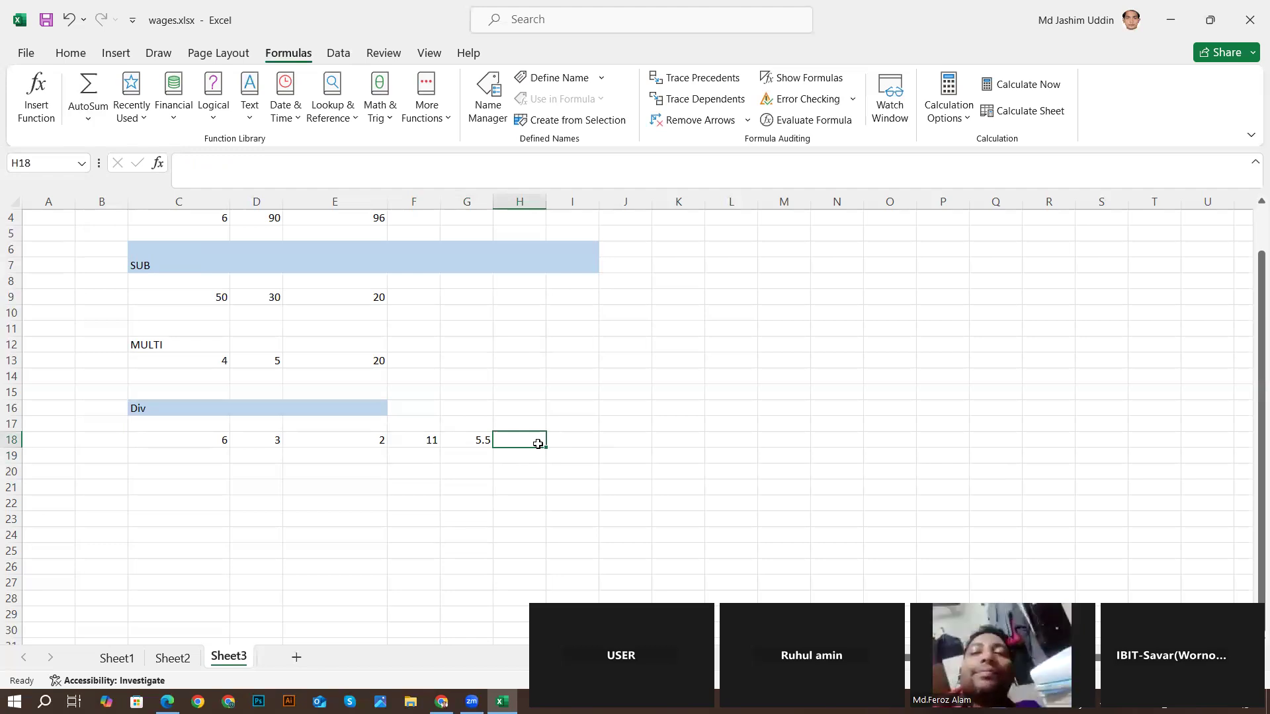
pyautogui.click(88, 116)
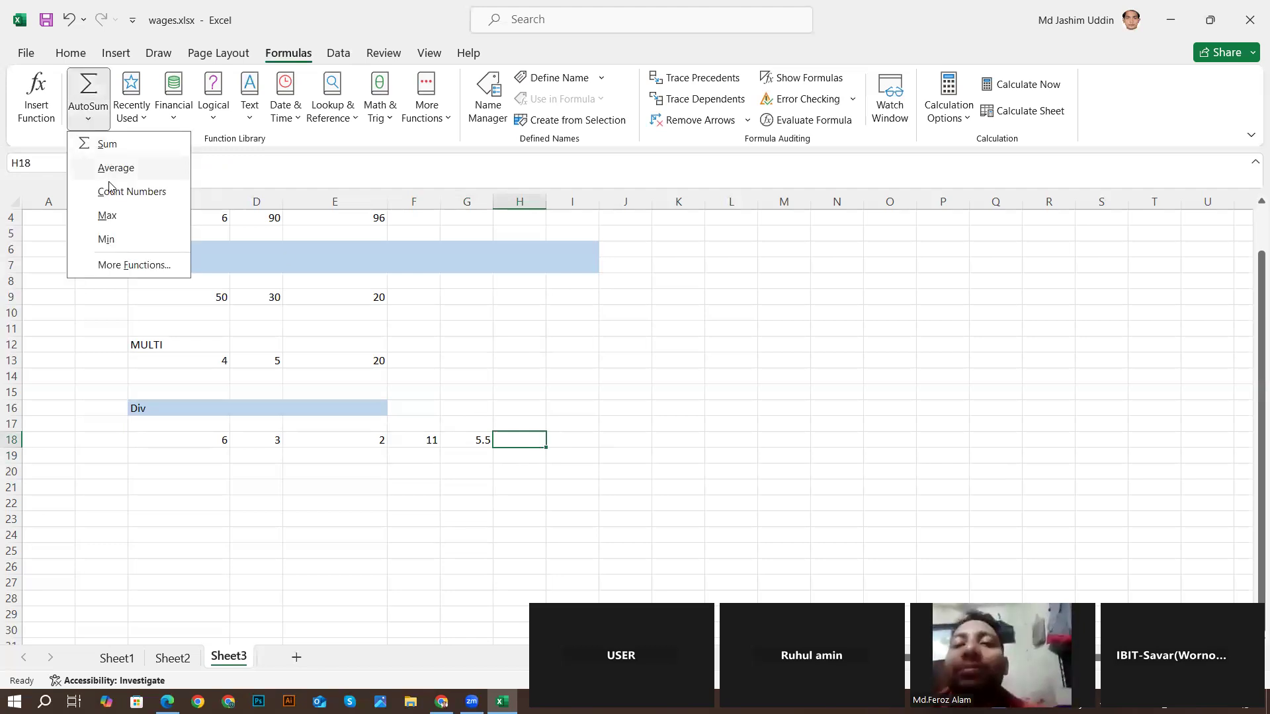
pyautogui.click(107, 216)
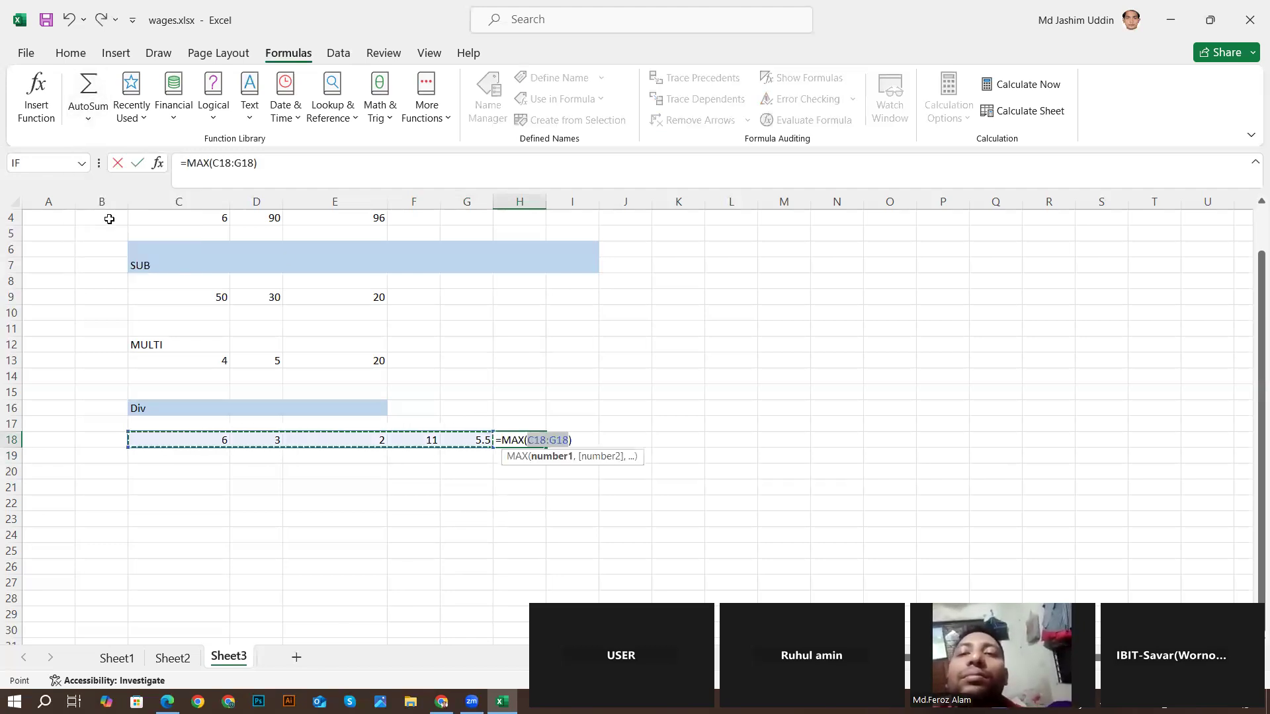
pyautogui.press('Return')
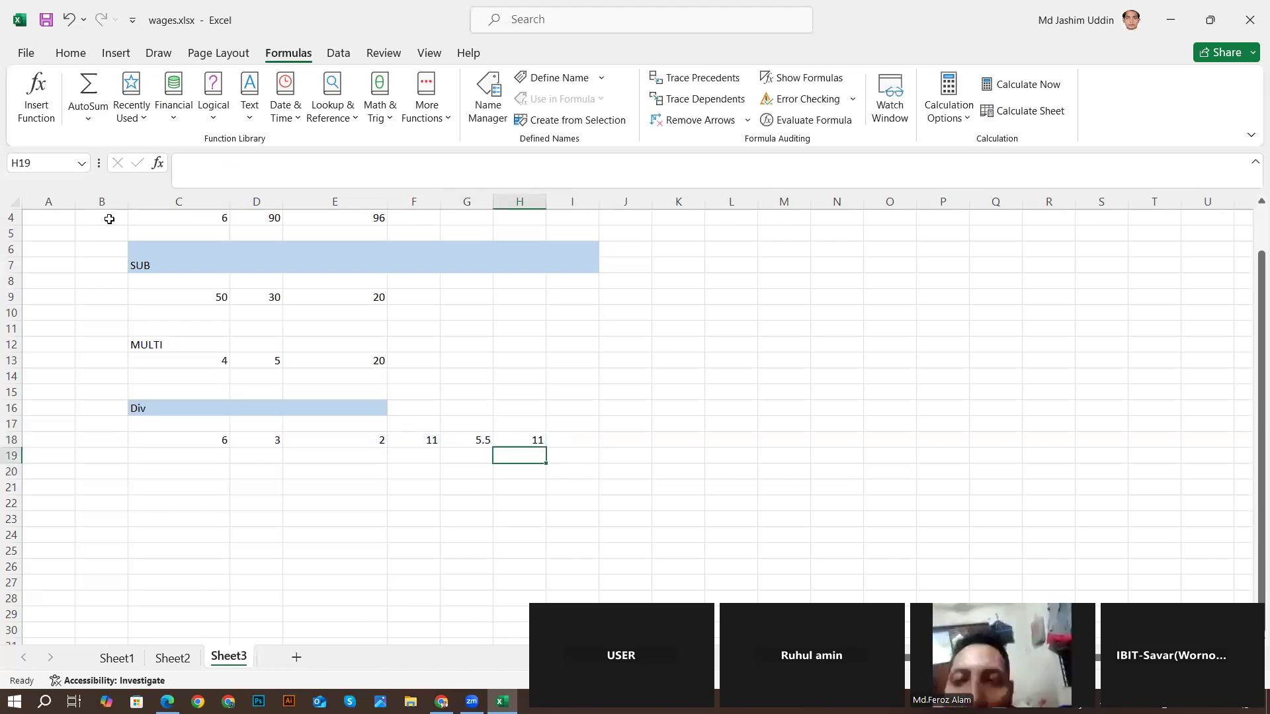
# - Use AutoSum's Min function in I18 to find the division row's smallest value with =MIN(C18:H18)
pyautogui.click(555, 441)
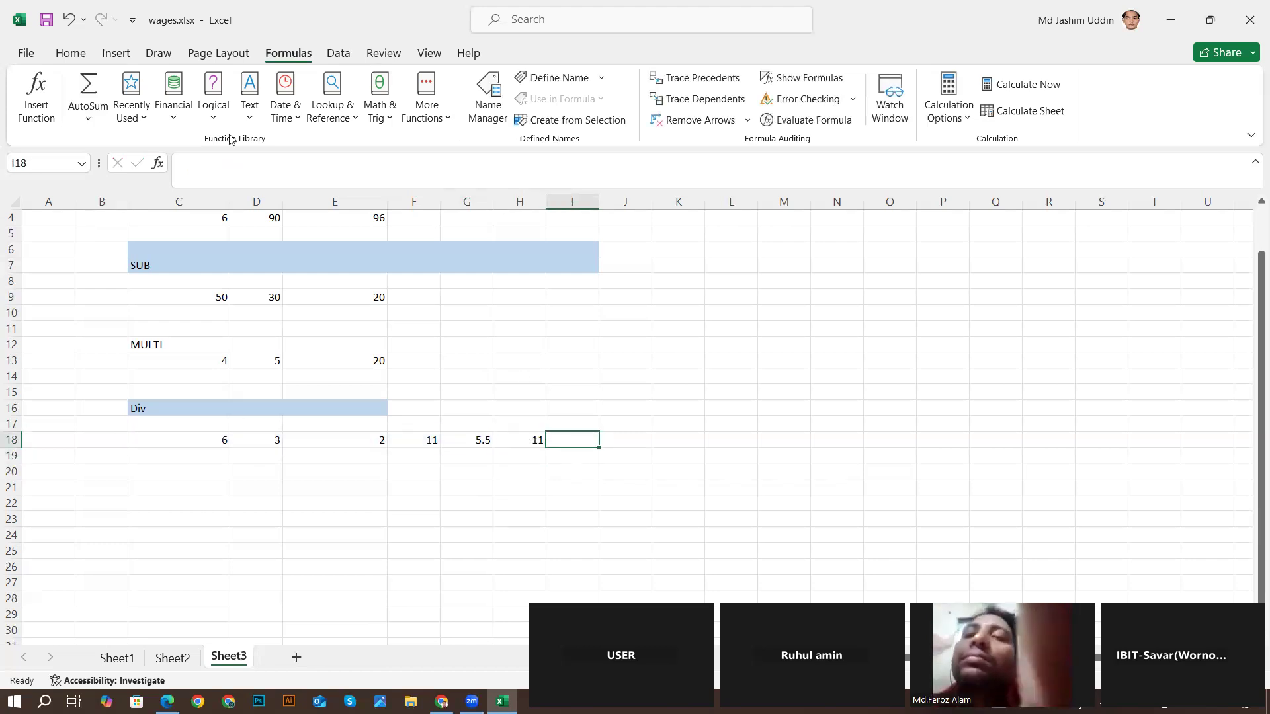
pyautogui.click(84, 123)
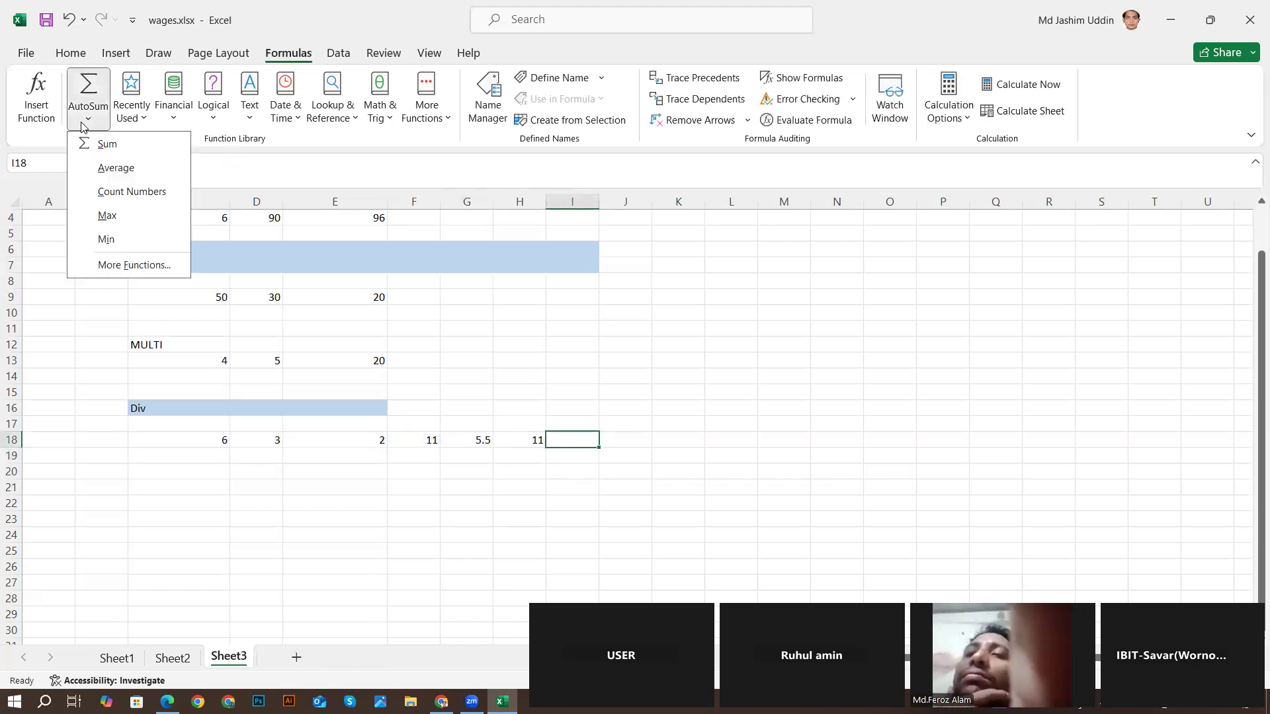
pyautogui.click(104, 240)
pyautogui.press('Return')
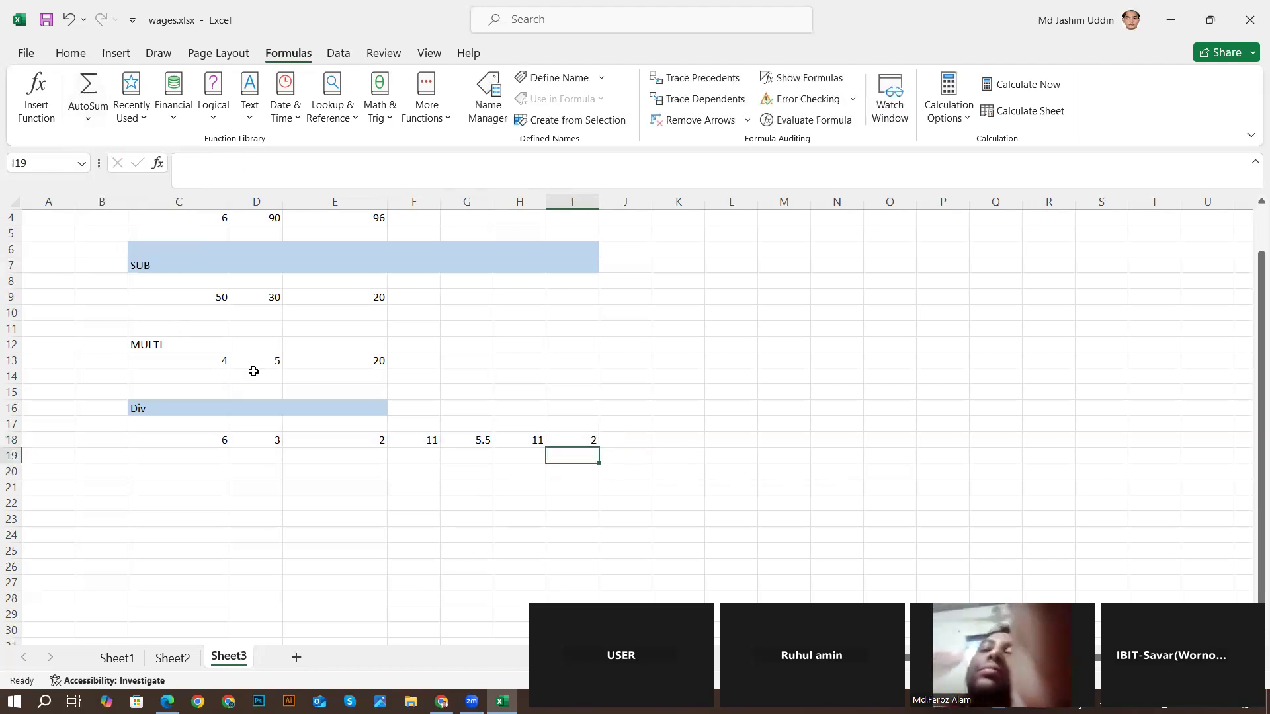
pyautogui.click(577, 437)
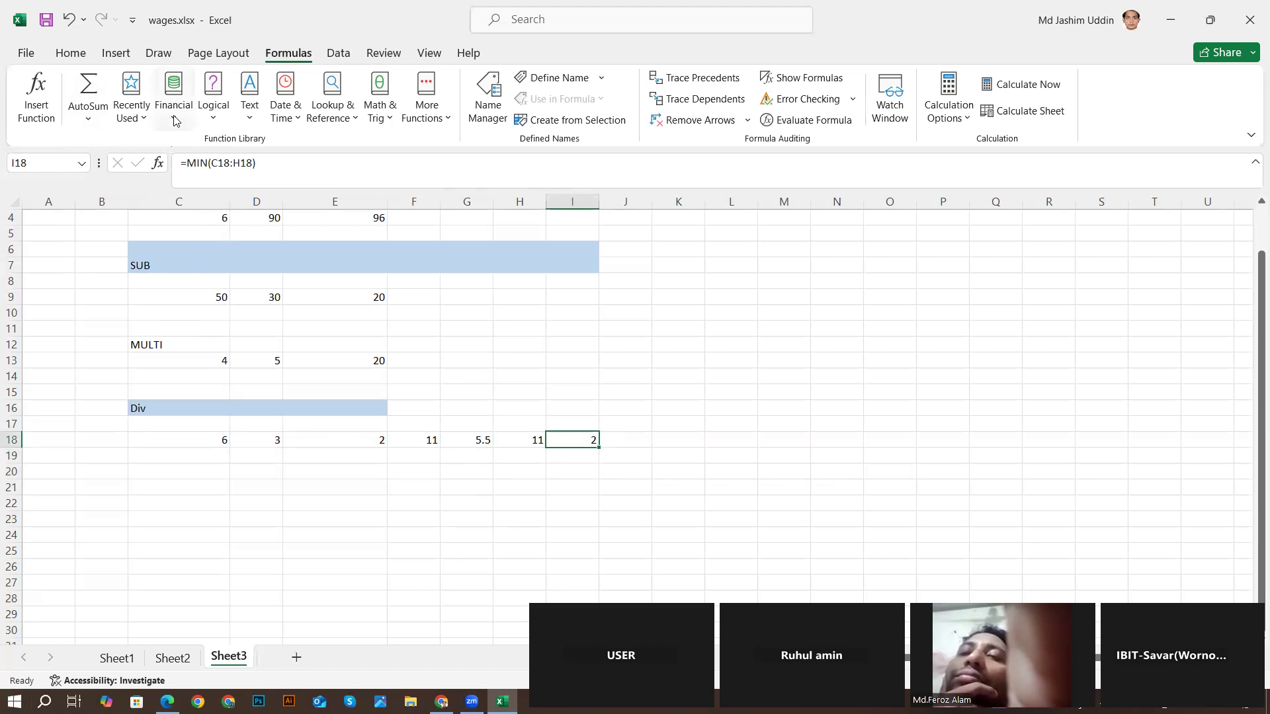
pyautogui.click(213, 119)
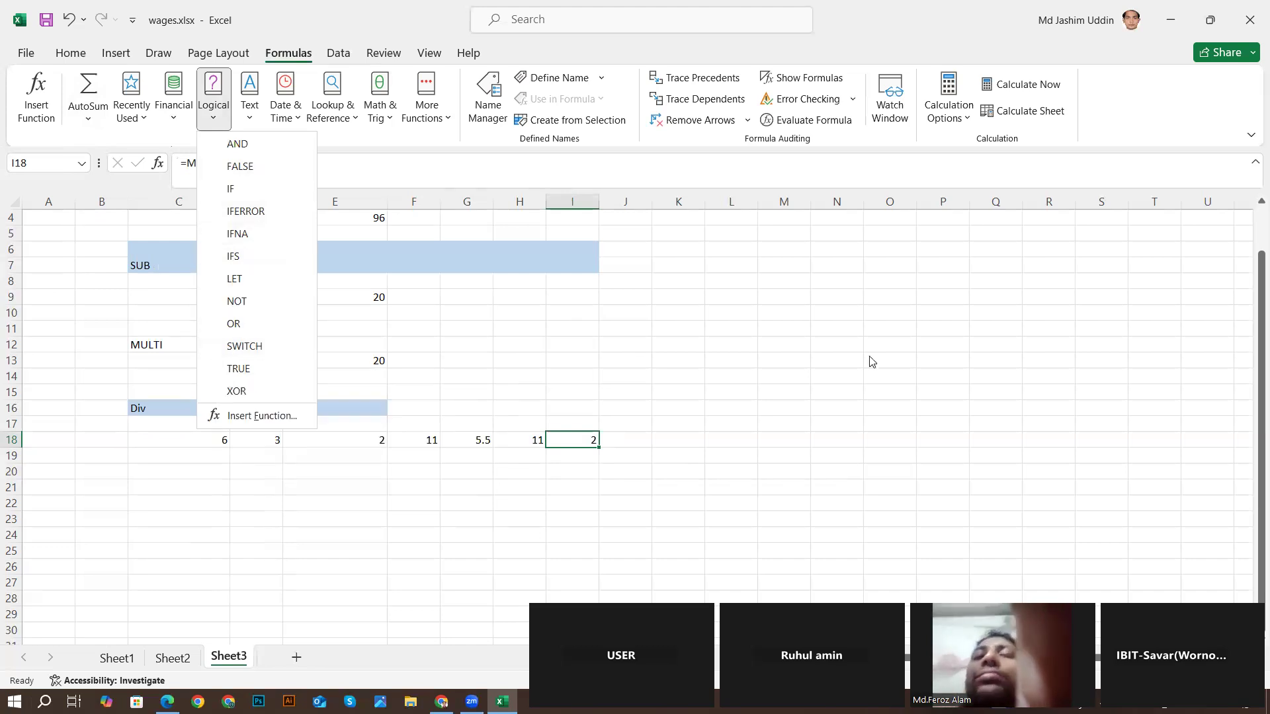
pyautogui.press('Escape')
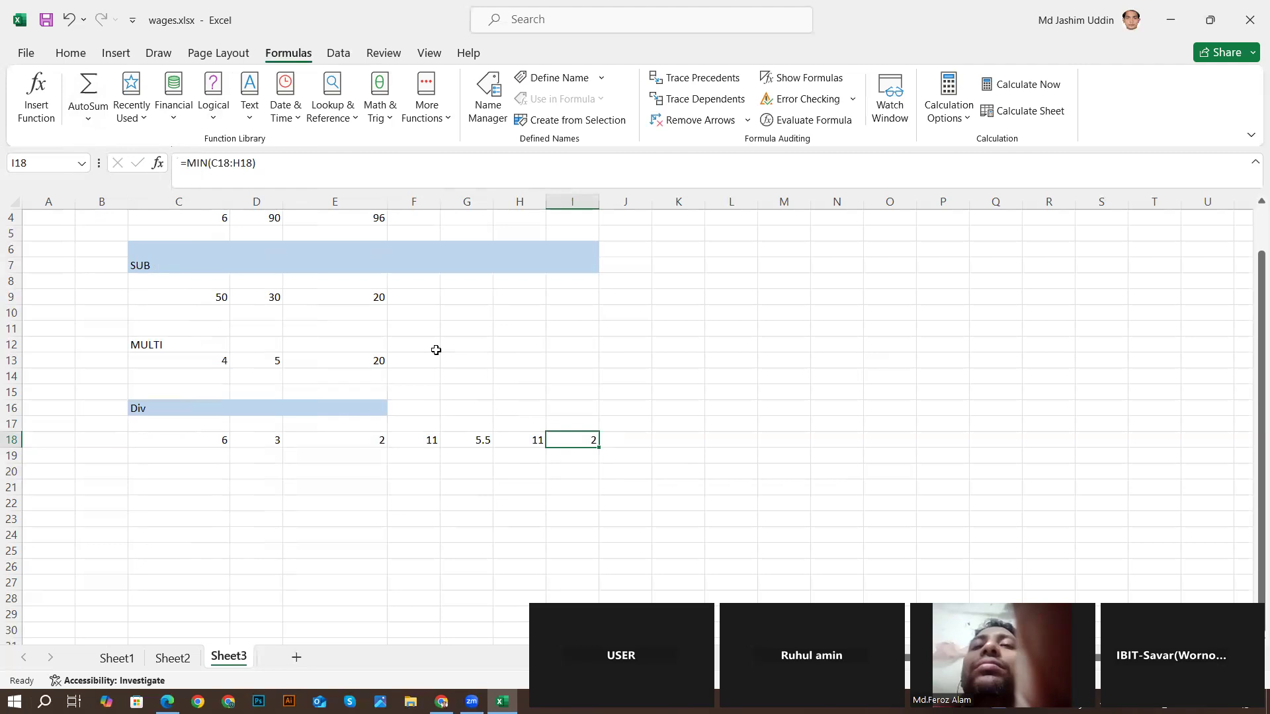
pyautogui.click(217, 119)
pyautogui.click(216, 119)
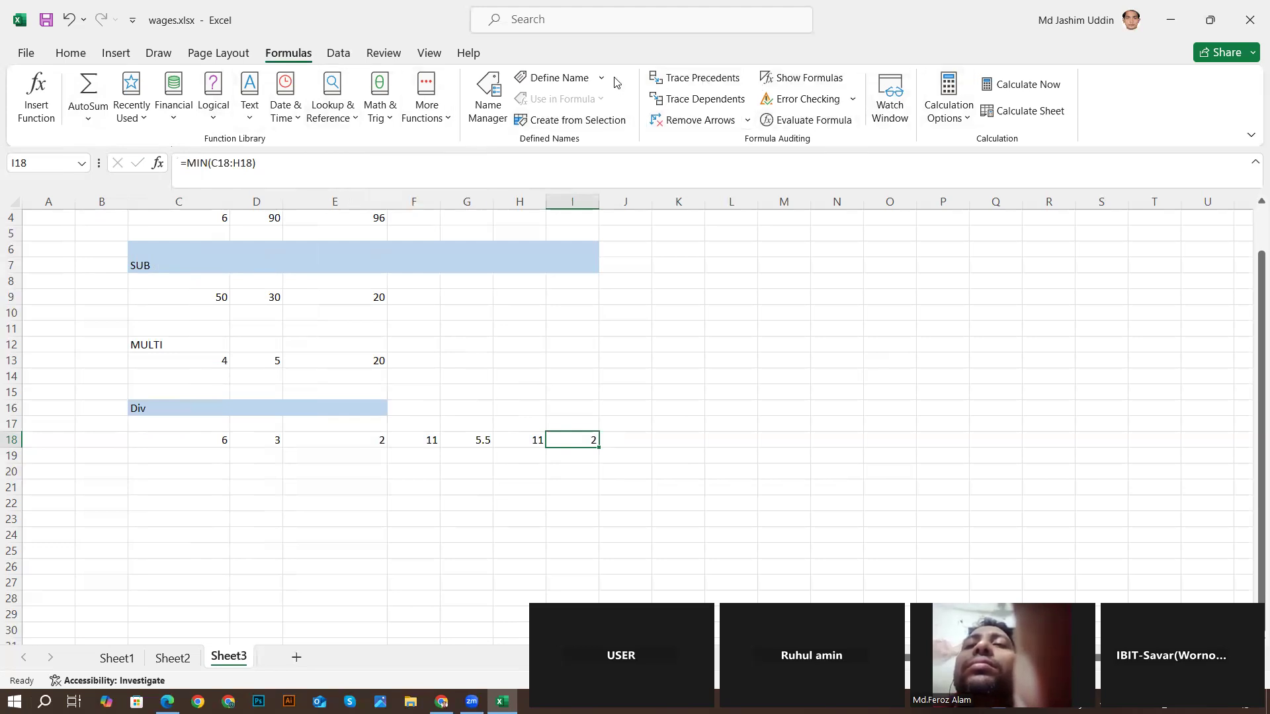
pyautogui.click(89, 121)
pyautogui.click(26, 122)
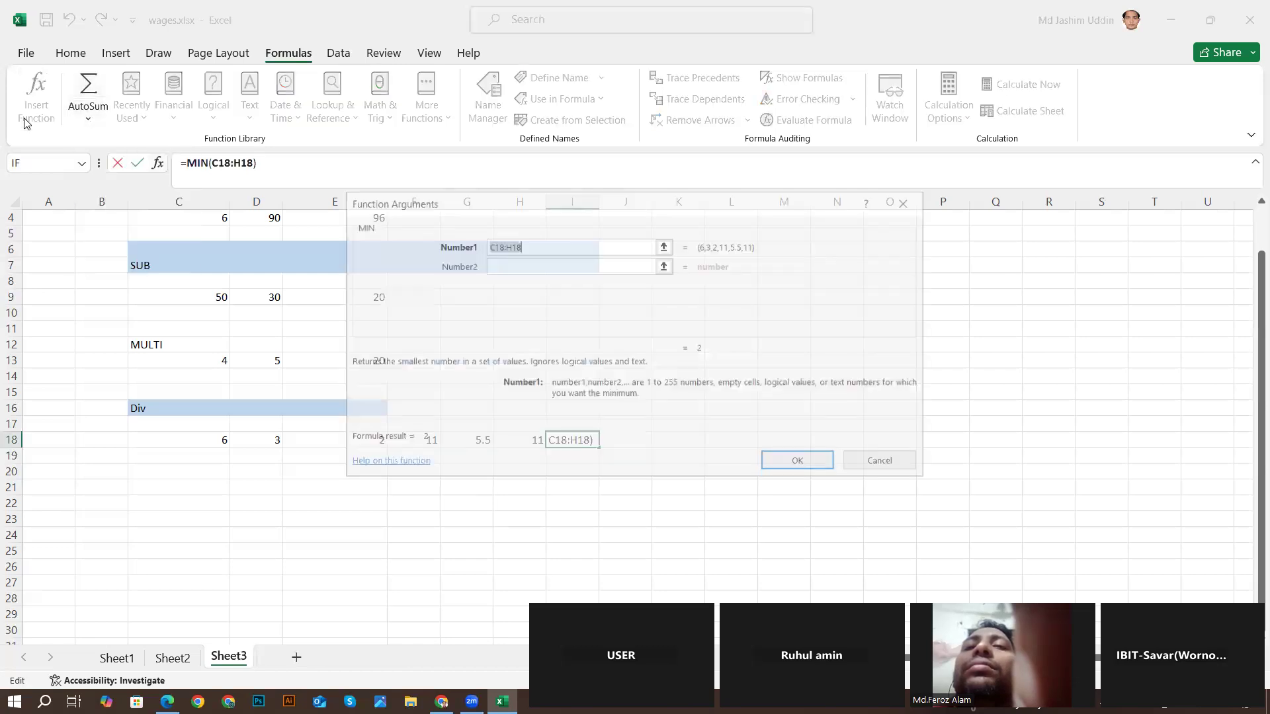
pyautogui.click(665, 265)
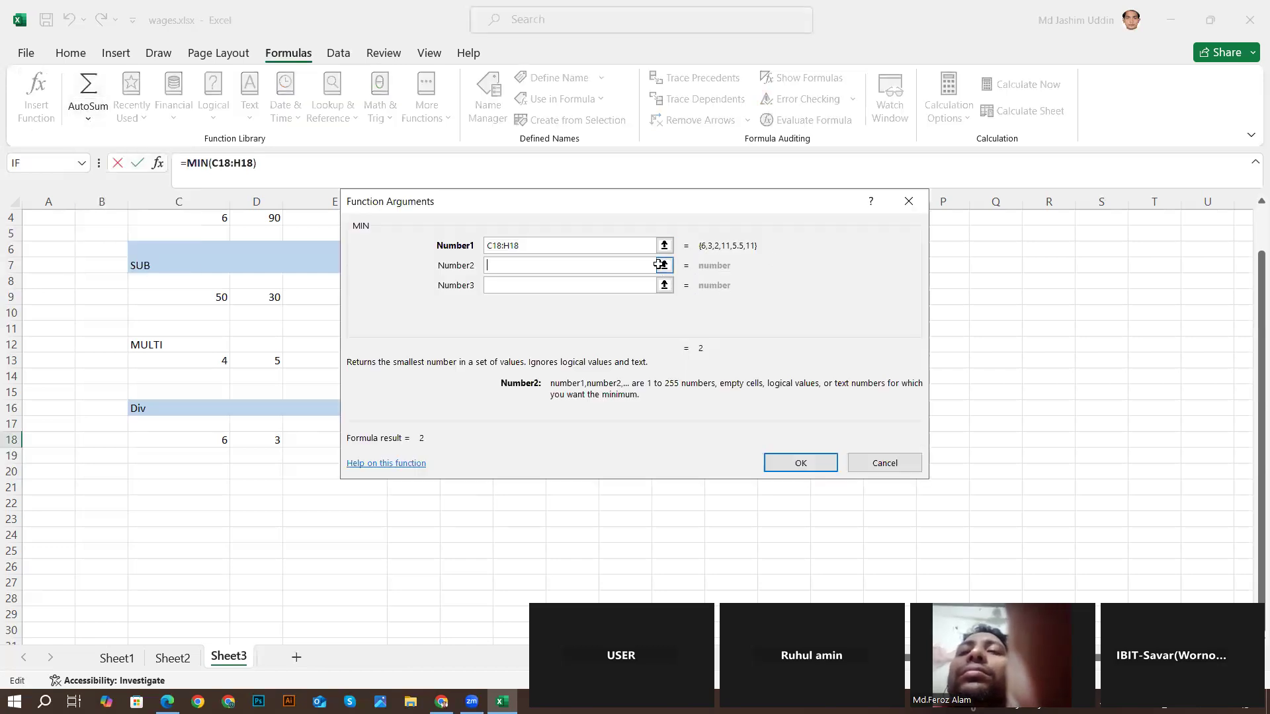
pyautogui.click(908, 201)
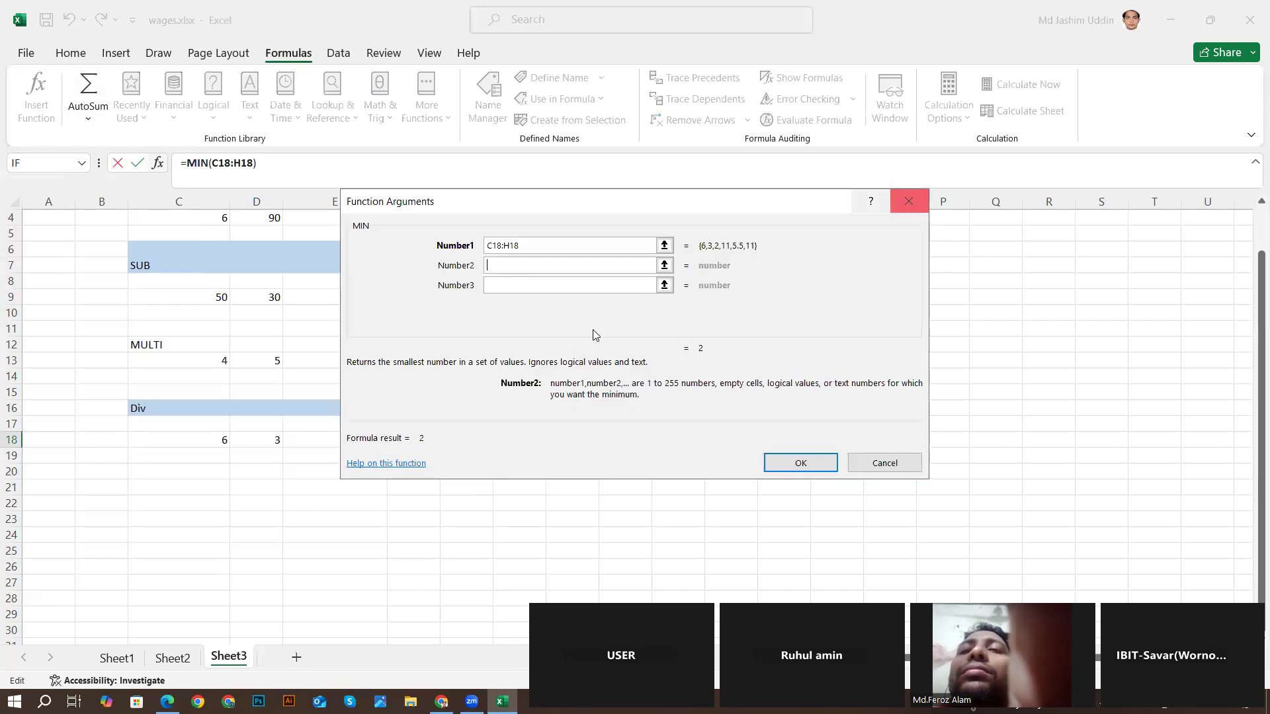
pyautogui.click(861, 467)
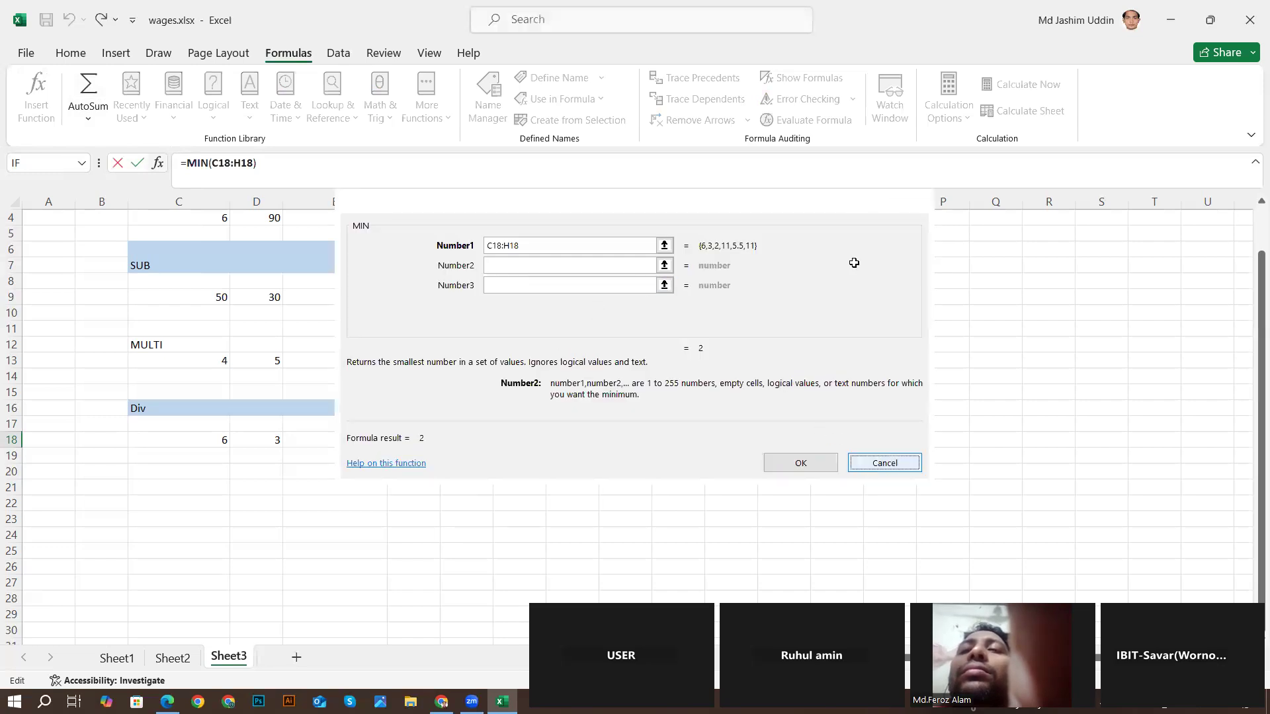
# - Enter "jan" in L15 and autofill the abbreviated month names down to L30
pyautogui.scroll(-3, 508, 442)
pyautogui.scroll(2, 629, 390)
pyautogui.click(749, 341)
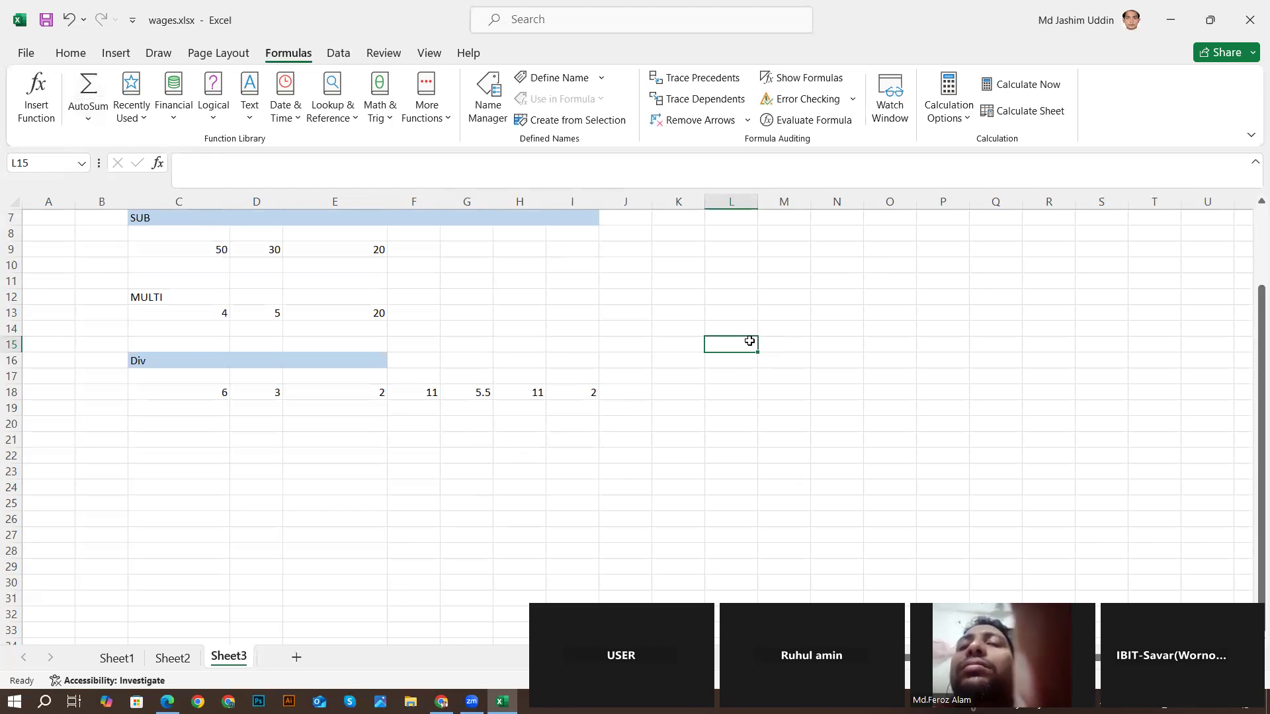
pyautogui.write('jan')
pyautogui.click(729, 391)
pyautogui.click(749, 343)
pyautogui.moveTo(758, 351); pyautogui.dragTo(727, 592)
# - Enter "January" in M14 and autofill the full month names down to M28
pyautogui.click(791, 341)
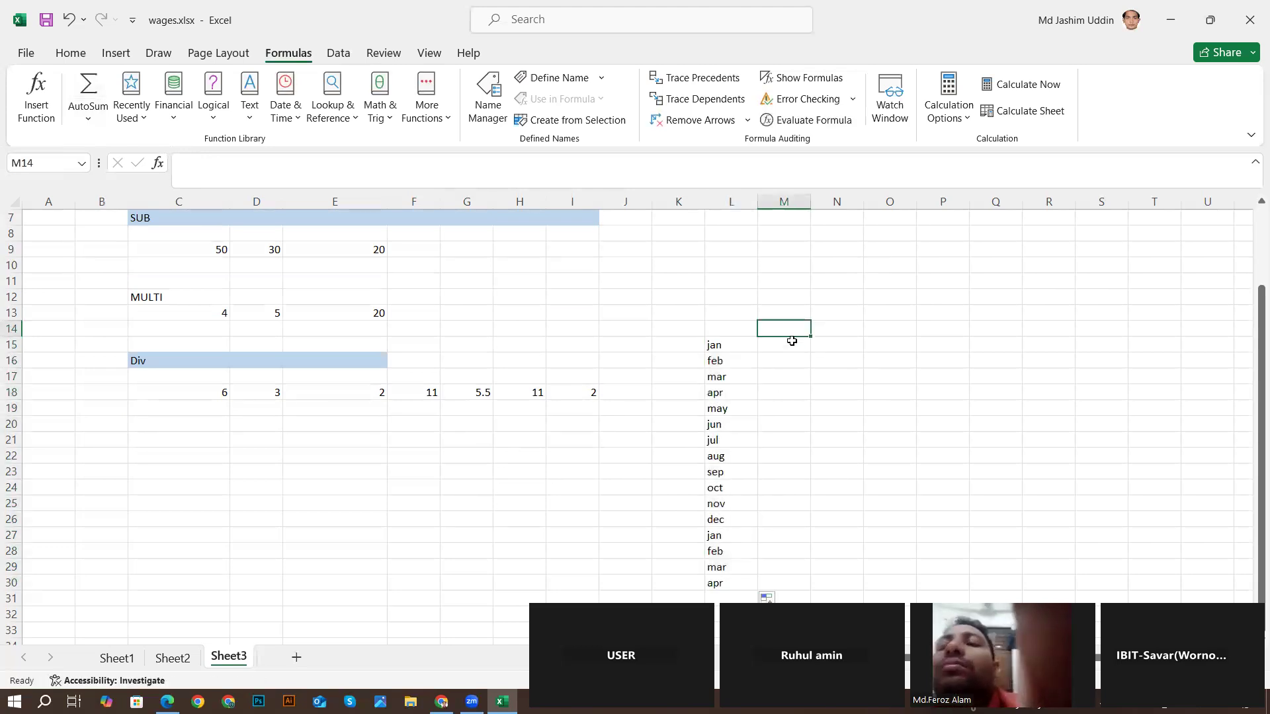
pyautogui.write('Janu')
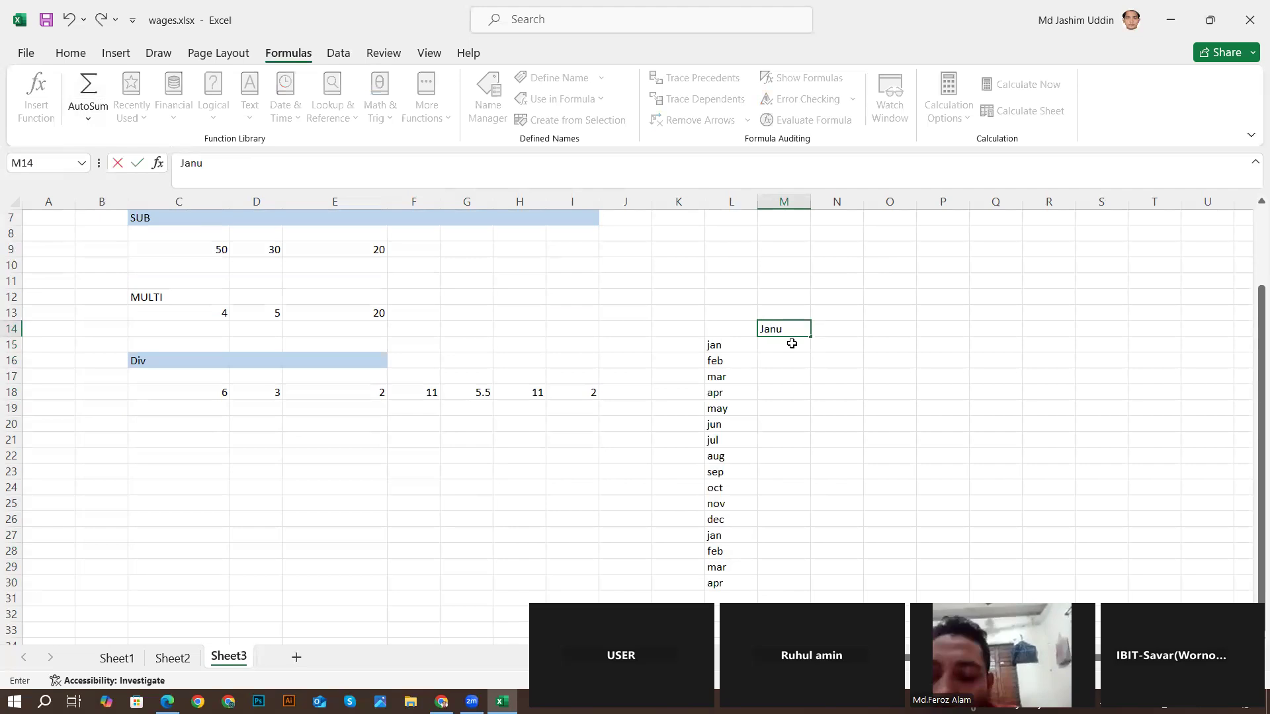
pyautogui.click(799, 427)
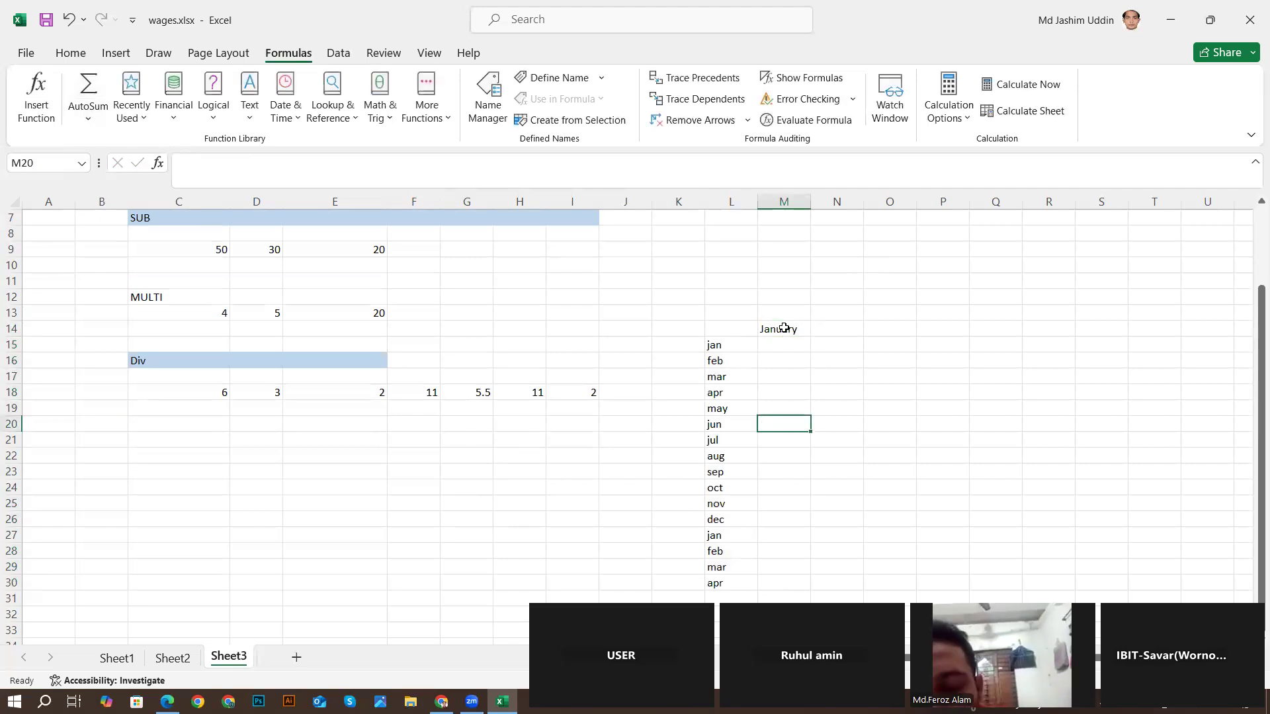
pyautogui.click(804, 329)
pyautogui.moveTo(811, 337); pyautogui.dragTo(810, 554)
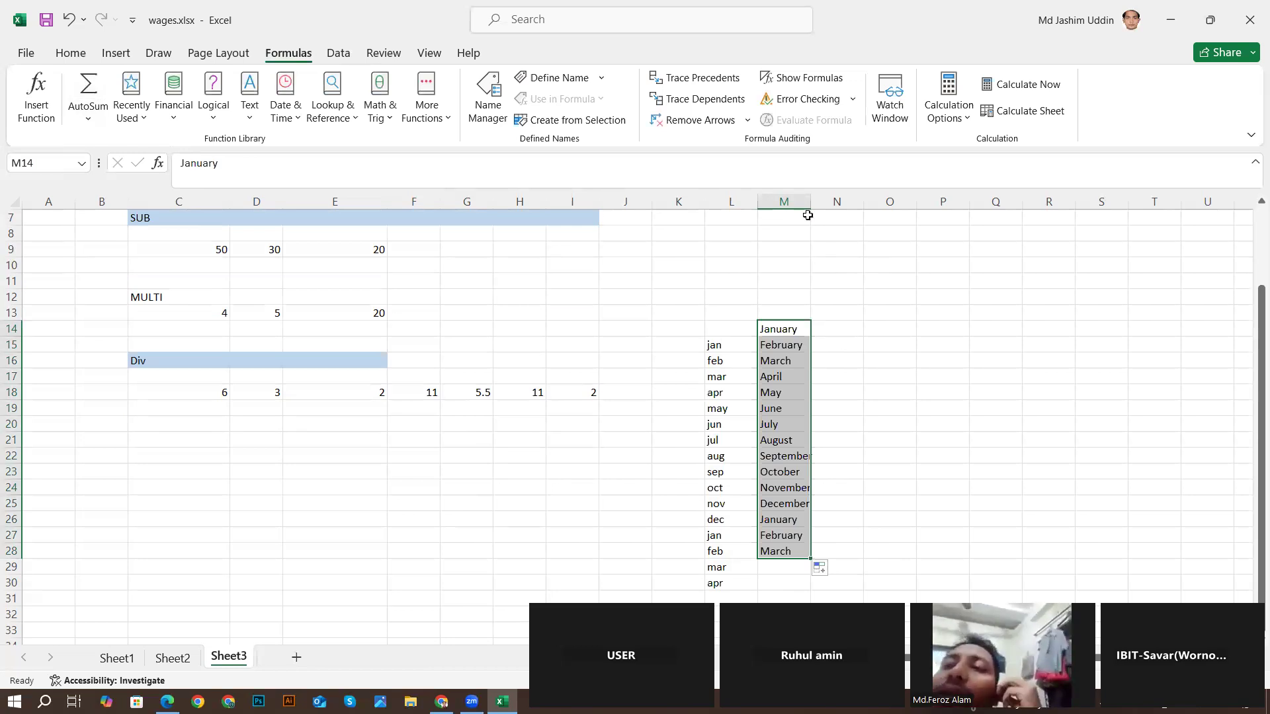
# - Widen column M to fit the month names and autofill January from M14 across row 14 to August in T14
pyautogui.click(787, 201)
pyautogui.moveTo(810, 202); pyautogui.dragTo(838, 227)
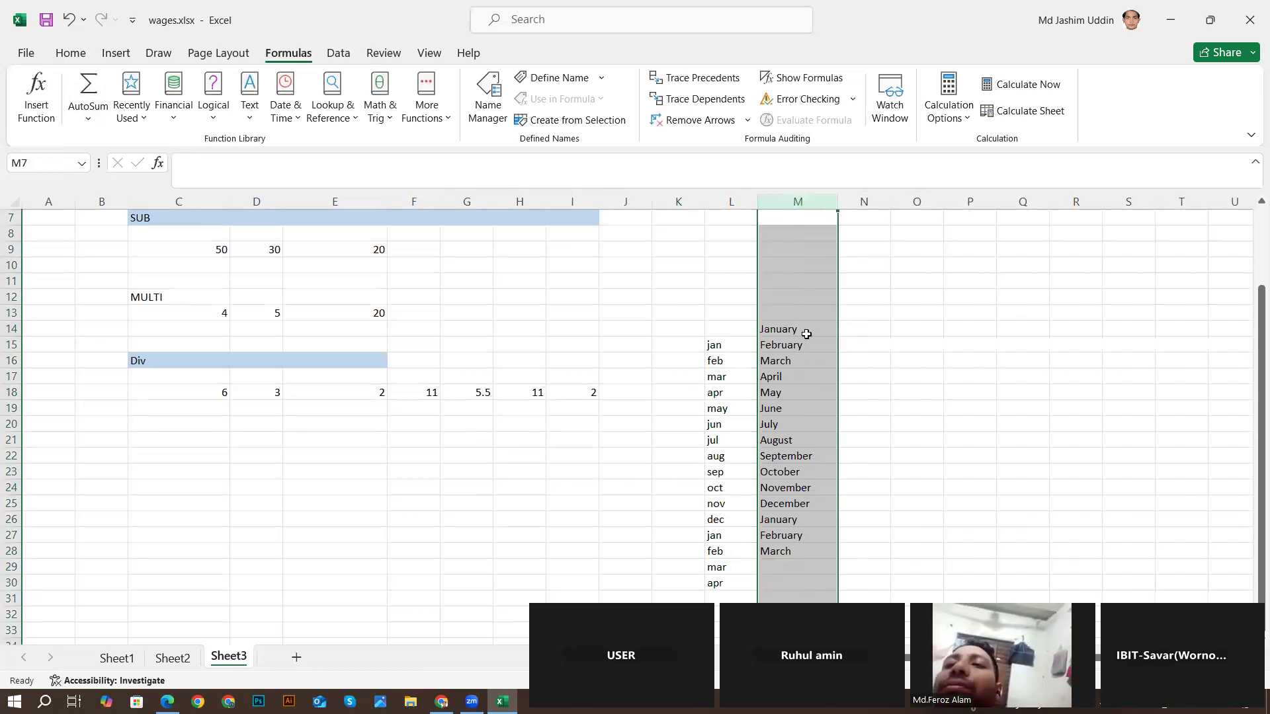
pyautogui.click(807, 333)
pyautogui.moveTo(837, 337); pyautogui.dragTo(1201, 329)
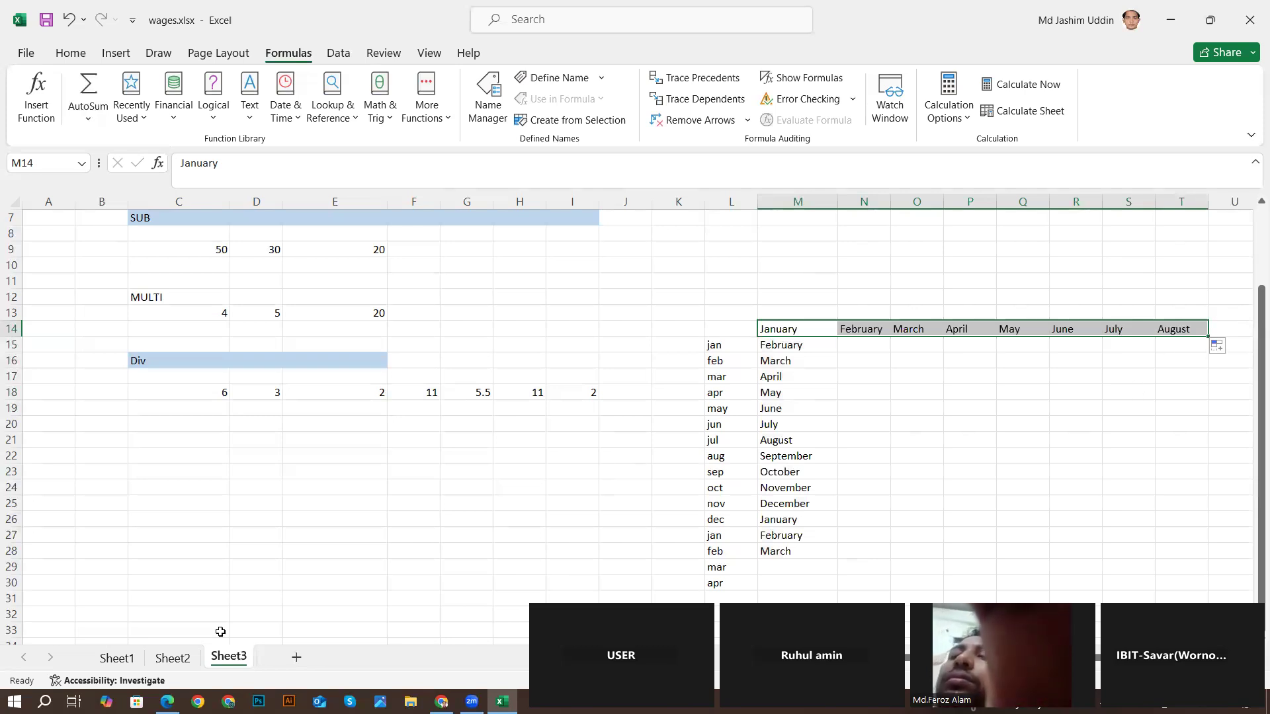
pyautogui.click(354, 522)
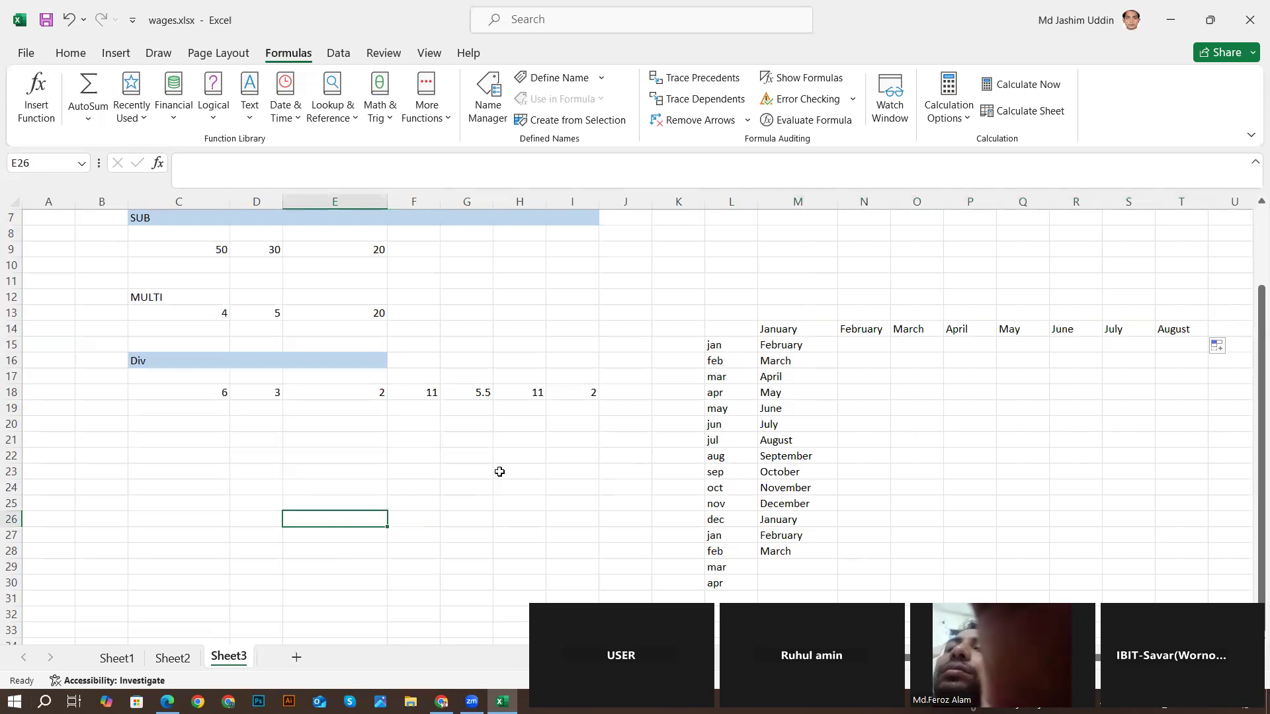
# - Open Computer Book (1).pdf from the desktop and examine the Salary Sheet diagram, its conditions and the Electric Bill exercise
pyautogui.scroll(-4, 470, 471)
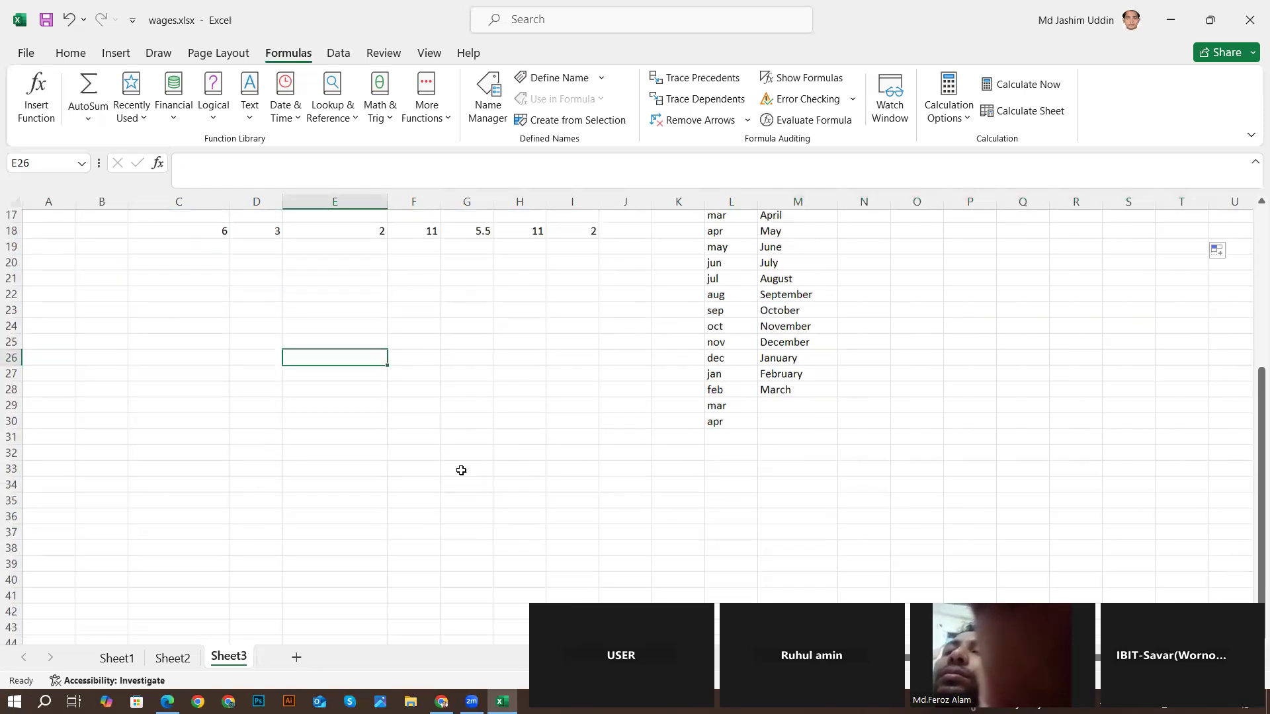
pyautogui.scroll(6, 461, 471)
pyautogui.click(1170, 20)
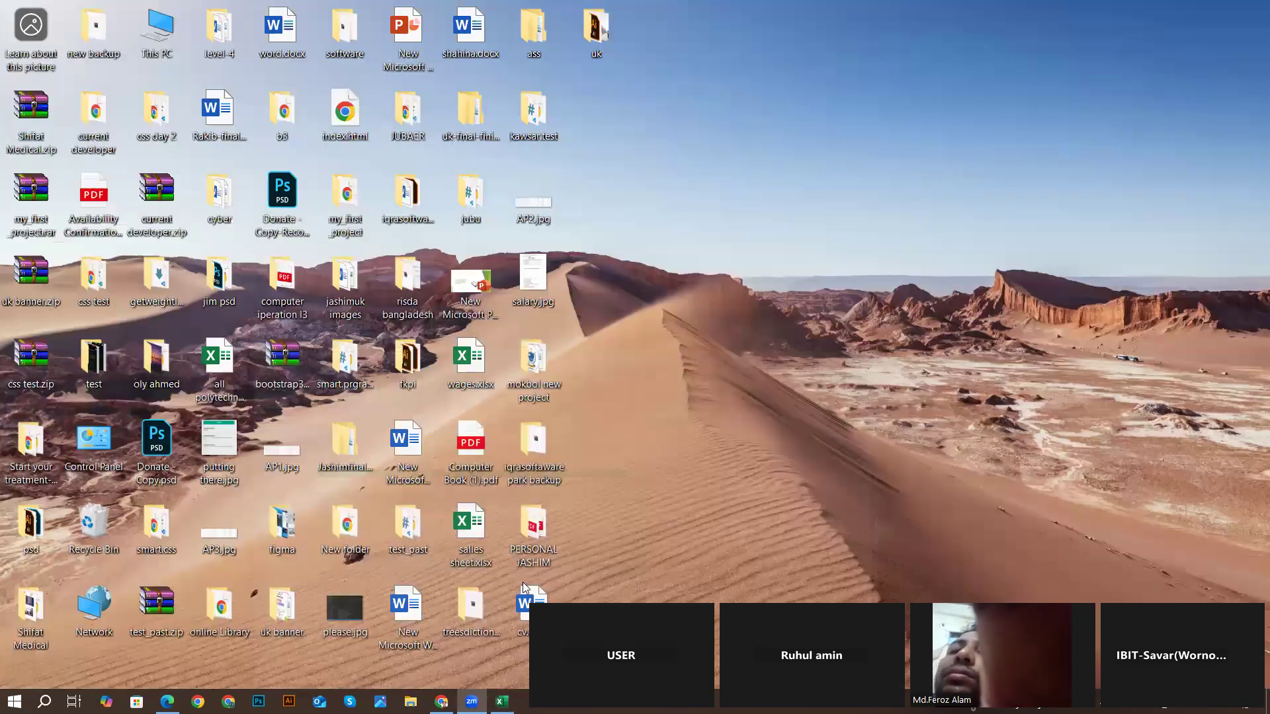
pyautogui.doubleClick(536, 530)
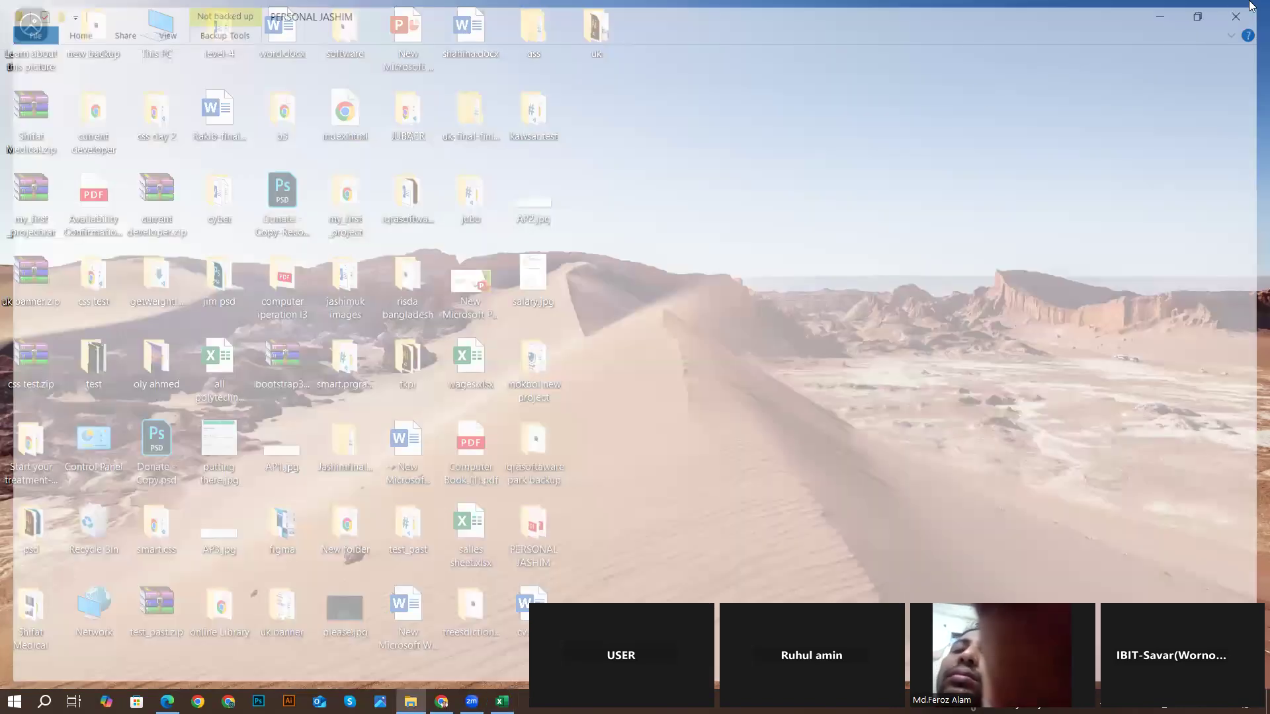
pyautogui.press('super+d')
pyautogui.doubleClick(454, 433)
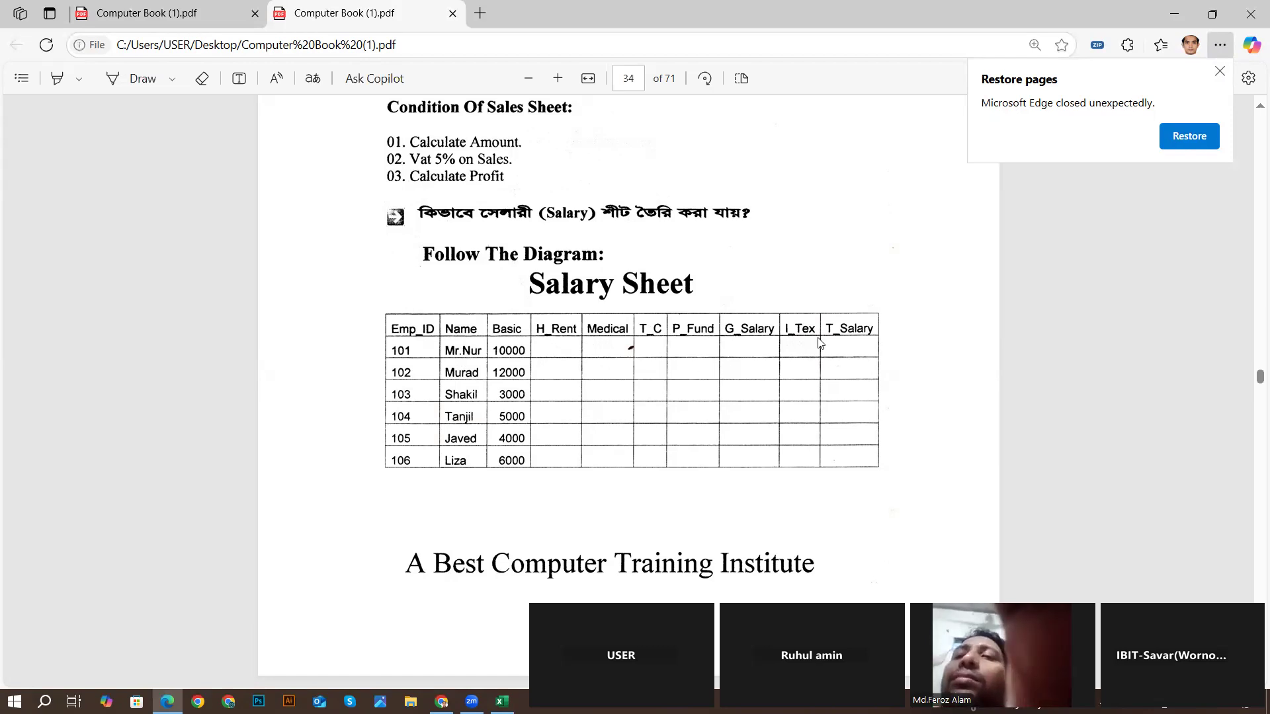
pyautogui.scroll(-1, 572, 387)
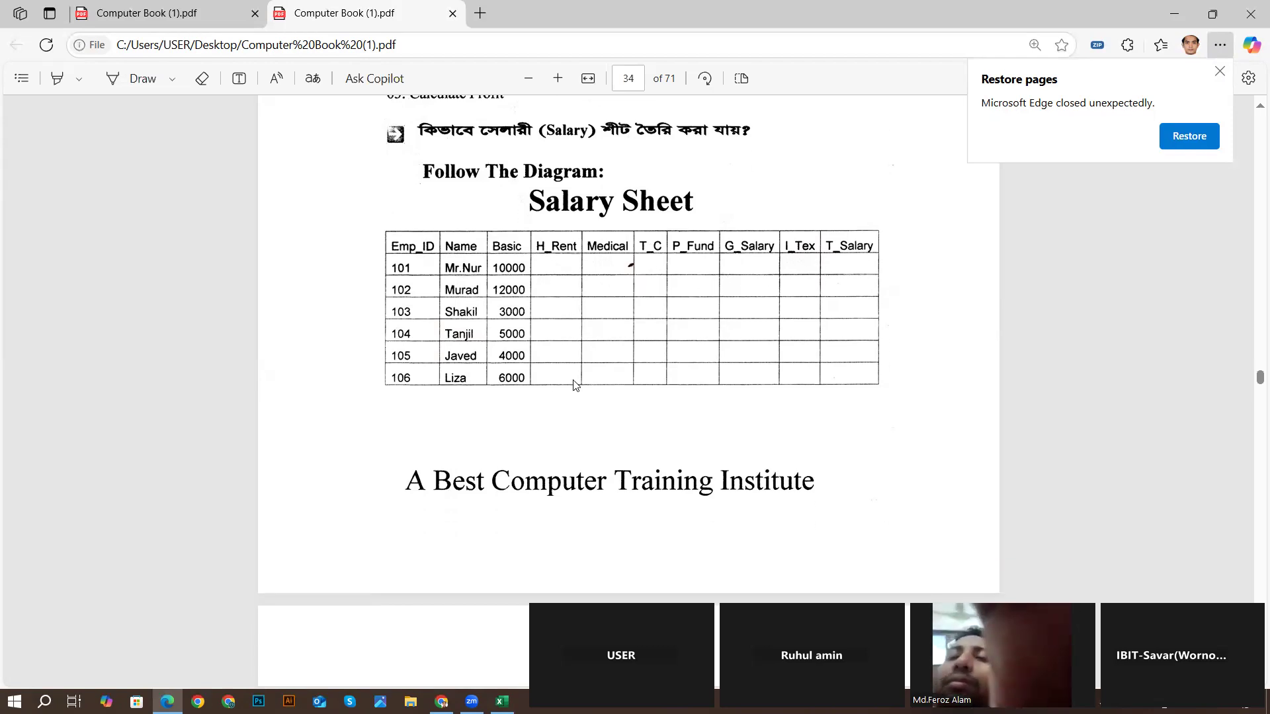
pyautogui.scroll(-5, 609, 439)
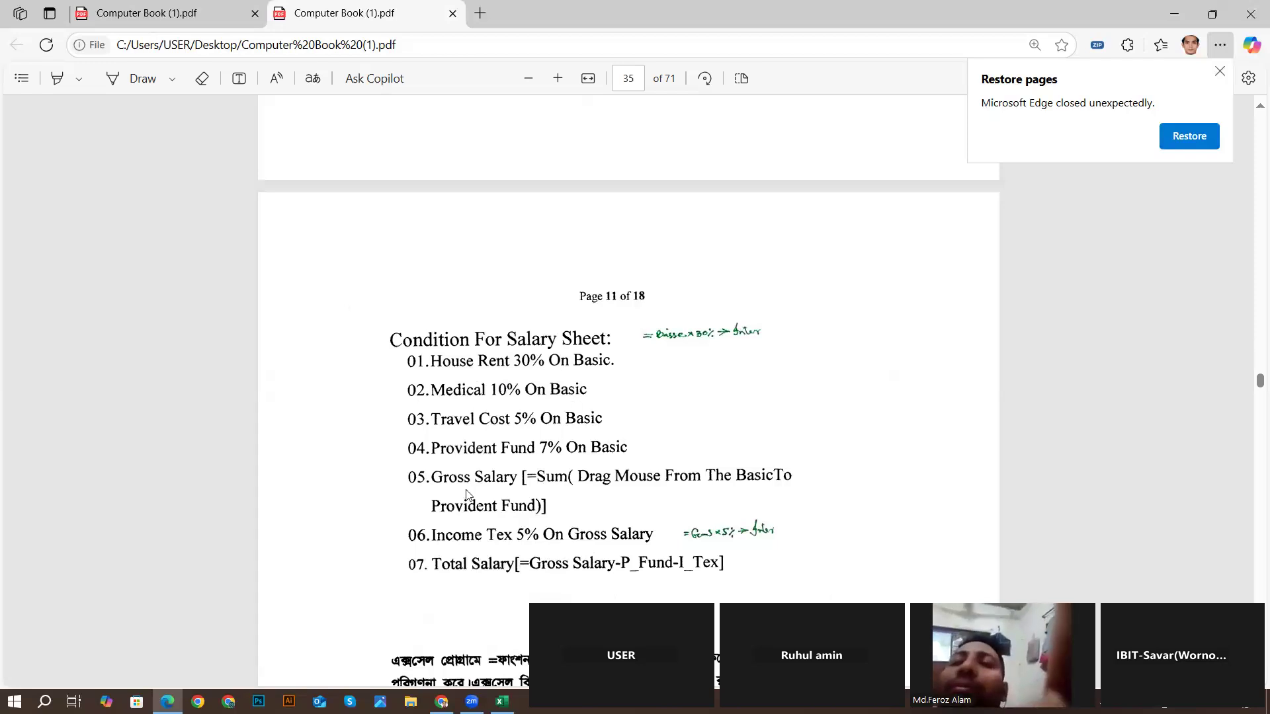
pyautogui.scroll(-5, 650, 499)
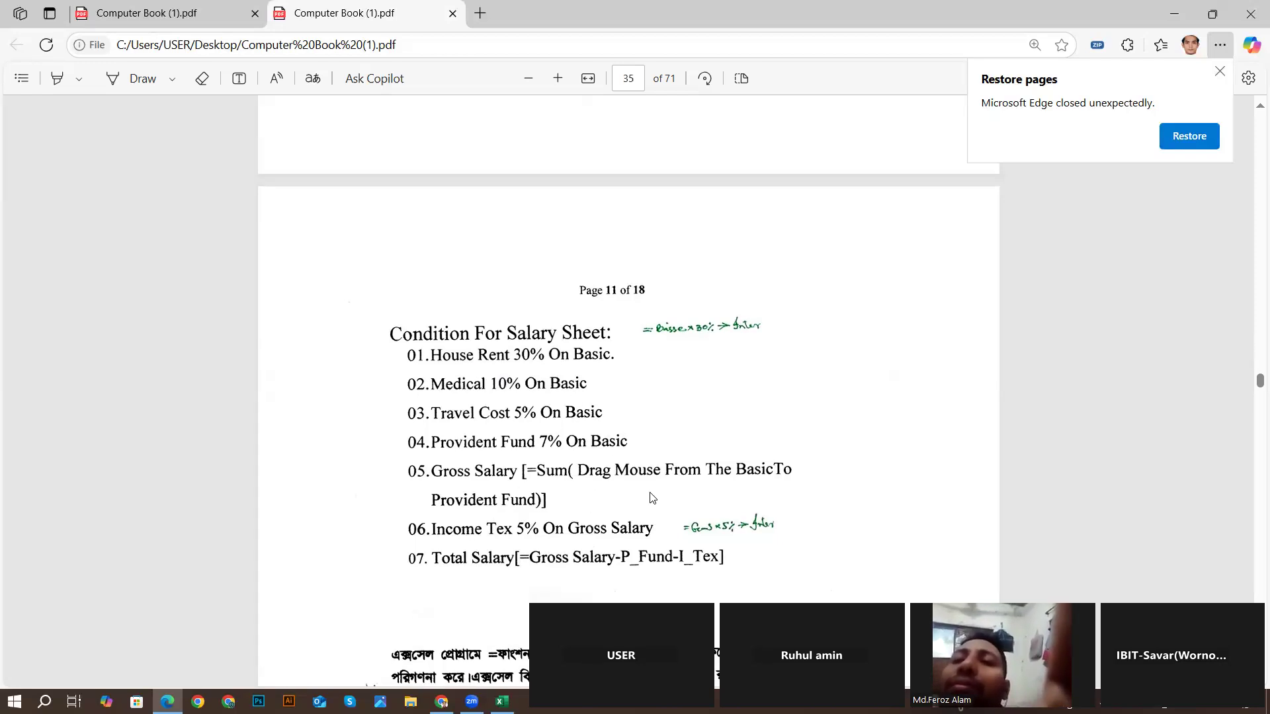
pyautogui.scroll(-1, 652, 498)
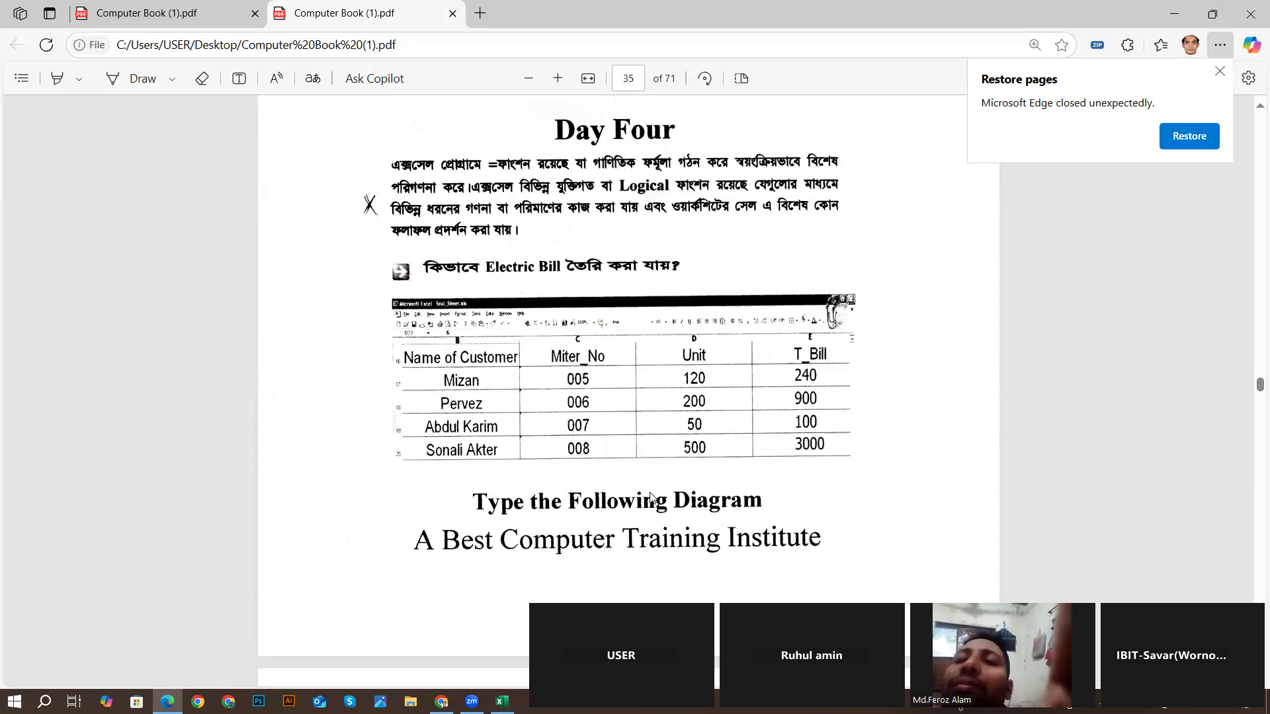
# - Examine the Sales Sheet diagram and its conditions on PDF page 34, and dismiss the restore pages prompt
pyautogui.scroll(-1, 652, 499)
pyautogui.scroll(14, 652, 498)
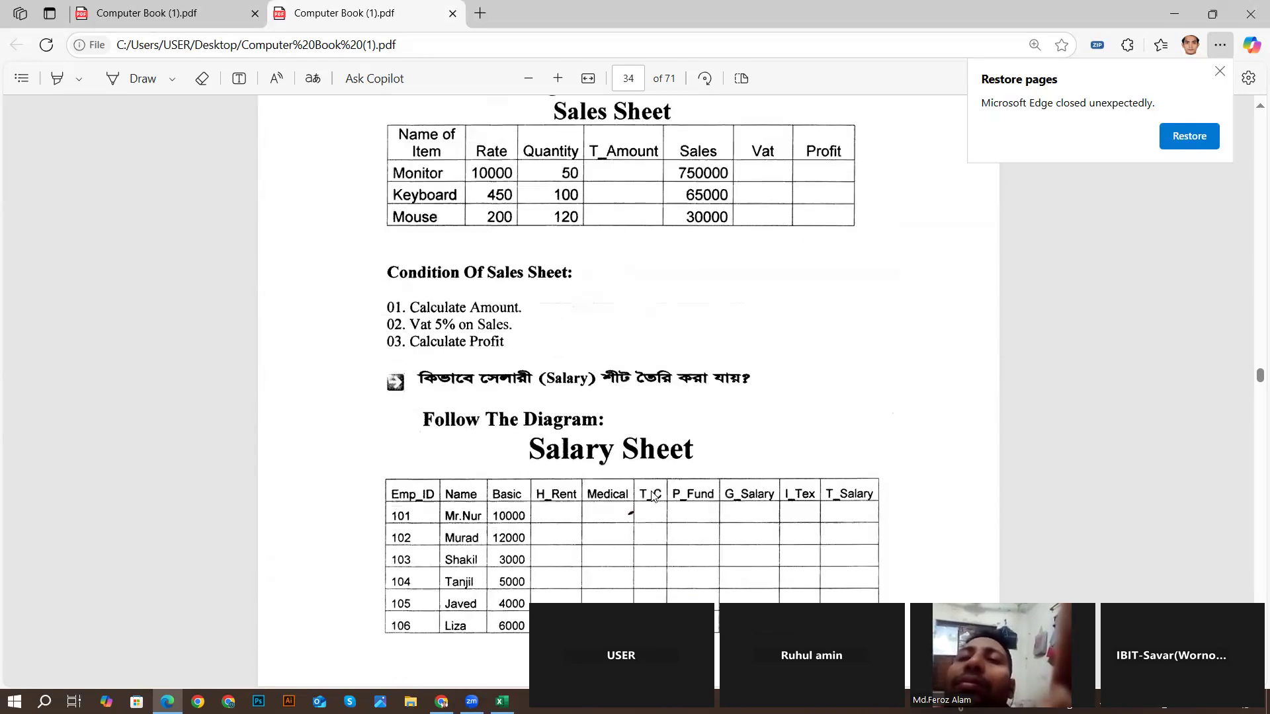
pyautogui.scroll(3, 652, 497)
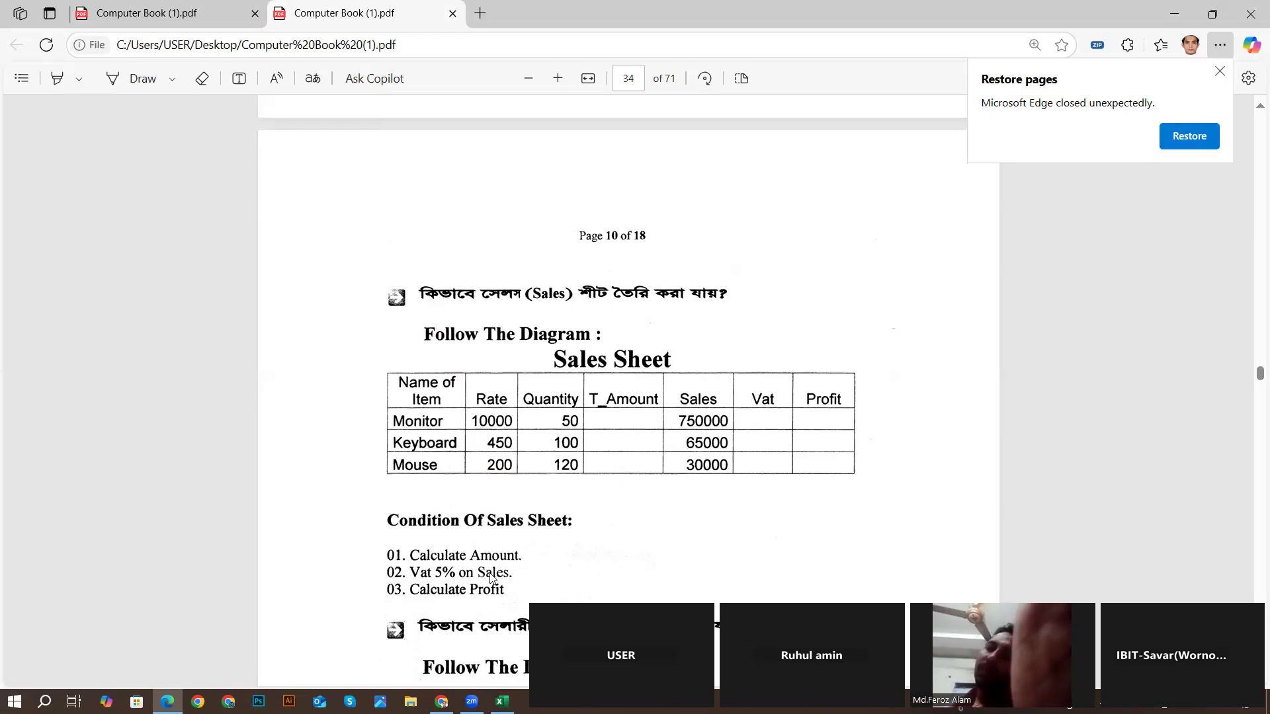
pyautogui.scroll(-1, 527, 555)
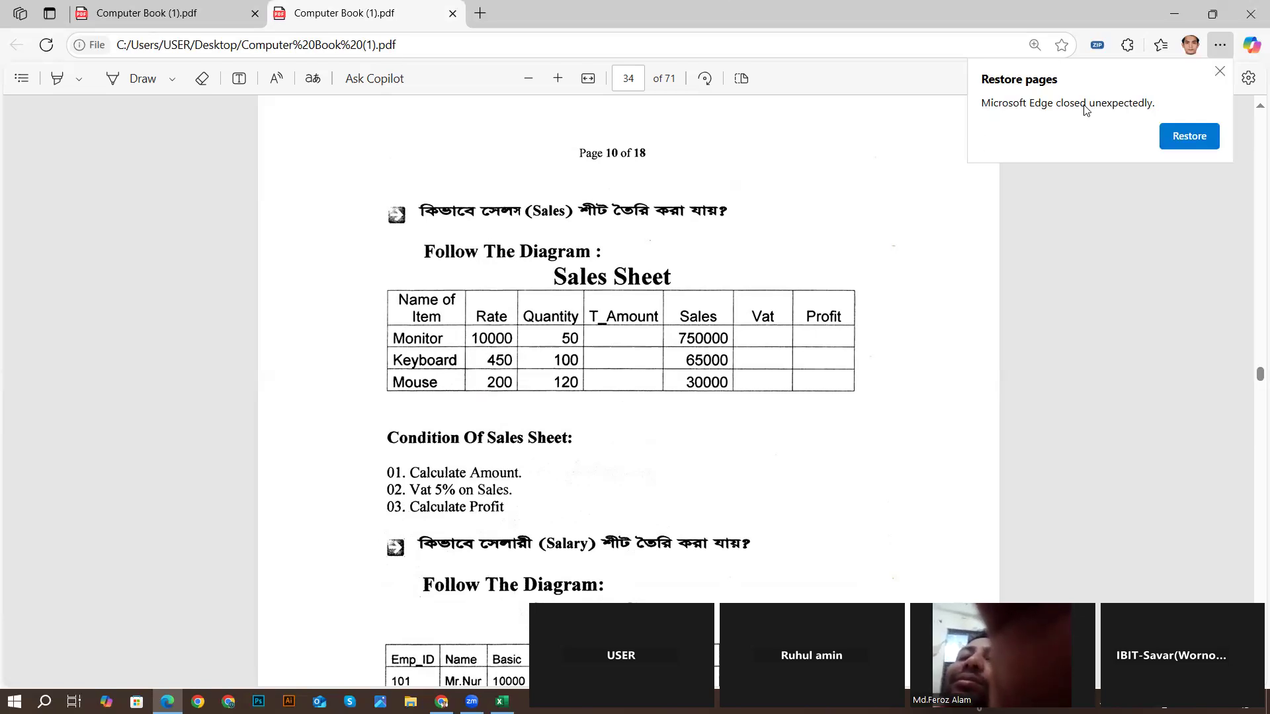
pyautogui.click(1220, 70)
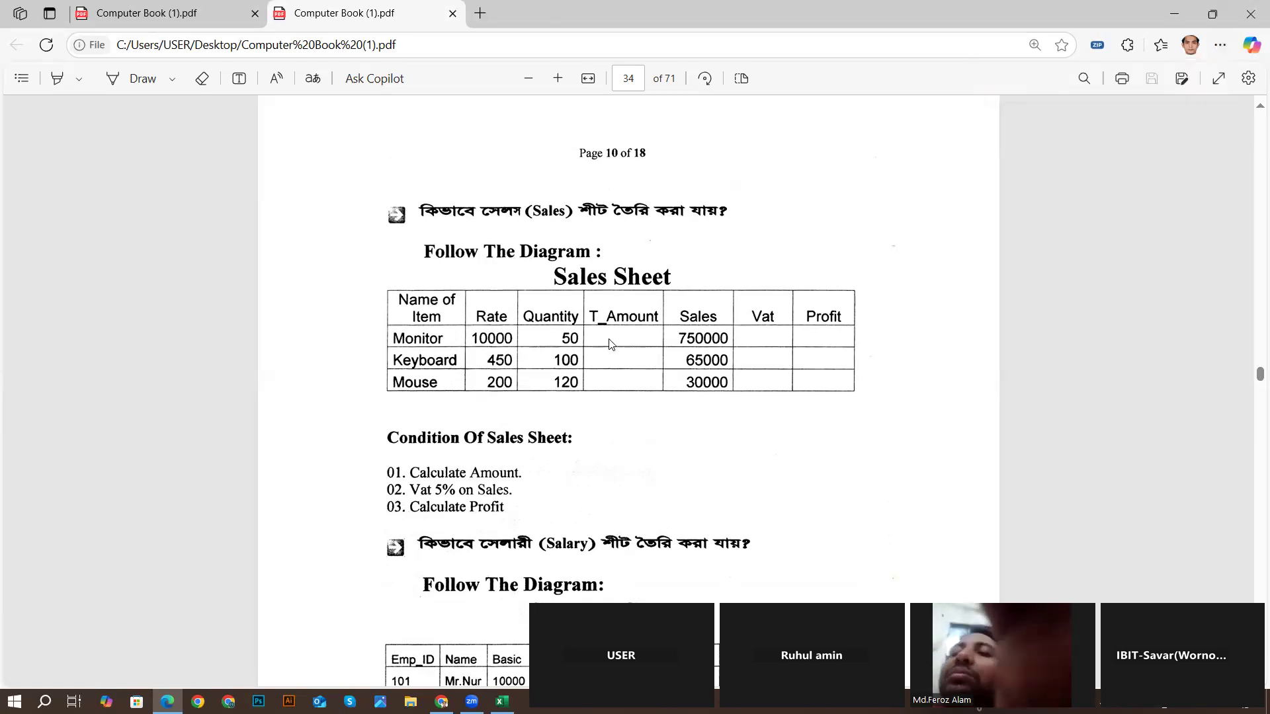
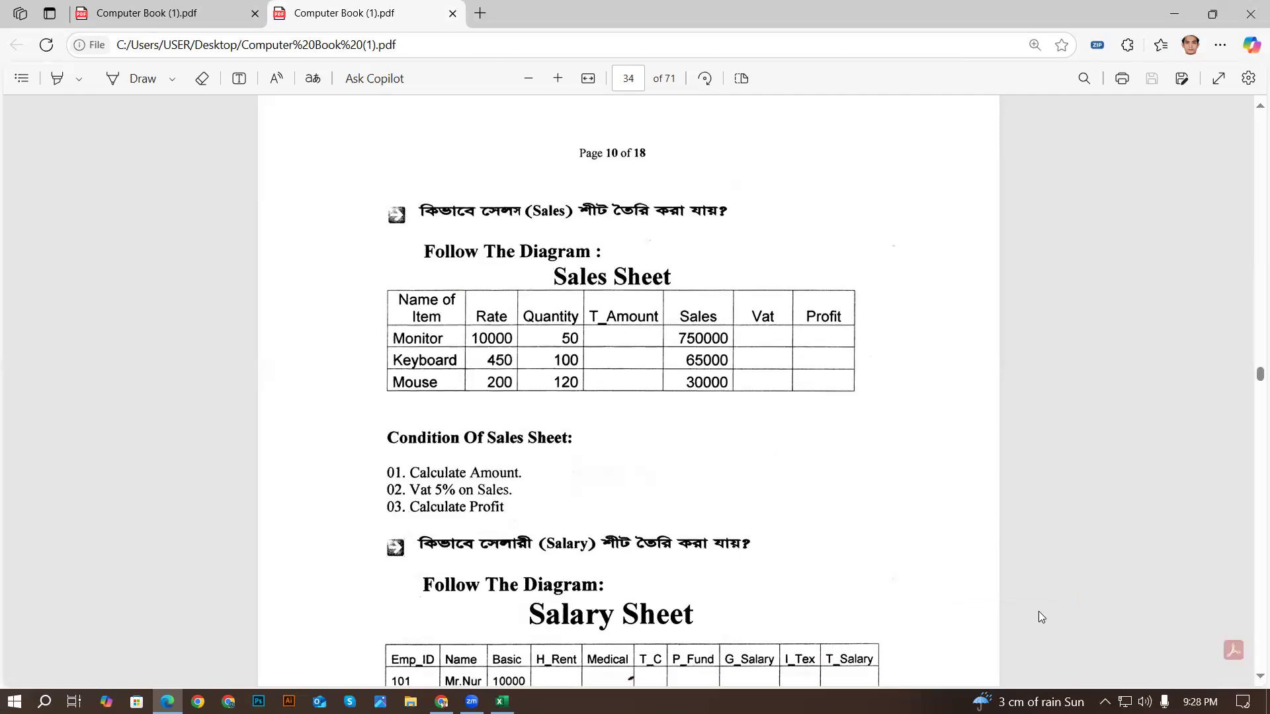
# - Capture the Sales Sheet diagram with its conditions as a screenshot and save it to the Desktop as a JPEG named sales
pyautogui.click(1104, 701)
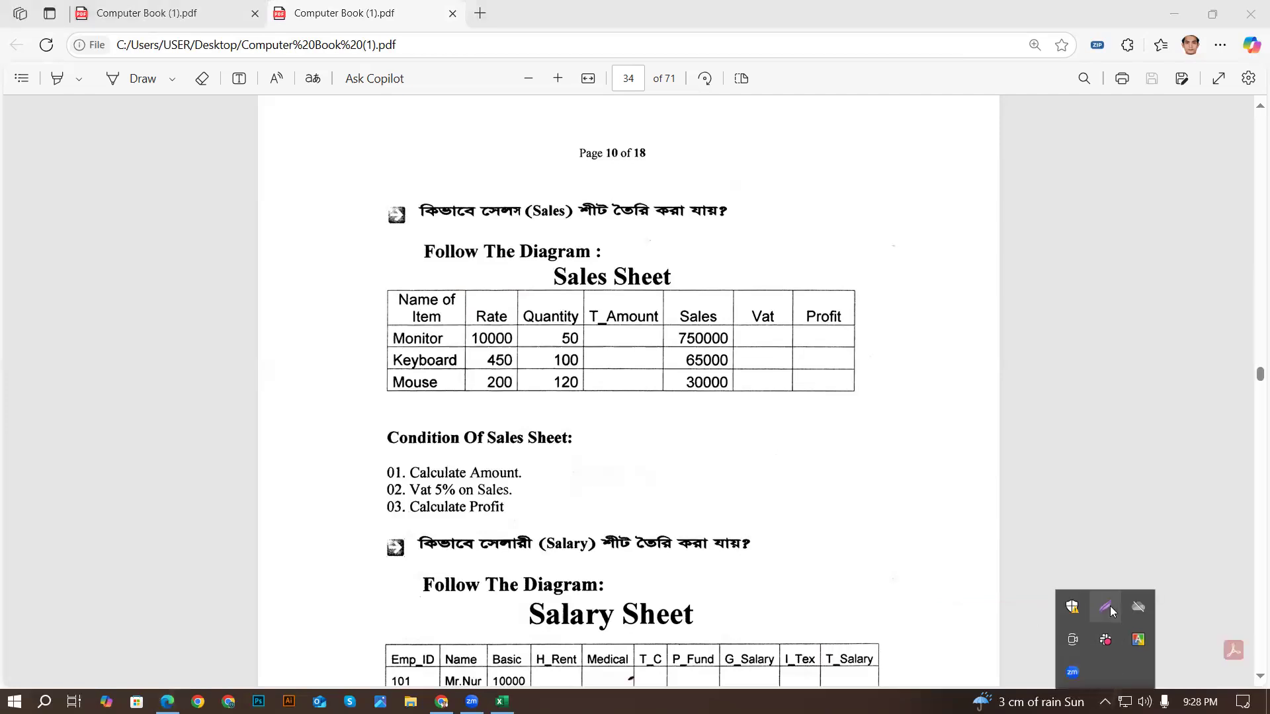
pyautogui.click(1110, 606)
pyautogui.moveTo(293, 212); pyautogui.dragTo(939, 535)
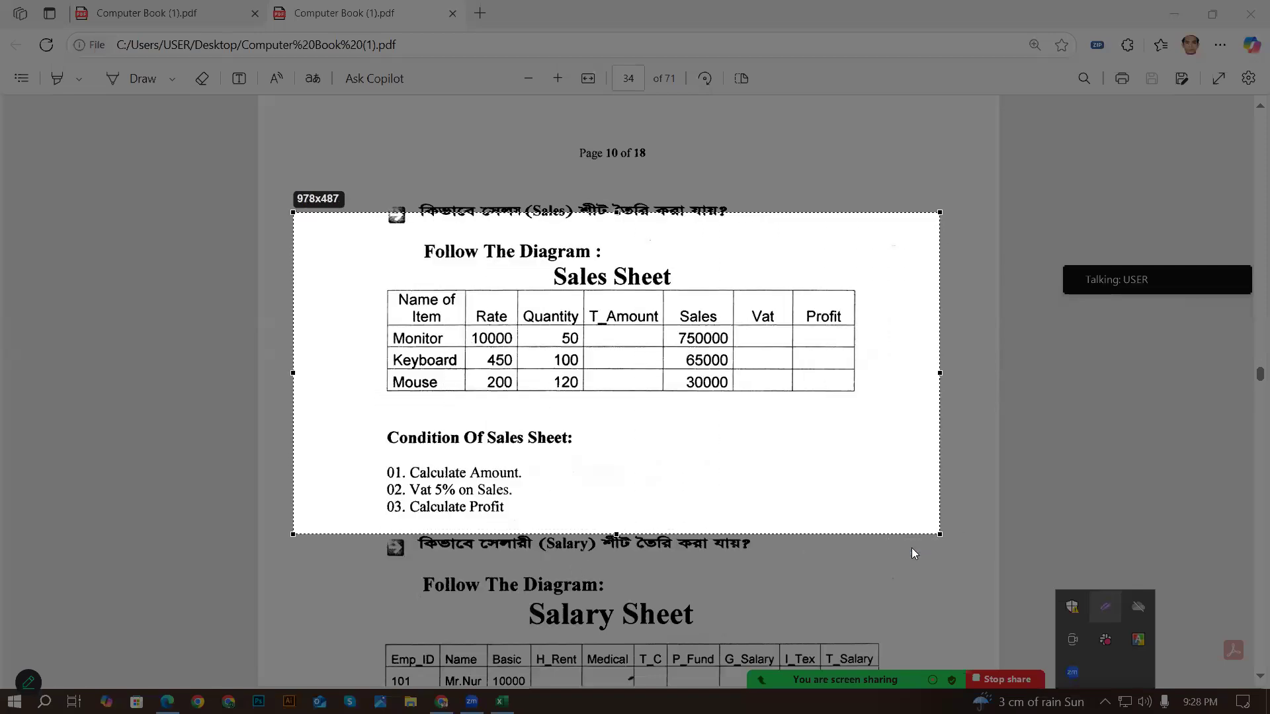
pyautogui.click(912, 548)
pyautogui.write('sales')
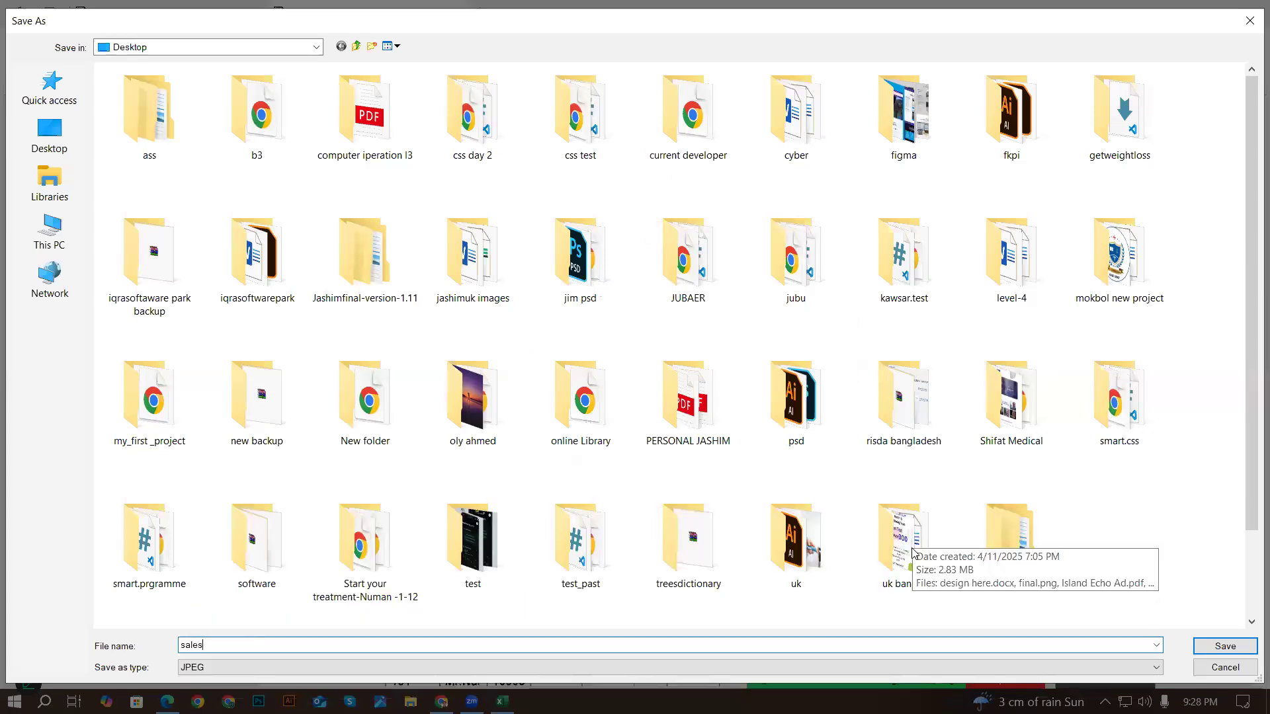
pyautogui.press('Return')
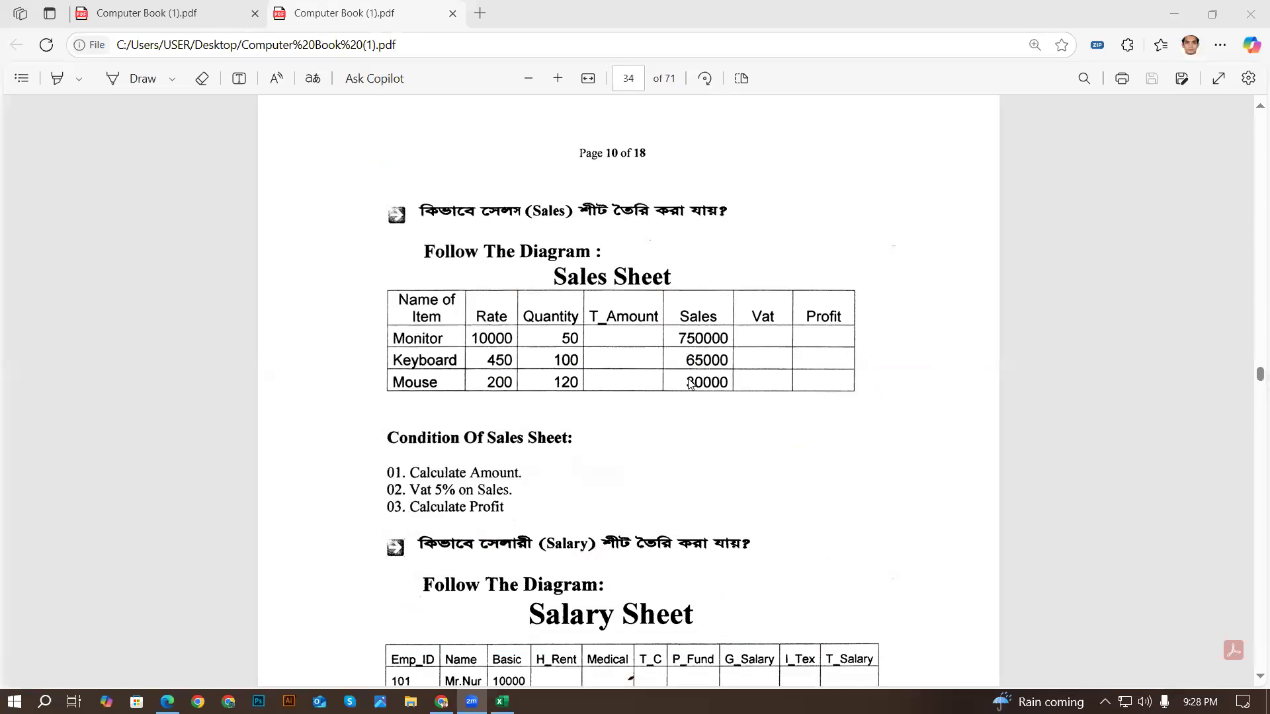
# - Switch to WhatsApp Web in Chrome and start attaching a document to the NSDA 1st Batch (Computer oparation-3) group chat
pyautogui.scroll(-2, 690, 384)
pyautogui.scroll(-3, 689, 384)
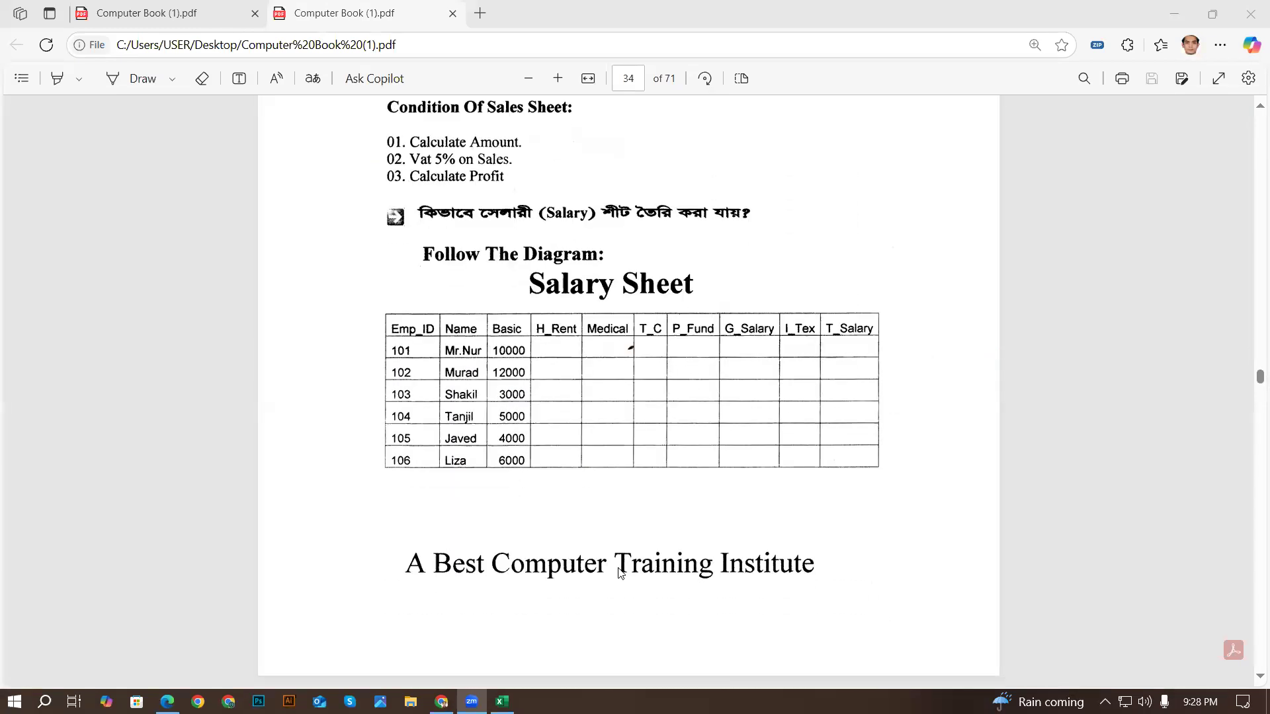
pyautogui.click(441, 701)
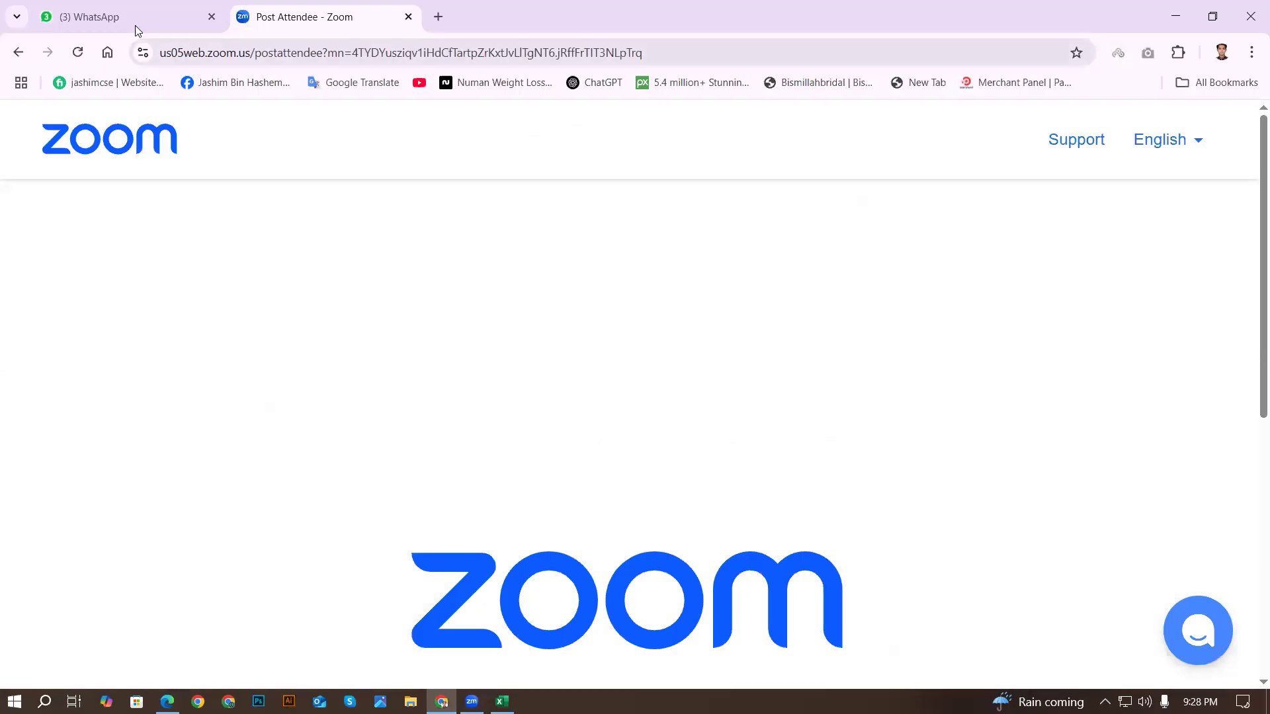
pyautogui.click(133, 26)
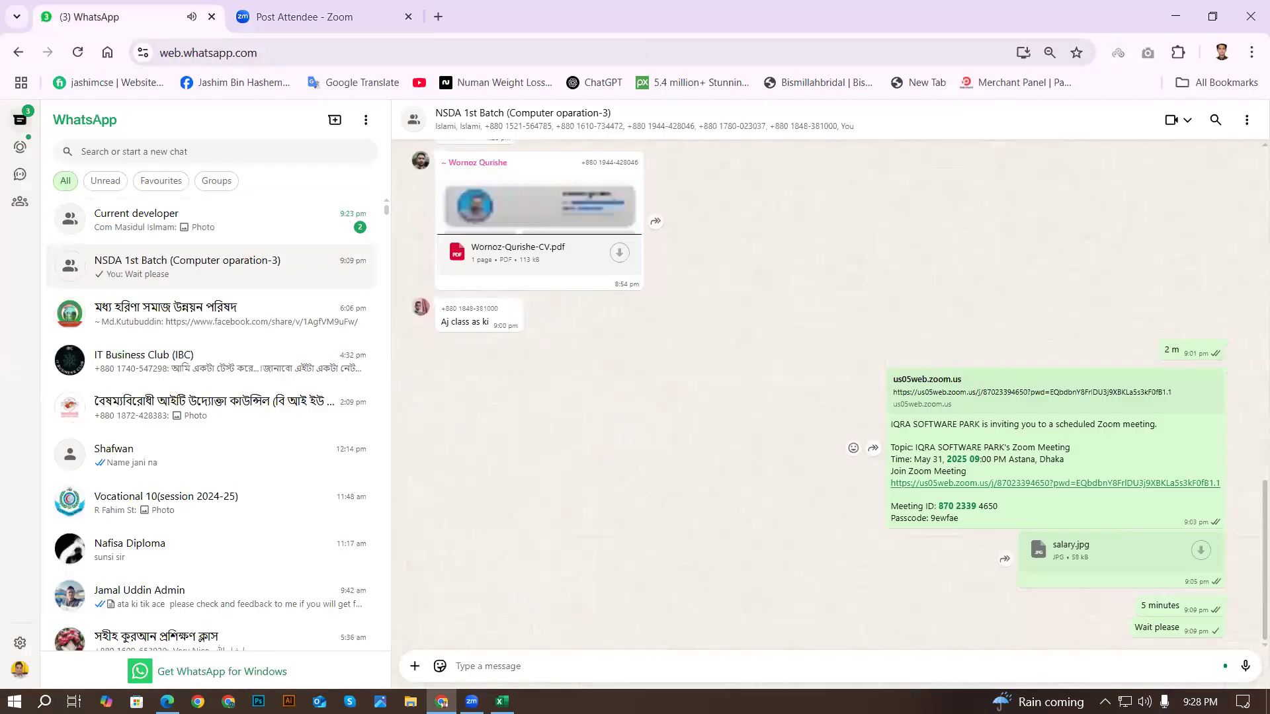
pyautogui.click(415, 666)
pyautogui.click(423, 456)
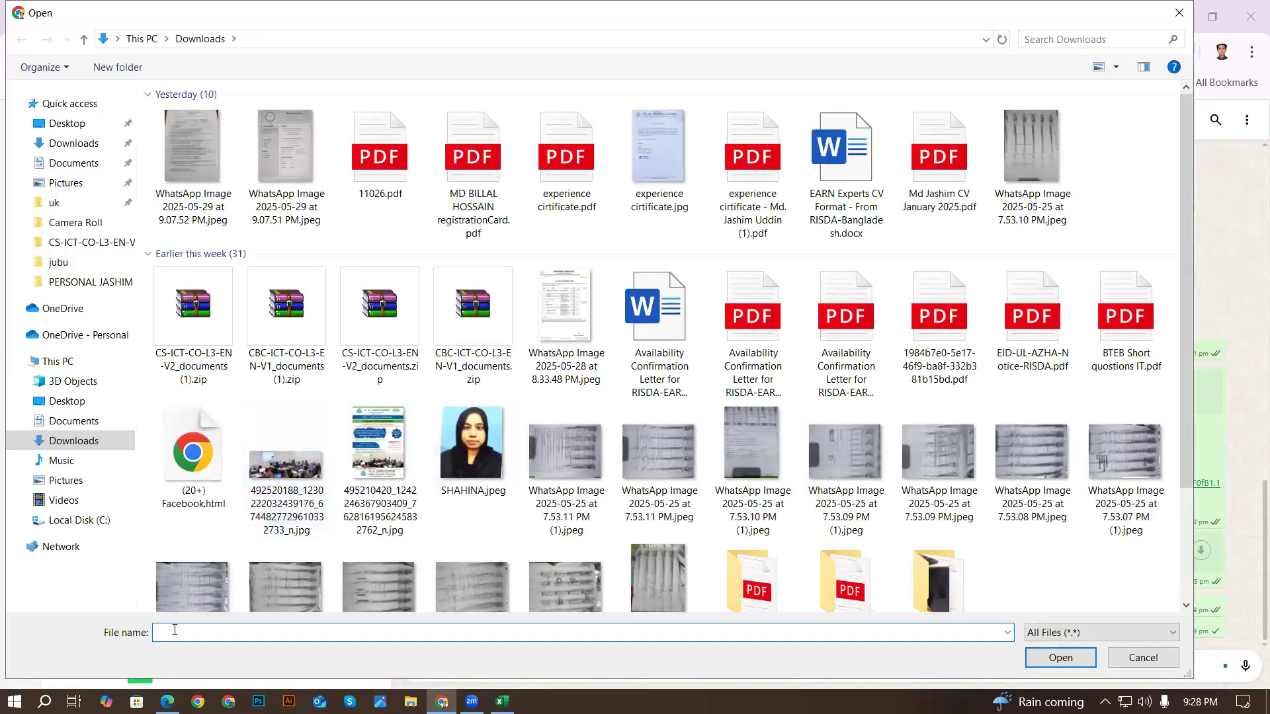
# - Choose sales.jpg from the Desktop and send it to the group chat
pyautogui.click(84, 104)
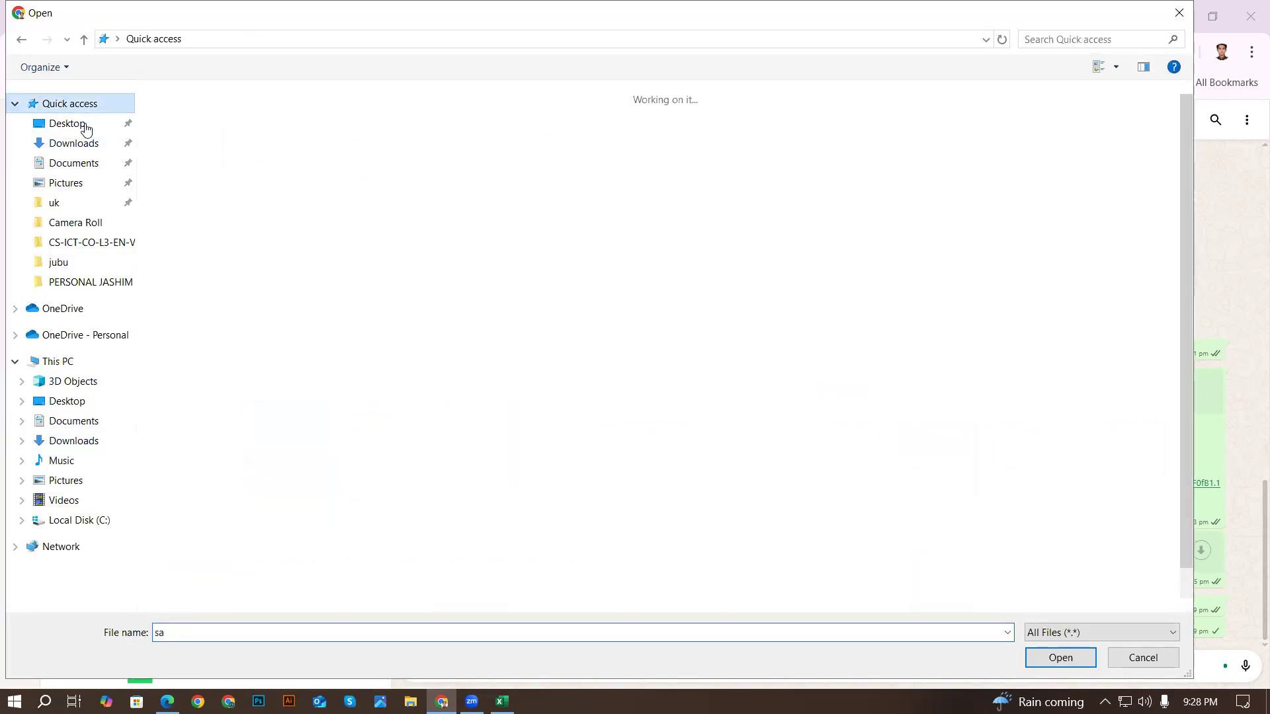
pyautogui.click(66, 123)
pyautogui.press('BackSpace')
pyautogui.press('BackSpace')
pyautogui.write('sa')
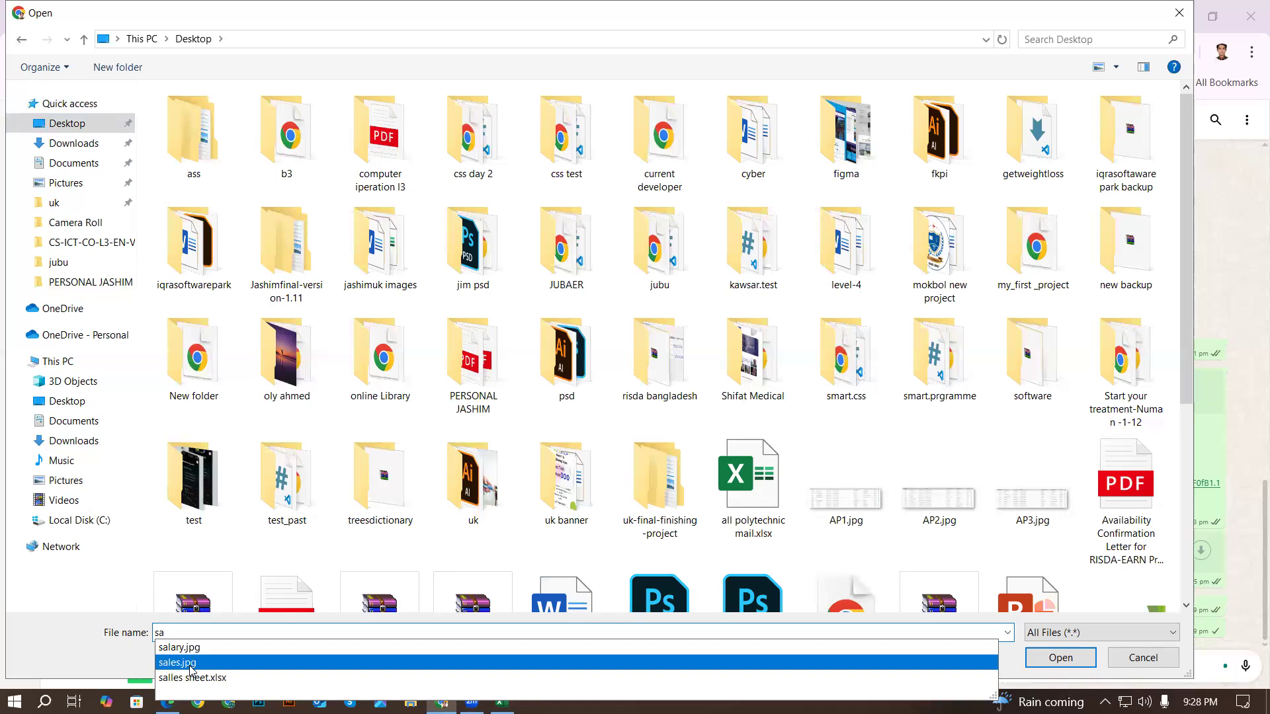
pyautogui.click(178, 662)
pyautogui.click(1061, 656)
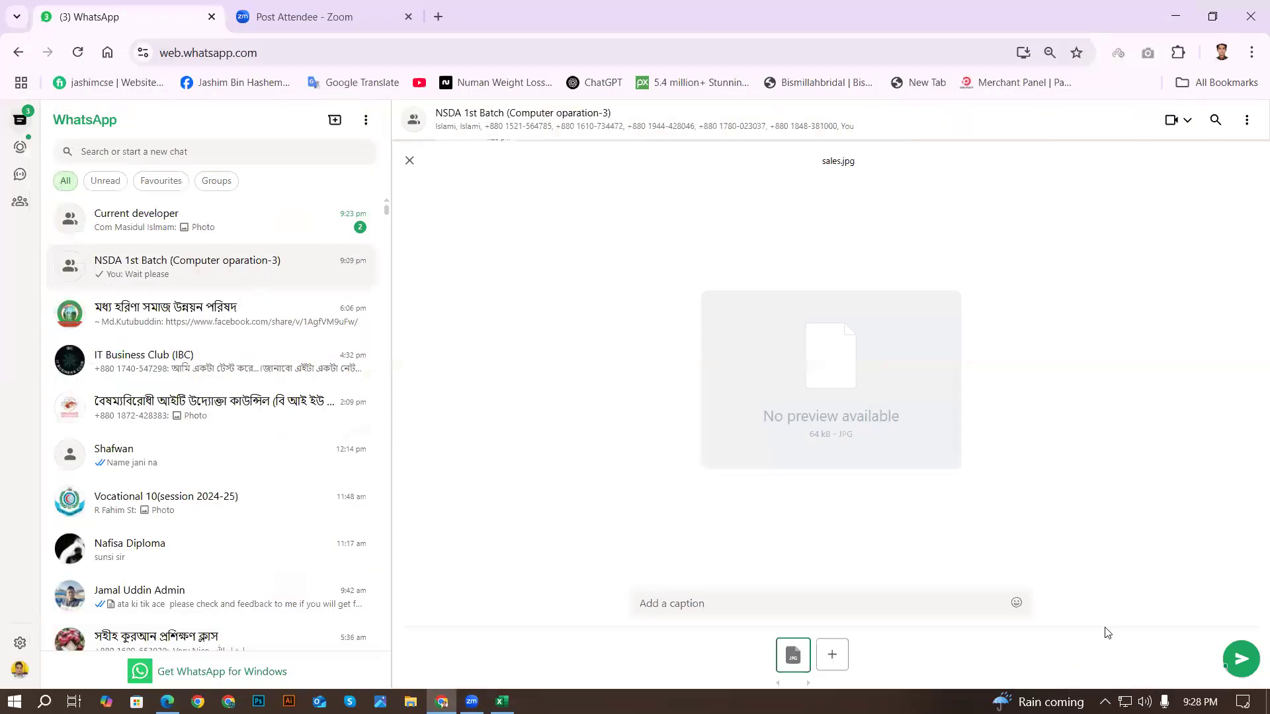
pyautogui.press('Escape')
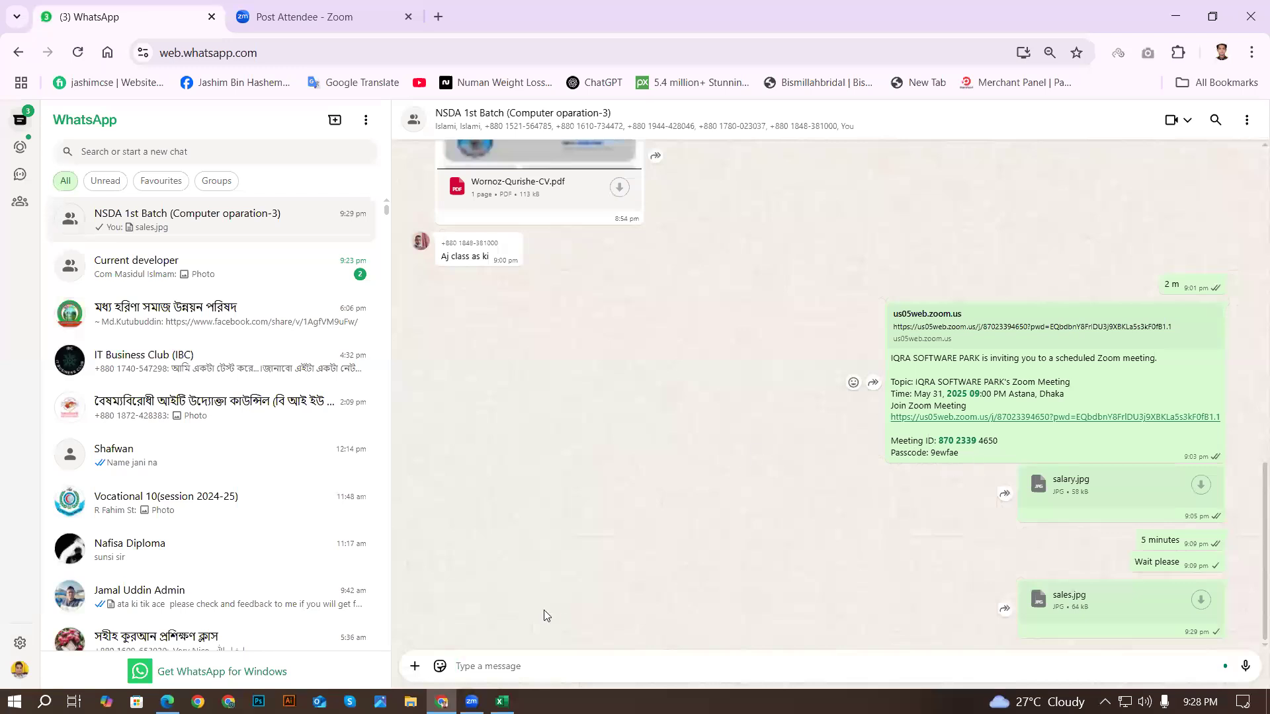
# - Switch to wages.xlsx in Excel and examine the electric bill table on Sheet1
pyautogui.hotkey('alt', 'Tab')
pyautogui.scroll(-3, 663, 485)
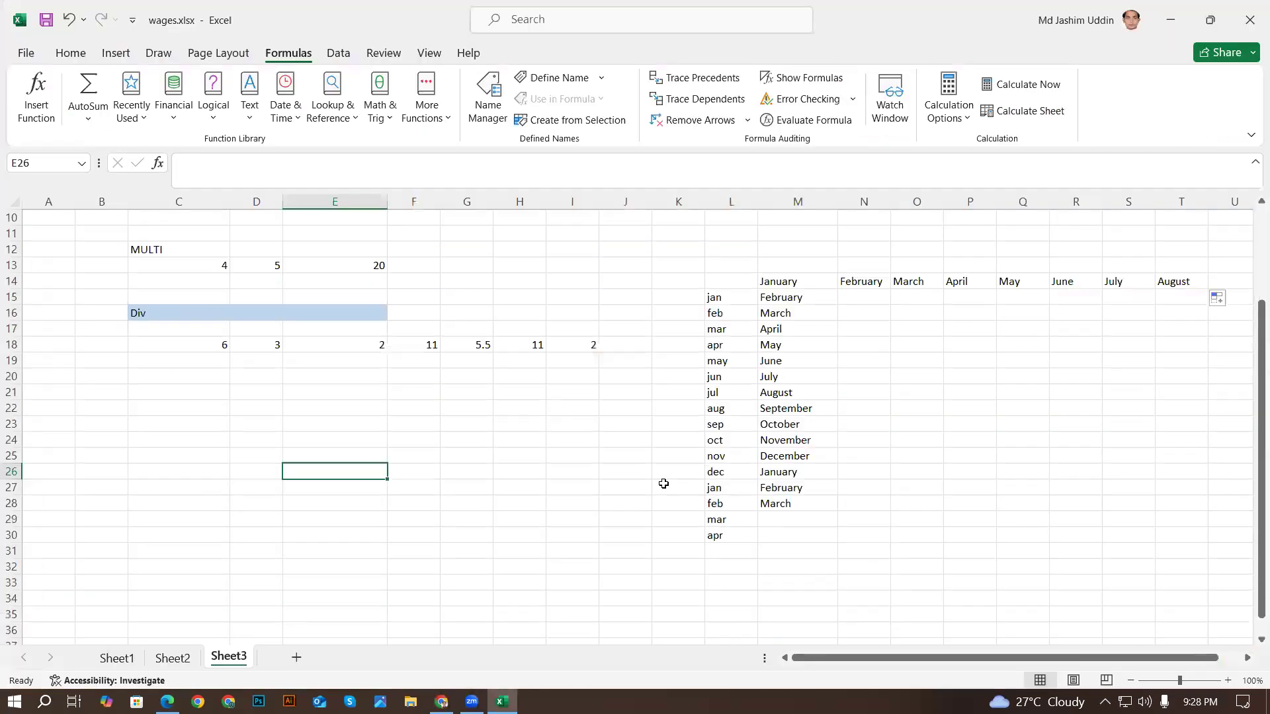
pyautogui.scroll(-5, 663, 485)
pyautogui.click(170, 660)
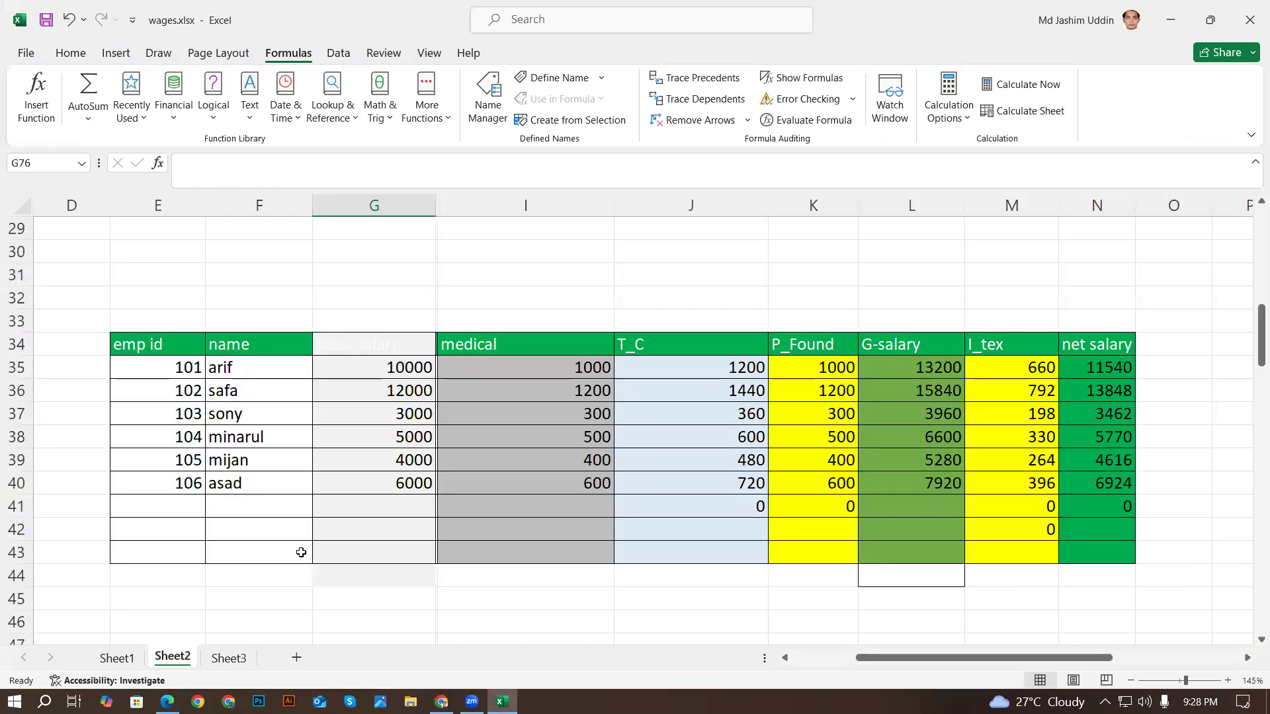
pyautogui.click(126, 659)
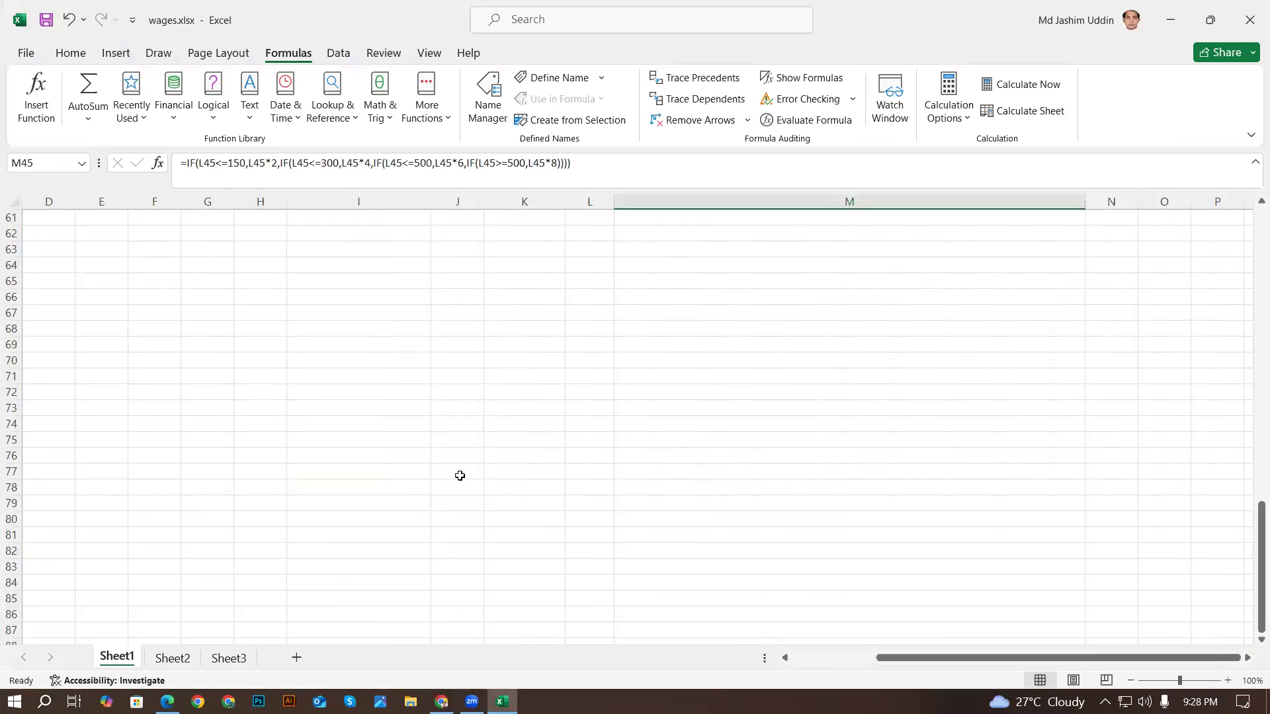
pyautogui.scroll(3, 467, 471)
pyautogui.scroll(-3, 466, 471)
pyautogui.scroll(10, 469, 471)
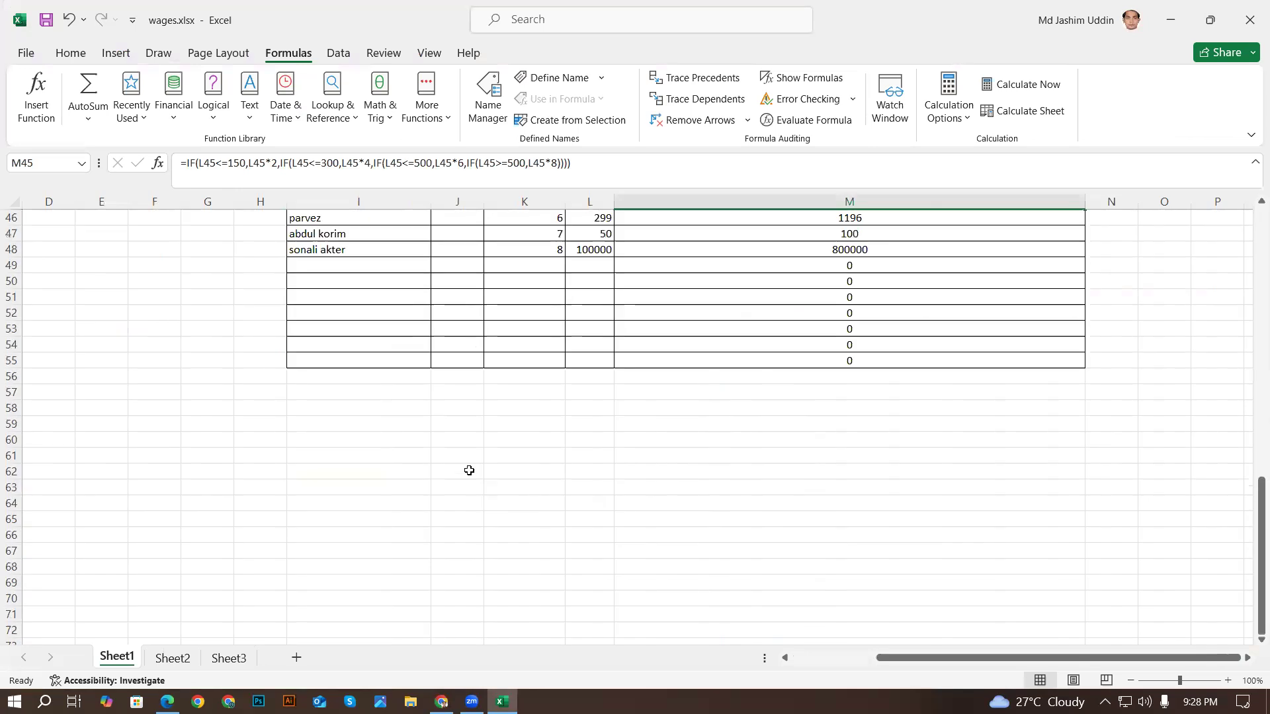
pyautogui.scroll(-1, 473, 470)
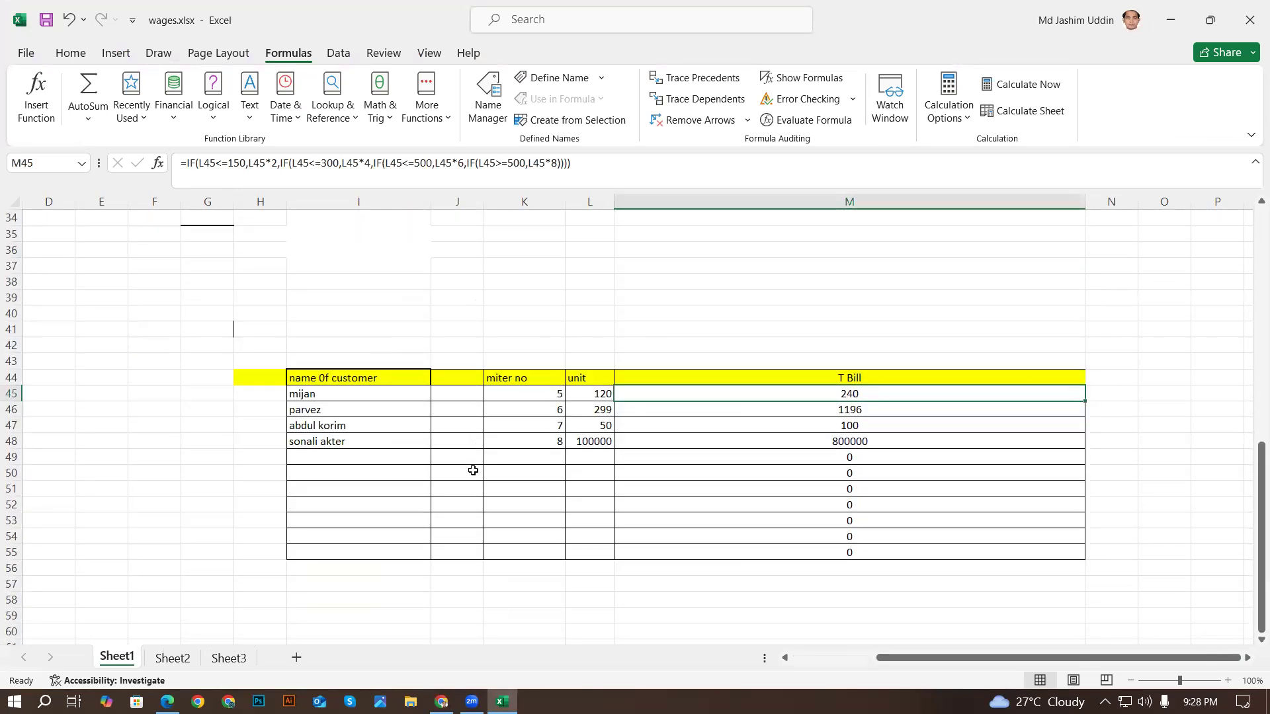
pyautogui.click(369, 396)
pyautogui.click(505, 396)
pyautogui.click(595, 393)
# - Correct the table header in I44 to "name of customer"
pyautogui.click(367, 378)
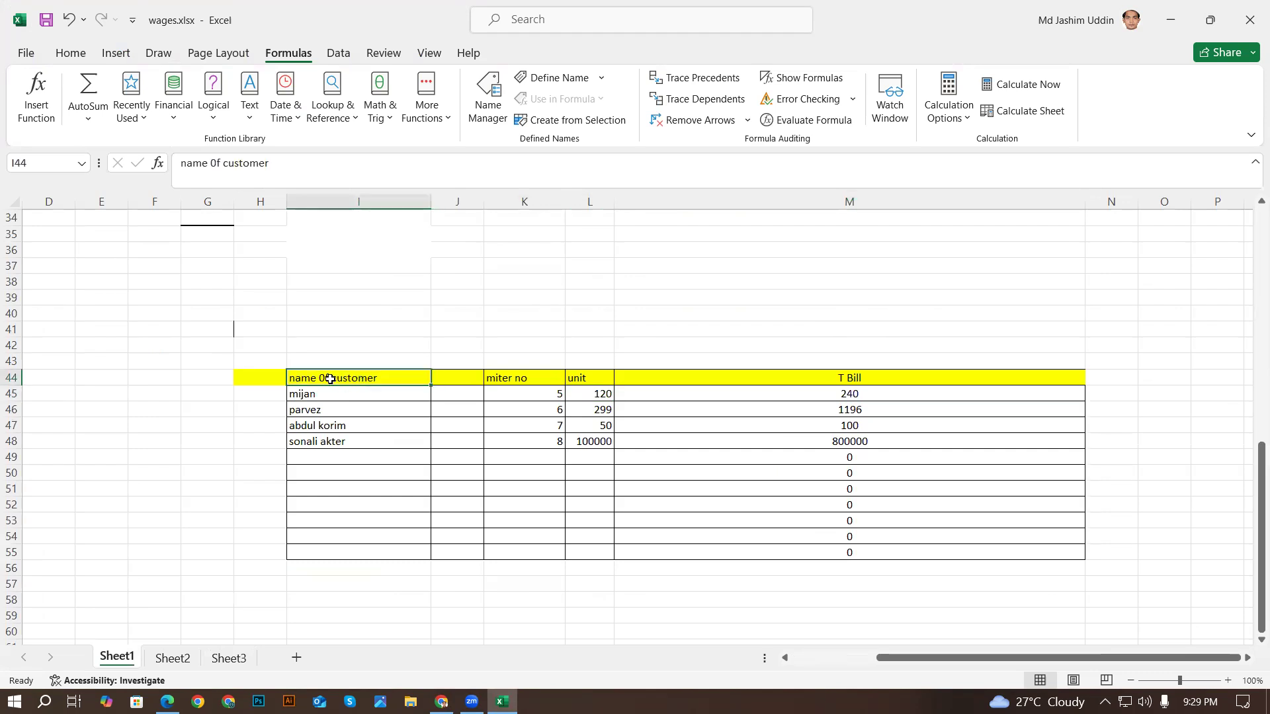
pyautogui.click(216, 163)
pyautogui.press('BackSpace')
pyautogui.write('o')
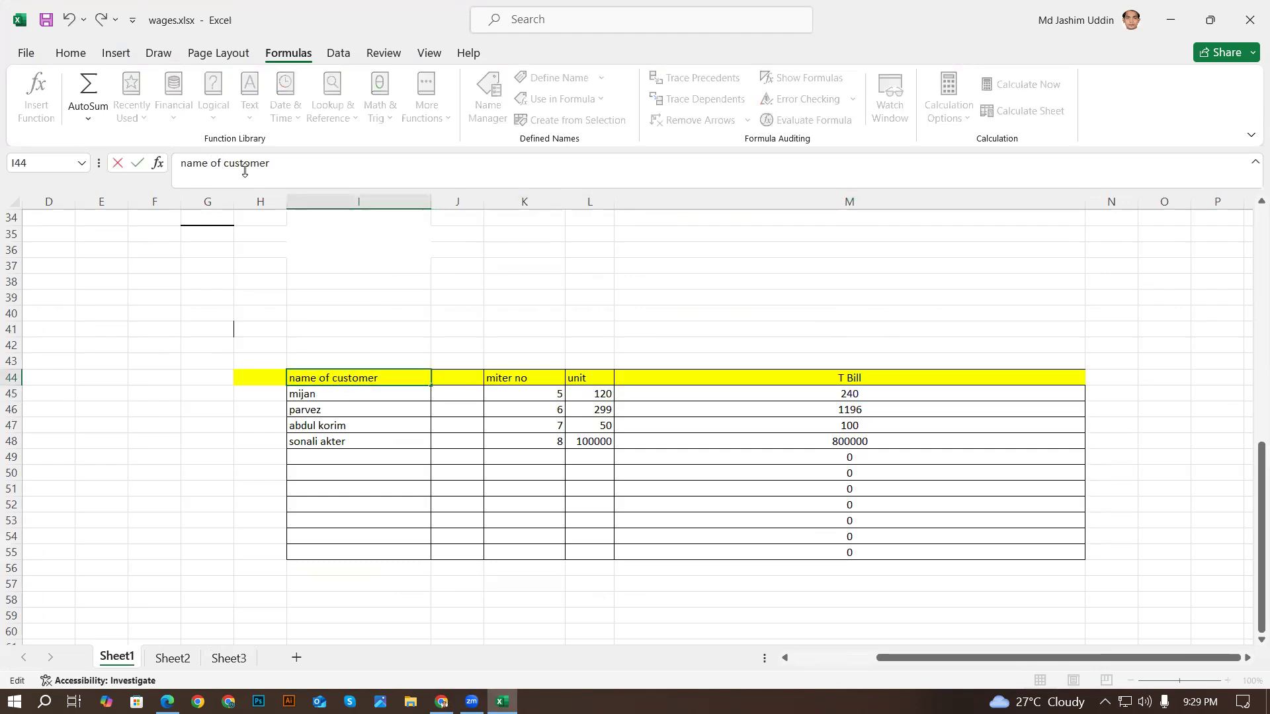
pyautogui.click(419, 454)
# - Replace the meter number header in K44 with "Mit"
pyautogui.click(520, 381)
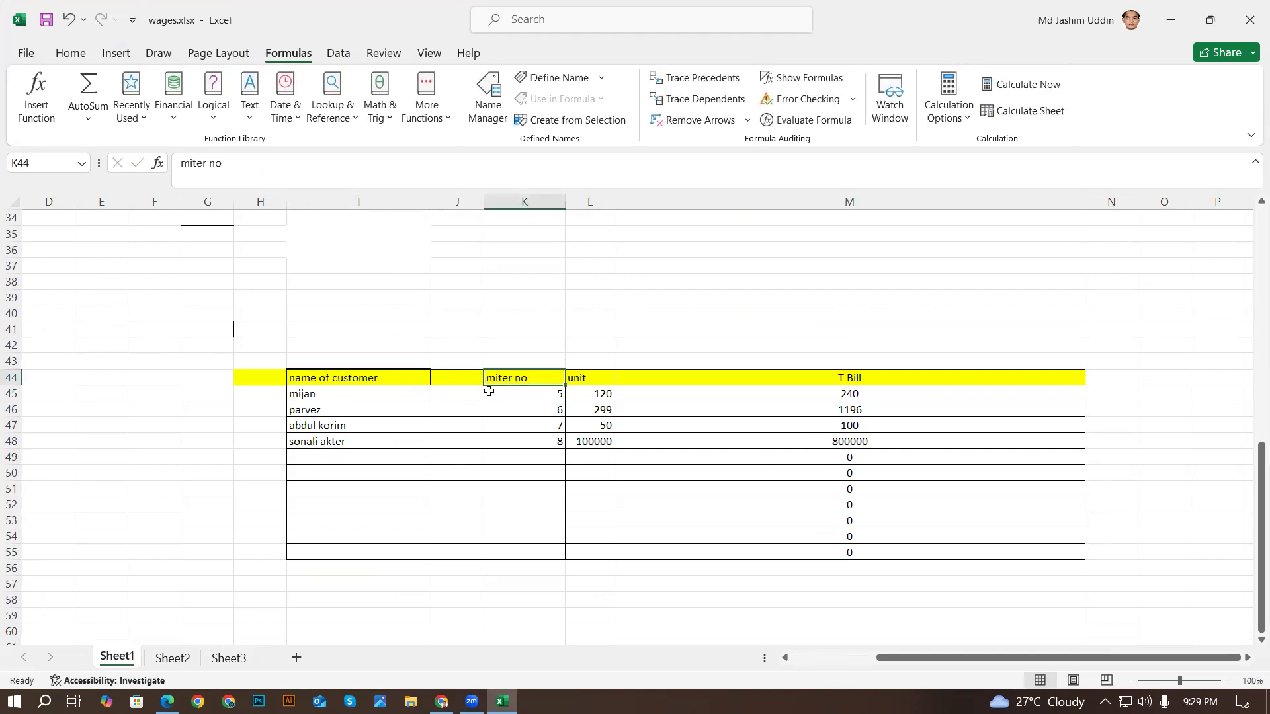
pyautogui.press('BackSpace')
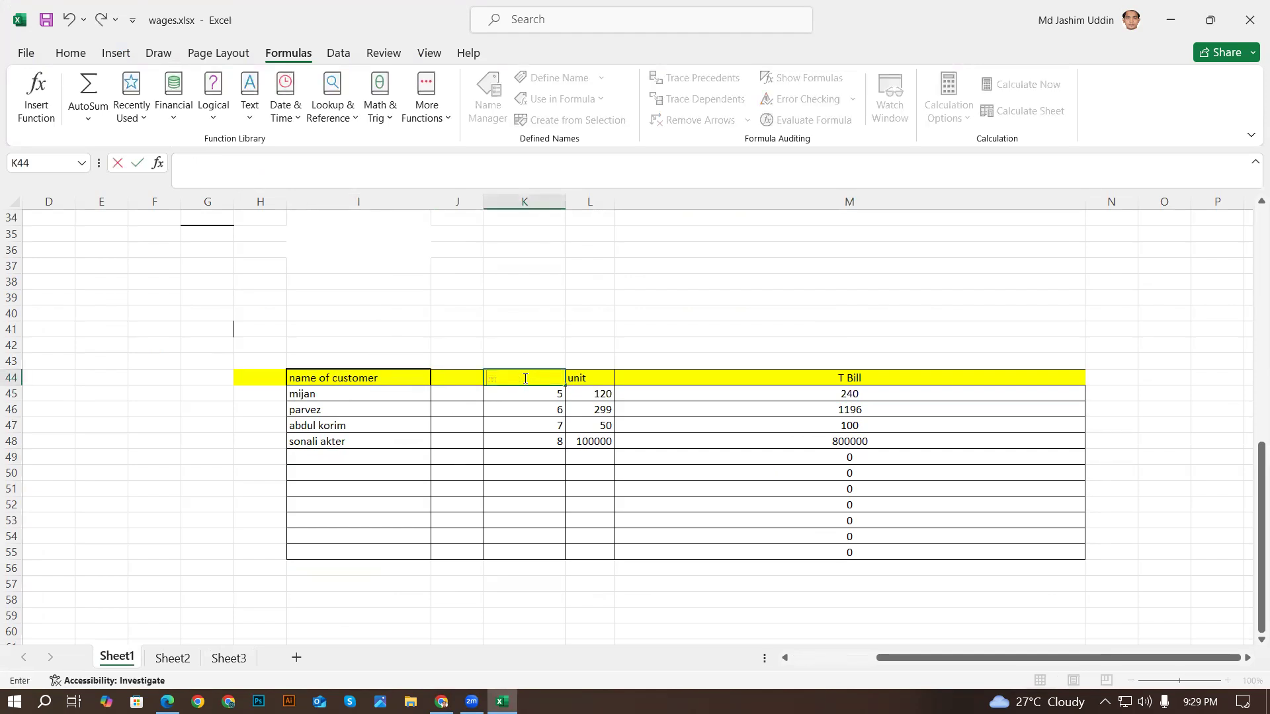
pyautogui.write('Mi')
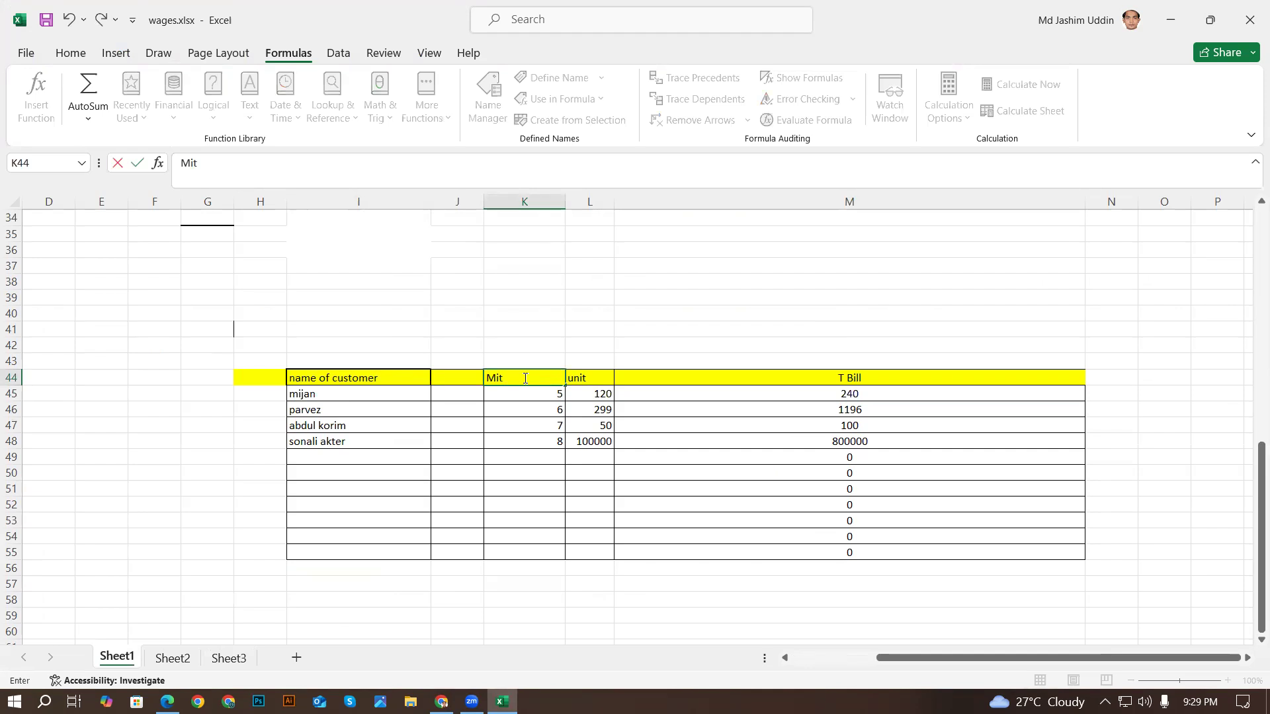
pyautogui.write('t')
pyautogui.click(573, 382)
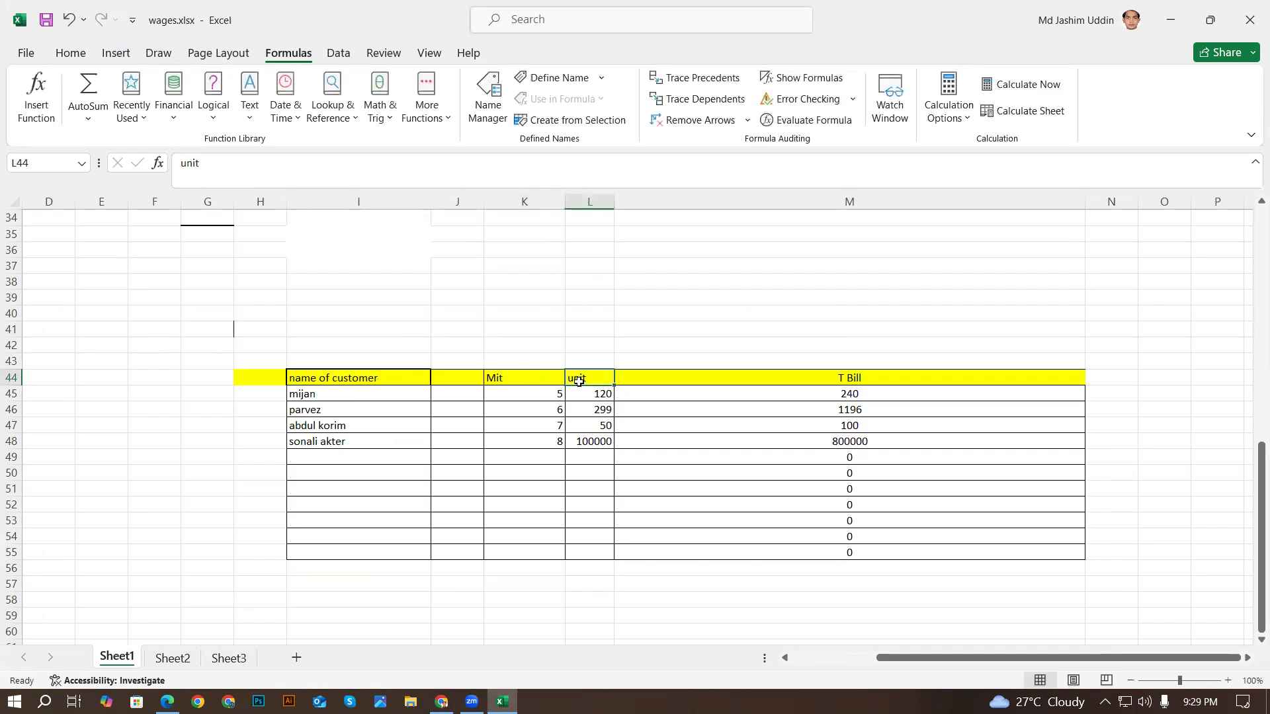
pyautogui.click(818, 379)
# - Enter the headers "students name" in I71 and "number1" in J71, below the electric bill table
pyautogui.scroll(-7, 414, 518)
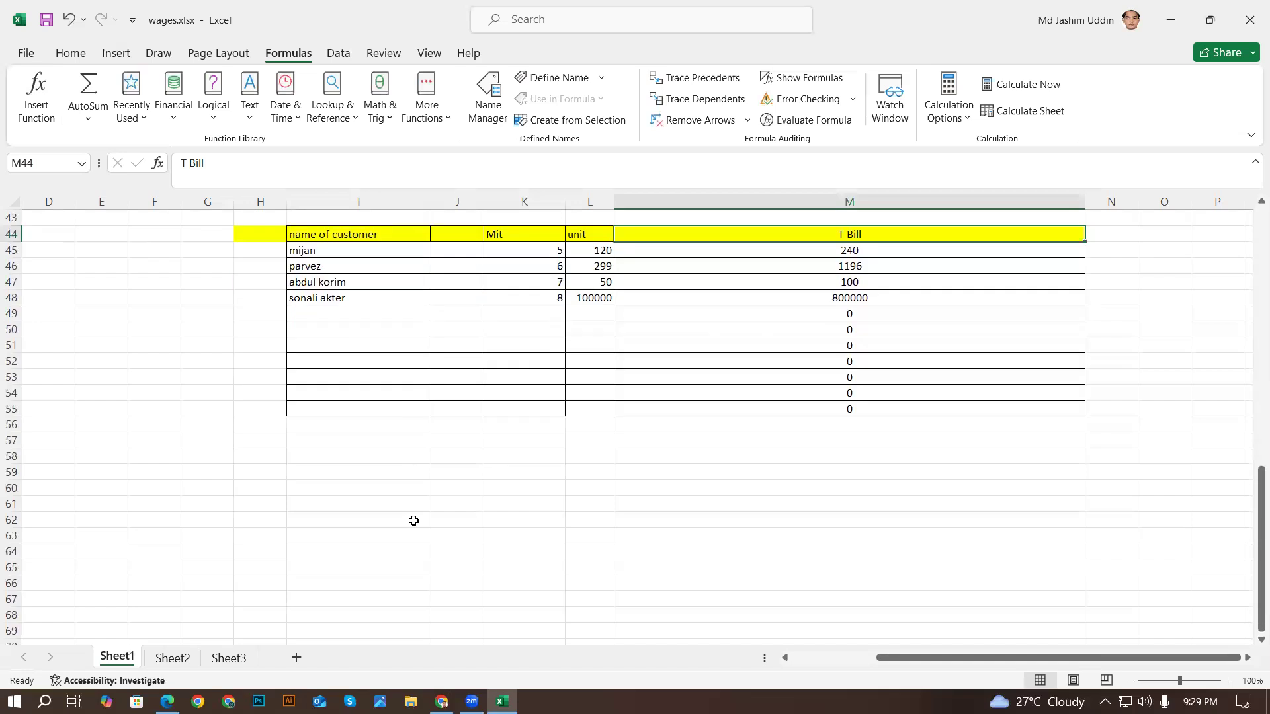
pyautogui.click(389, 466)
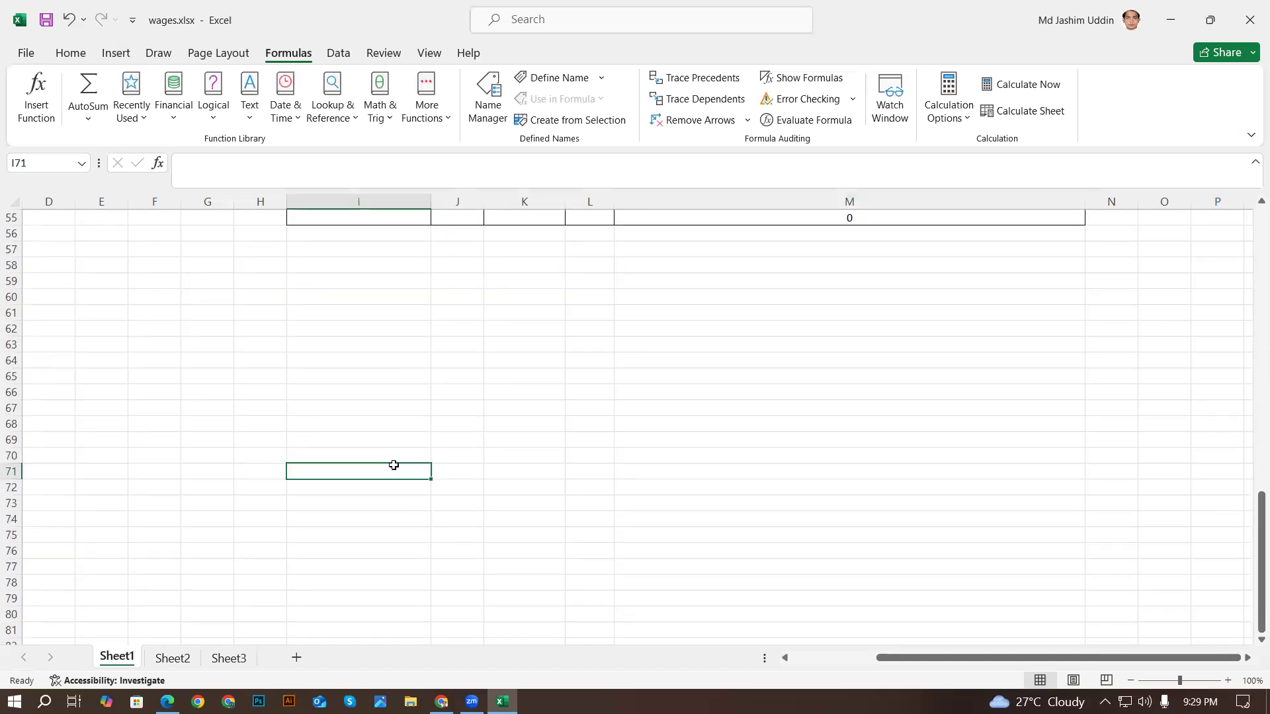
pyautogui.write('students name')
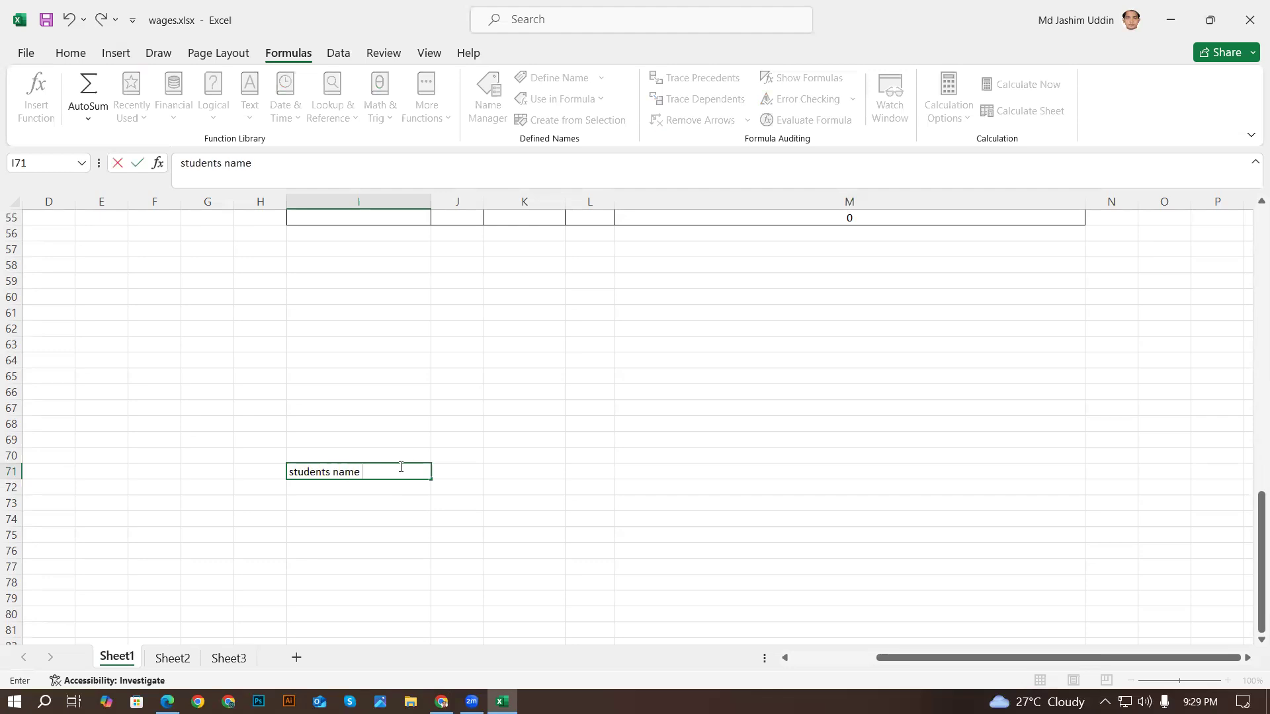
pyautogui.click(446, 470)
pyautogui.write('number')
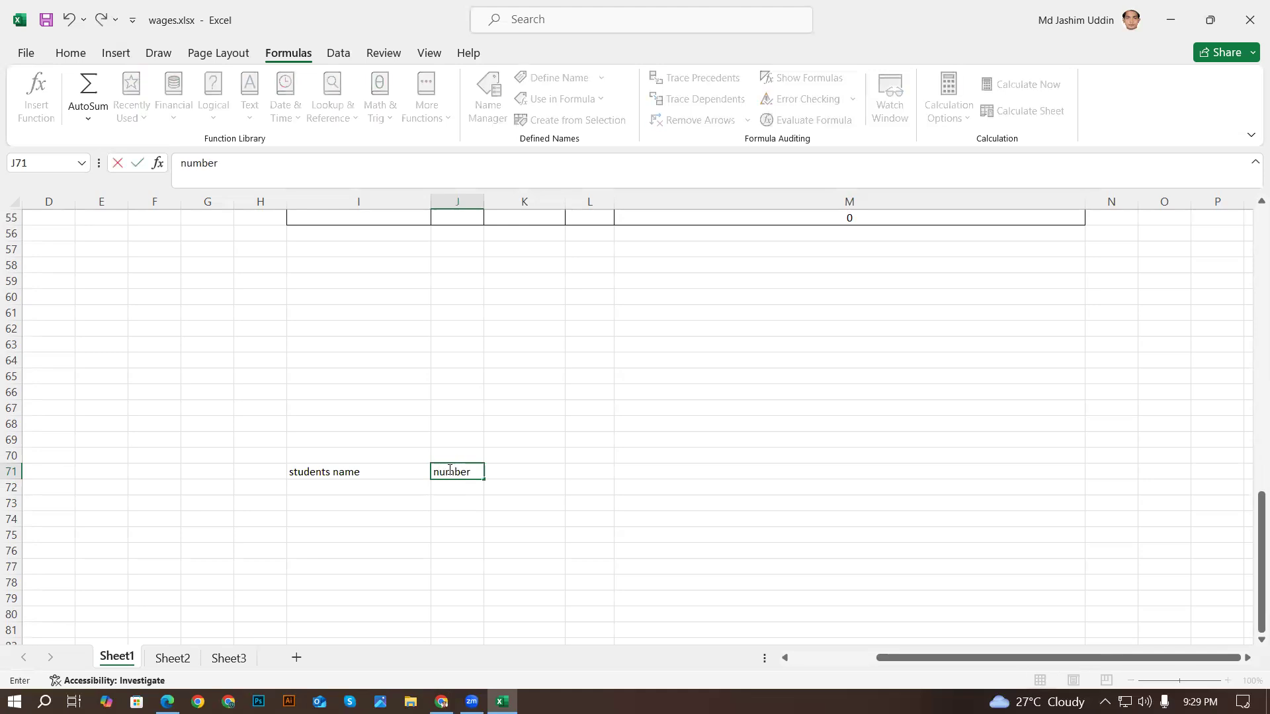
pyautogui.write('1')
pyautogui.click(476, 514)
# - Copy the J71 header into K71 and change the copy to "number12"
pyautogui.click(465, 472)
pyautogui.hotkey('ctrl', 'c')
pyautogui.click(547, 471)
pyautogui.hotkey('ctrl', 'v')
pyautogui.click(657, 482)
pyautogui.click(529, 471)
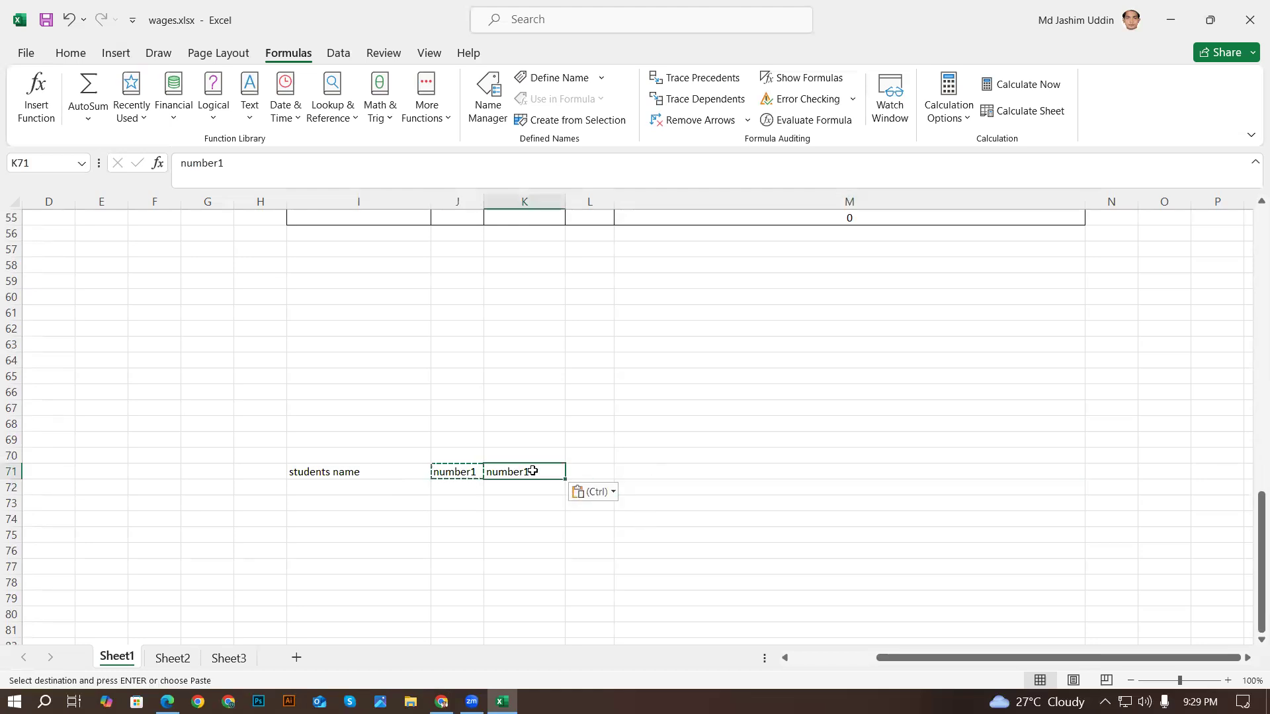
pyautogui.doubleClick(535, 472)
pyautogui.write('2')
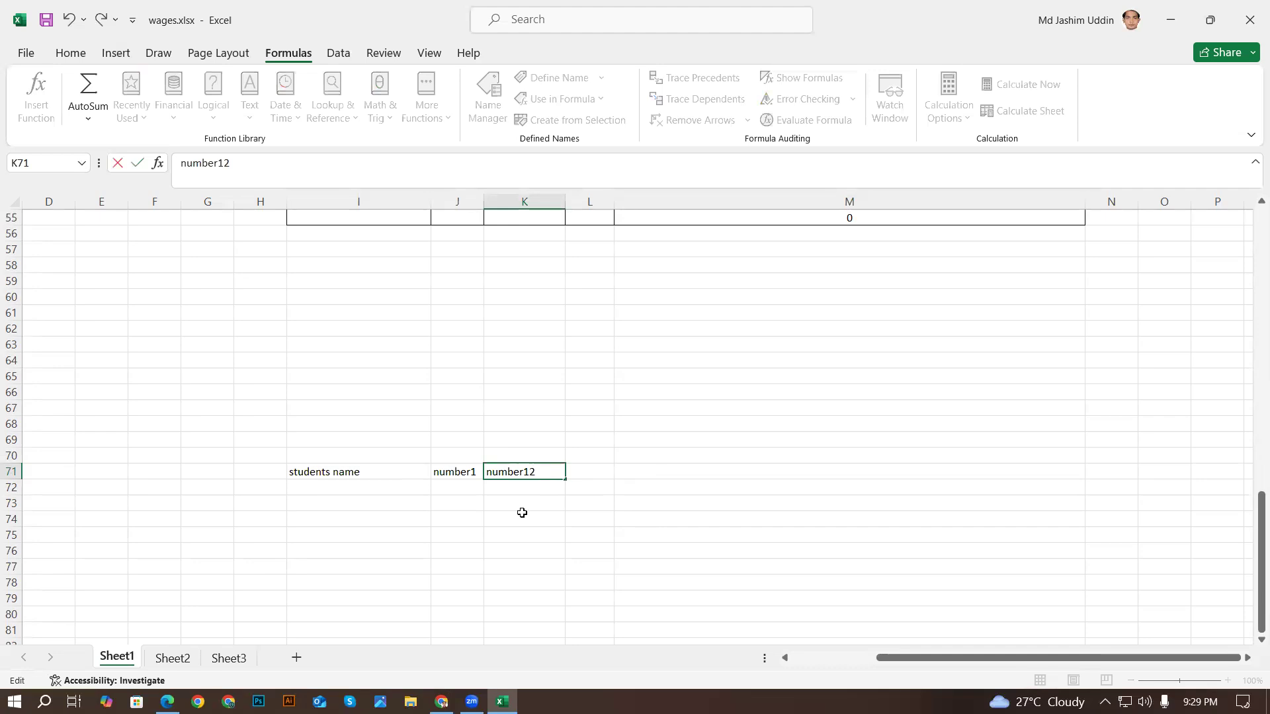
pyautogui.click(521, 516)
# - Fill the header cells I71:K71 with light blue and widen column J
pyautogui.moveTo(291, 474); pyautogui.dragTo(529, 473)
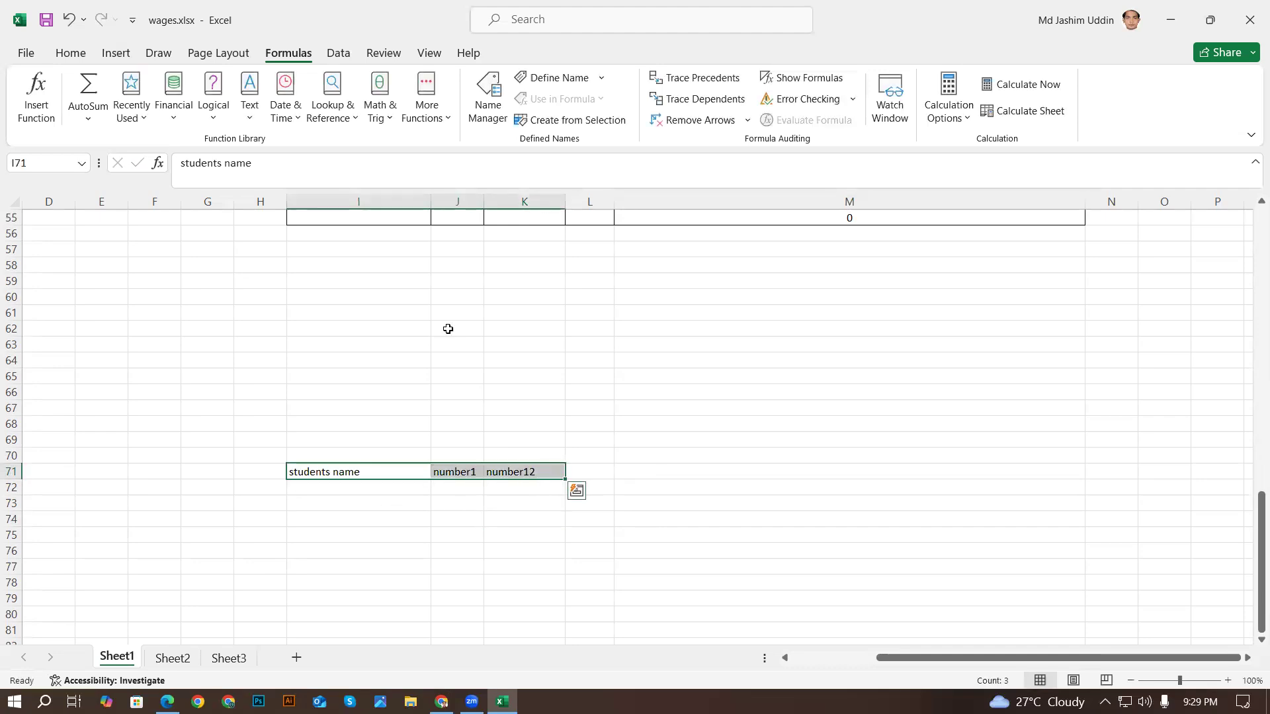
pyautogui.click(69, 53)
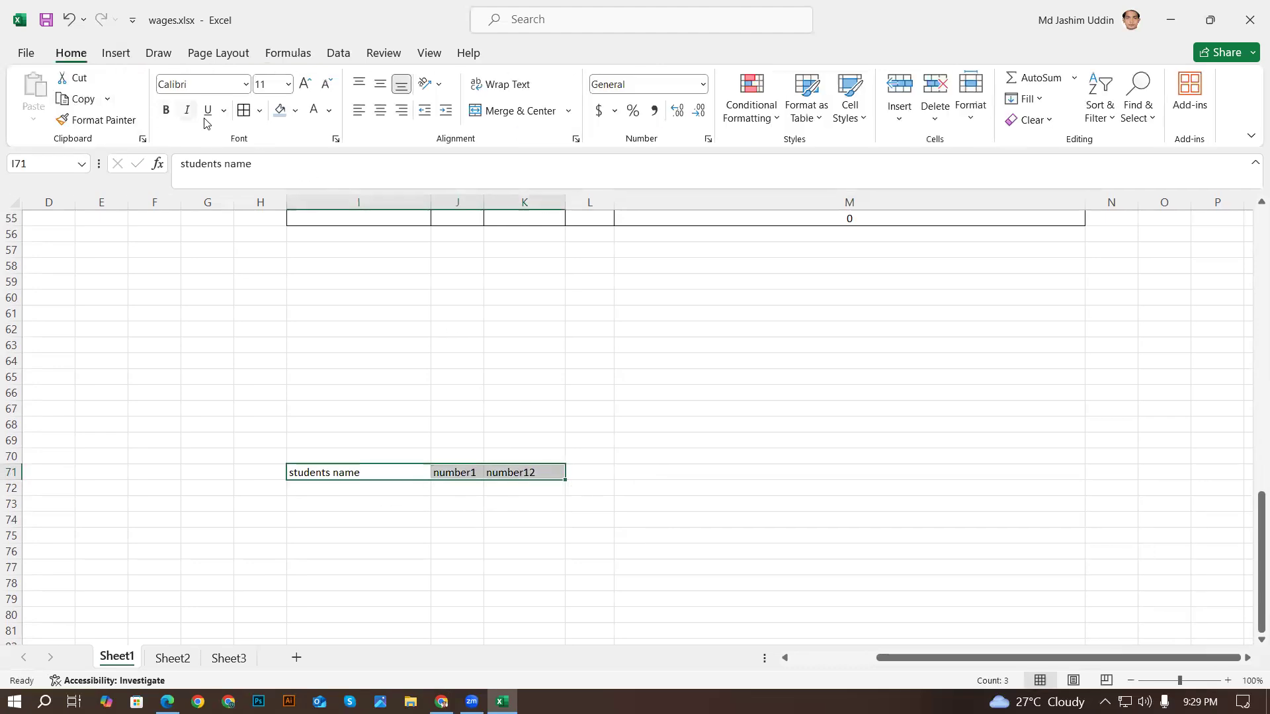
pyautogui.click(280, 109)
pyautogui.click(589, 582)
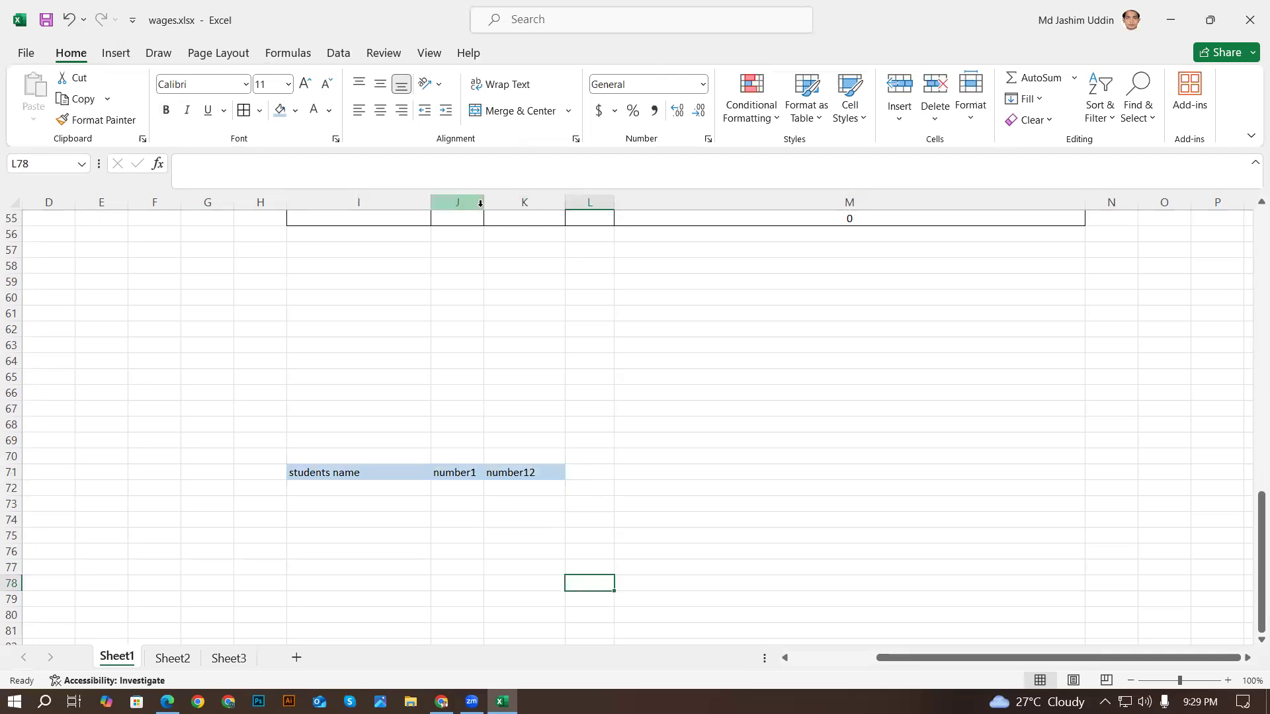
pyautogui.moveTo(484, 202); pyautogui.dragTo(509, 201)
# - Enter the first student row with "A" in I72 and the mark 80 in J72
pyautogui.click(360, 489)
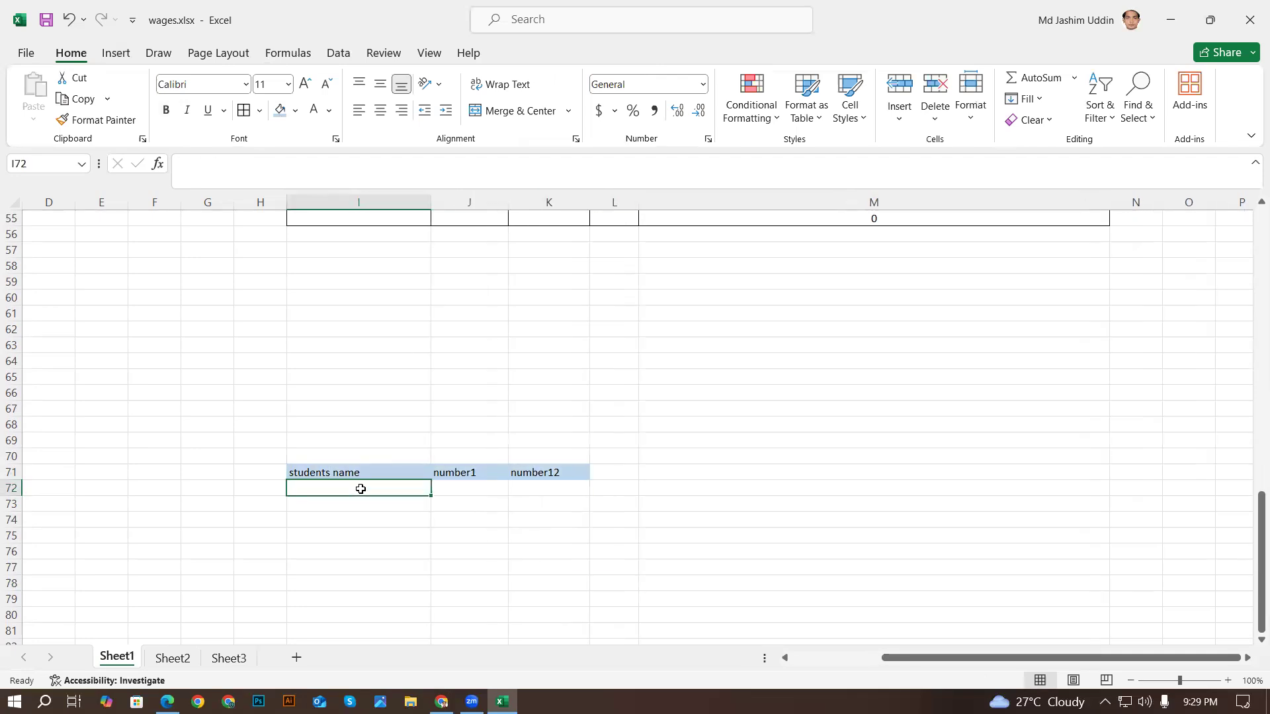
pyautogui.write('a')
pyautogui.press('BackSpace')
pyautogui.write('A')
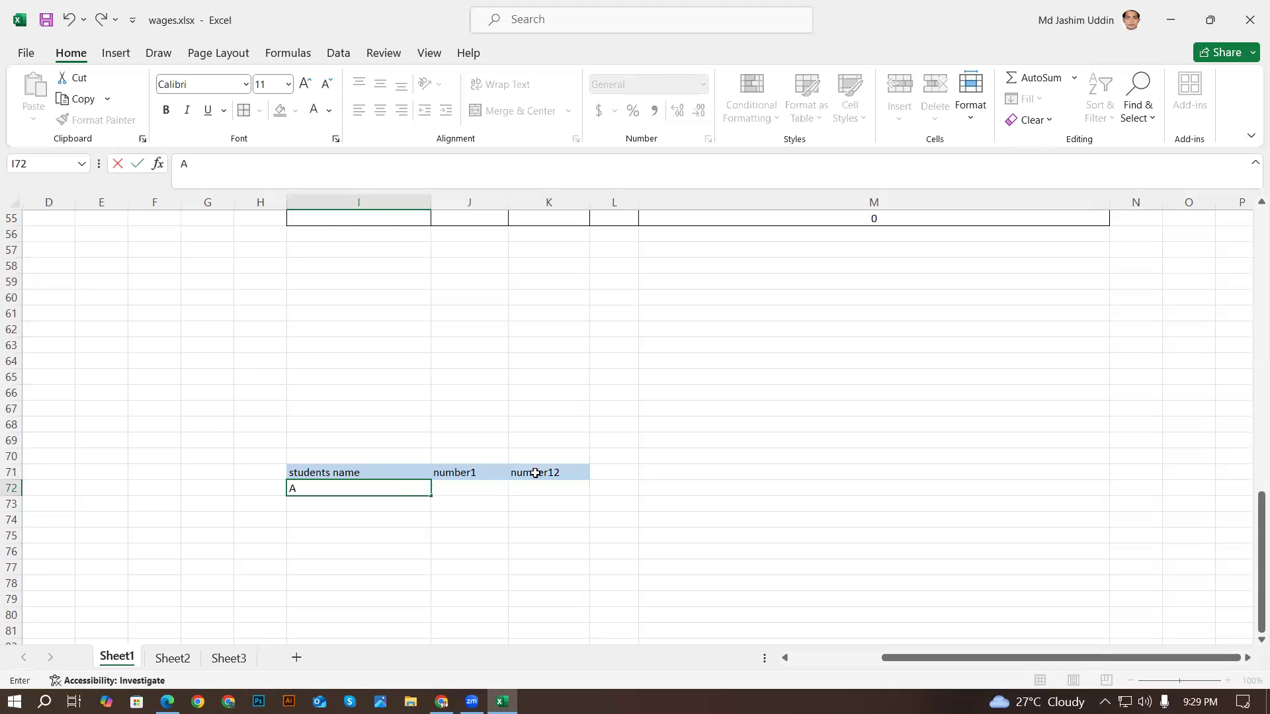
pyautogui.click(463, 487)
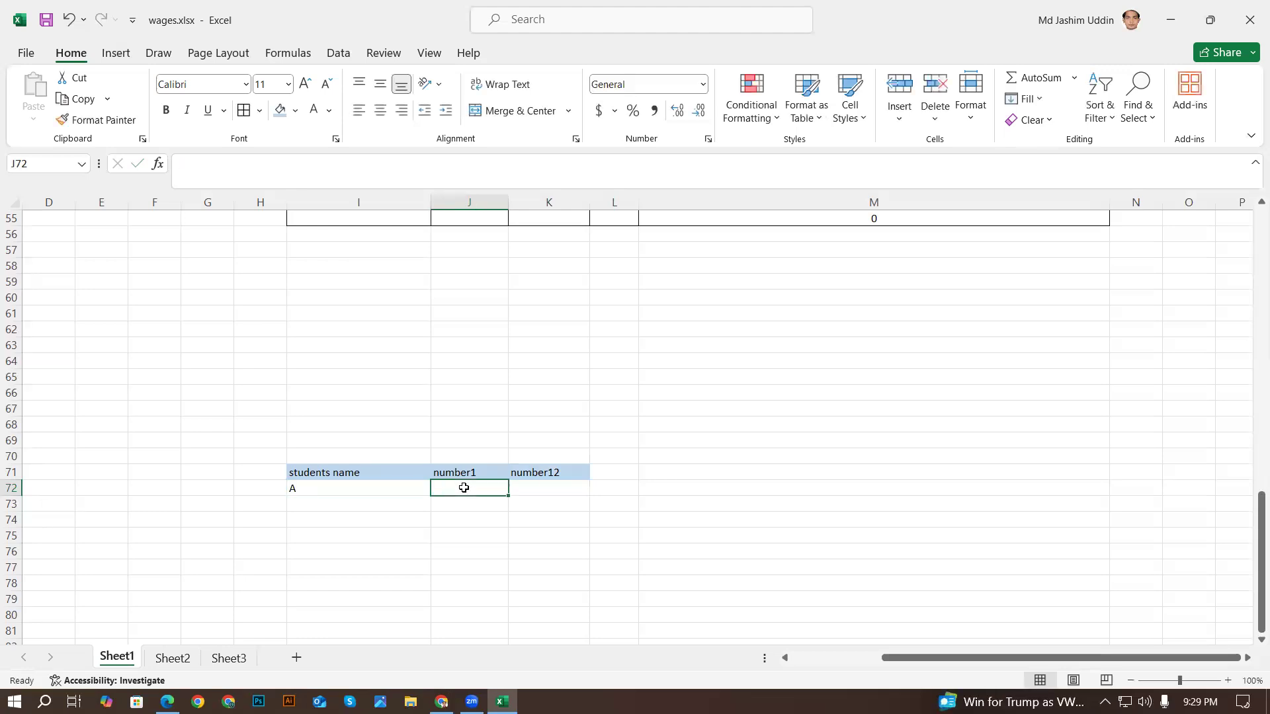
pyautogui.write('80')
pyautogui.click(545, 487)
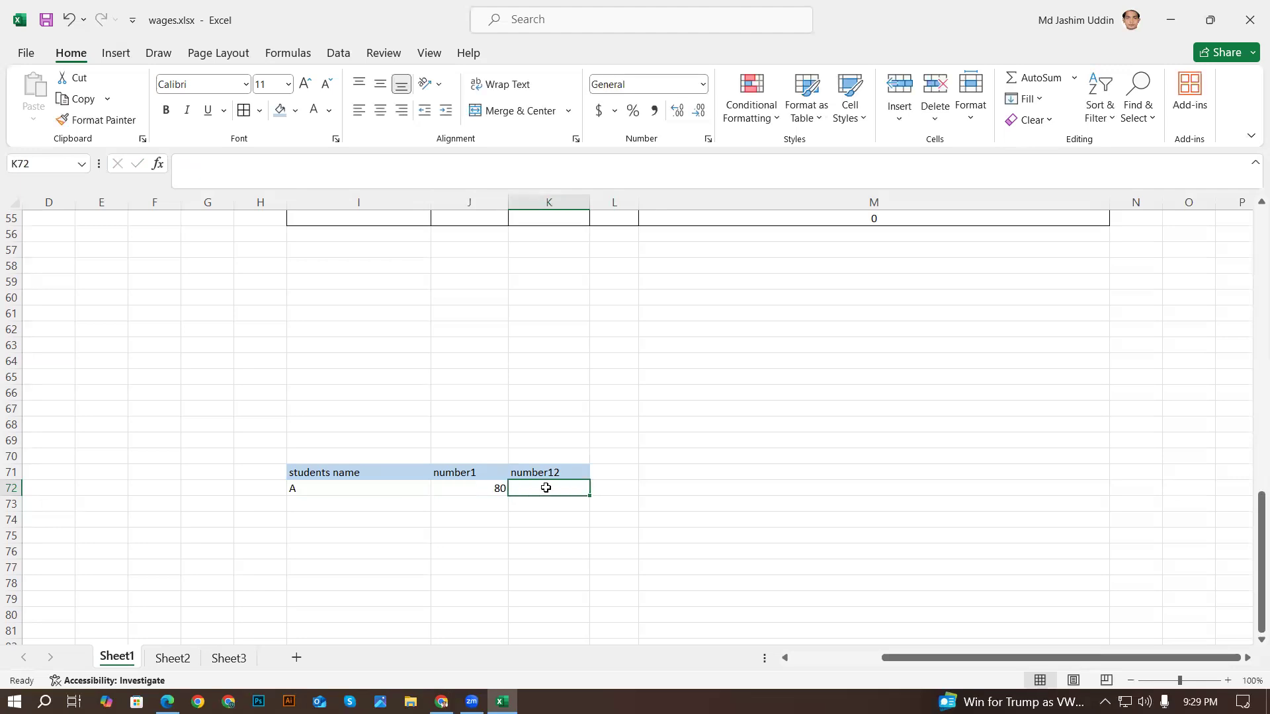
# - Change student A's first mark in J72 to 78 and enter 82 as the second mark in K72
pyautogui.click(489, 489)
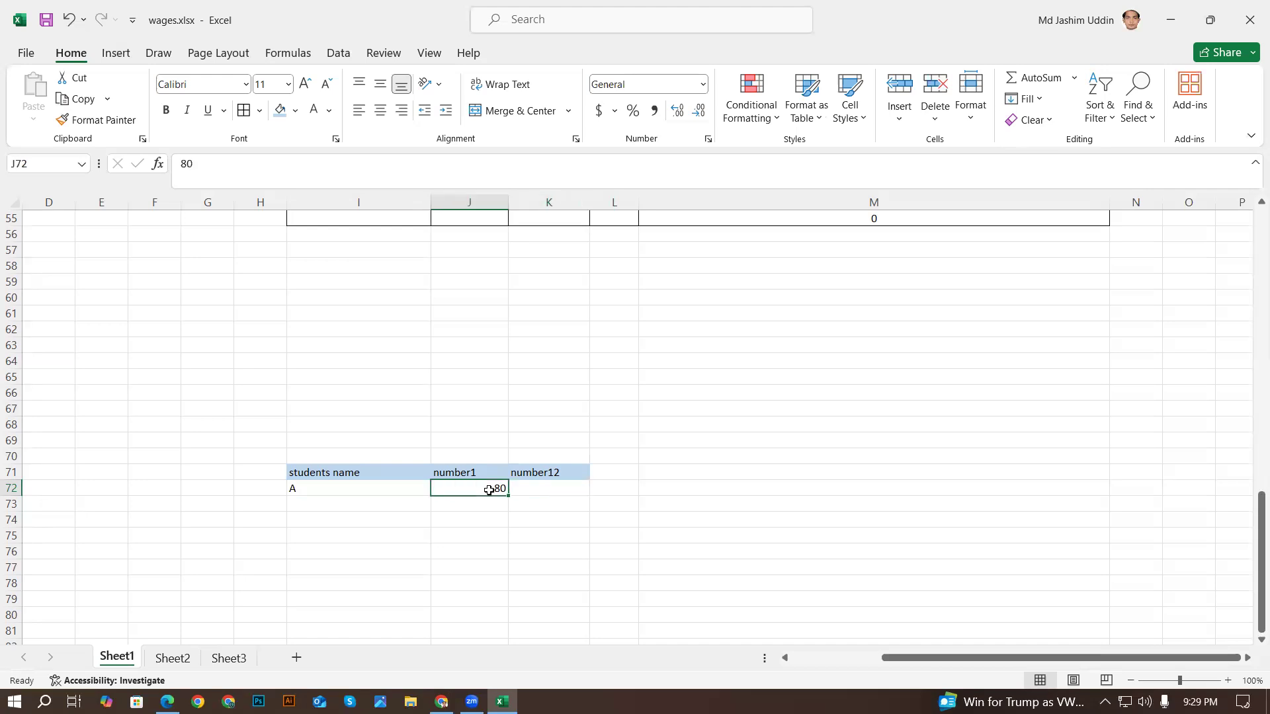
pyautogui.press('BackSpace')
pyautogui.write('78')
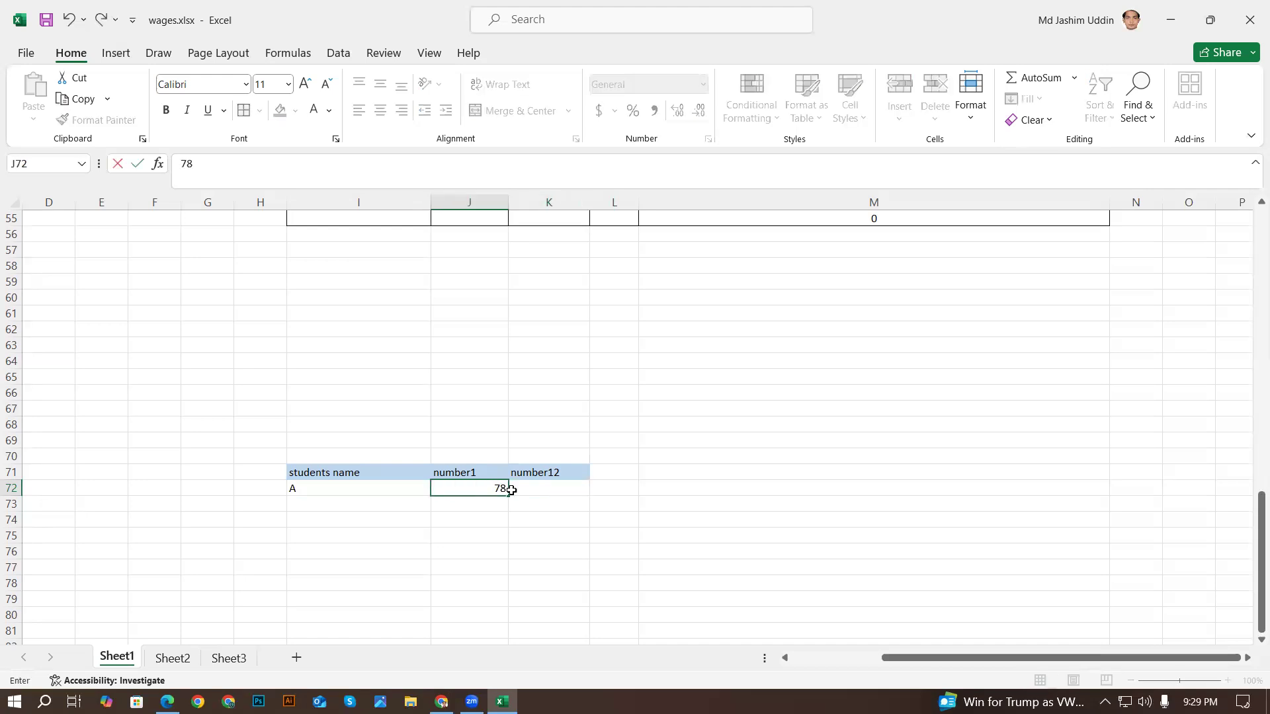
pyautogui.click(533, 486)
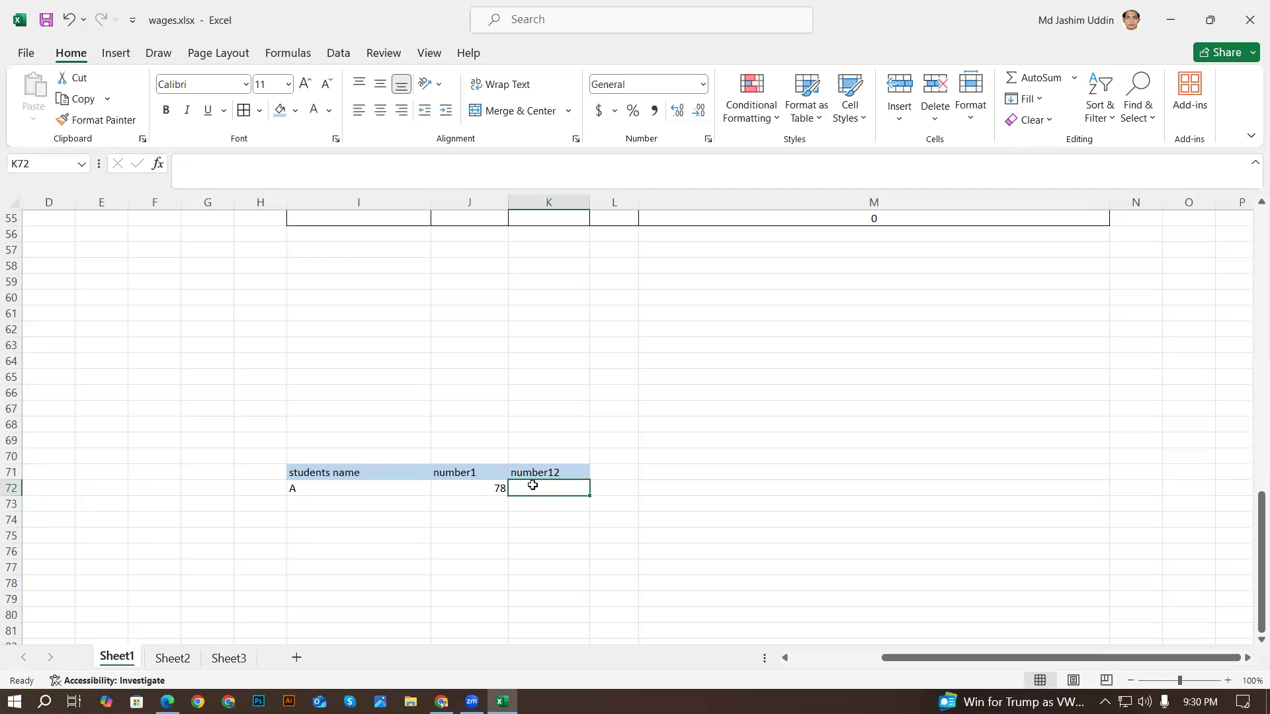
pyautogui.write('82')
pyautogui.click(520, 549)
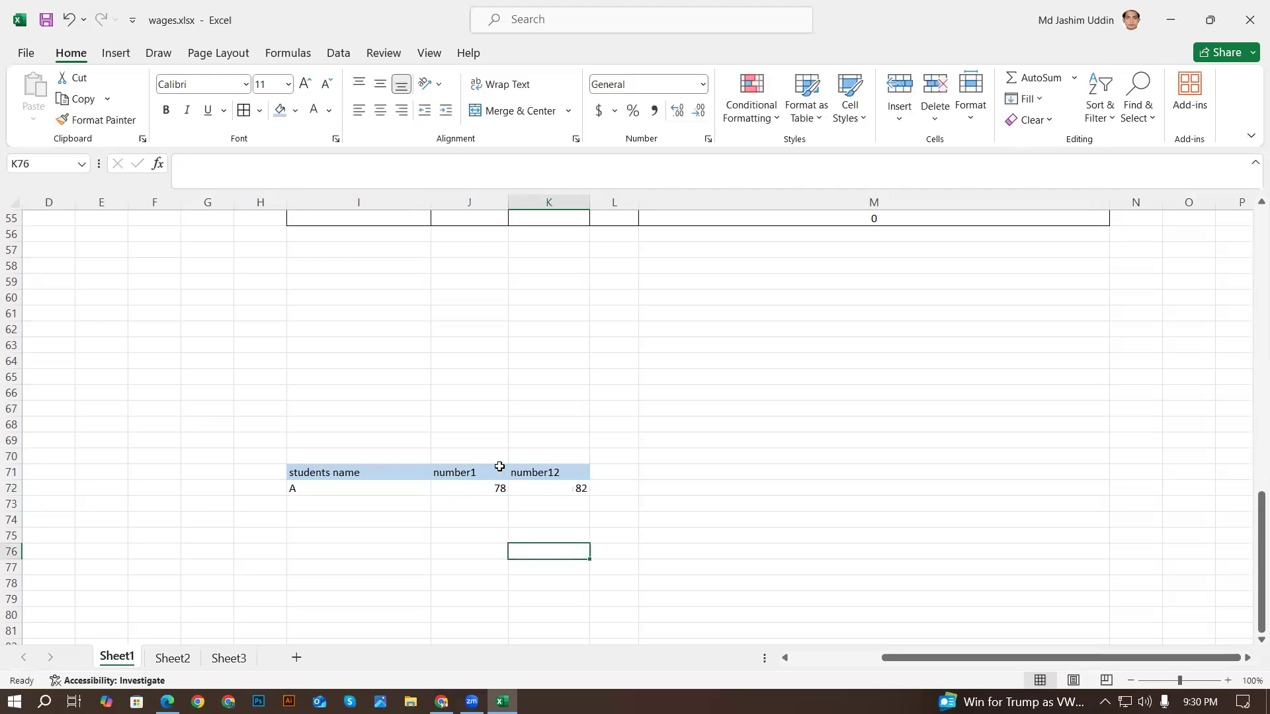
# - Change the header in J71 to "English-1"
pyautogui.click(483, 471)
pyautogui.doubleClick(483, 471)
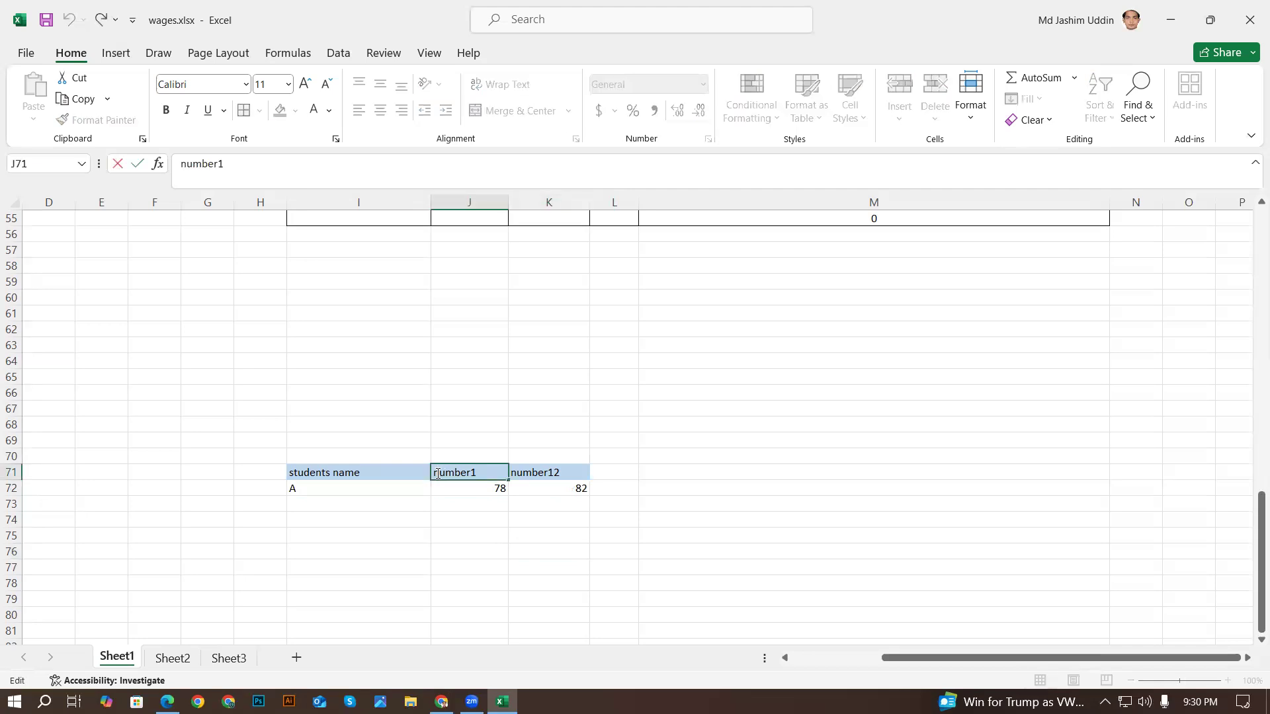
pyautogui.write('eNGLISH')
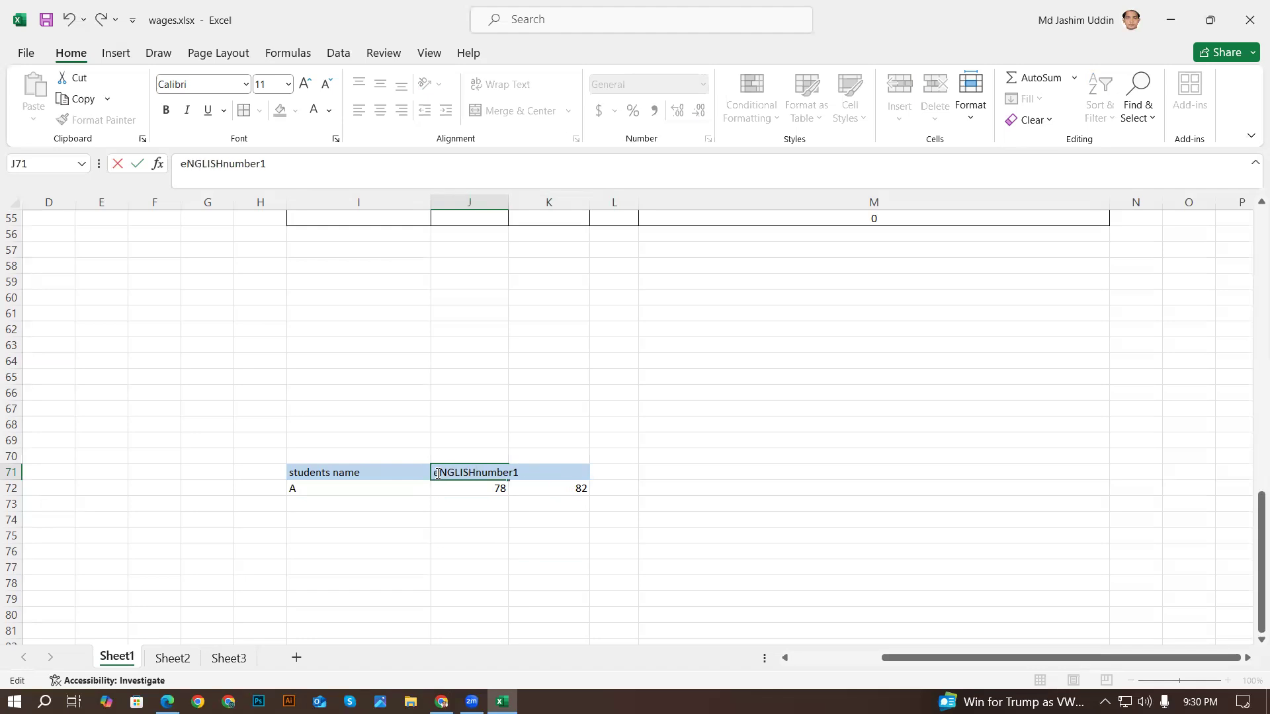
pyautogui.press('BackSpace')
pyautogui.press('BackSpace')
pyautogui.press('BackSpace')
pyautogui.press('BackSpace')
pyautogui.press('BackSpace')
pyautogui.press('BackSpace')
pyautogui.press('BackSpace')
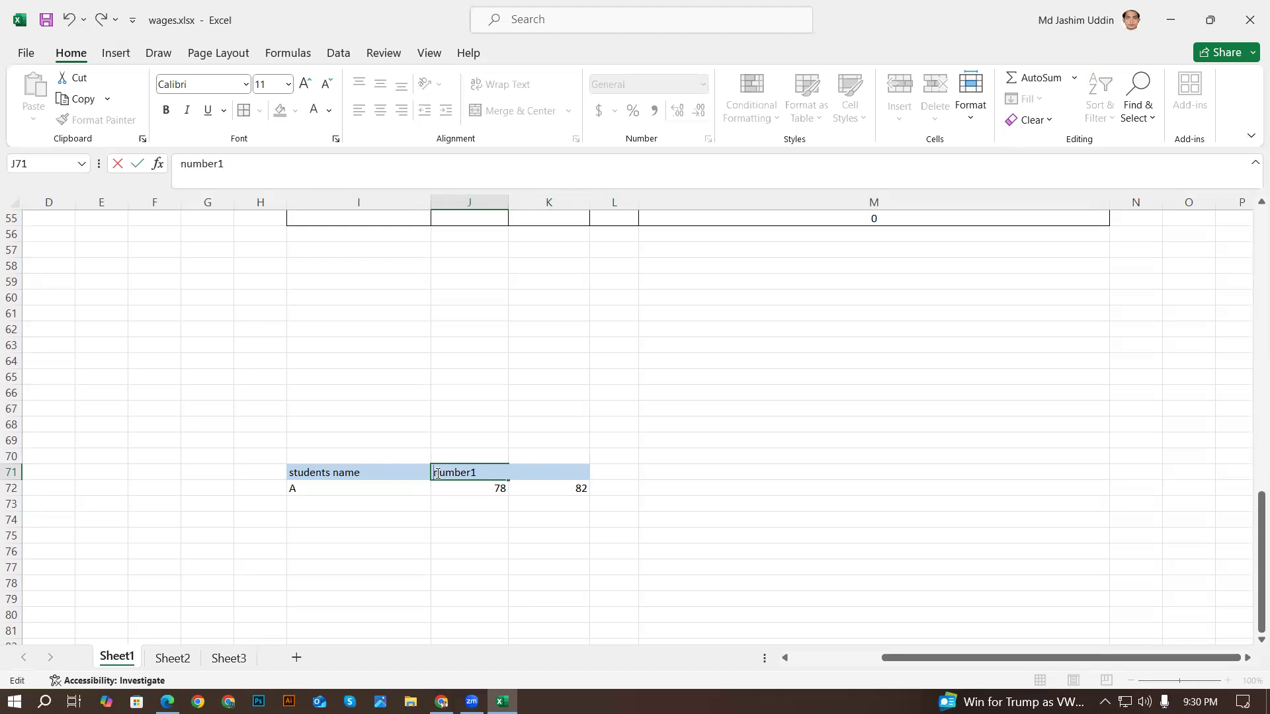
pyautogui.write('E')
pyautogui.write('nglish')
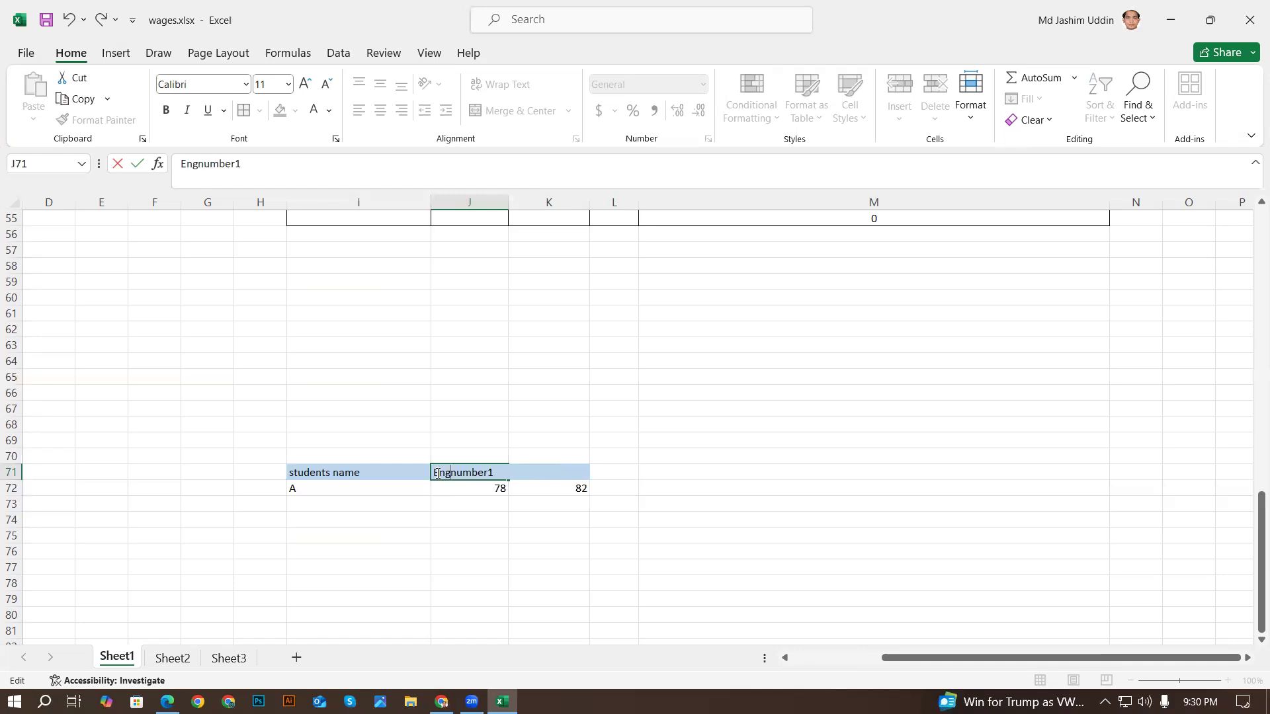
pyautogui.write('-')
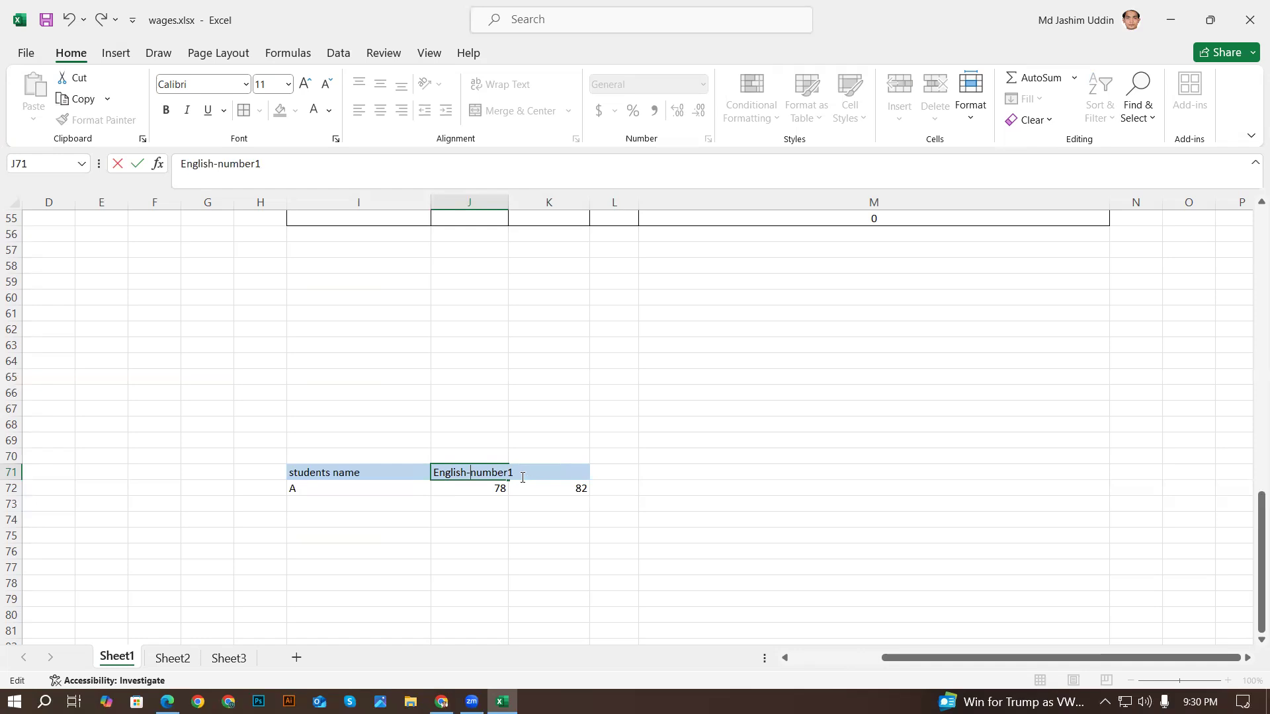
pyautogui.press('BackSpace')
pyautogui.press('BackSpace')
pyautogui.press('BackSpace')
pyautogui.press('BackSpace')
pyautogui.press('BackSpace')
pyautogui.press('BackSpace')
pyautogui.click(468, 551)
# - Copy the J71 header over K71 and change the copy to "English-2"
pyautogui.click(467, 474)
pyautogui.hotkey('ctrl', 'c')
pyautogui.click(544, 472)
pyautogui.hotkey('ctrl', 'v')
pyautogui.press('Escape')
pyautogui.press('F2')
pyautogui.press('BackSpace')
pyautogui.write('2')
pyautogui.click(535, 531)
# - Fill student A's row, cells I72:K72, with the orange theme color
pyautogui.moveTo(324, 488); pyautogui.dragTo(557, 482)
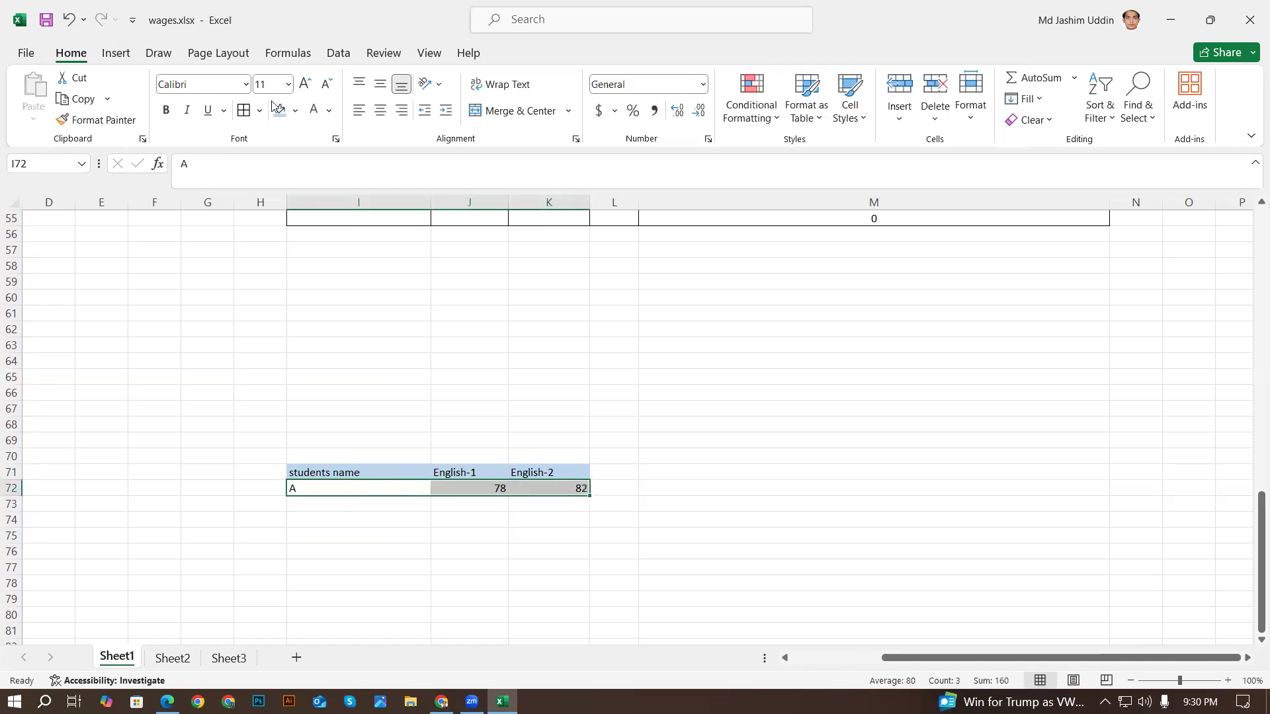
pyautogui.click(294, 110)
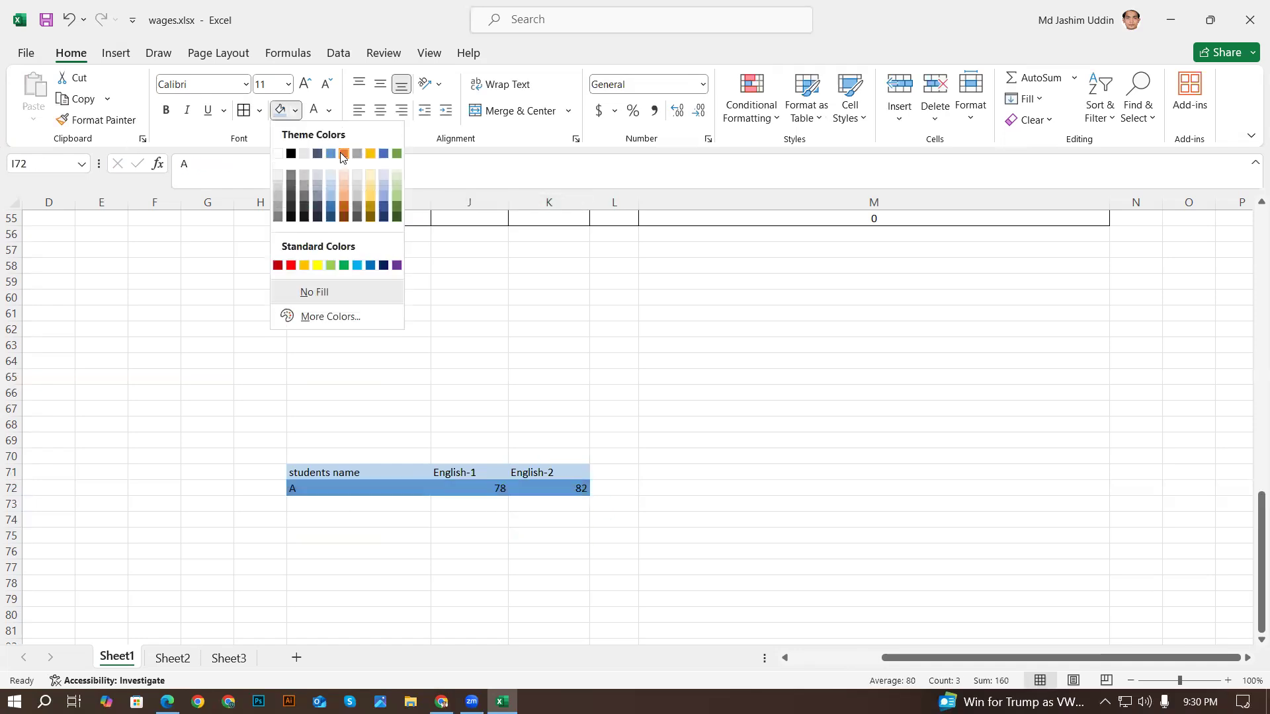
pyautogui.click(343, 155)
# - Add the header "GPA" in L71 and widen column L to about twice the width of column J
pyautogui.click(625, 469)
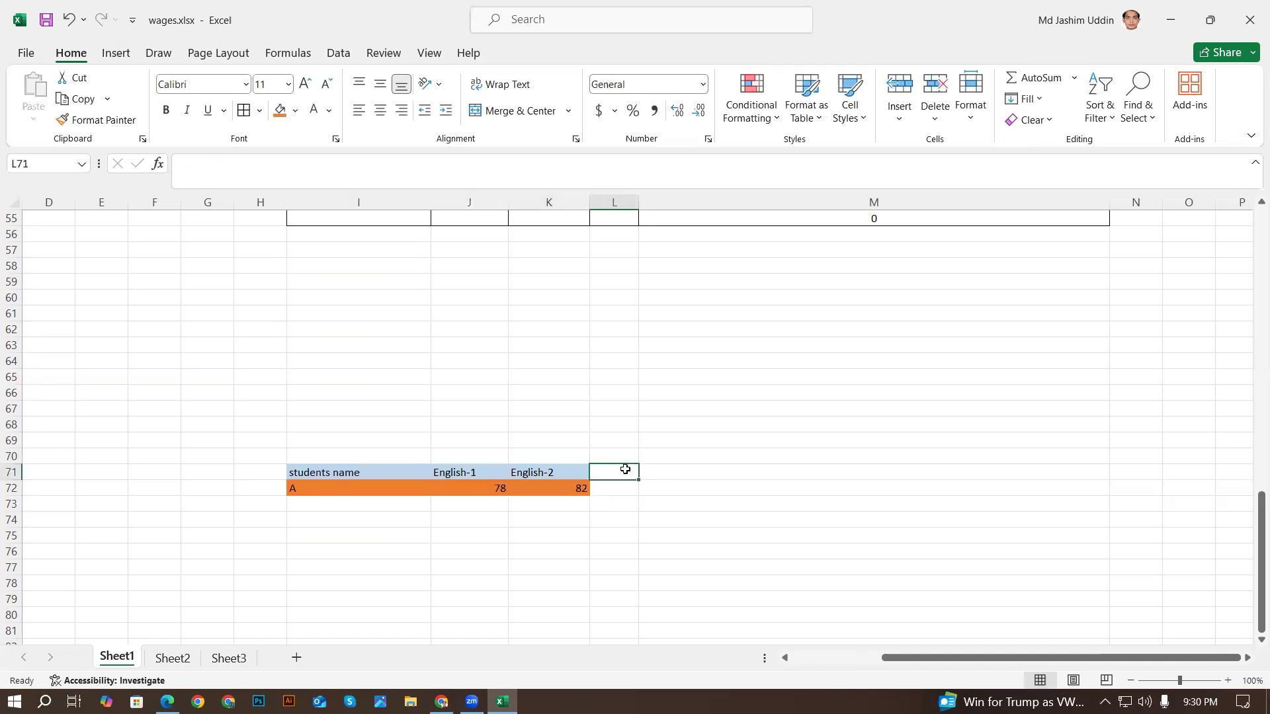
pyautogui.write('GPA')
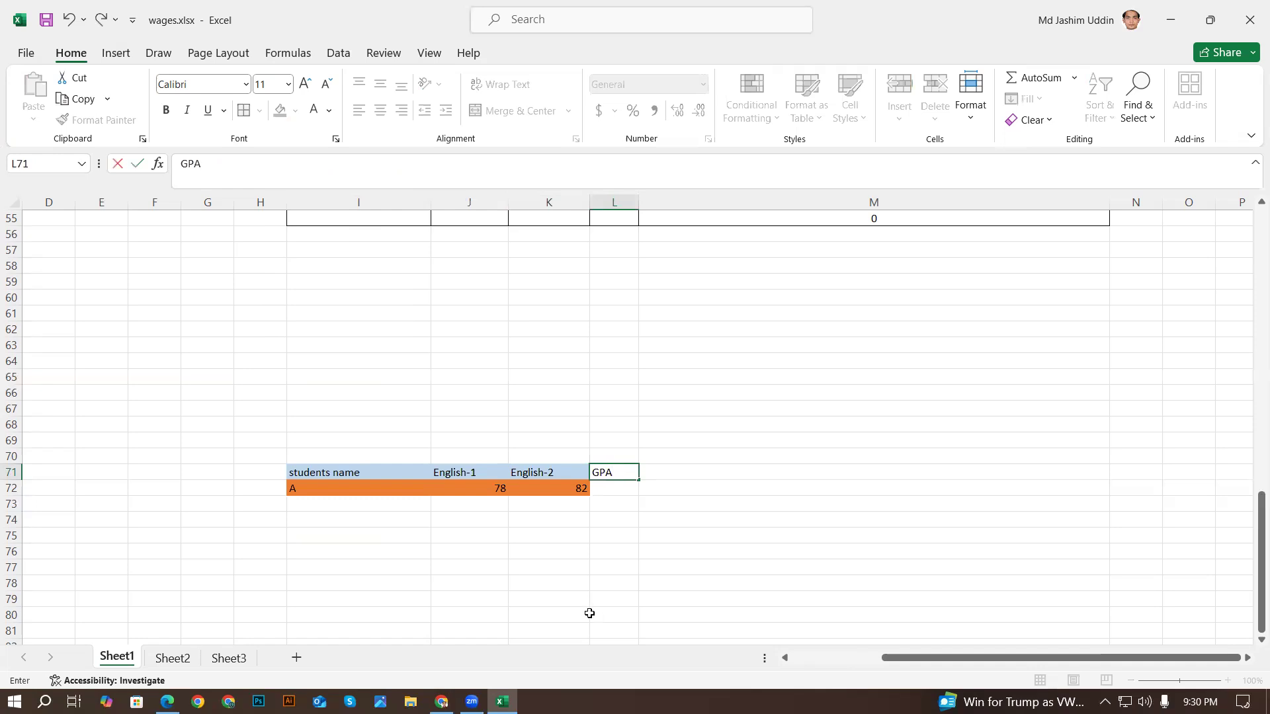
pyautogui.press('Return')
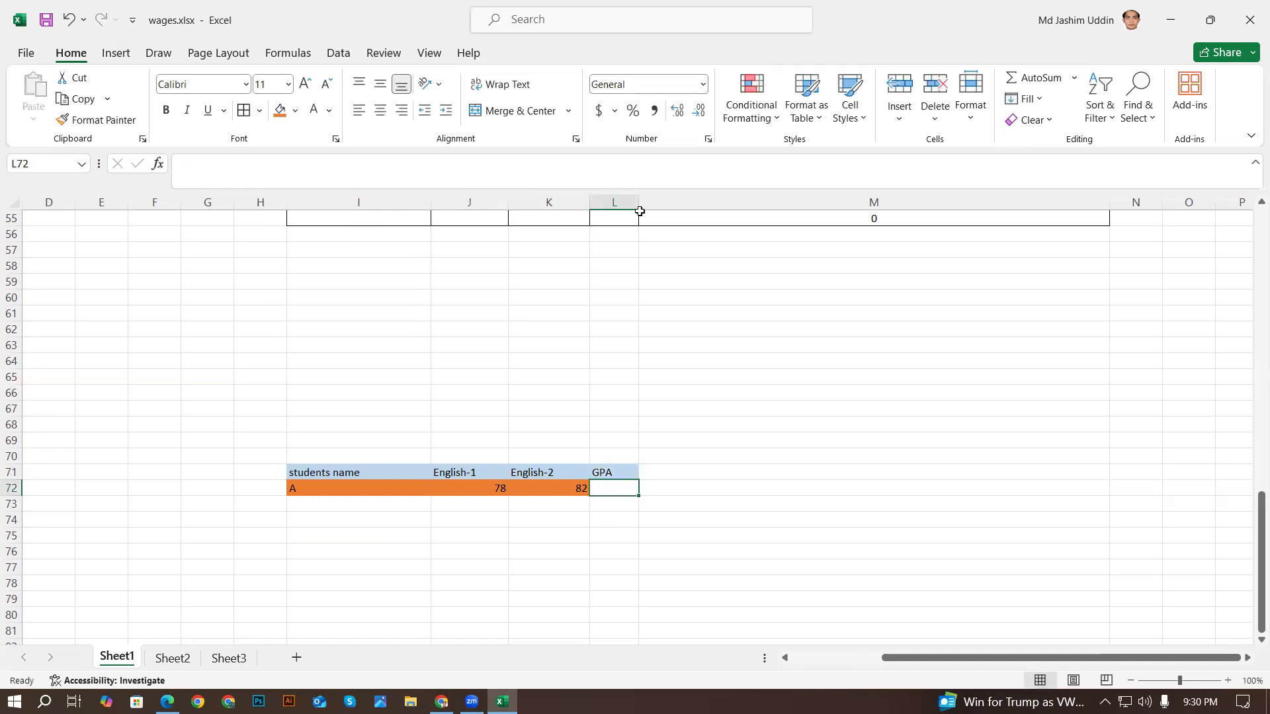
pyautogui.moveTo(639, 205); pyautogui.dragTo(750, 205)
pyautogui.click(669, 503)
# - Center the contents of the marks table, cells I71:L72, horizontally
pyautogui.click(622, 472)
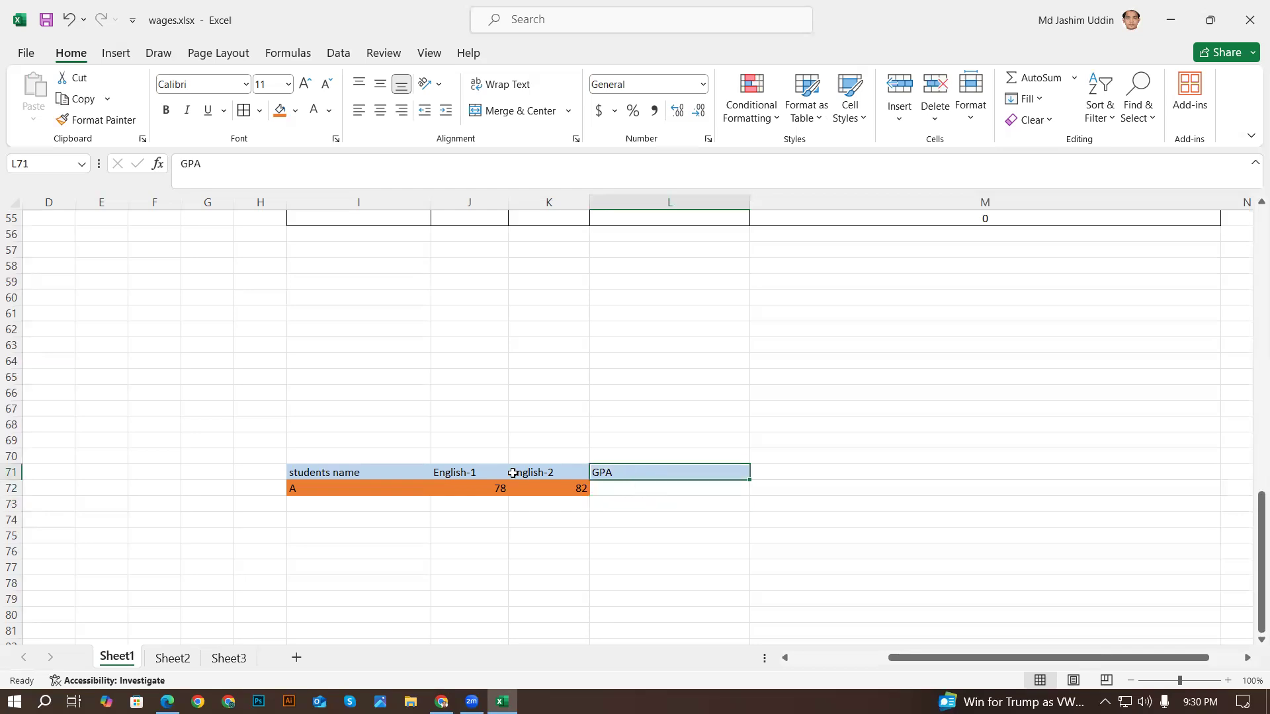
pyautogui.moveTo(324, 471); pyautogui.dragTo(440, 472)
pyautogui.moveTo(524, 483); pyautogui.dragTo(667, 484)
pyautogui.click(380, 110)
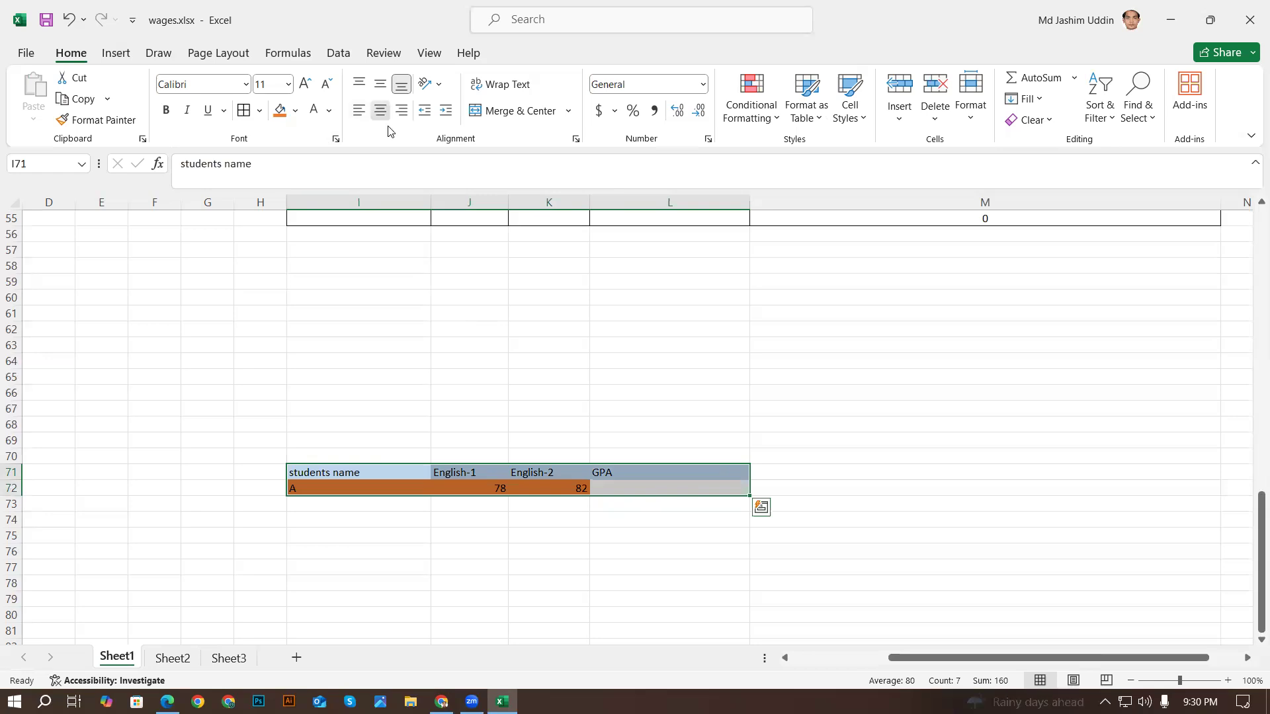
pyautogui.click(615, 550)
# - Fill the empty cell L72 under the GPA header with light green
pyautogui.click(670, 487)
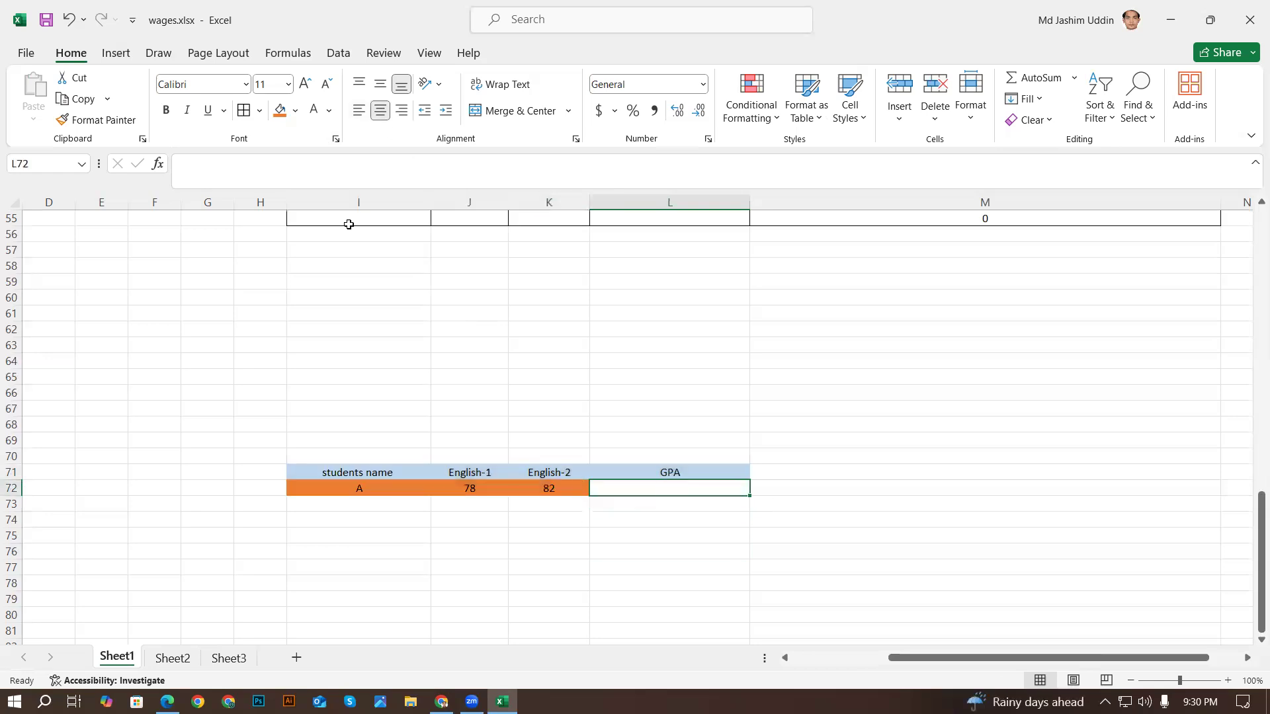
pyautogui.click(296, 111)
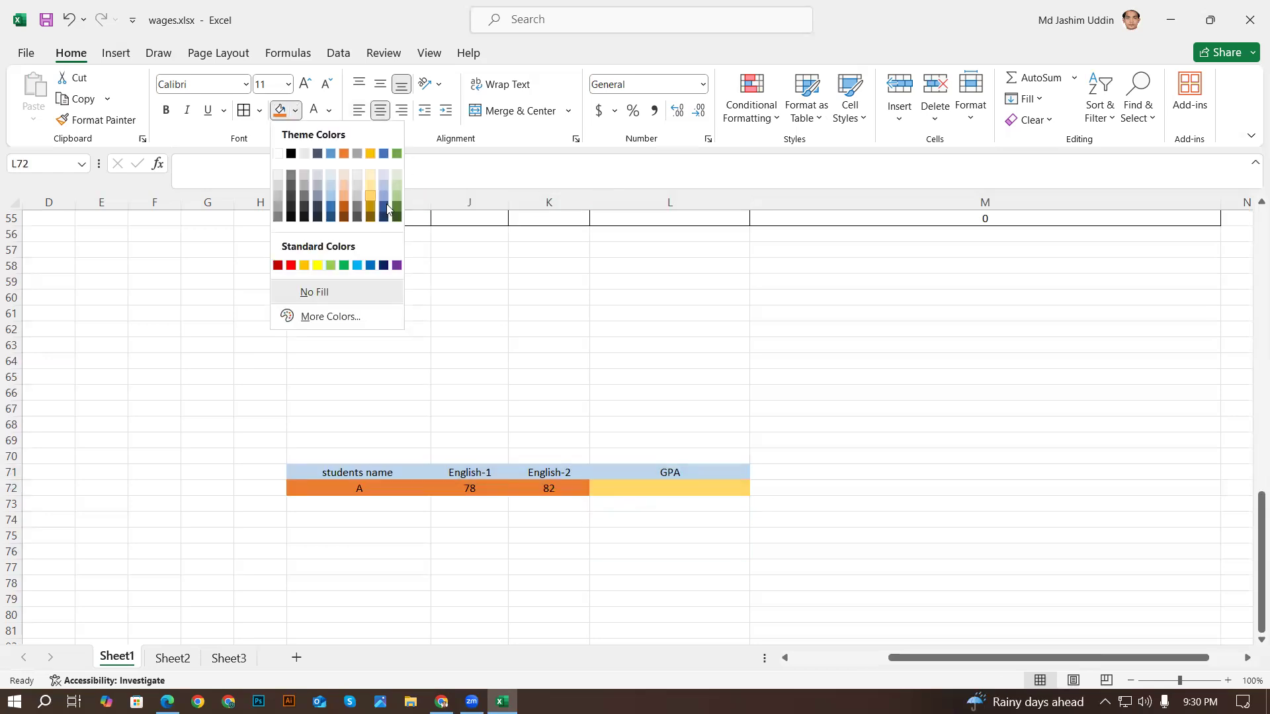
pyautogui.click(399, 194)
pyautogui.click(636, 581)
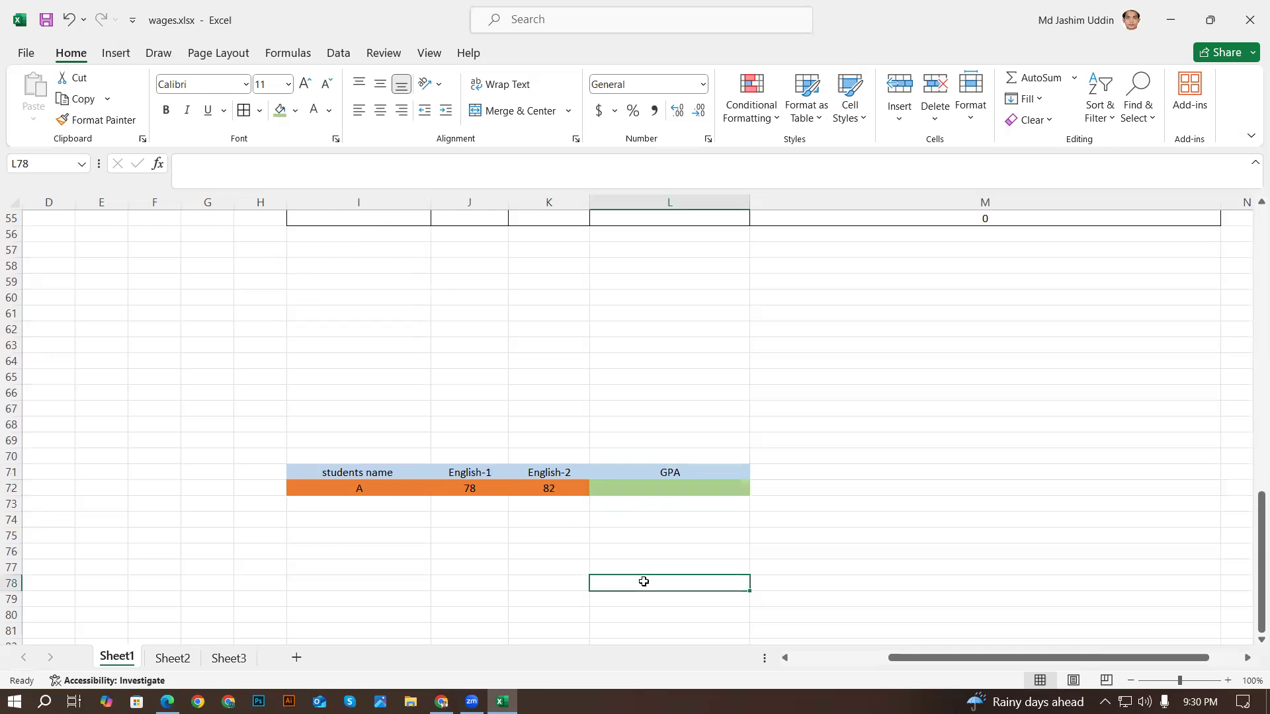
# - Copy the GPA header from L71 into M71 and narrow column M to about half its width
pyautogui.click(637, 486)
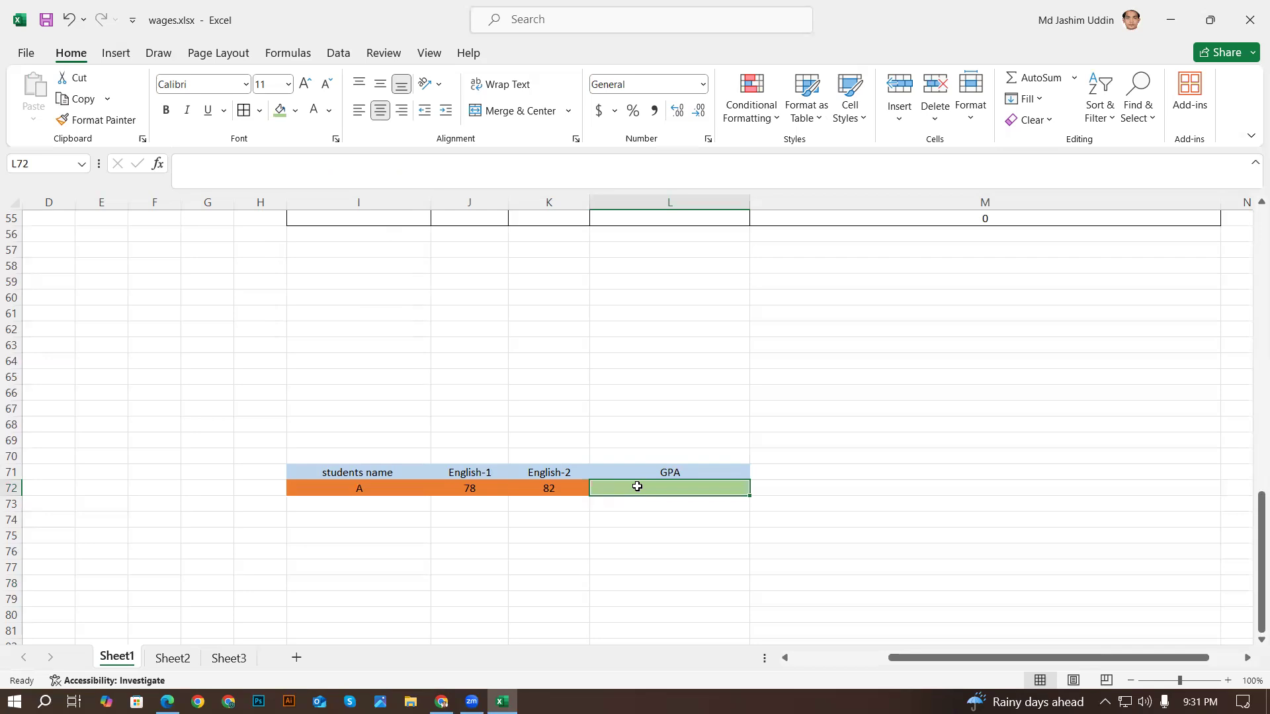
pyautogui.click(670, 471)
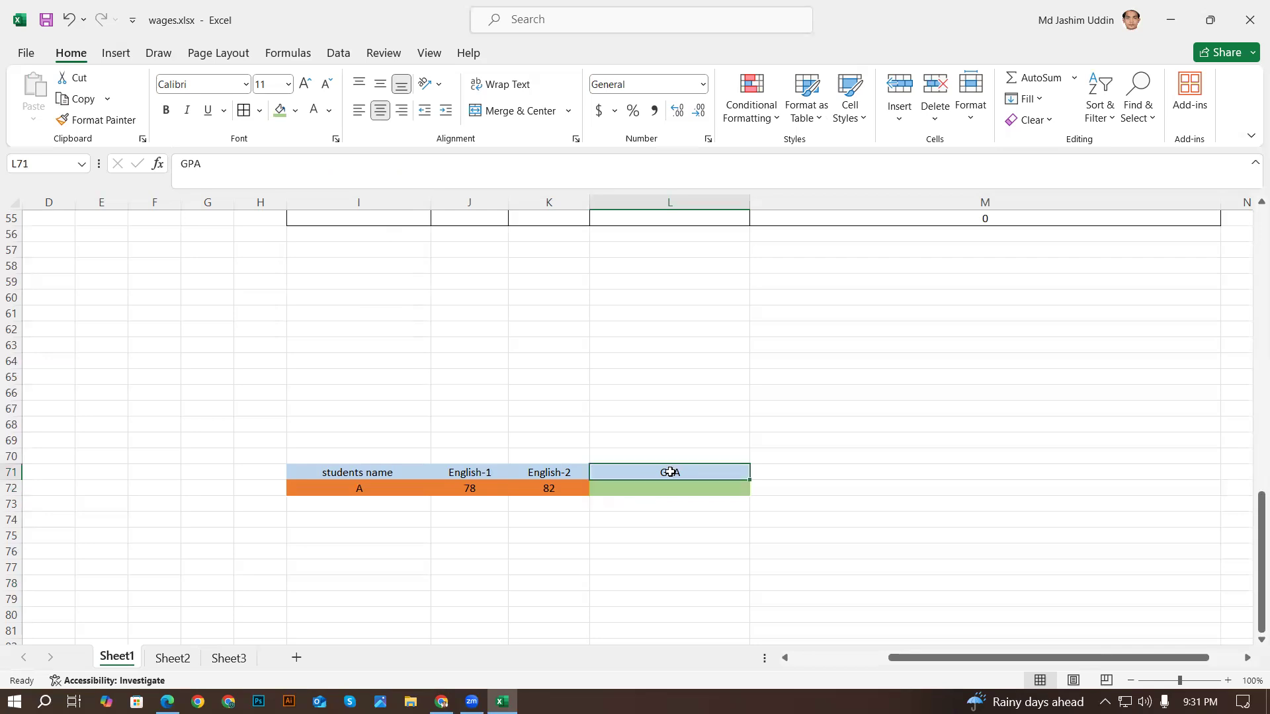
pyautogui.hotkey('ctrl', 'c')
pyautogui.click(767, 472)
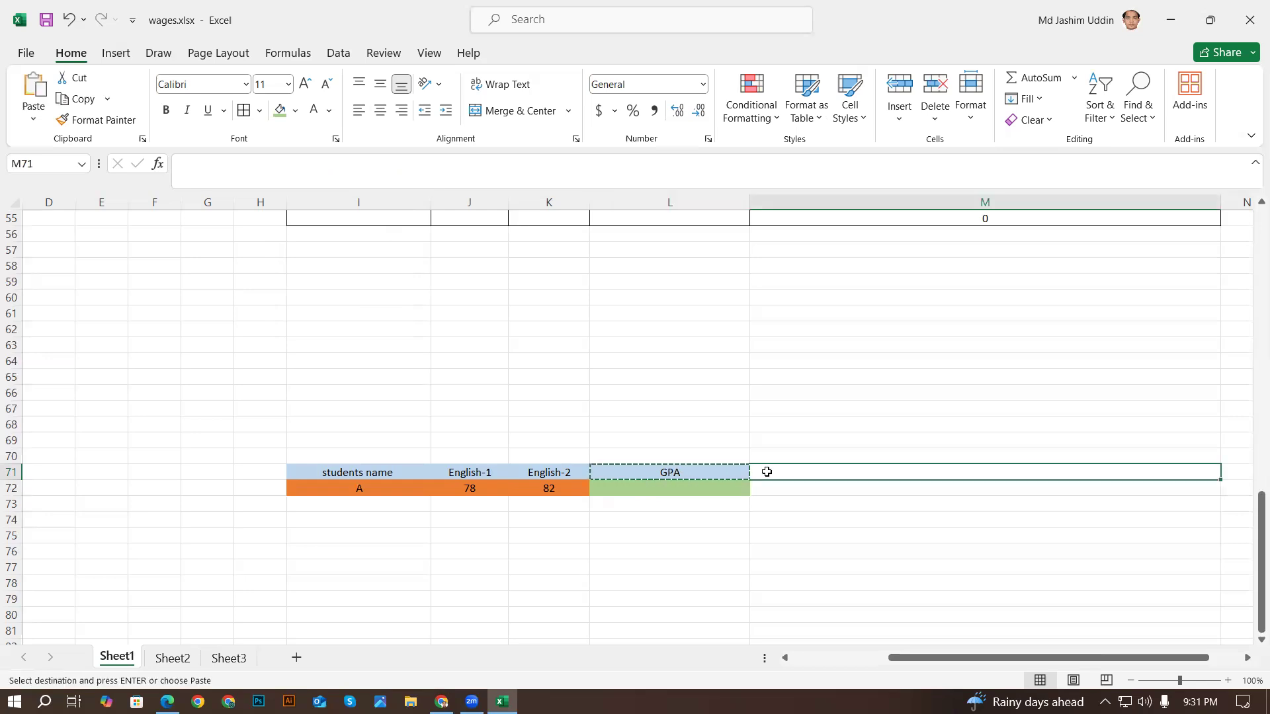
pyautogui.hotkey('ctrl', 'v')
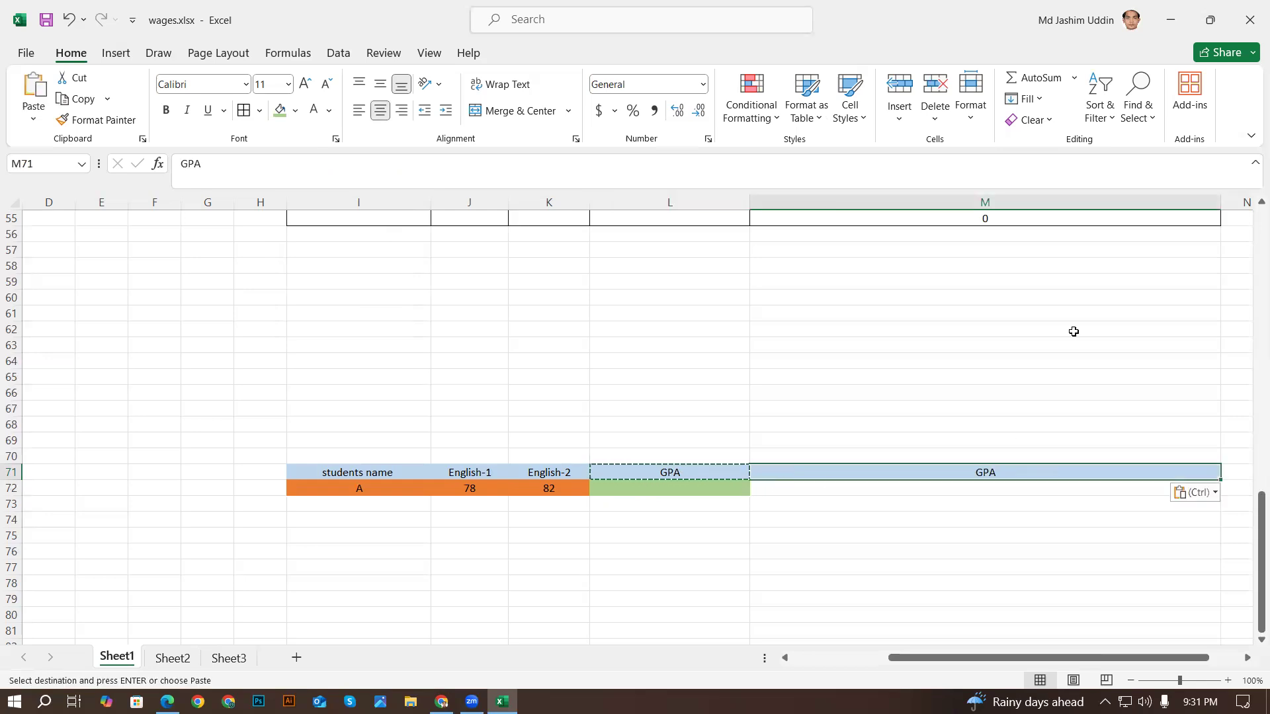
pyautogui.moveTo(1220, 205); pyautogui.dragTo(967, 209)
# - Replace the header in L71 with "TOTAL"
pyautogui.click(674, 471)
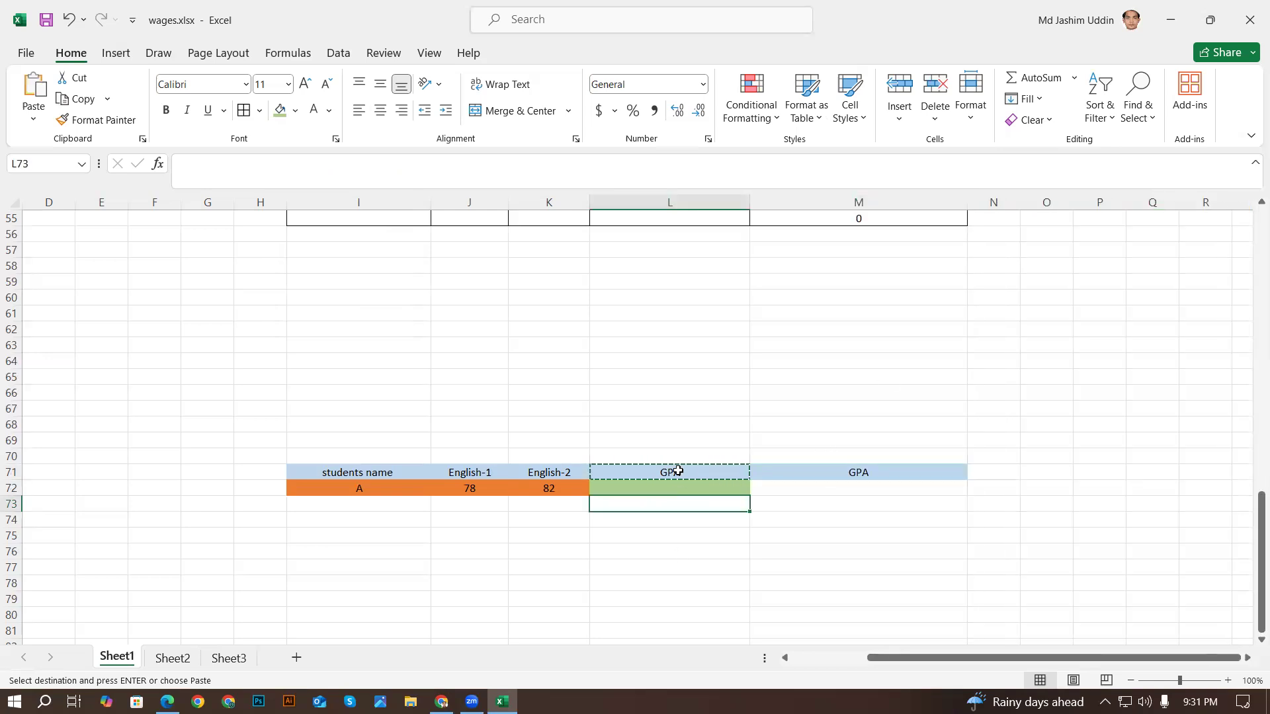
pyautogui.press('BackSpace')
pyautogui.click(678, 496)
pyautogui.click(672, 459)
pyautogui.click(672, 469)
pyautogui.write('TOTAL')
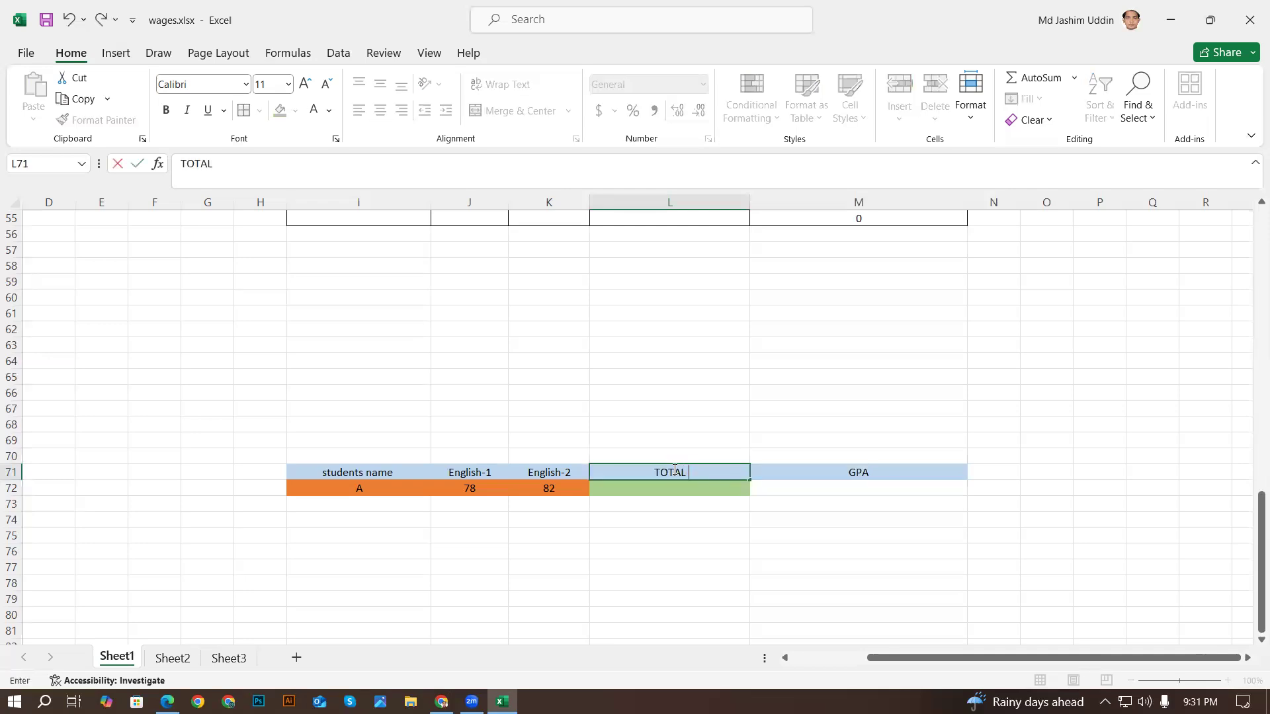
pyautogui.click(688, 567)
# - Enter the formula =J72+K72 in L72 to total student A's two English marks
pyautogui.click(676, 481)
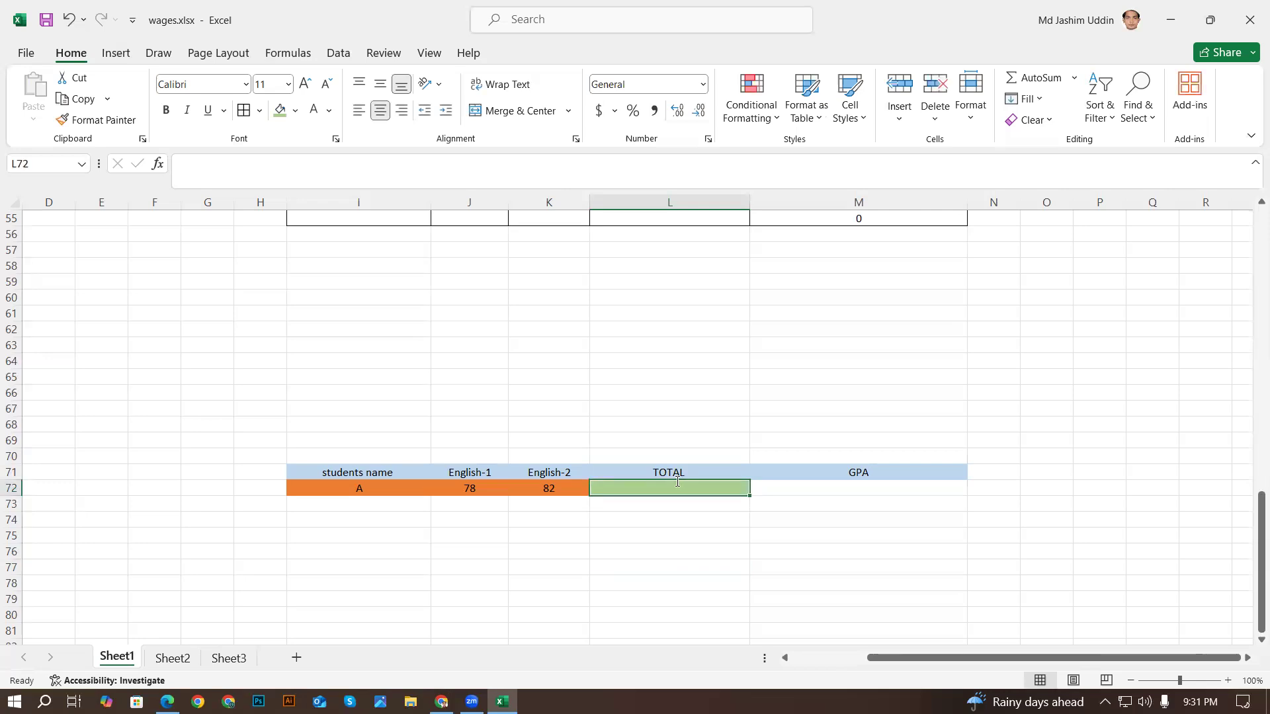
pyautogui.write('=')
pyautogui.click(447, 491)
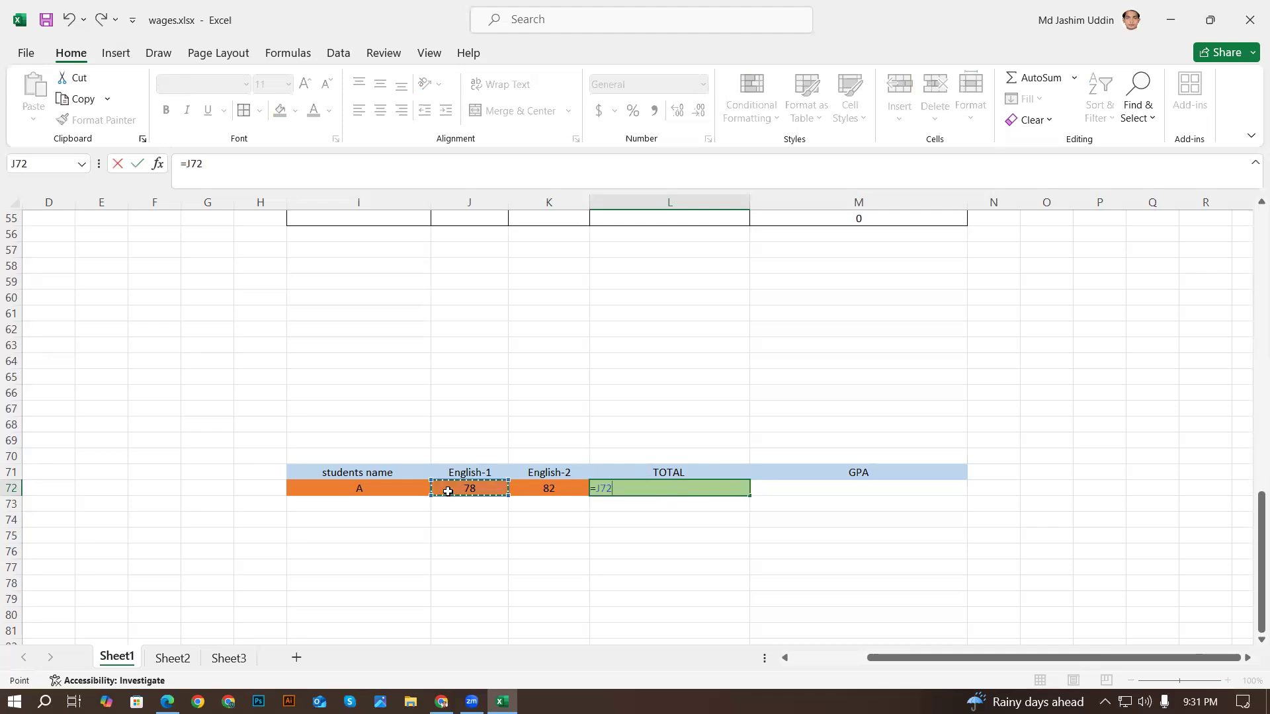
pyautogui.write('+')
pyautogui.click(548, 490)
pyautogui.press('Return')
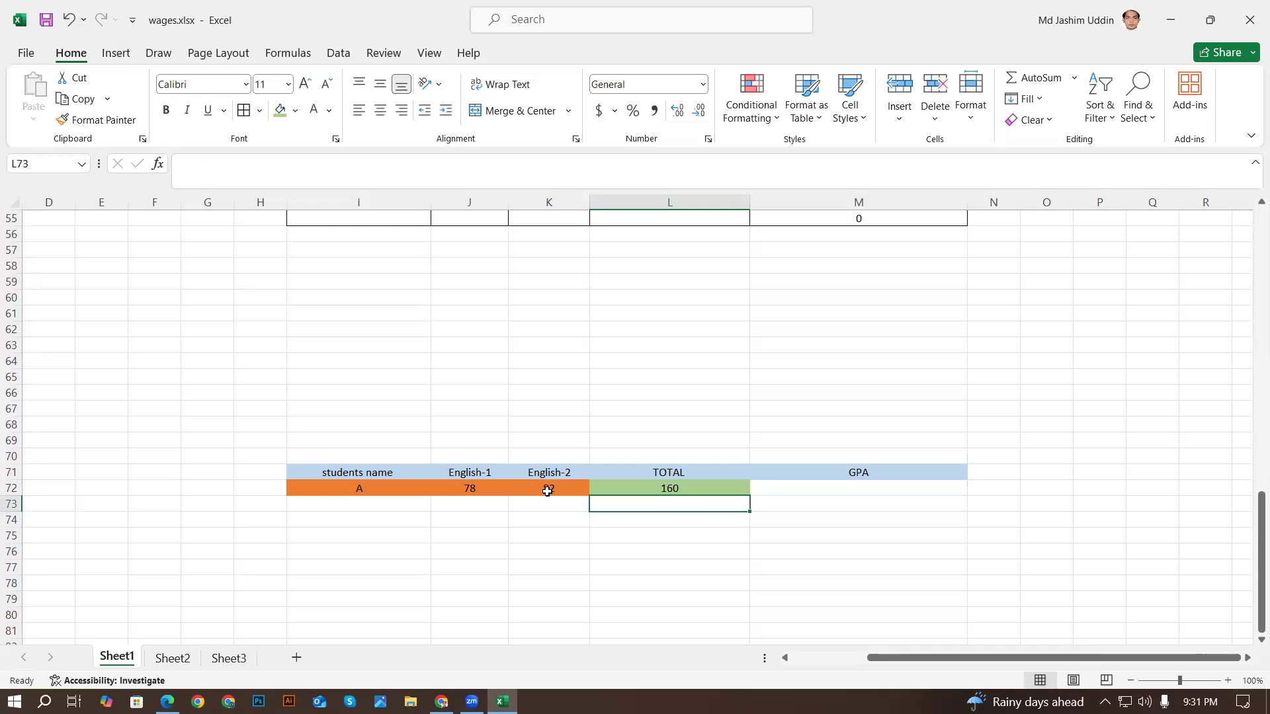
# - Try to average student A's two English marks by extending the formula in L72 to =J72+K72/2
pyautogui.doubleClick(658, 488)
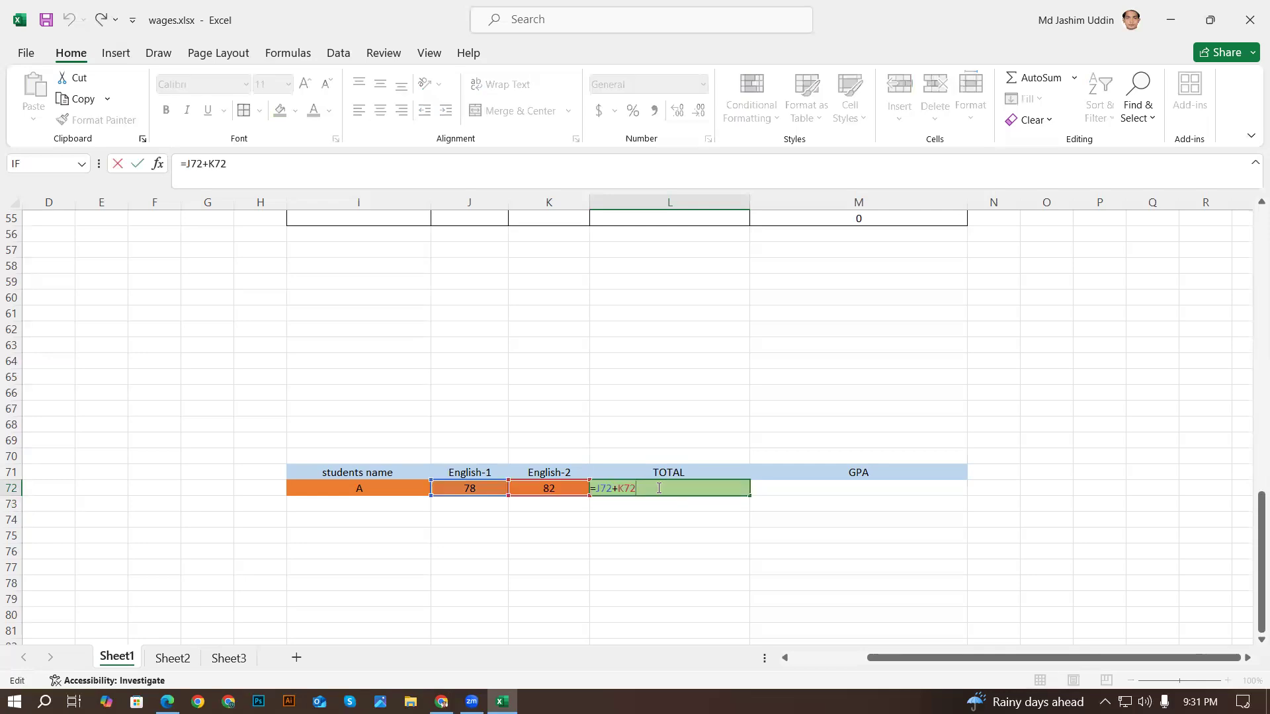
pyautogui.write('/2')
pyautogui.press('Return')
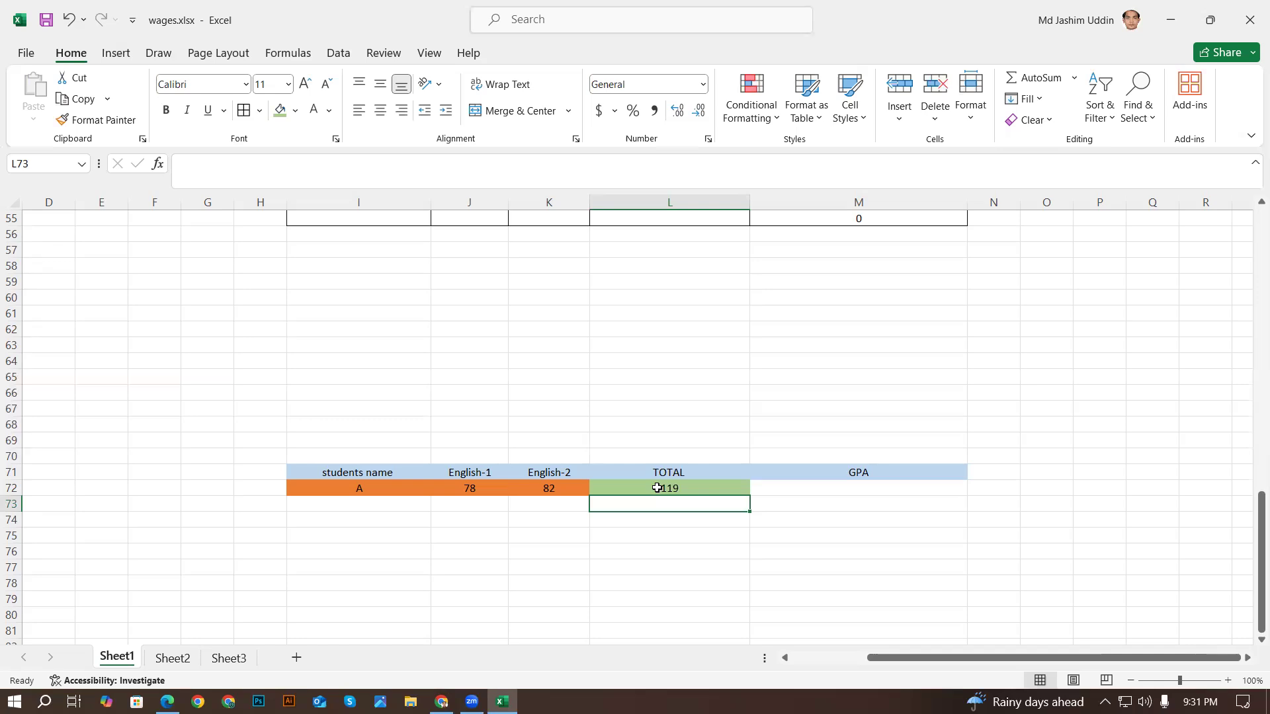
# - Replace the formula in L72 with =(J72+K72)/2 to average student A's two English marks
pyautogui.click(657, 488)
pyautogui.doubleClick(663, 488)
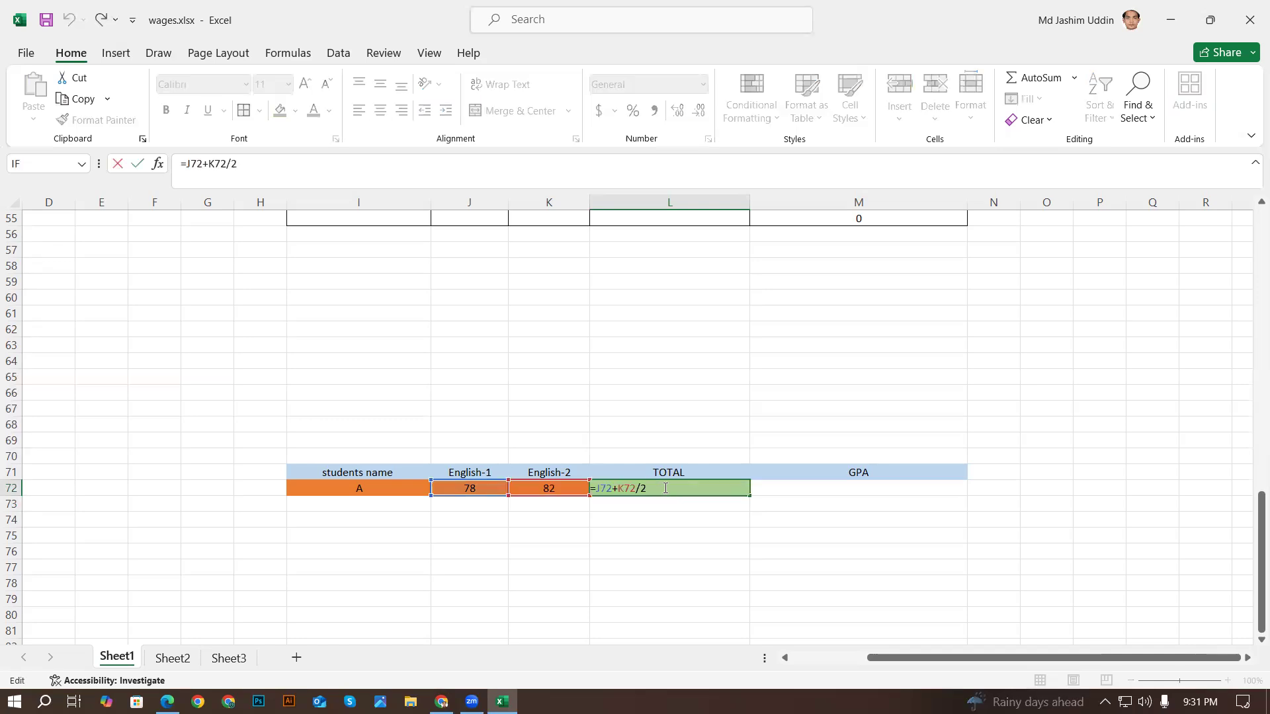
pyautogui.press('BackSpace')
pyautogui.press('BackSpace')
pyautogui.press('BackSpace')
pyautogui.press('BackSpace')
pyautogui.press('BackSpace')
pyautogui.press('BackSpace')
pyautogui.press('BackSpace')
pyautogui.press('BackSpace')
pyautogui.press('BackSpace')
pyautogui.press('BackSpace')
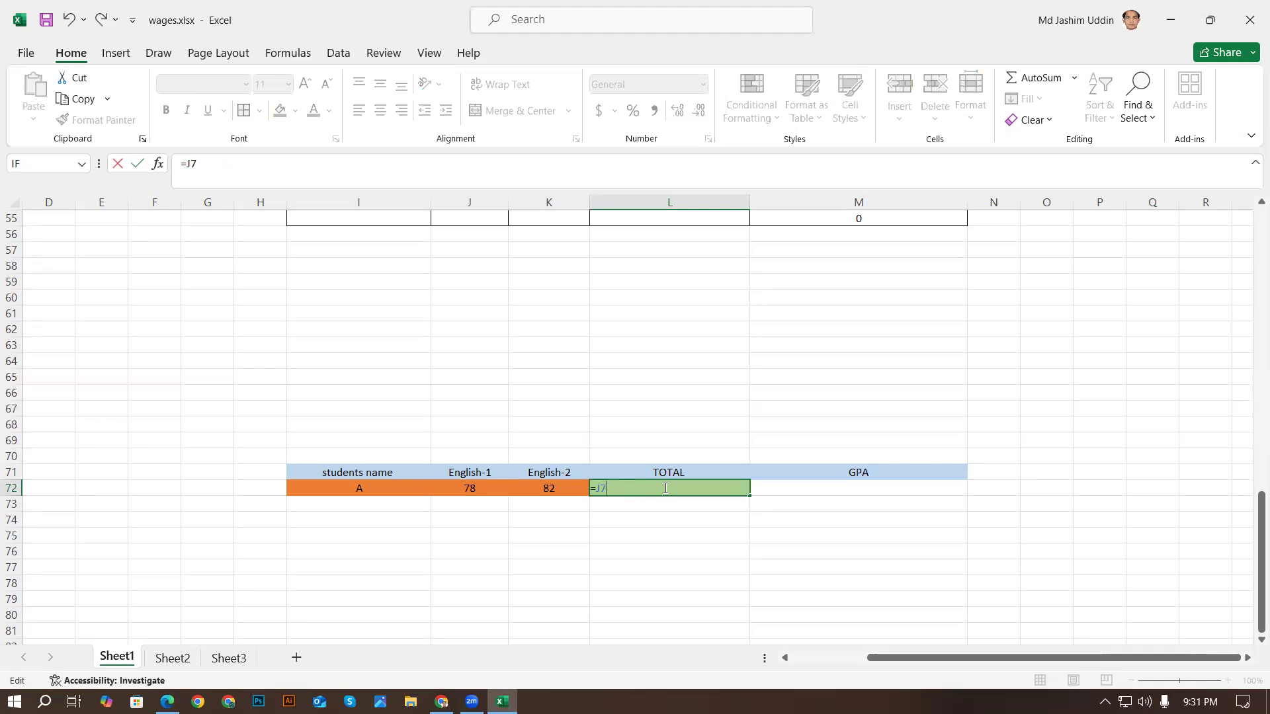
pyautogui.write('=')
pyautogui.click(475, 489)
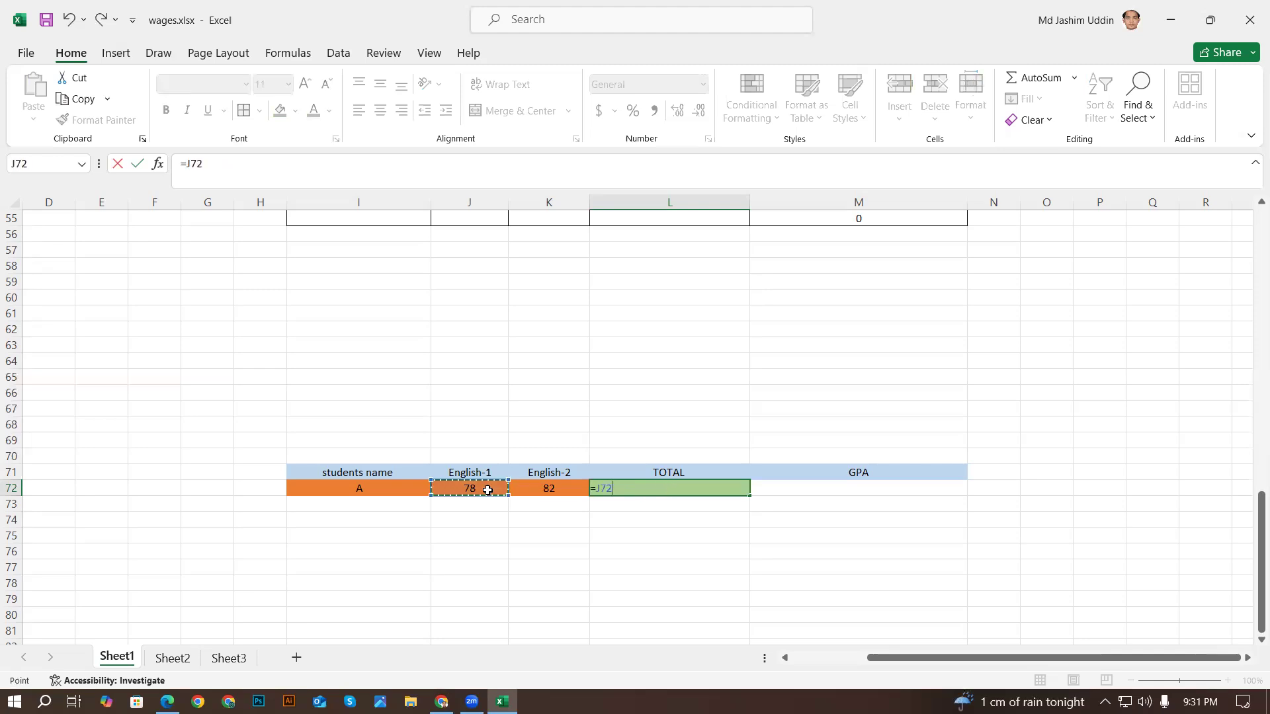
pyautogui.press('BackSpace')
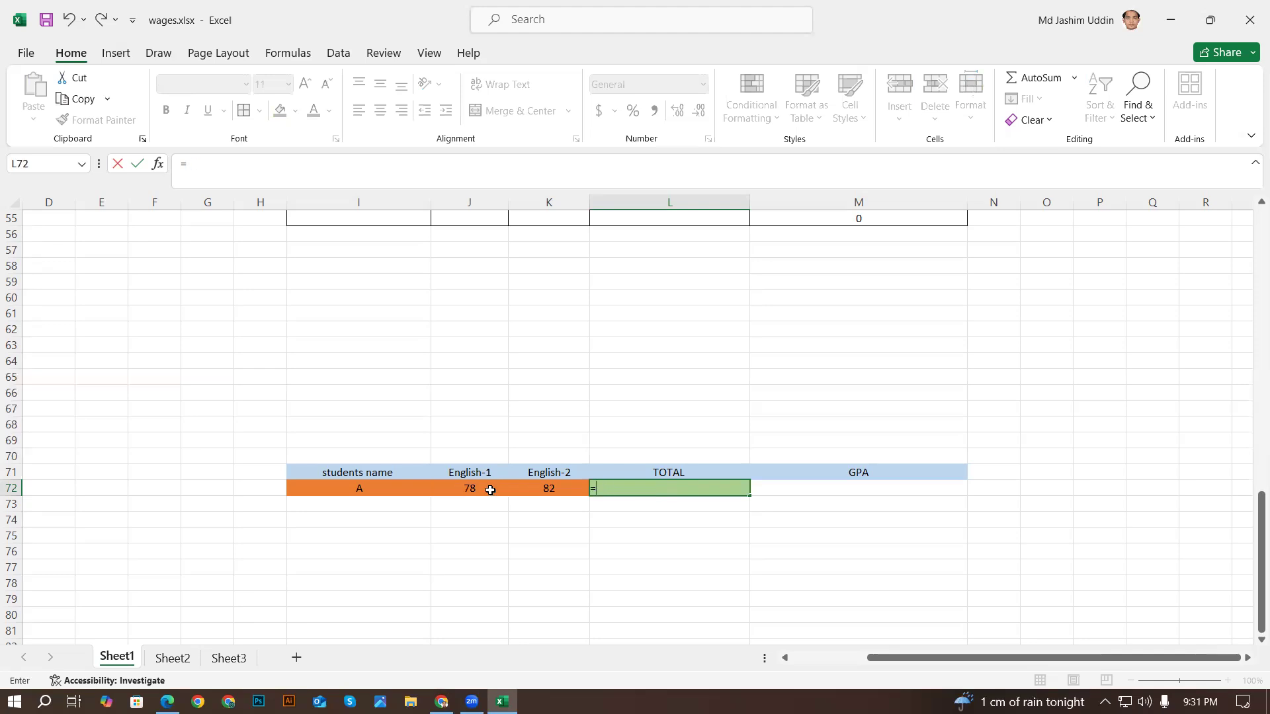
pyautogui.write('(')
pyautogui.click(490, 490)
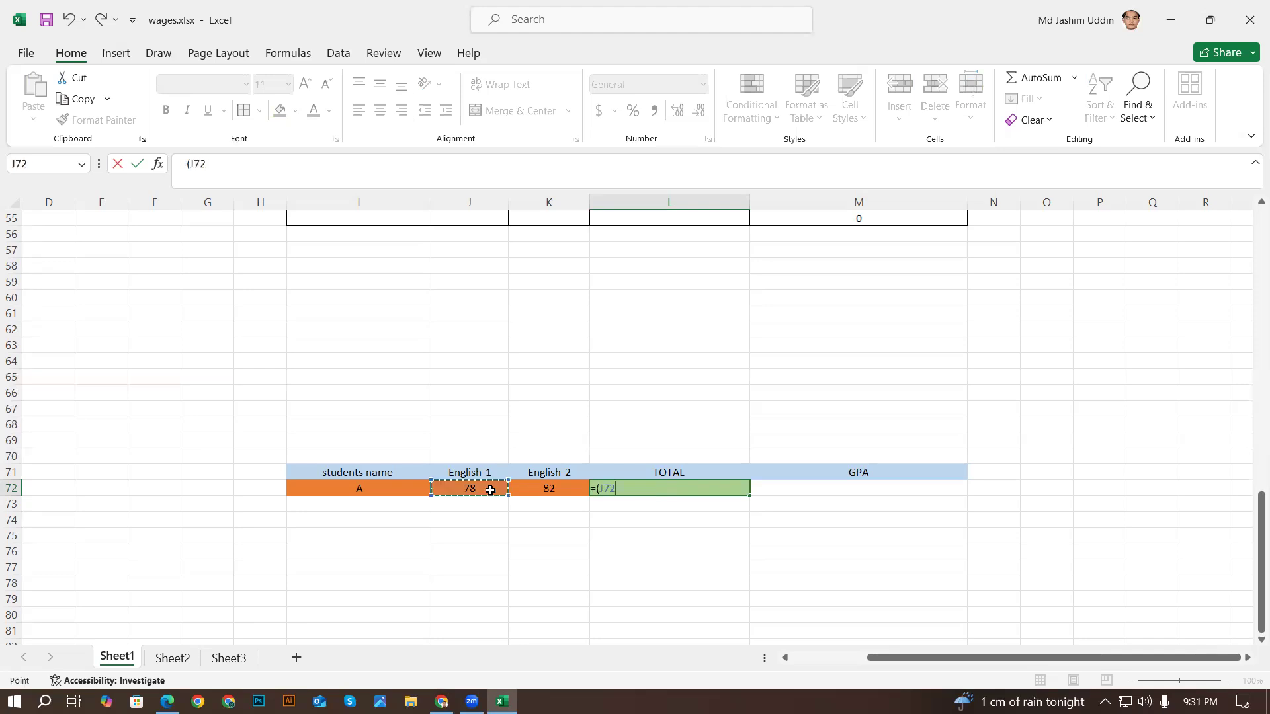
pyautogui.write('+')
pyautogui.click(546, 486)
pyautogui.write(')/2')
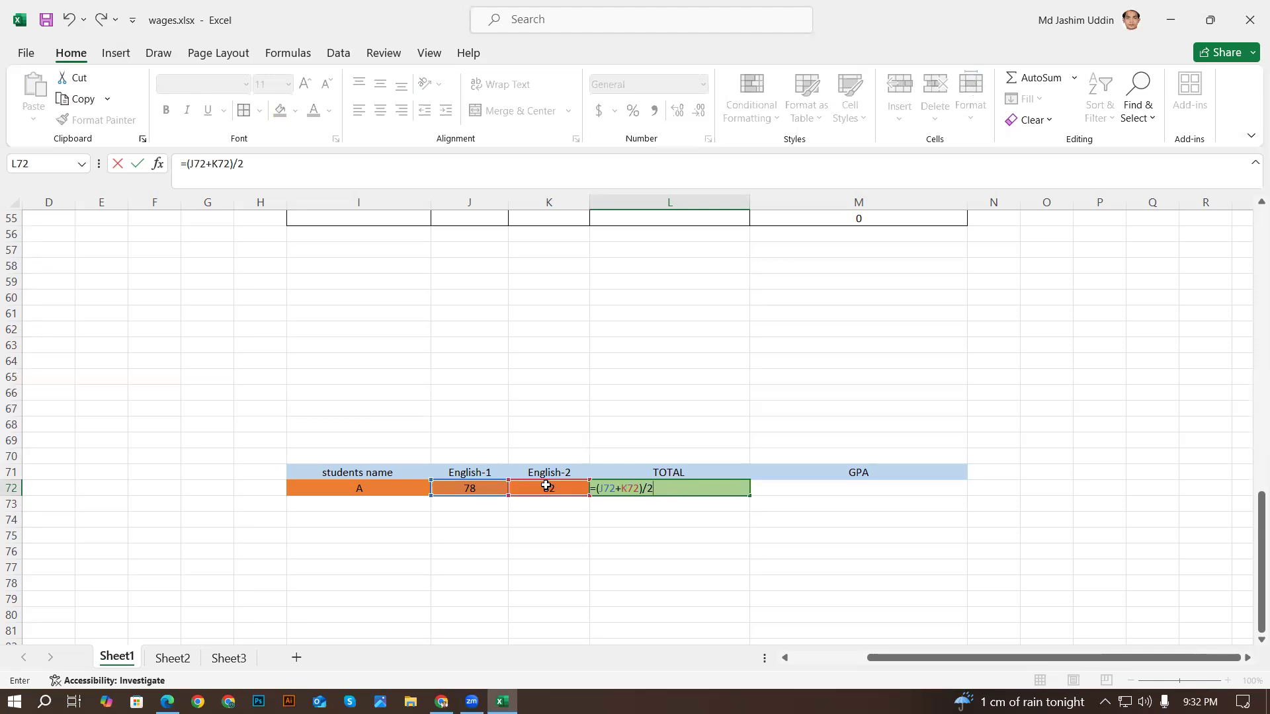
pyautogui.press('Return')
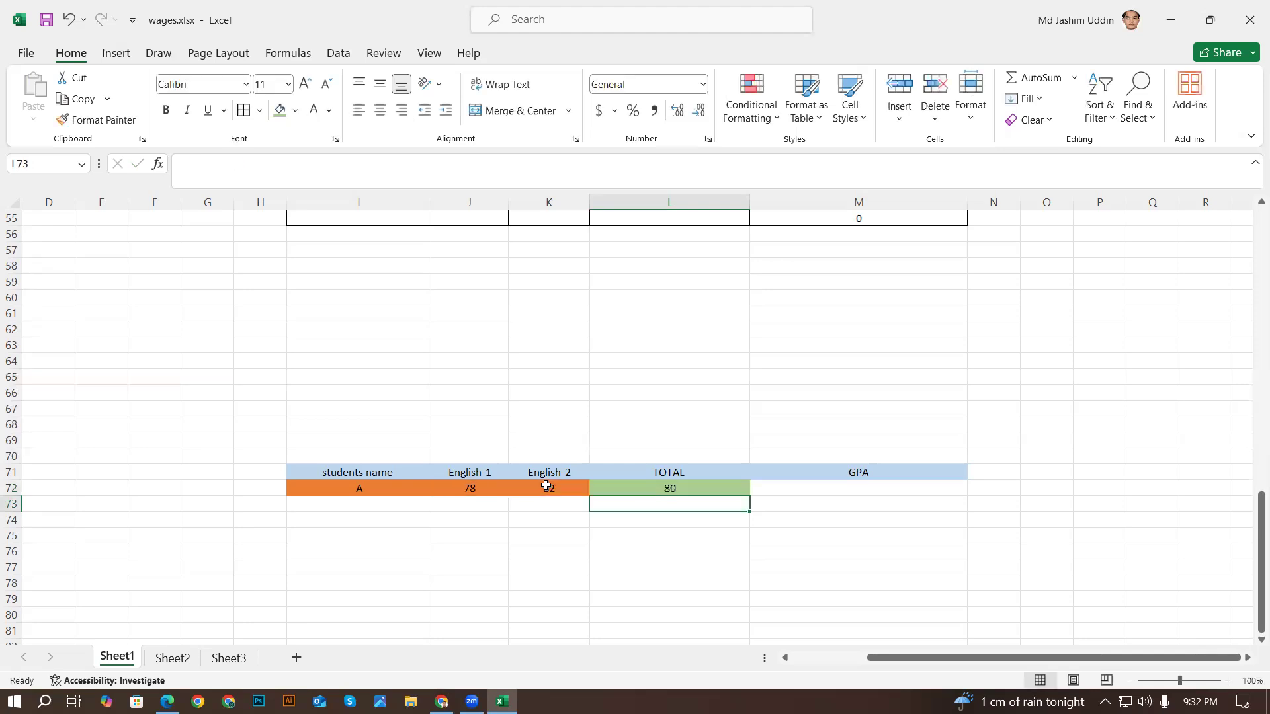
pyautogui.click(674, 487)
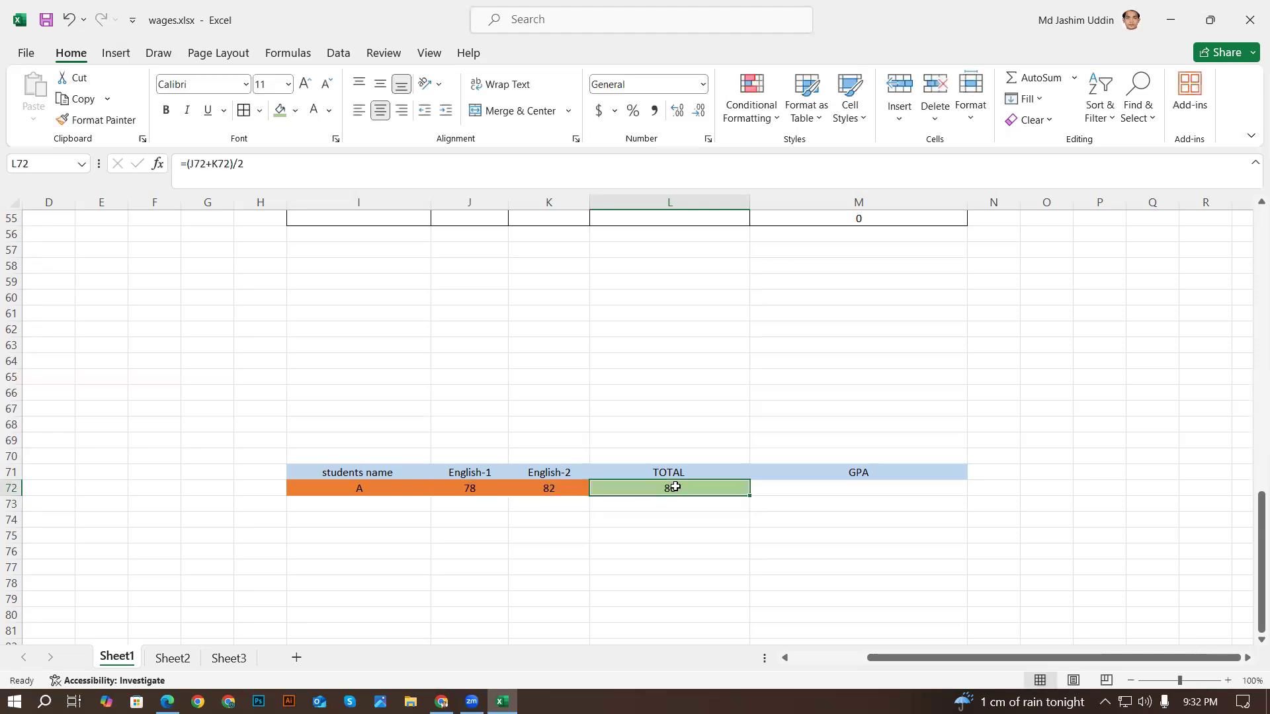
# - Insert an empty IF function from the logical functions into student A's GPA cell M72
pyautogui.click(813, 490)
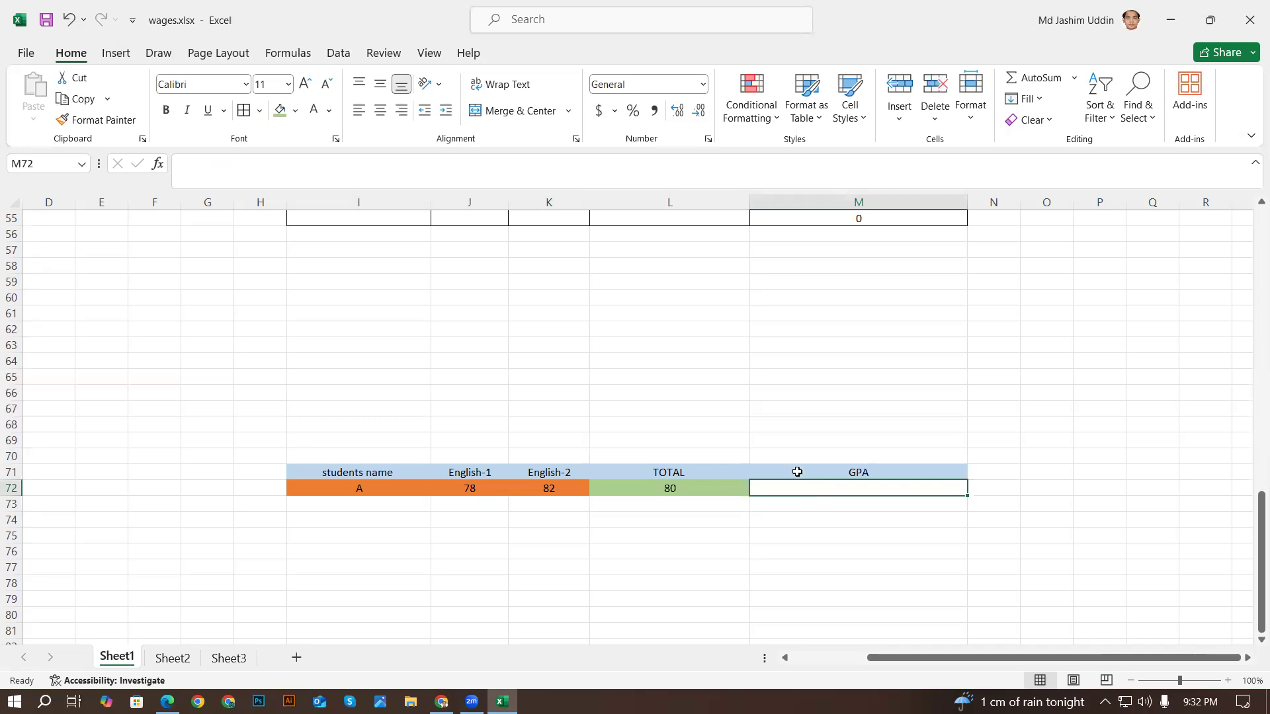
pyautogui.click(288, 53)
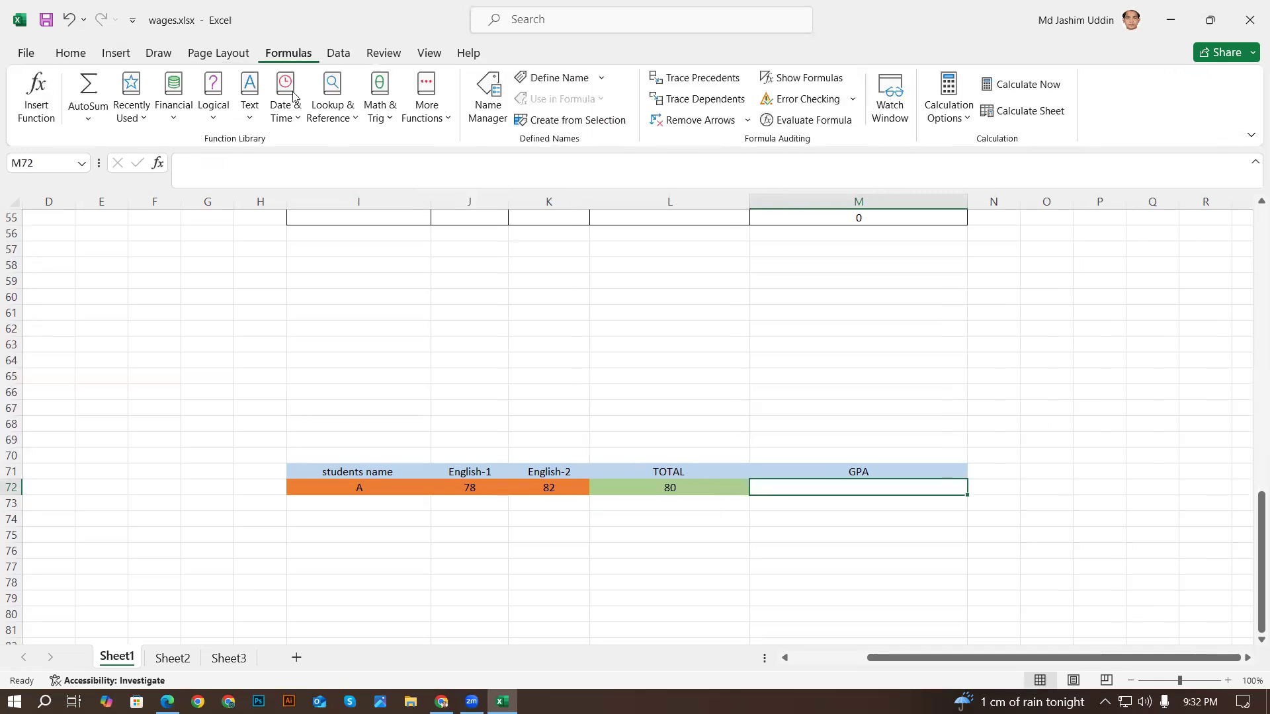
pyautogui.click(212, 106)
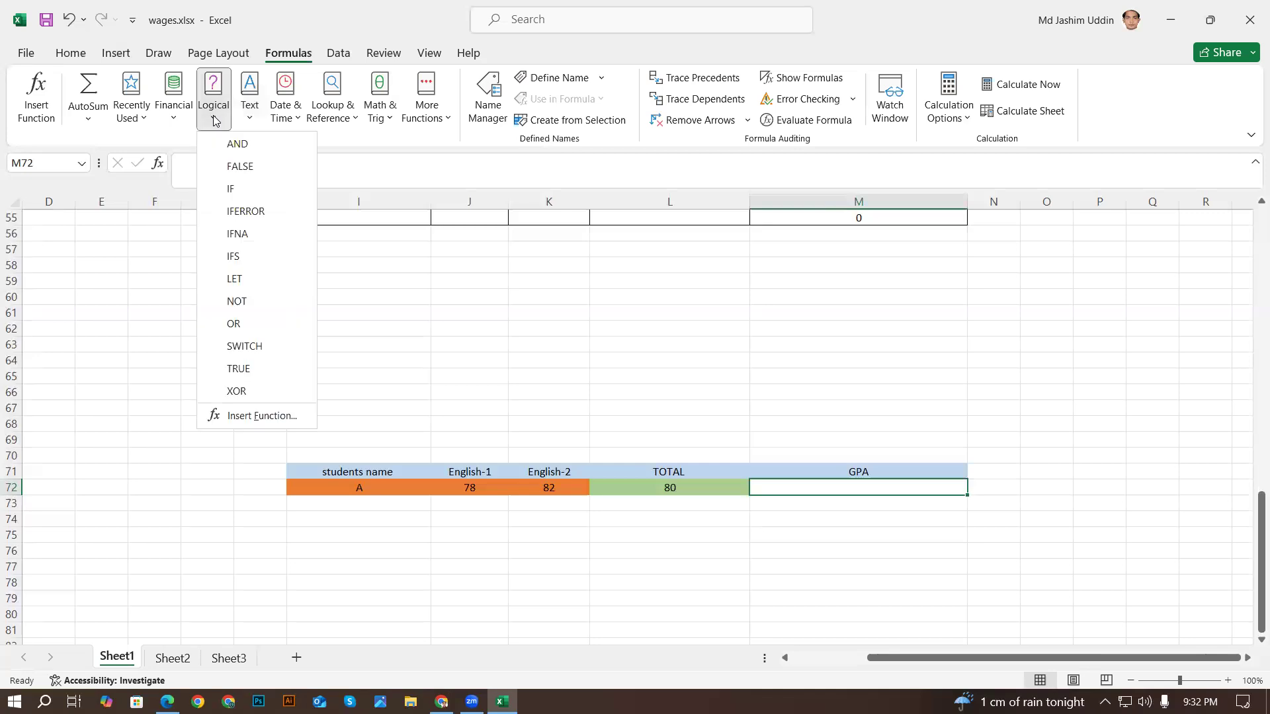
pyautogui.click(232, 190)
pyautogui.click(783, 447)
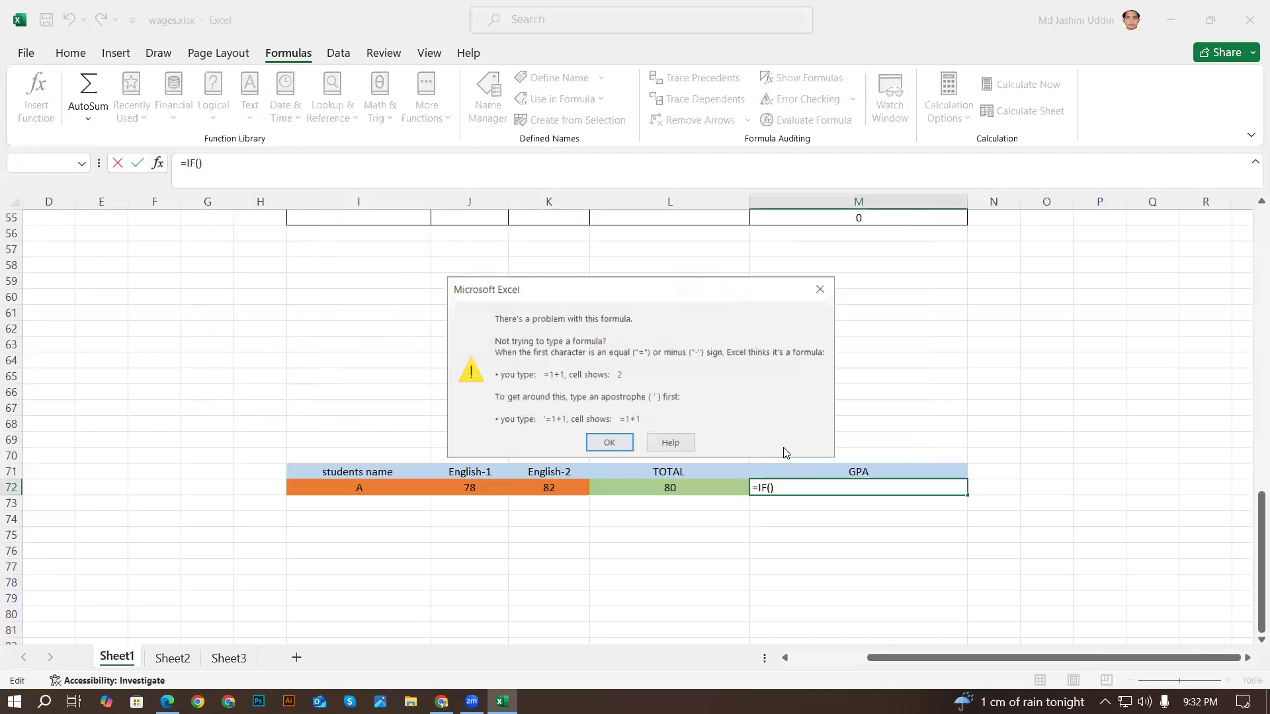
pyautogui.click(604, 441)
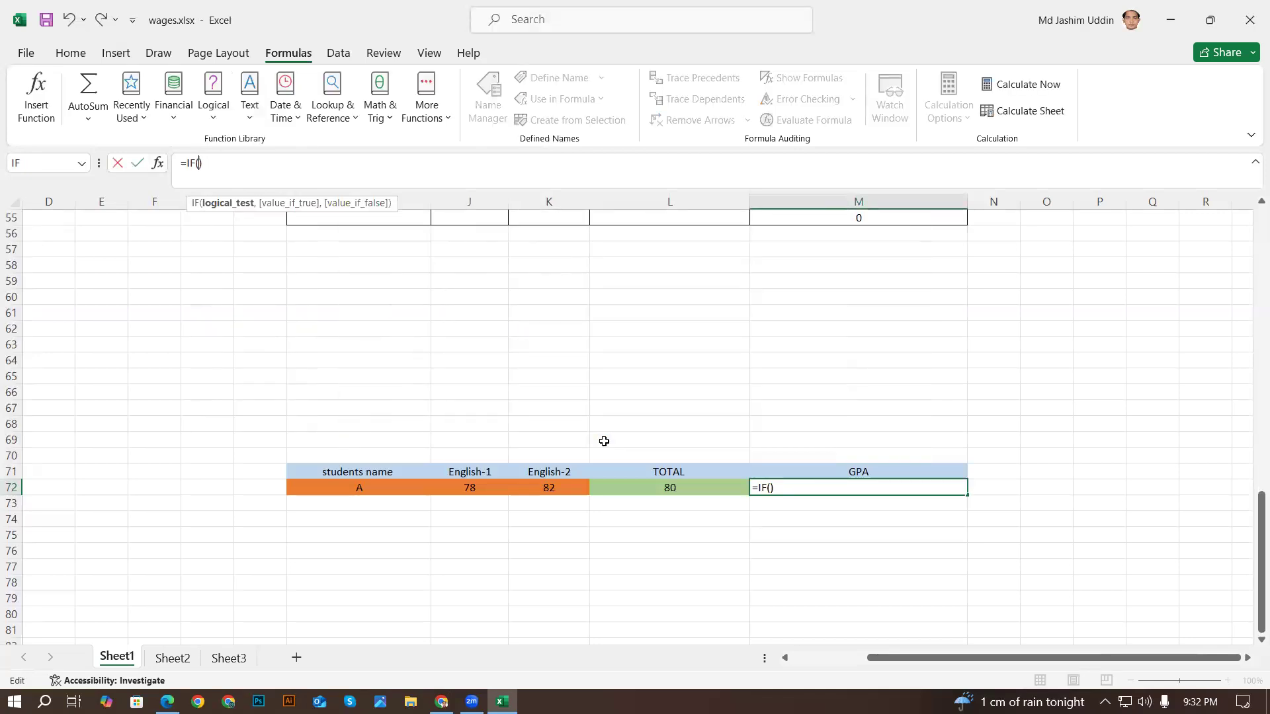
pyautogui.click(773, 489)
pyautogui.scroll(-1, 924, 521)
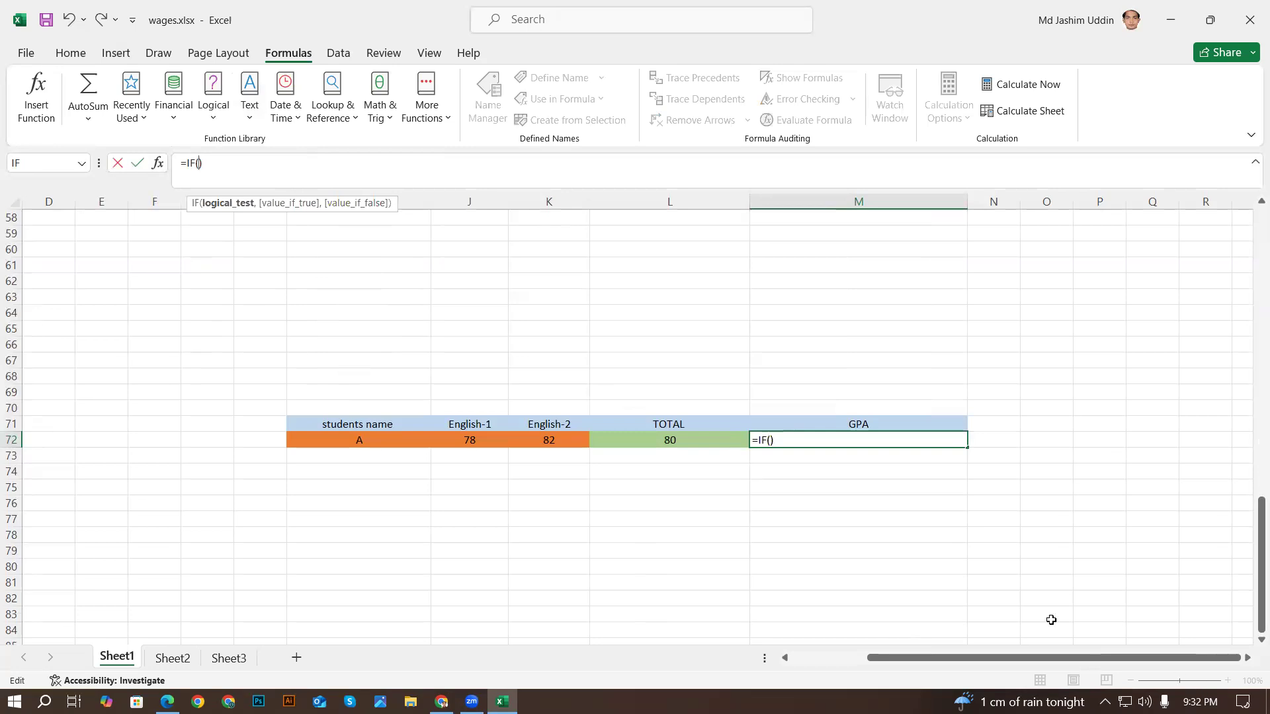
pyautogui.click(913, 539)
pyautogui.click(797, 441)
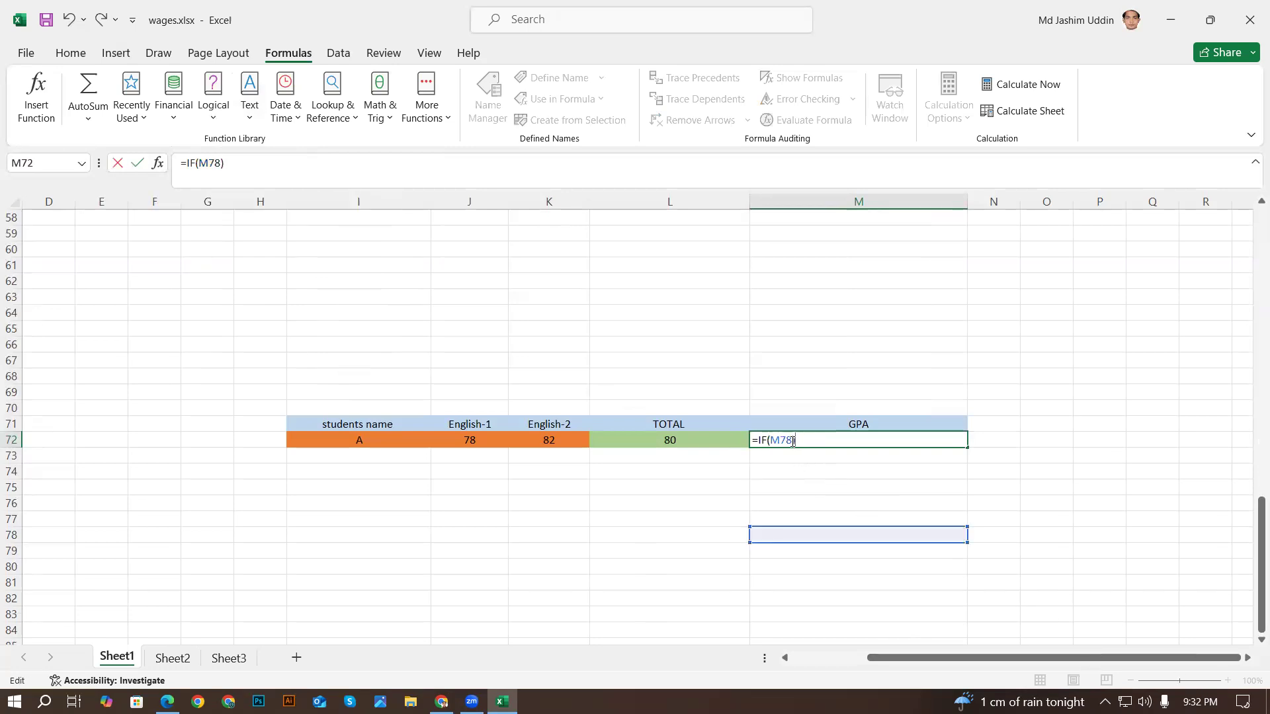
pyautogui.press('BackSpace')
pyautogui.press('BackSpace')
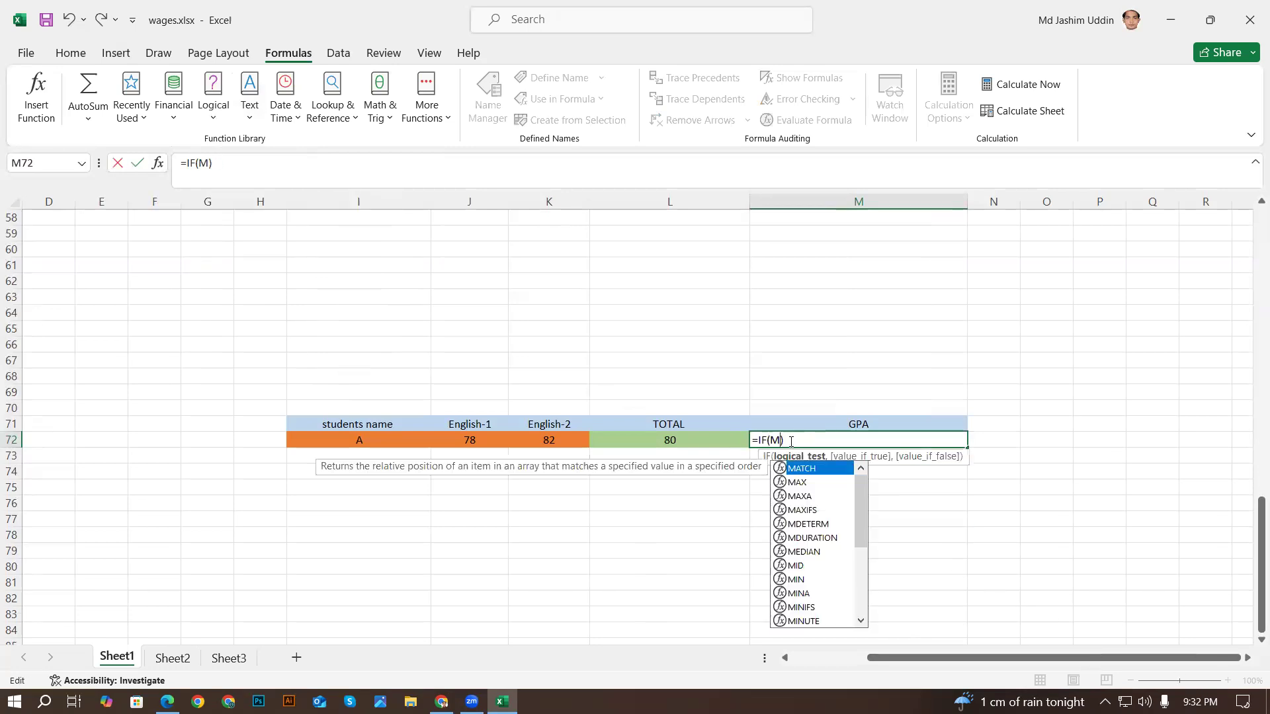
pyautogui.press('BackSpace')
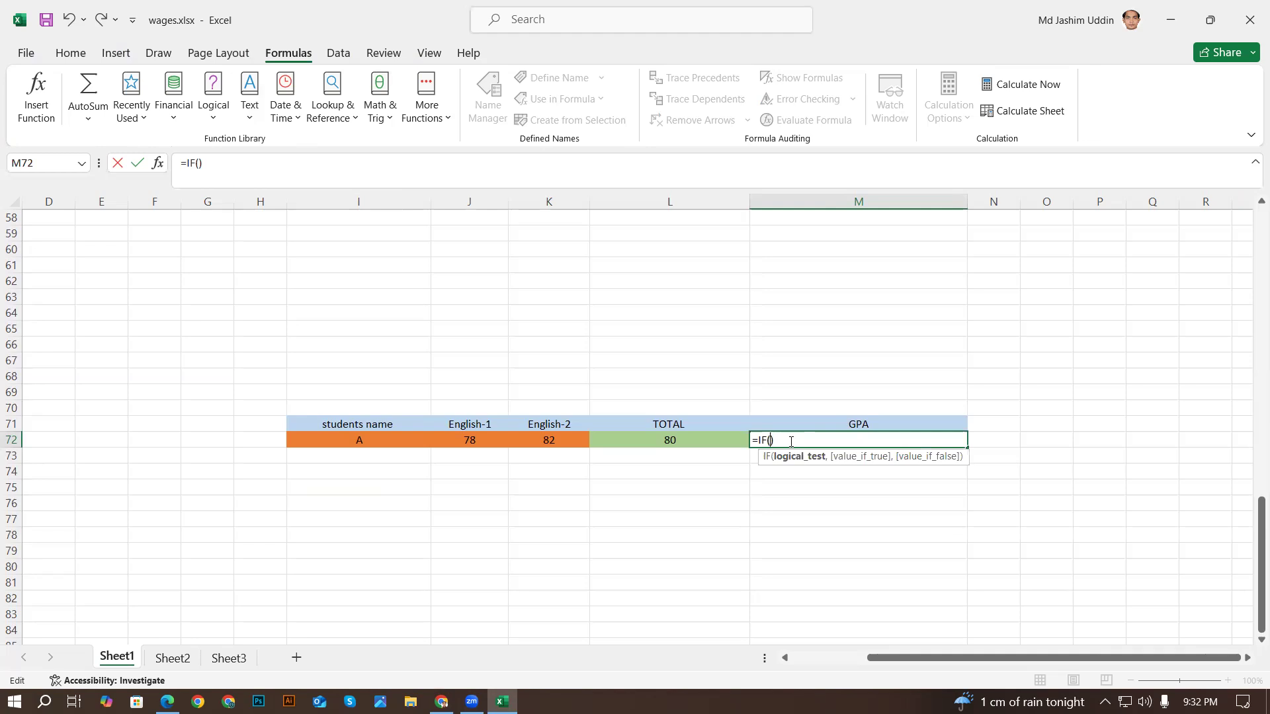
# - Complete the GPA formula in M72 as =IF(L72>=80,"A+") and fill it down to M77
pyautogui.click(695, 437)
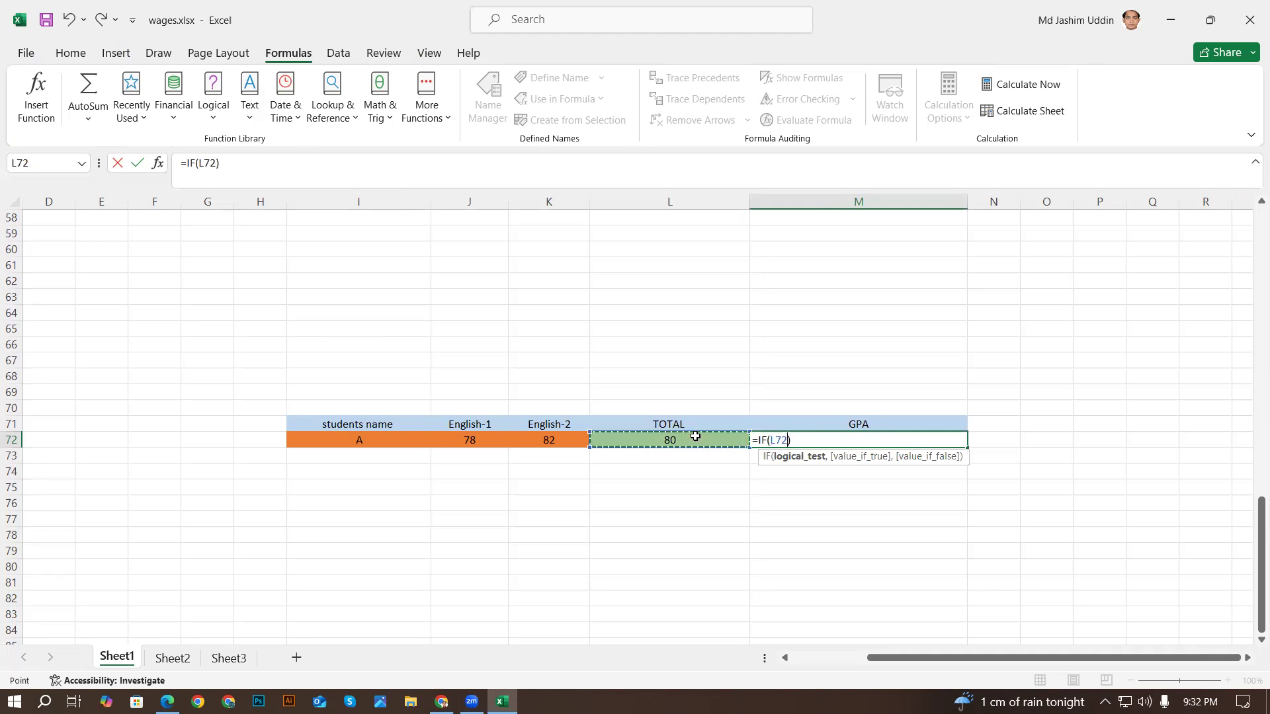
pyautogui.write('>=80')
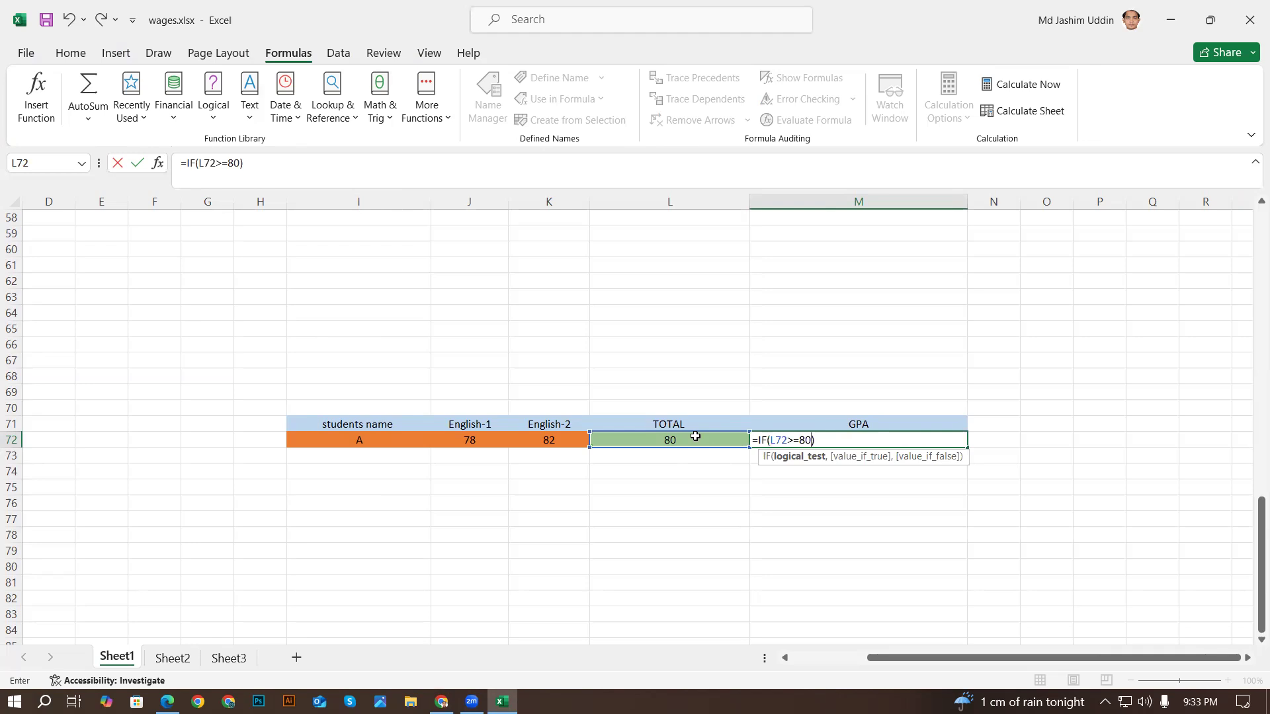
pyautogui.write(',')
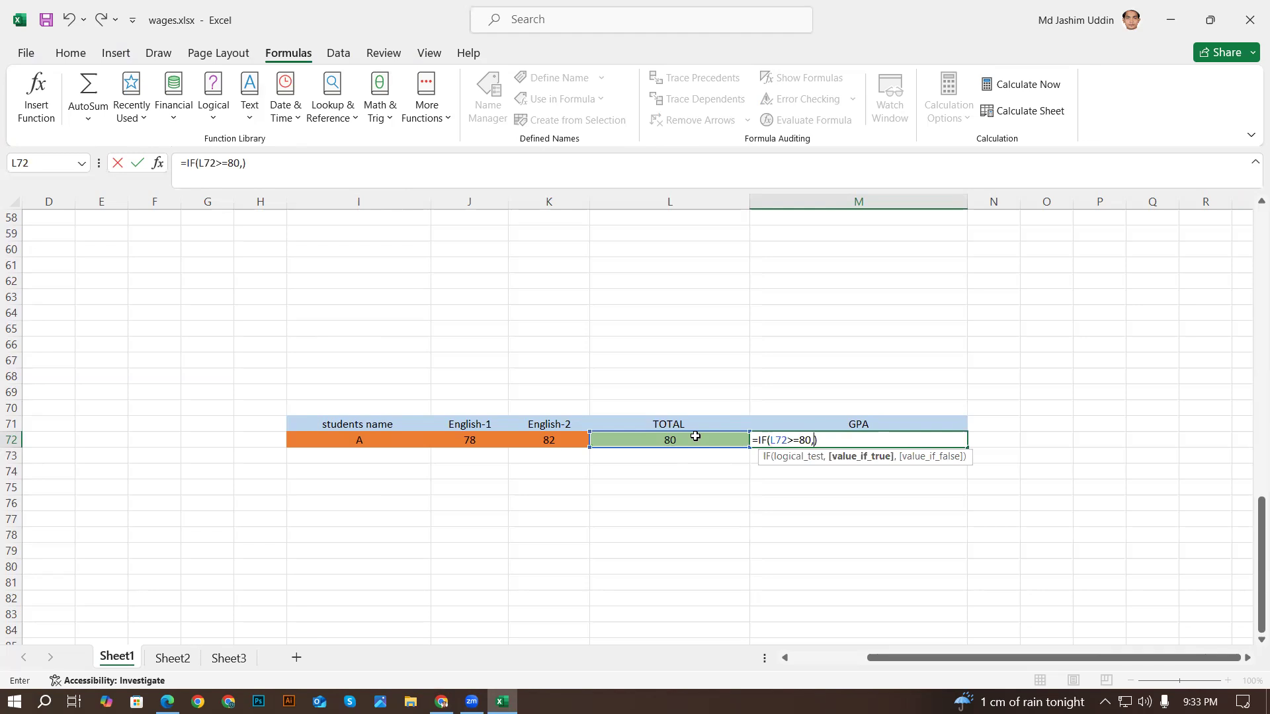
pyautogui.write('""')
pyautogui.click(819, 436)
pyautogui.write('a')
pyautogui.press('BackSpace')
pyautogui.write('A+')
pyautogui.press('Return')
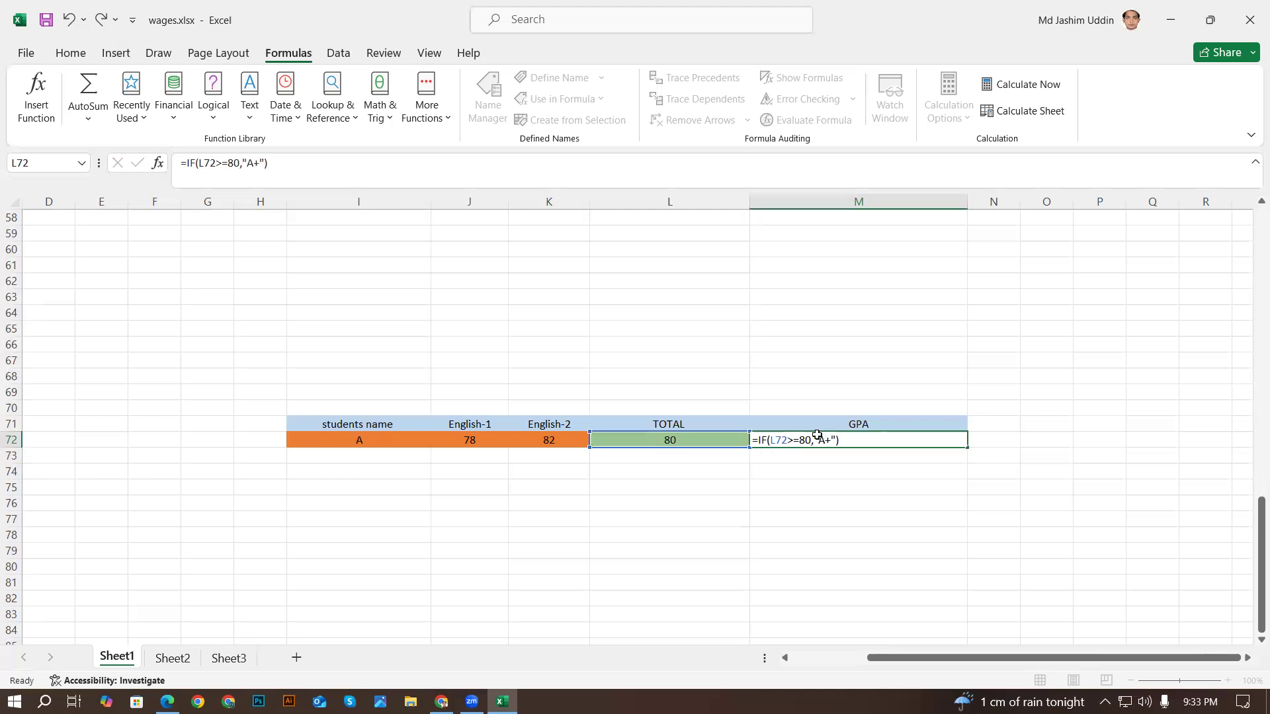
pyautogui.click(816, 435)
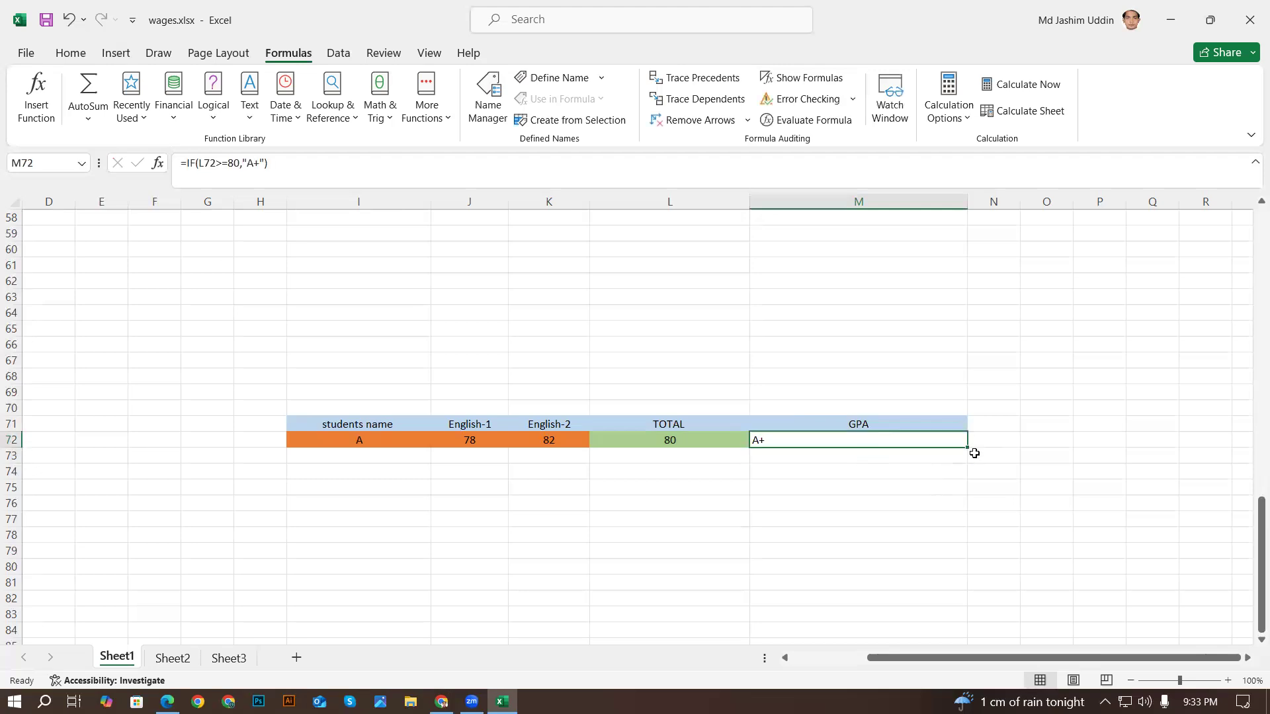
pyautogui.moveTo(968, 449); pyautogui.dragTo(966, 528)
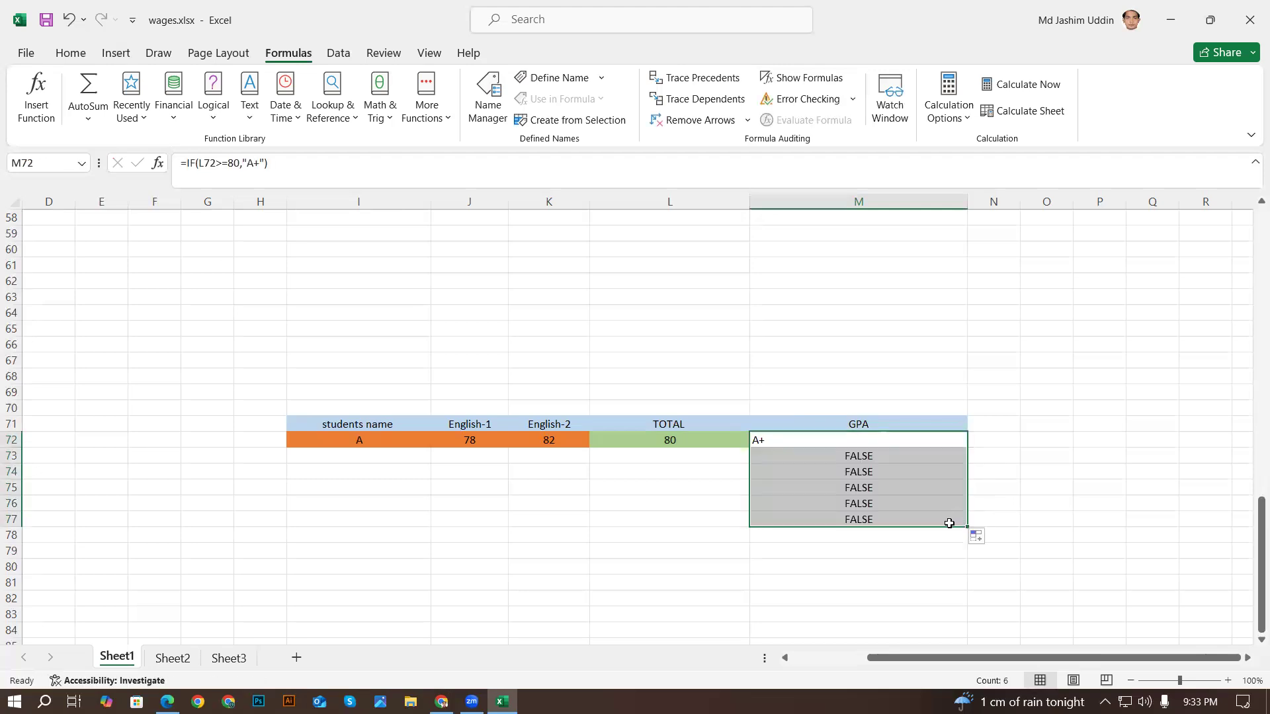
# - Enter d, f and h as the student names in I73 to I75
pyautogui.click(367, 451)
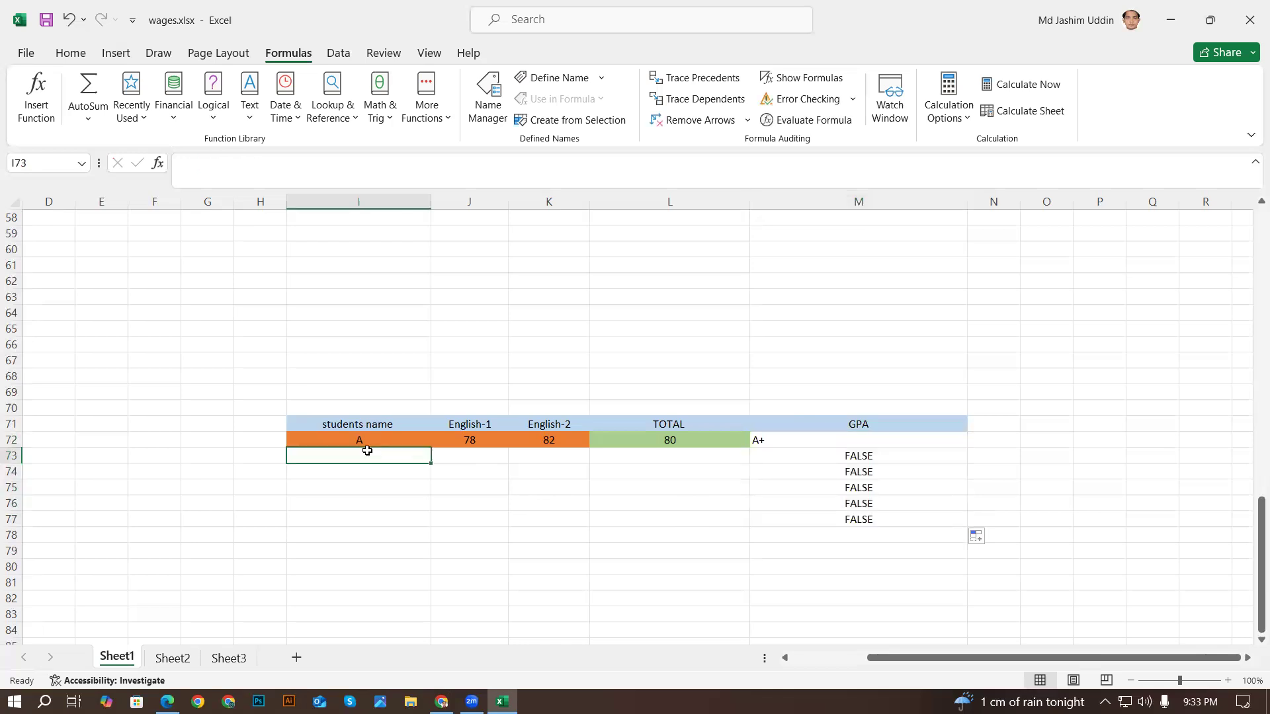
pyautogui.write('d')
pyautogui.press('Return')
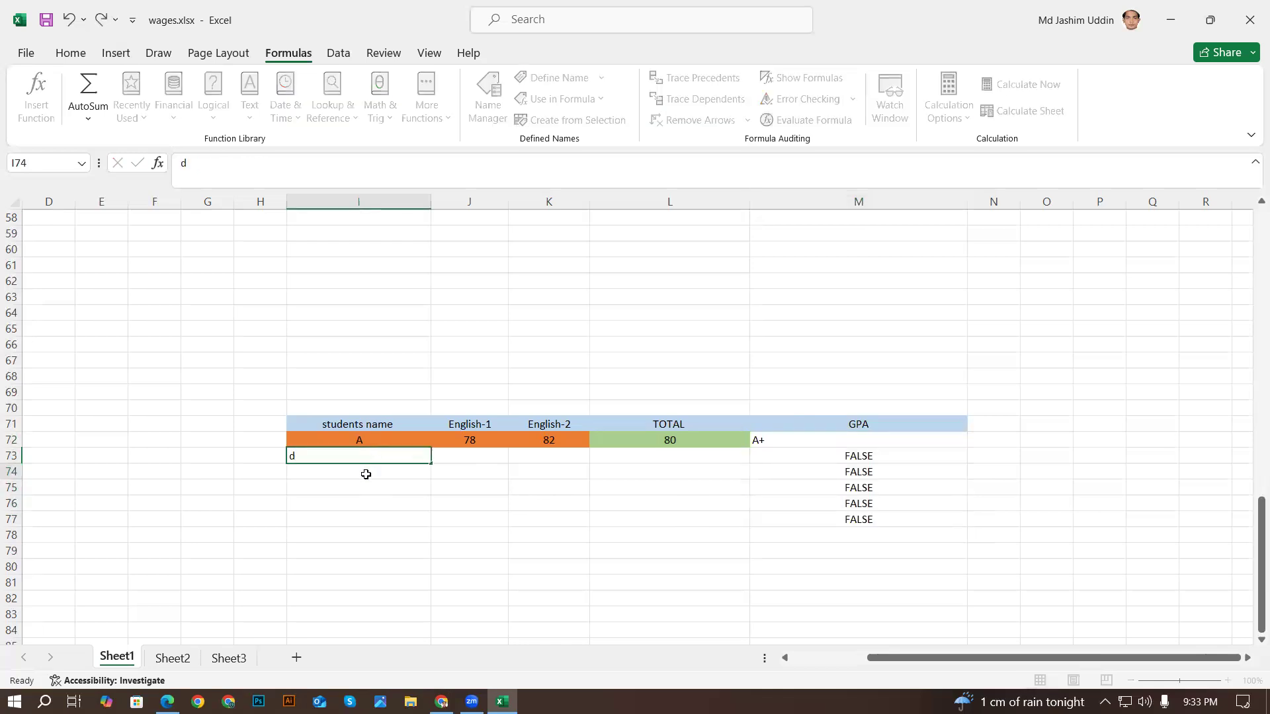
pyautogui.write('f')
pyautogui.press('Return')
pyautogui.write('h')
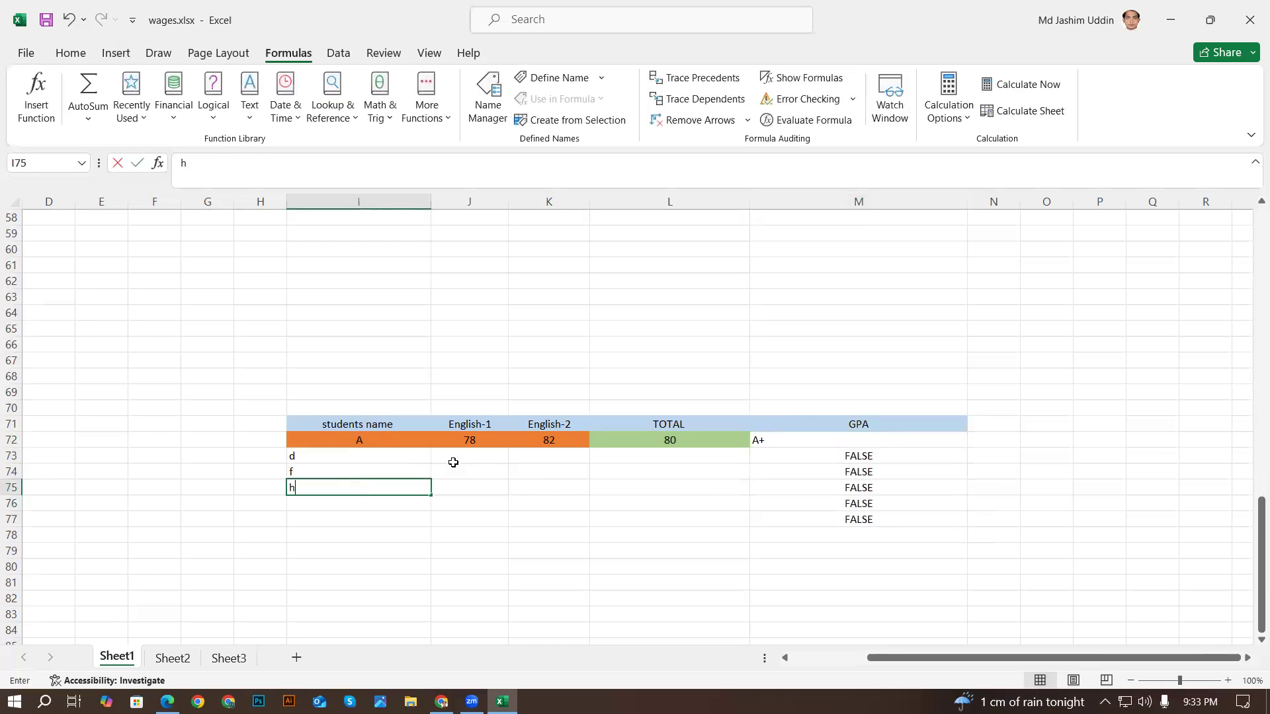
# - Enter the English-1 and English-2 marks 56 and 89 for student d, and 66 and 99 for student f
pyautogui.click(462, 456)
pyautogui.write('56')
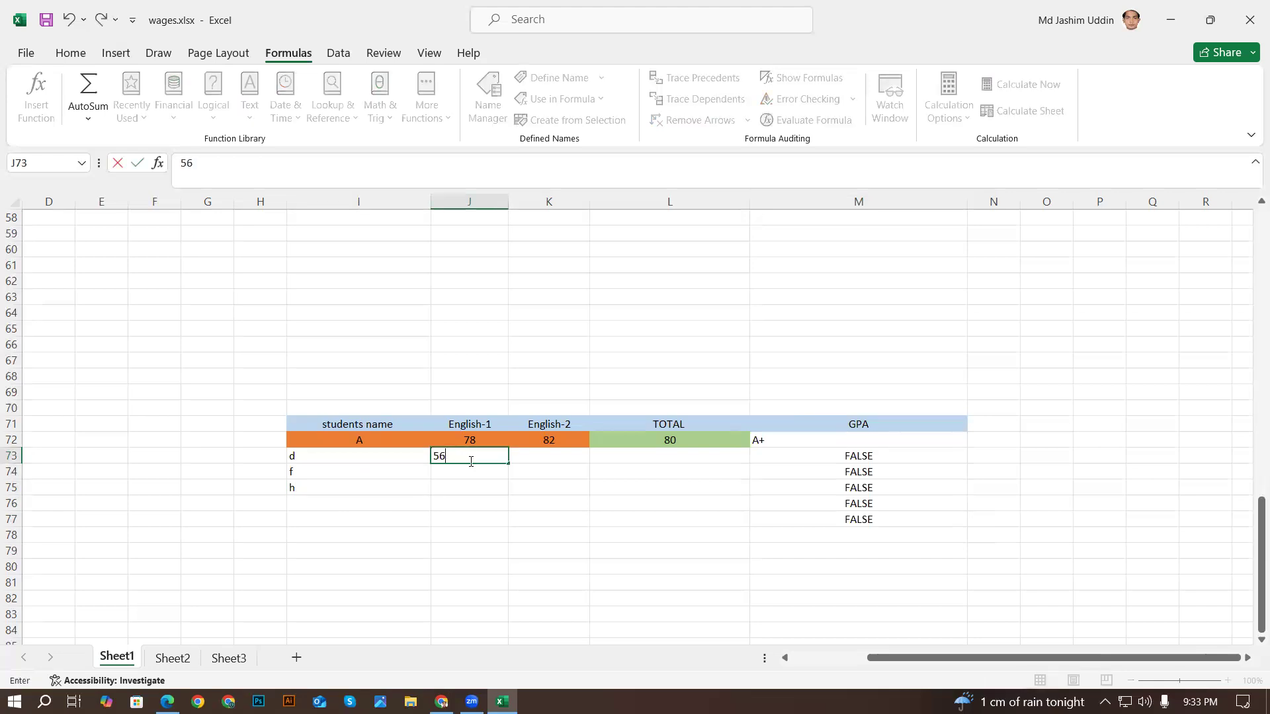
pyautogui.click(550, 458)
pyautogui.write('89')
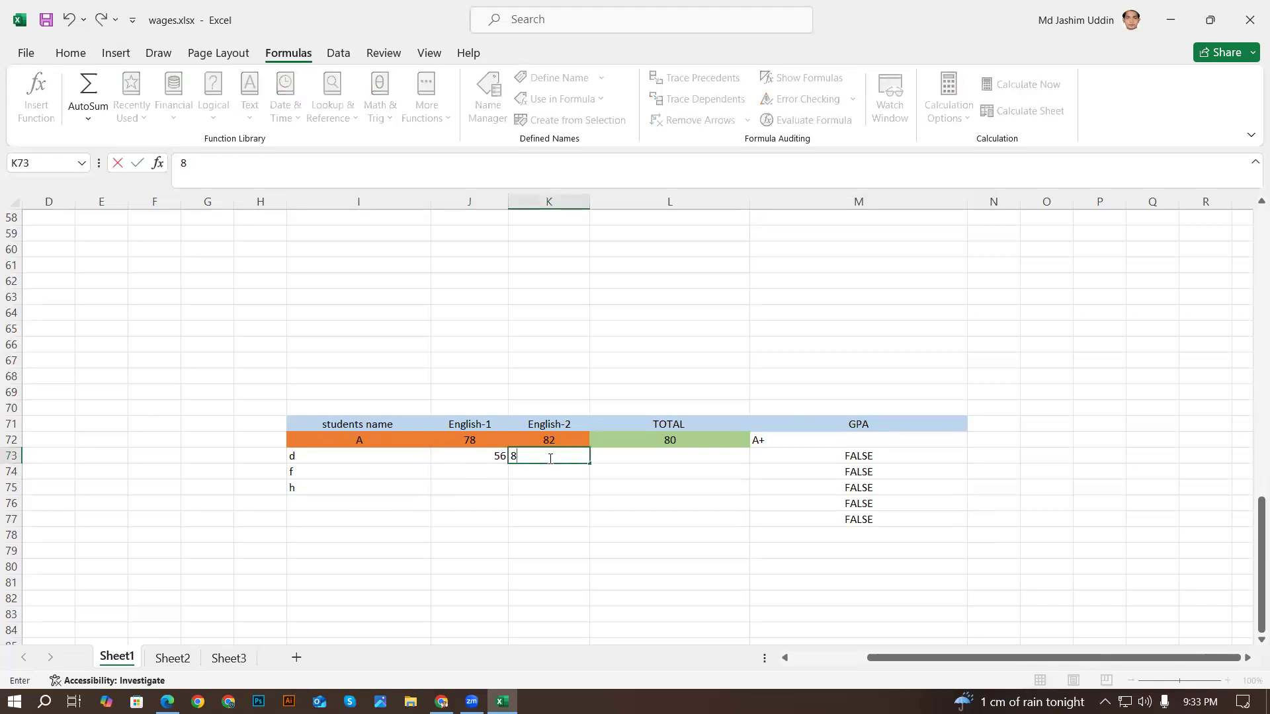
pyautogui.click(480, 474)
pyautogui.write('66')
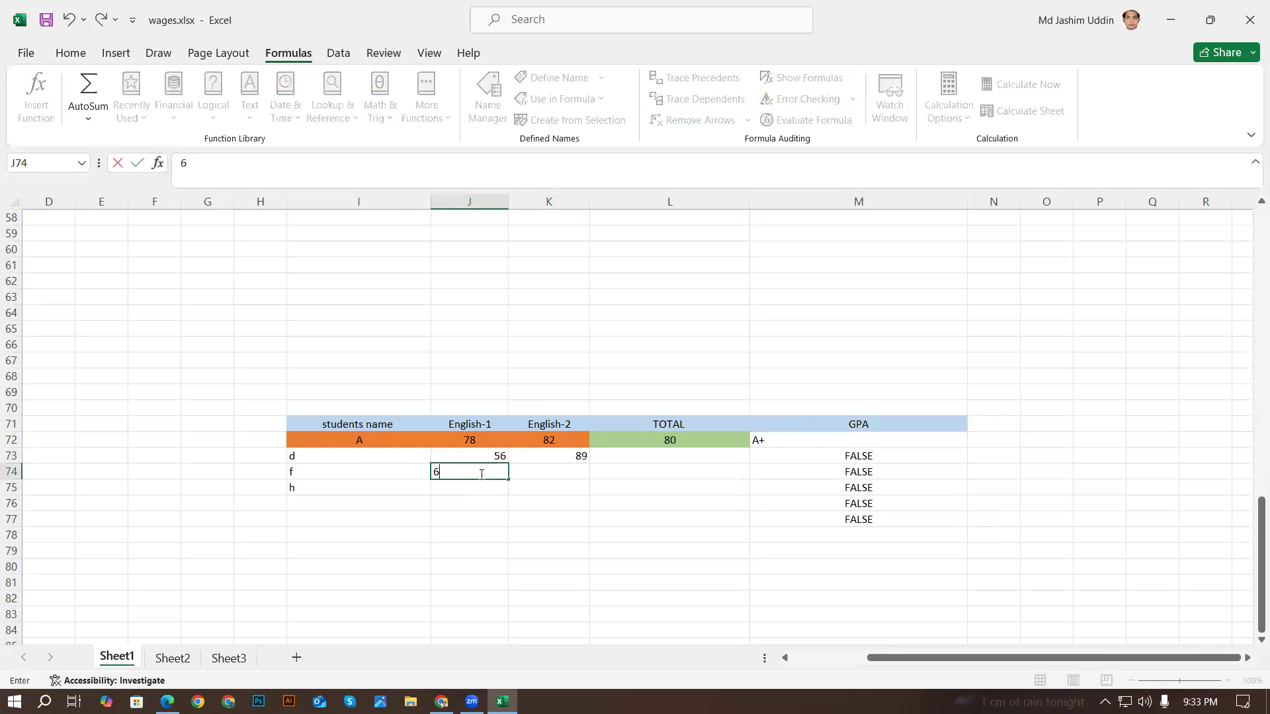
pyautogui.click(558, 471)
pyautogui.write('99')
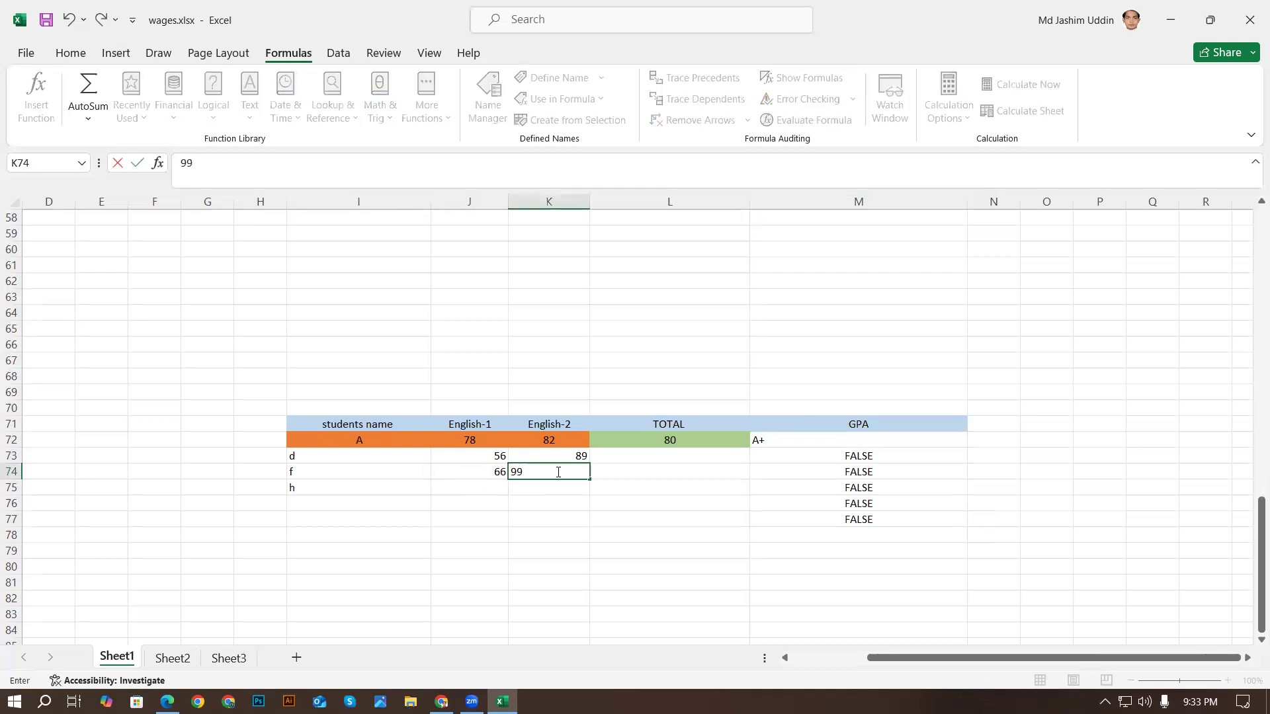
pyautogui.click(615, 473)
# - Fill the TOTAL formula from L72 down to L77
pyautogui.click(727, 440)
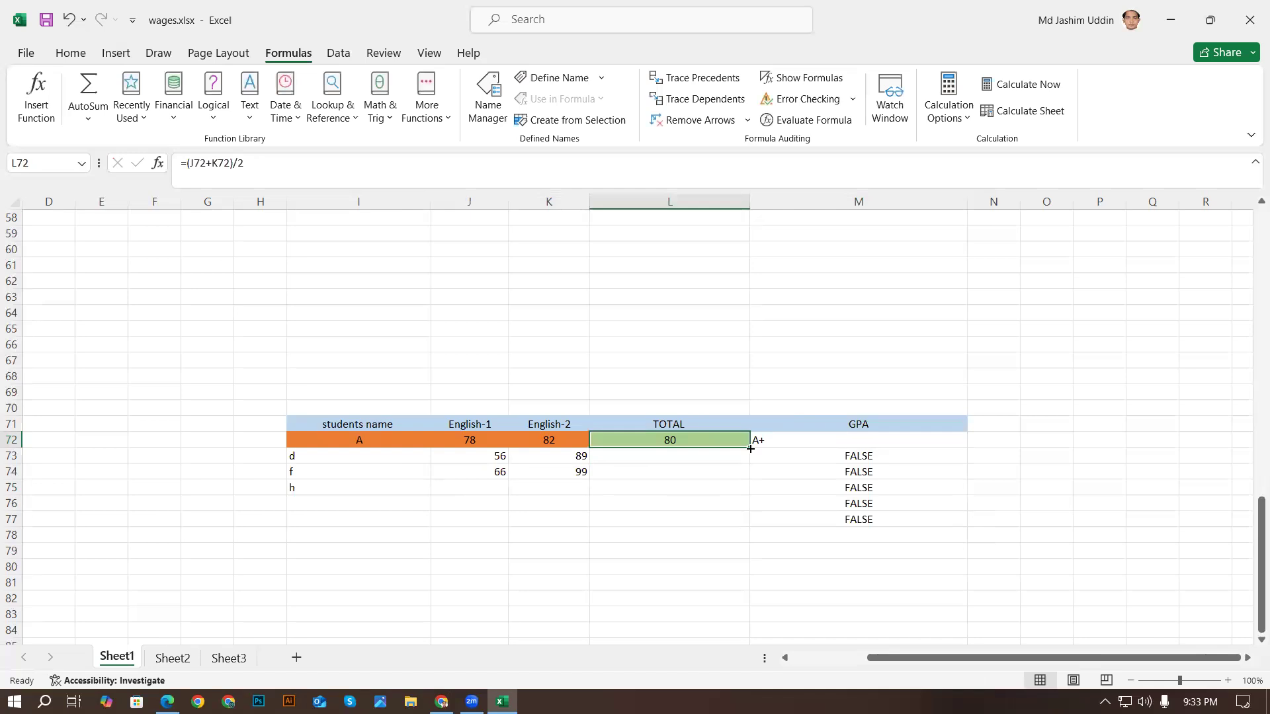
pyautogui.moveTo(749, 448); pyautogui.dragTo(736, 525)
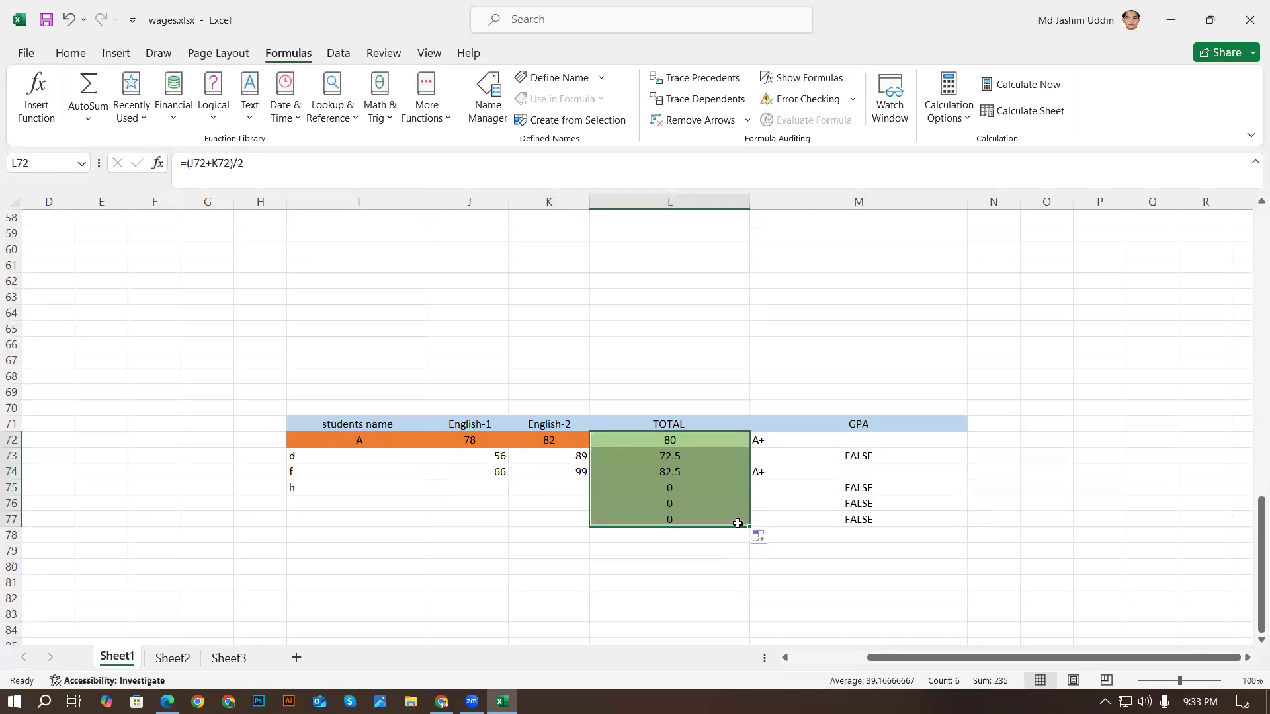
pyautogui.click(810, 533)
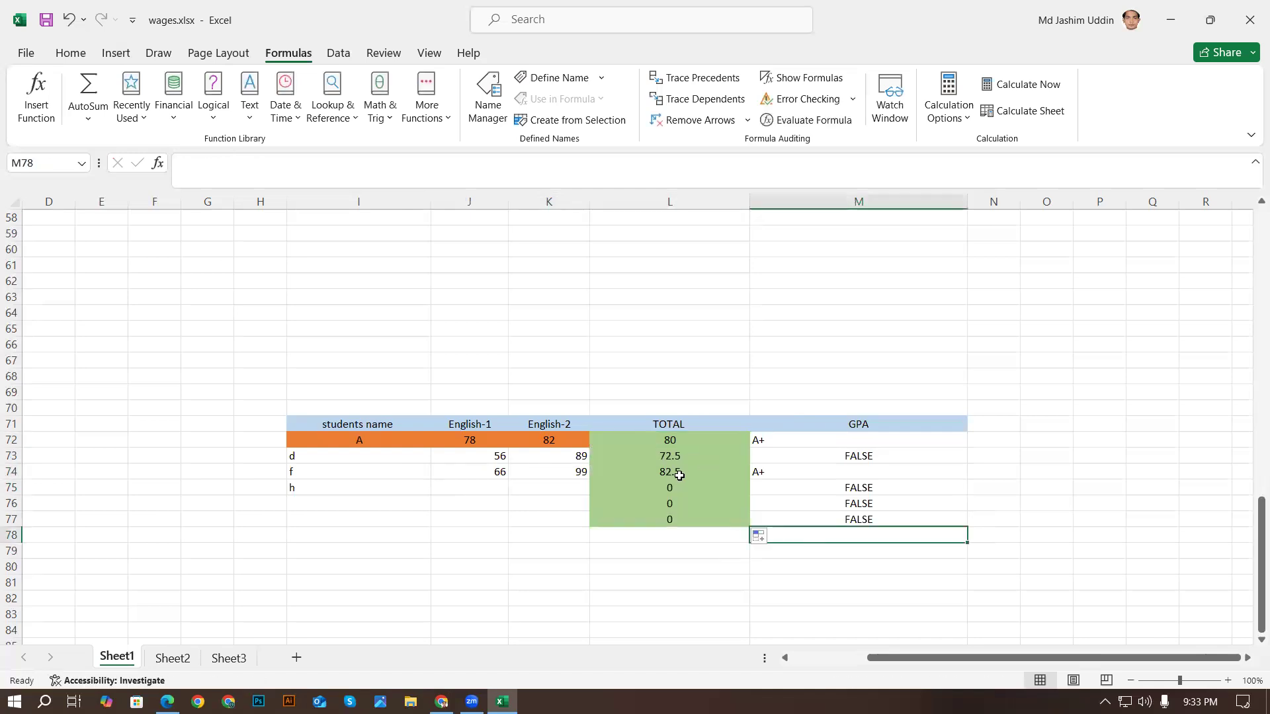
# - Nest a second IF function as the value_if_false argument of the GPA formula in M72
pyautogui.click(802, 475)
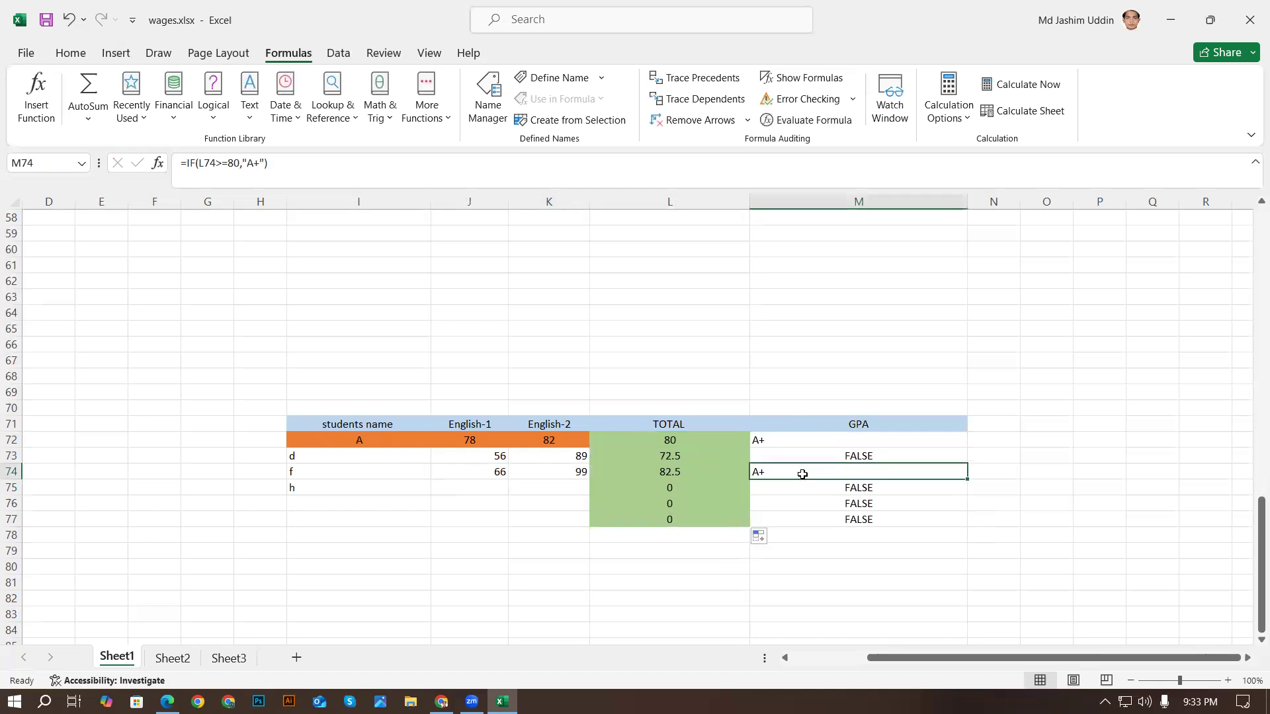
pyautogui.click(676, 457)
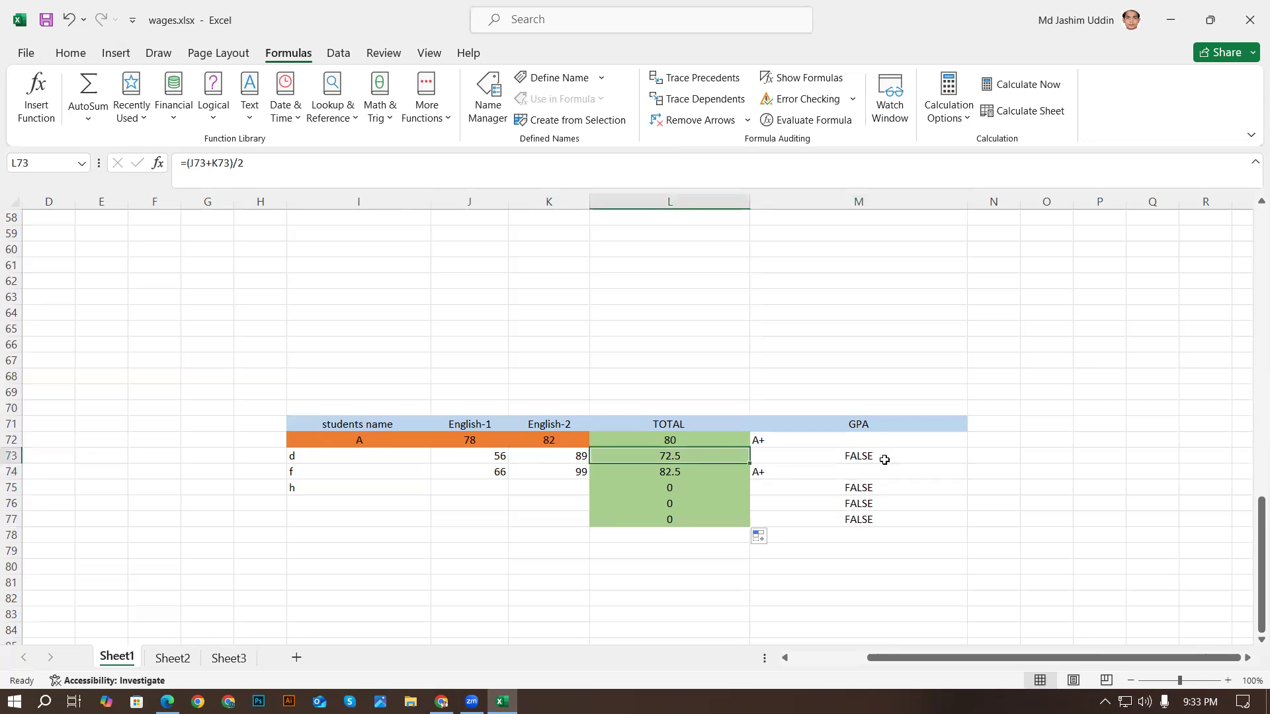
pyautogui.click(796, 439)
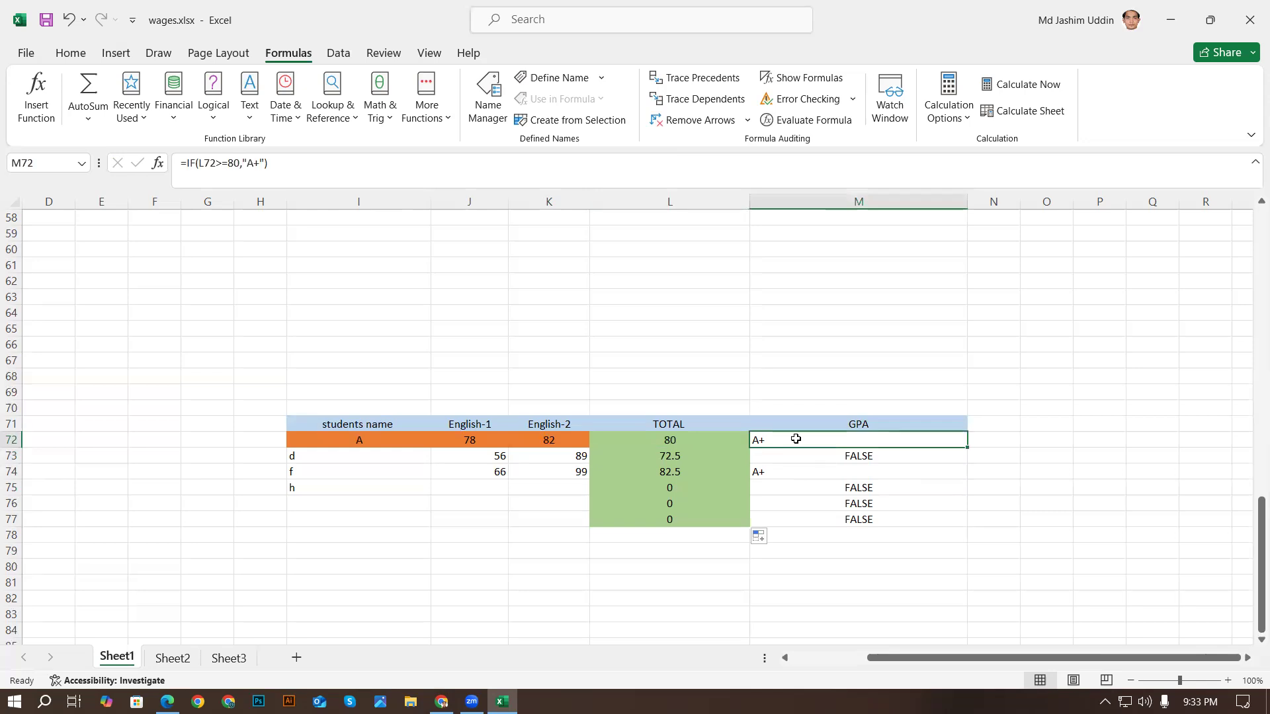
pyautogui.doubleClick(794, 440)
pyautogui.click(838, 440)
pyautogui.write(',')
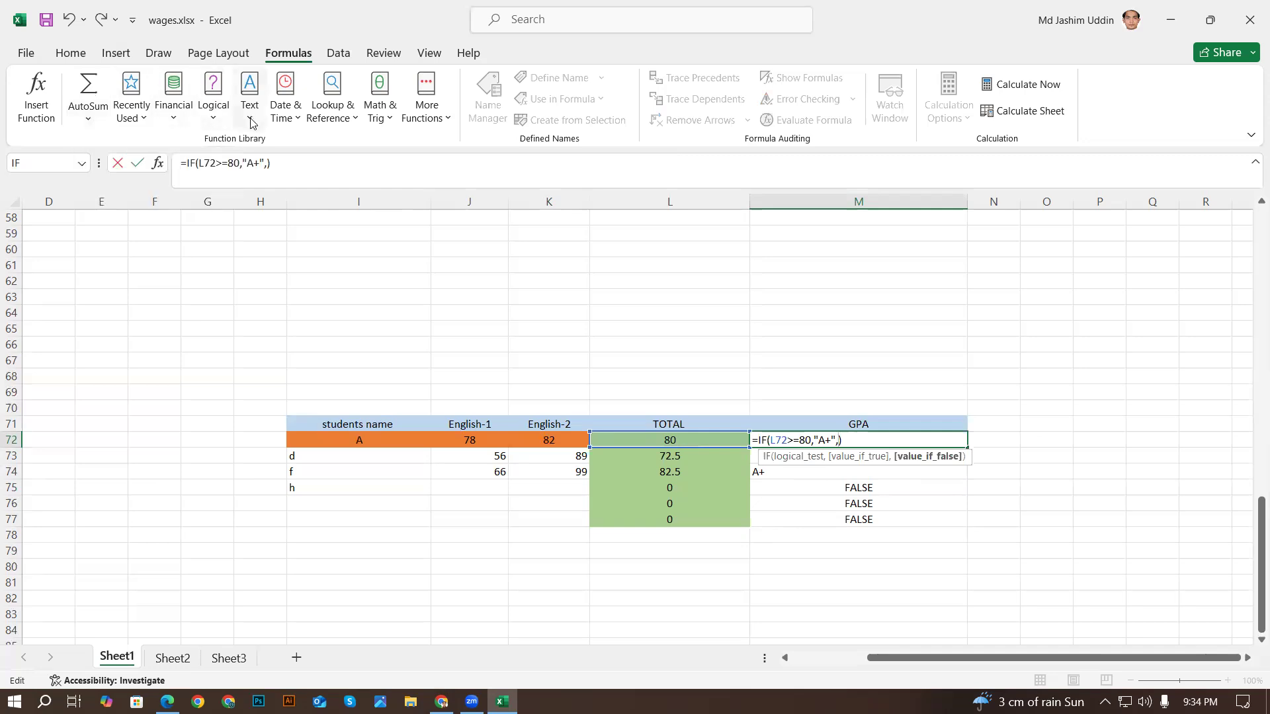
pyautogui.click(215, 118)
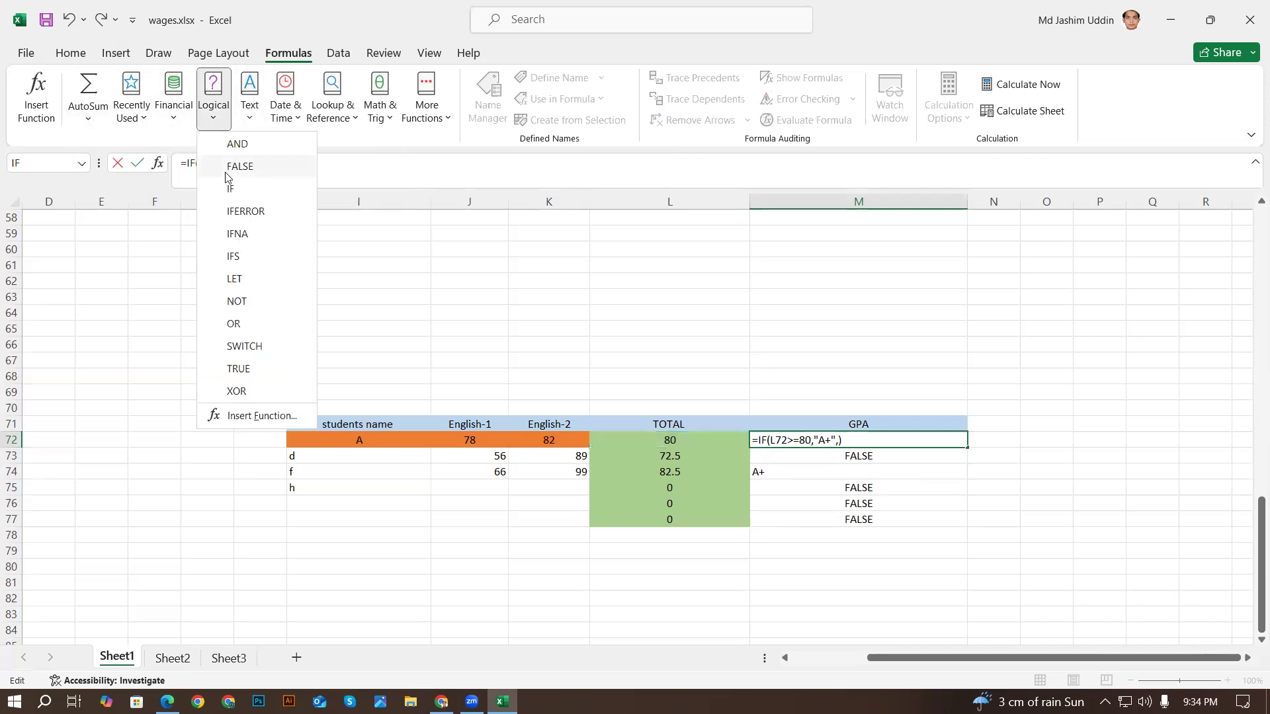
pyautogui.click(230, 190)
pyautogui.click(794, 443)
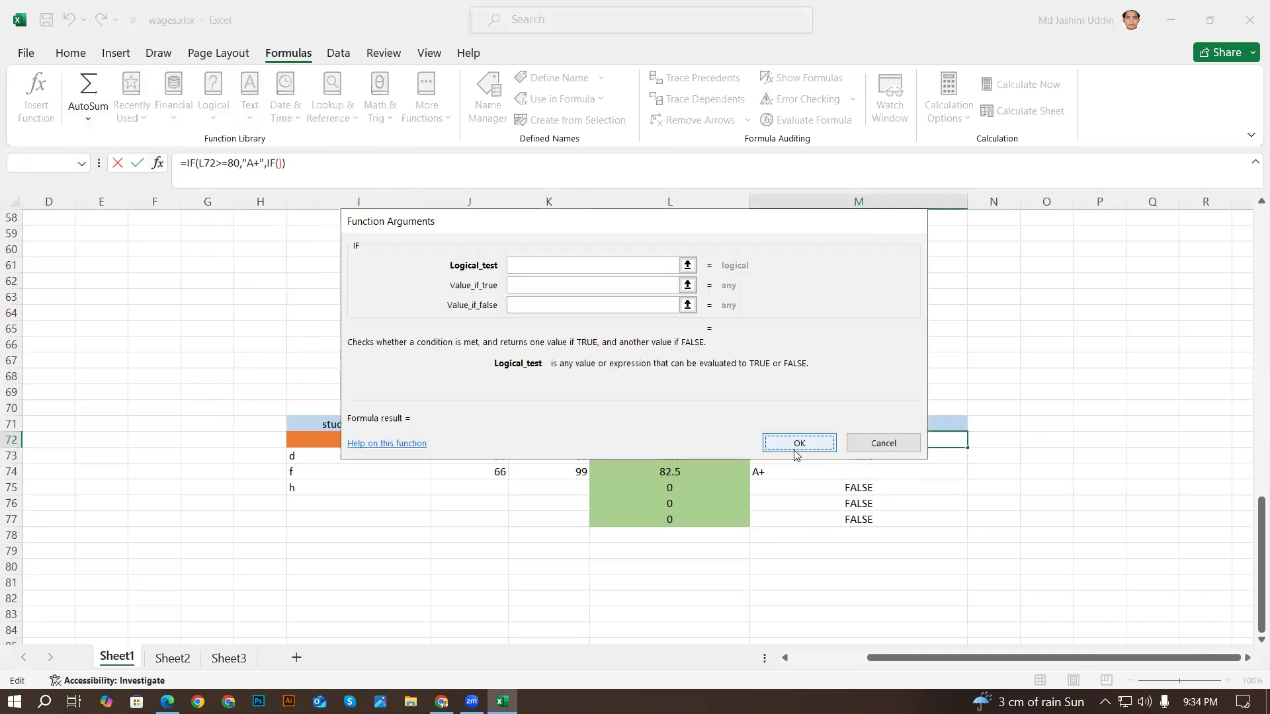
pyautogui.click(609, 443)
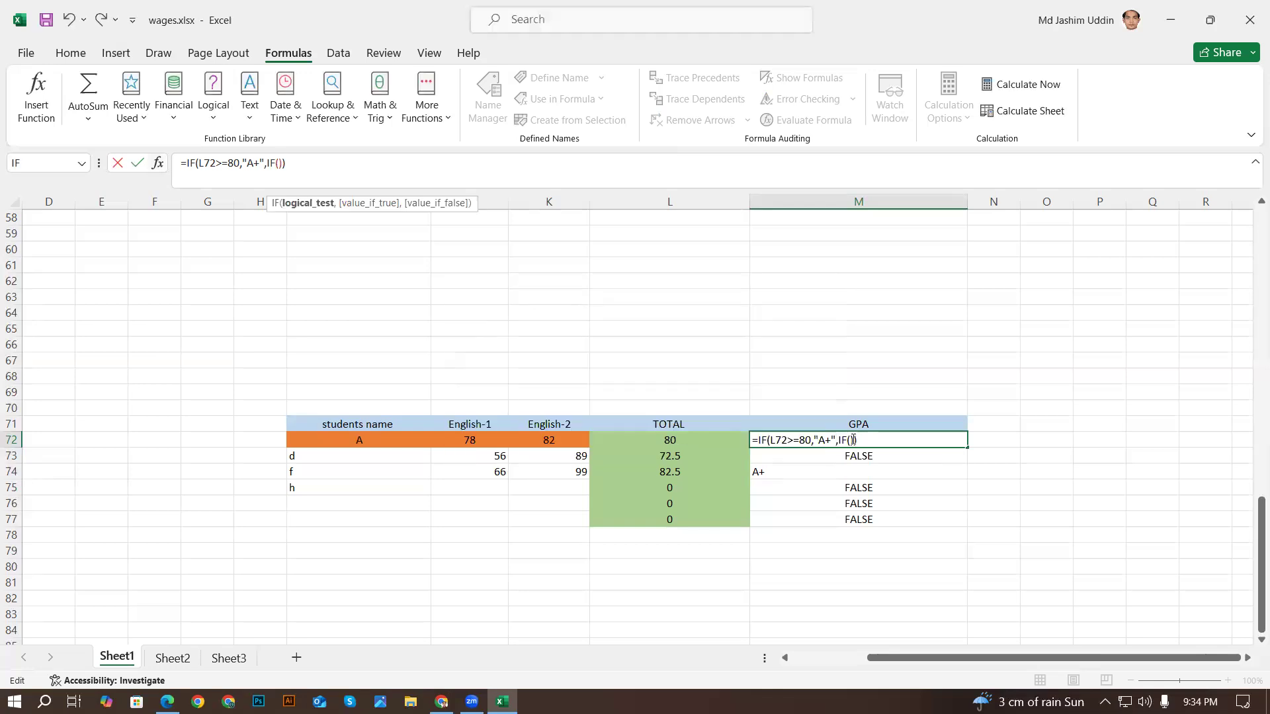
# - Complete the nested IF in M72 with the test L72>=70 returning "A"
pyautogui.click(693, 441)
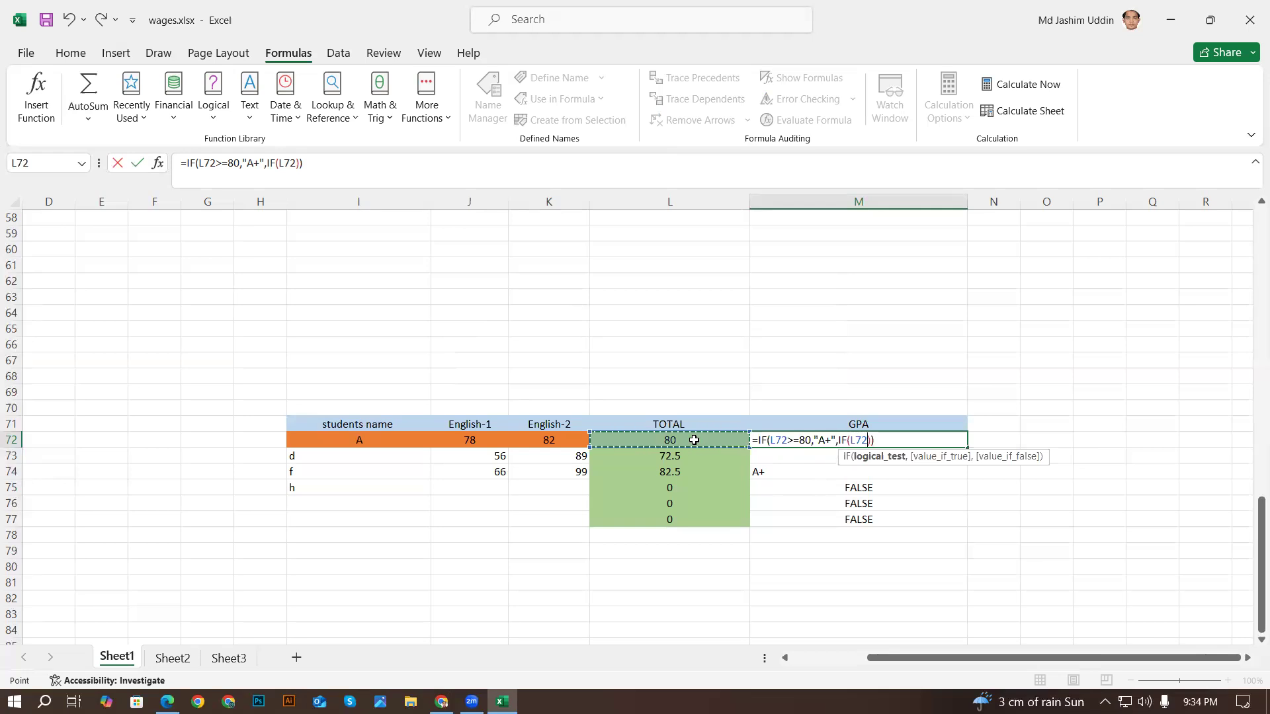
pyautogui.write('>=')
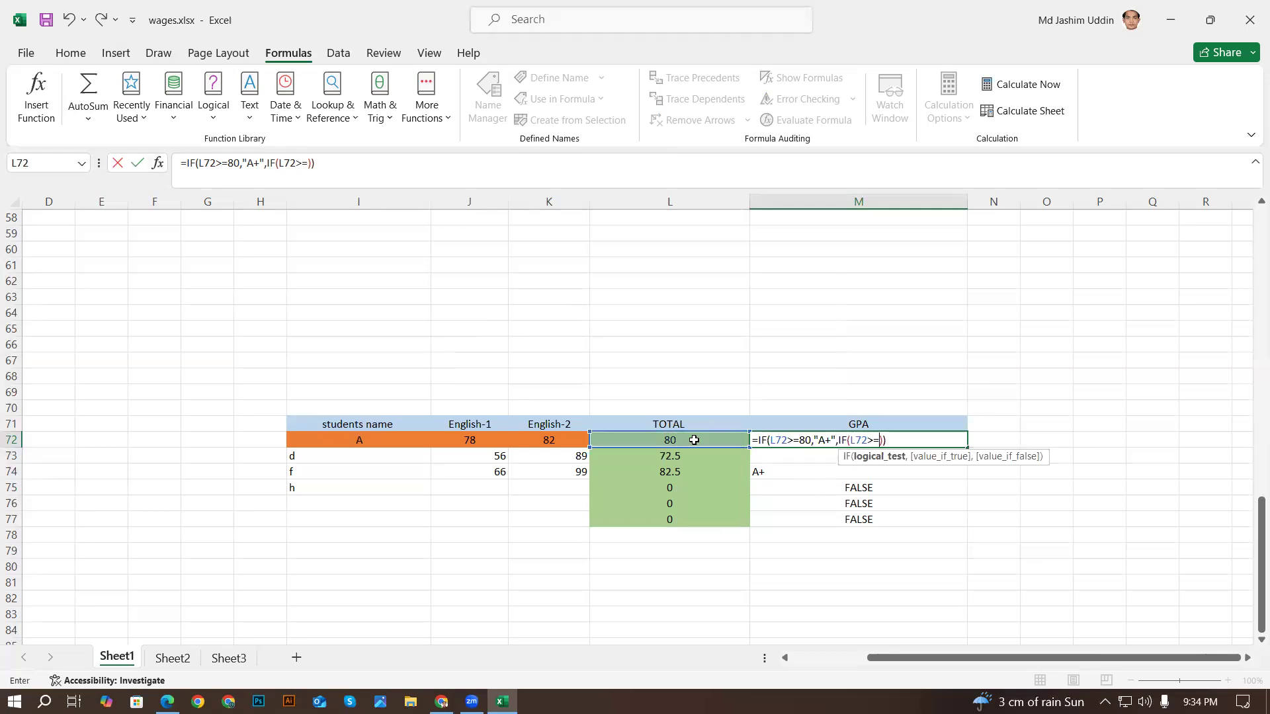
pyautogui.write('70,')
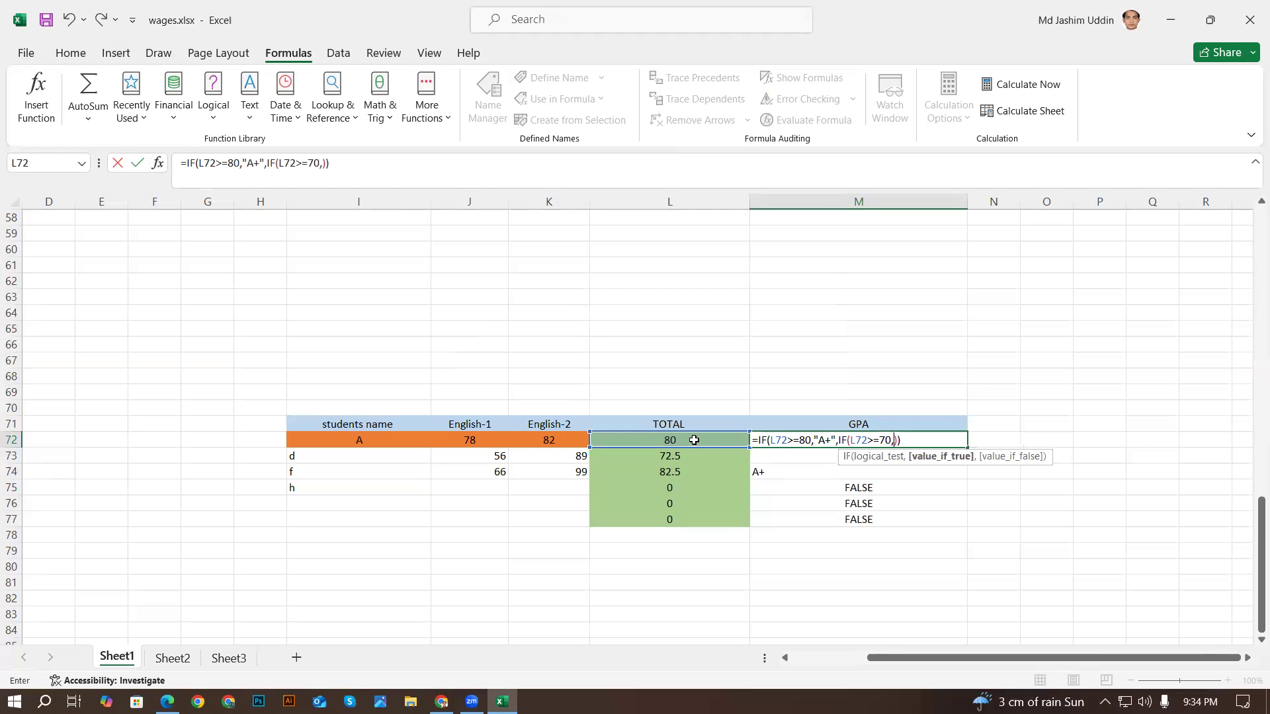
pyautogui.write('""')
pyautogui.press('BackSpace')
pyautogui.press('BackSpace')
pyautogui.write('""')
pyautogui.click(900, 440)
pyautogui.write('A')
pyautogui.press('Return')
# - Fill the GPA formula from M72 down to M78 and check the formula copied to M73
pyautogui.click(935, 436)
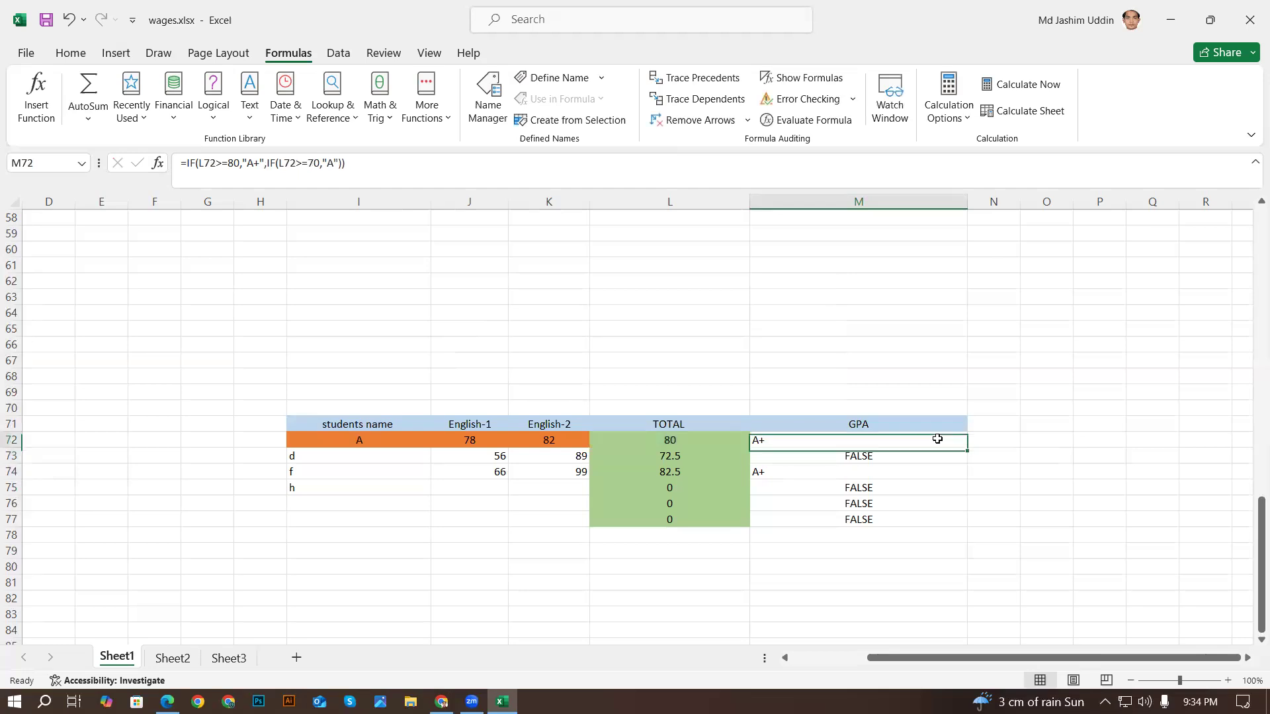
pyautogui.moveTo(967, 448); pyautogui.dragTo(956, 537)
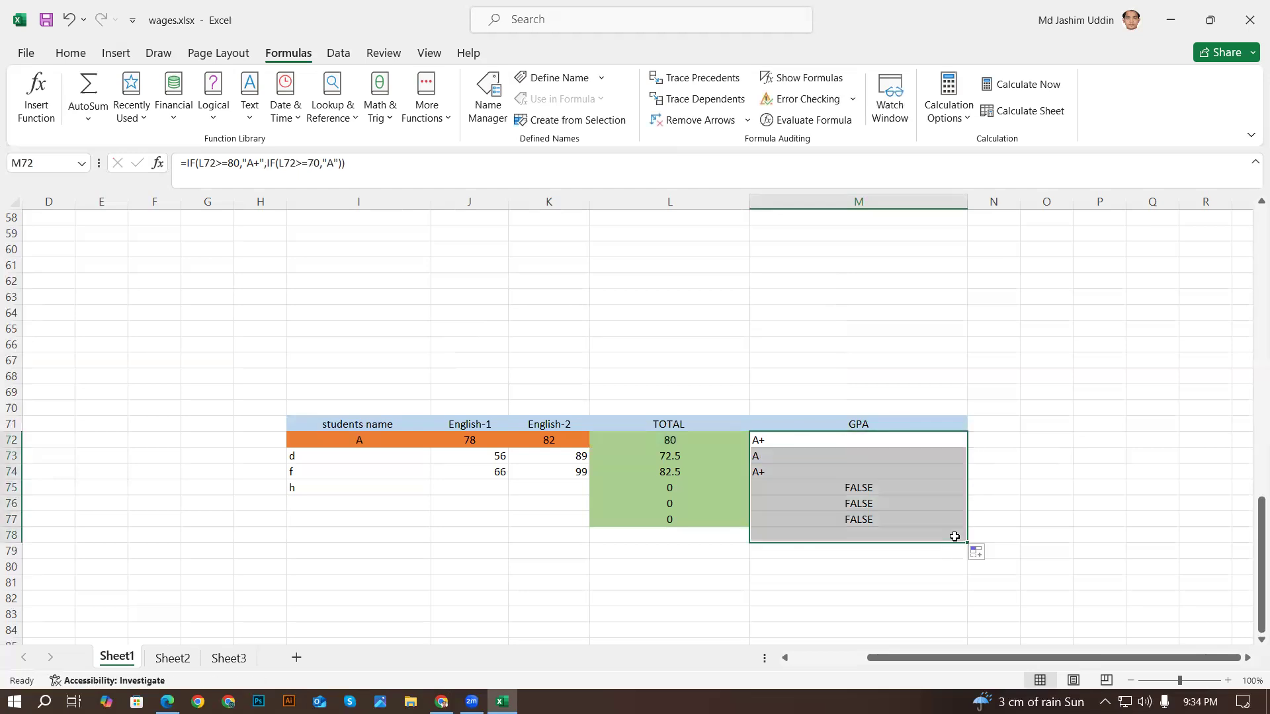
pyautogui.click(793, 455)
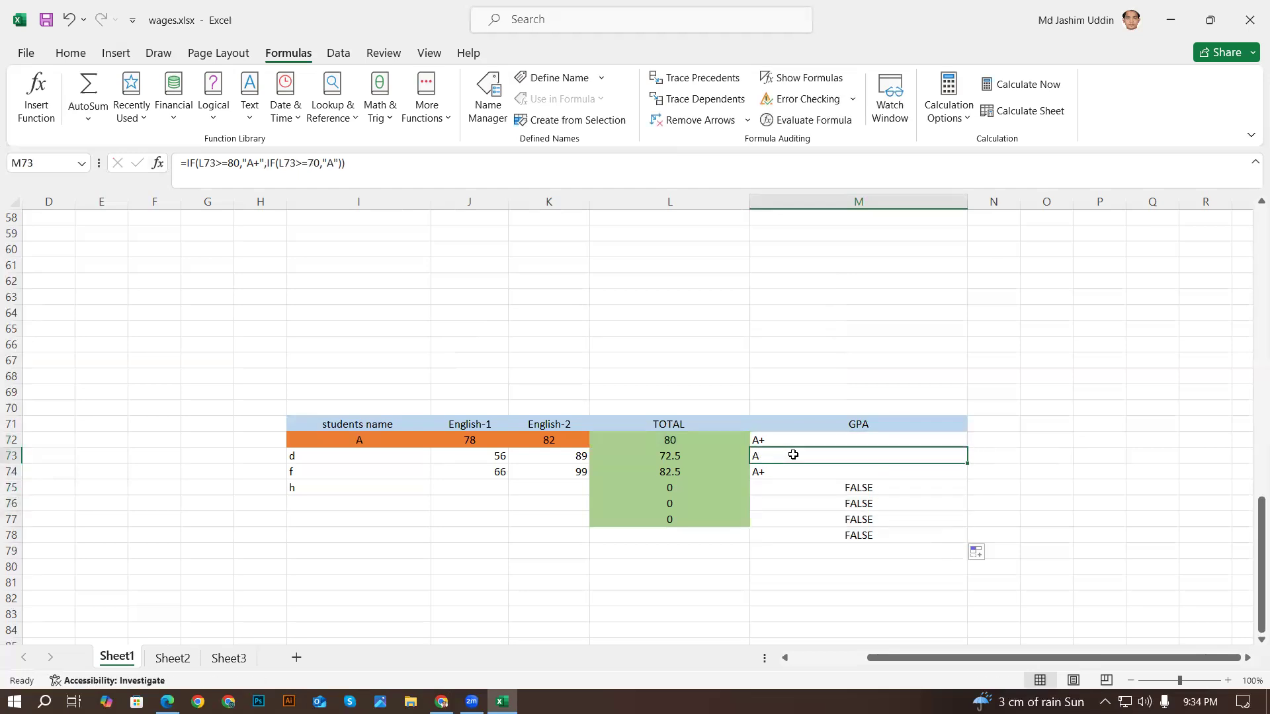
pyautogui.click(789, 437)
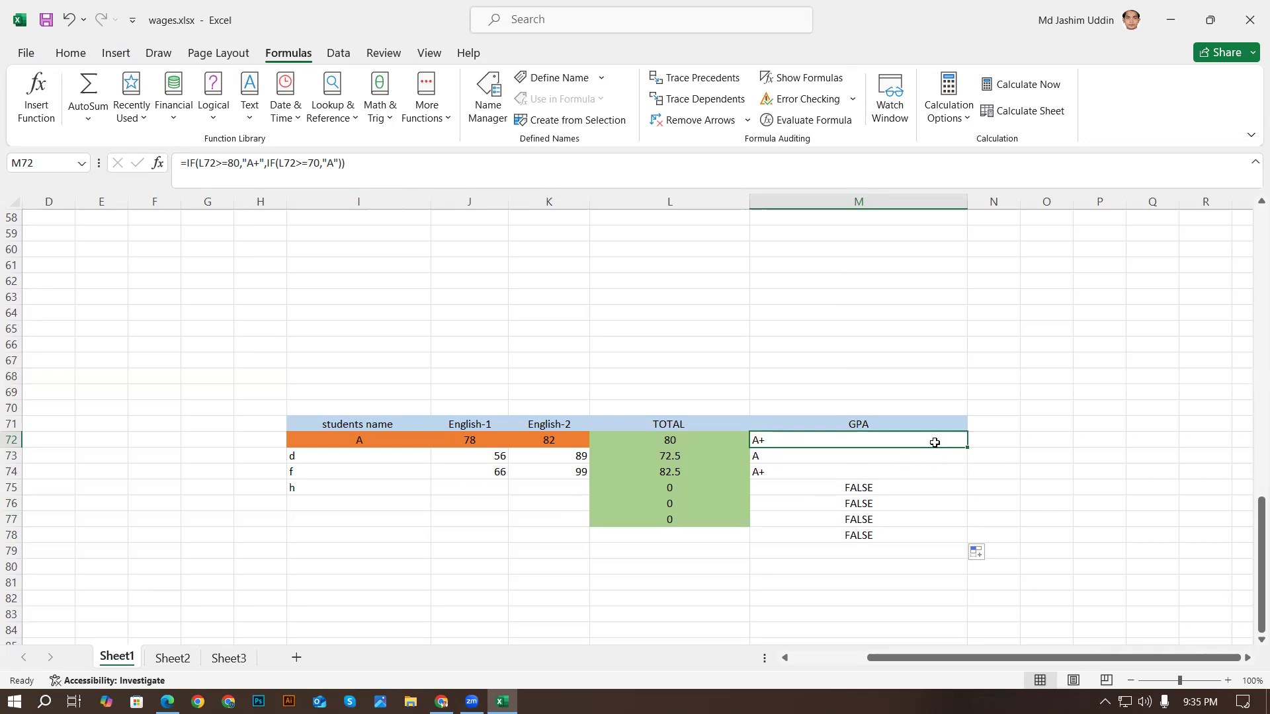
pyautogui.doubleClick(848, 443)
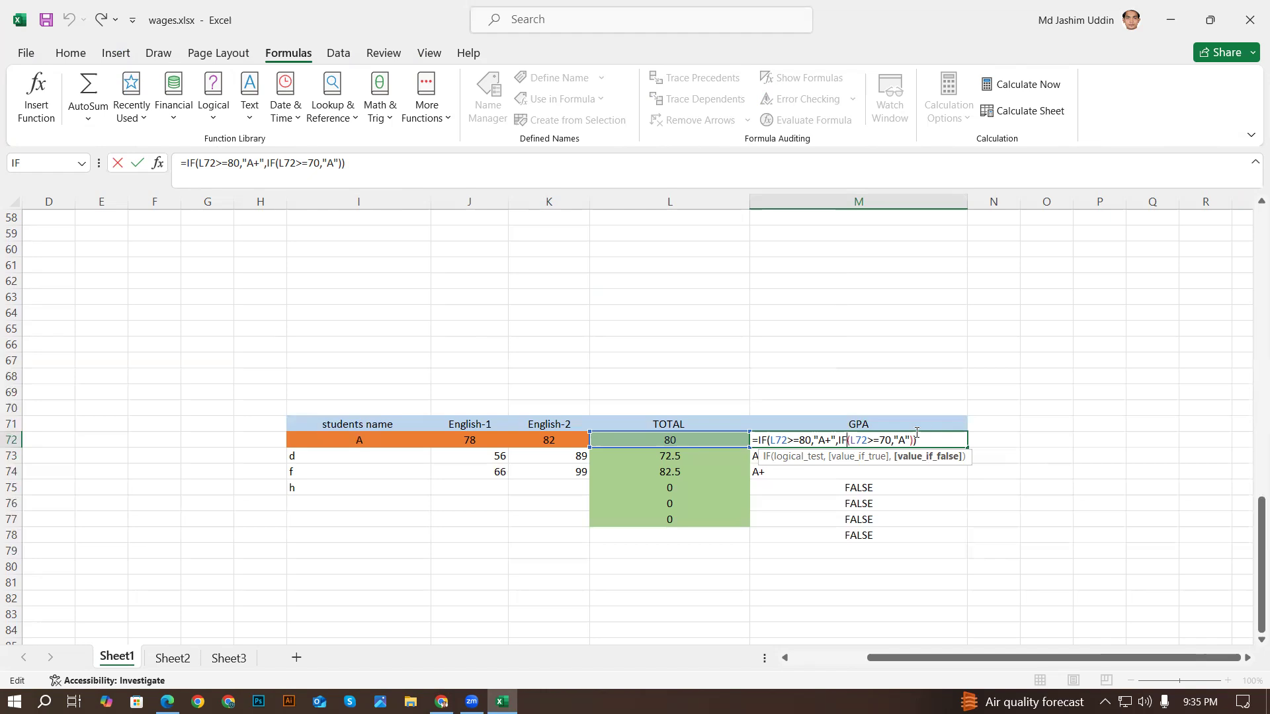
pyautogui.click(910, 440)
pyautogui.press('Return')
# - Narrow the TOTAL column L and widen the GPA column M to give the long formula more room
pyautogui.moveTo(747, 205); pyautogui.dragTo(666, 207)
pyautogui.moveTo(883, 201); pyautogui.dragTo(1131, 202)
# - Nest a third IF function as the value_if_false argument of the second IF in M72
pyautogui.click(755, 440)
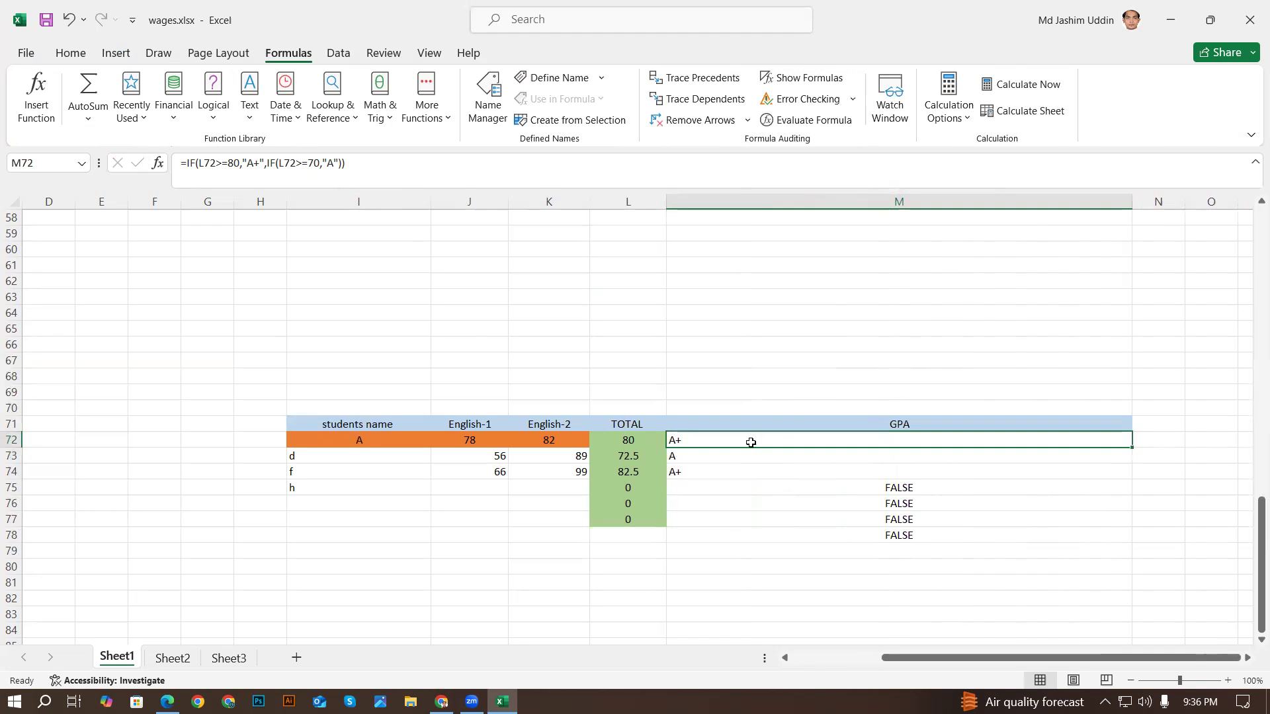
pyautogui.doubleClick(755, 440)
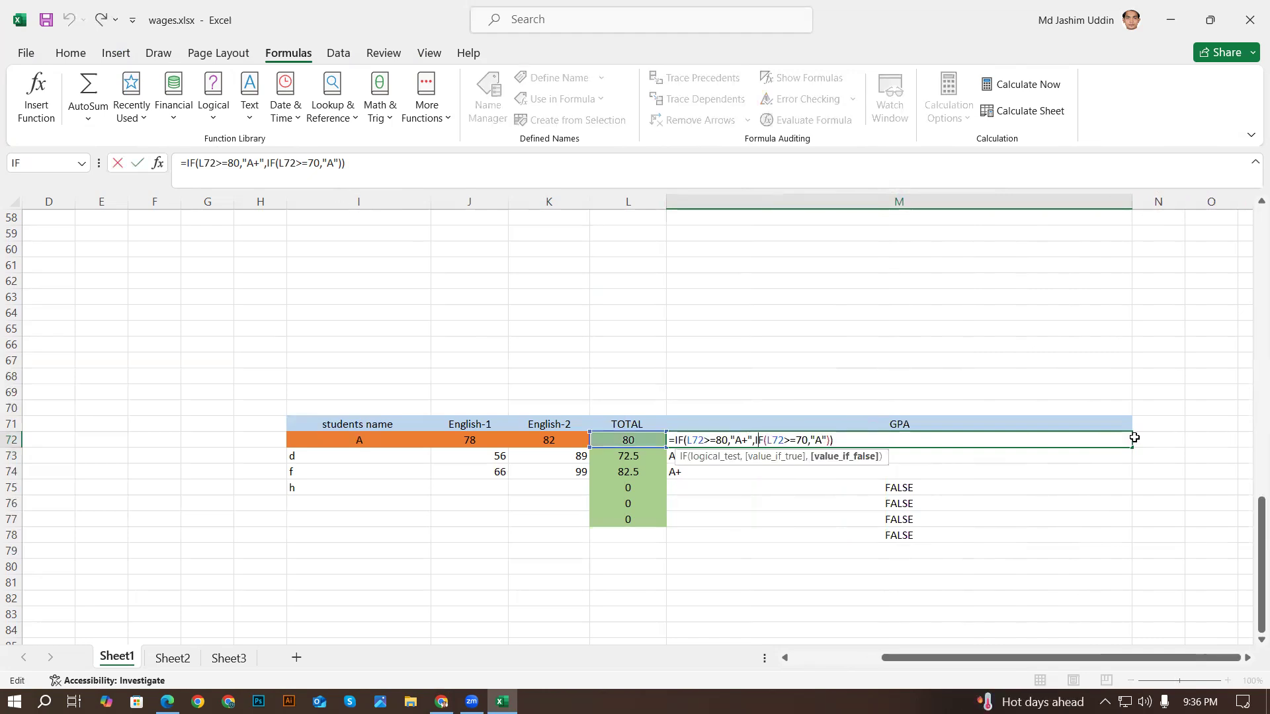
pyautogui.click(827, 441)
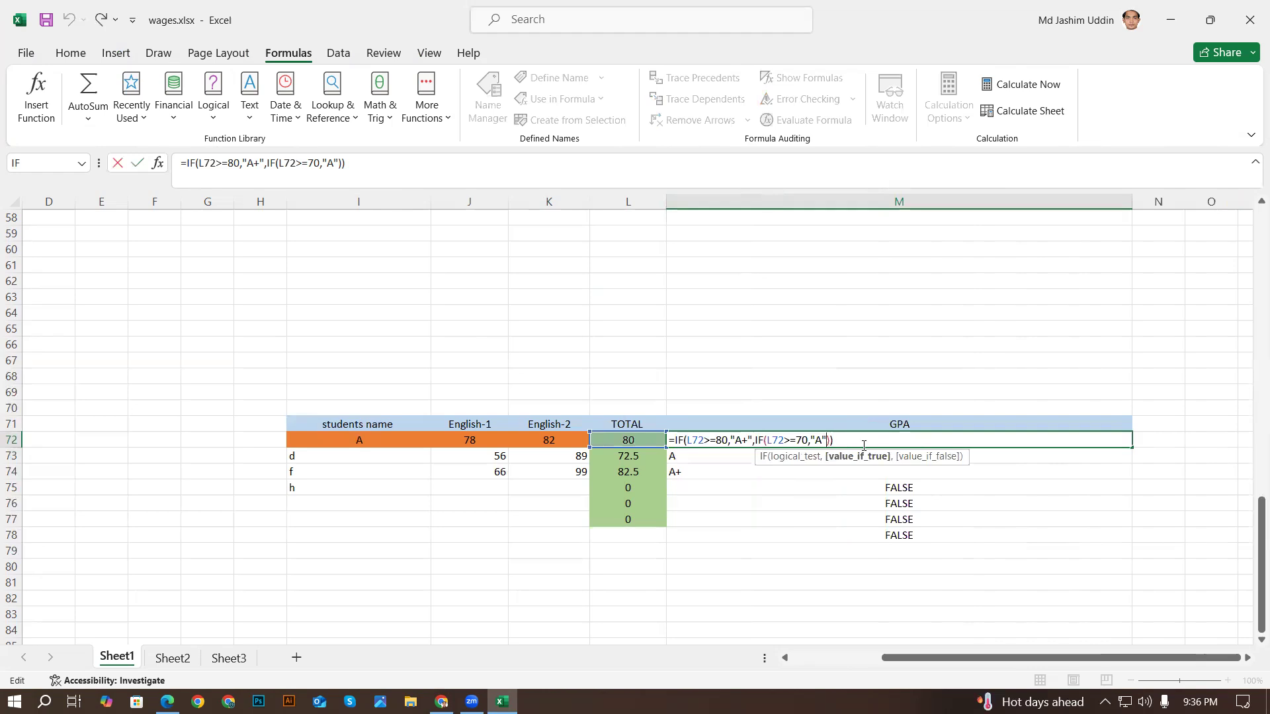
pyautogui.write(',')
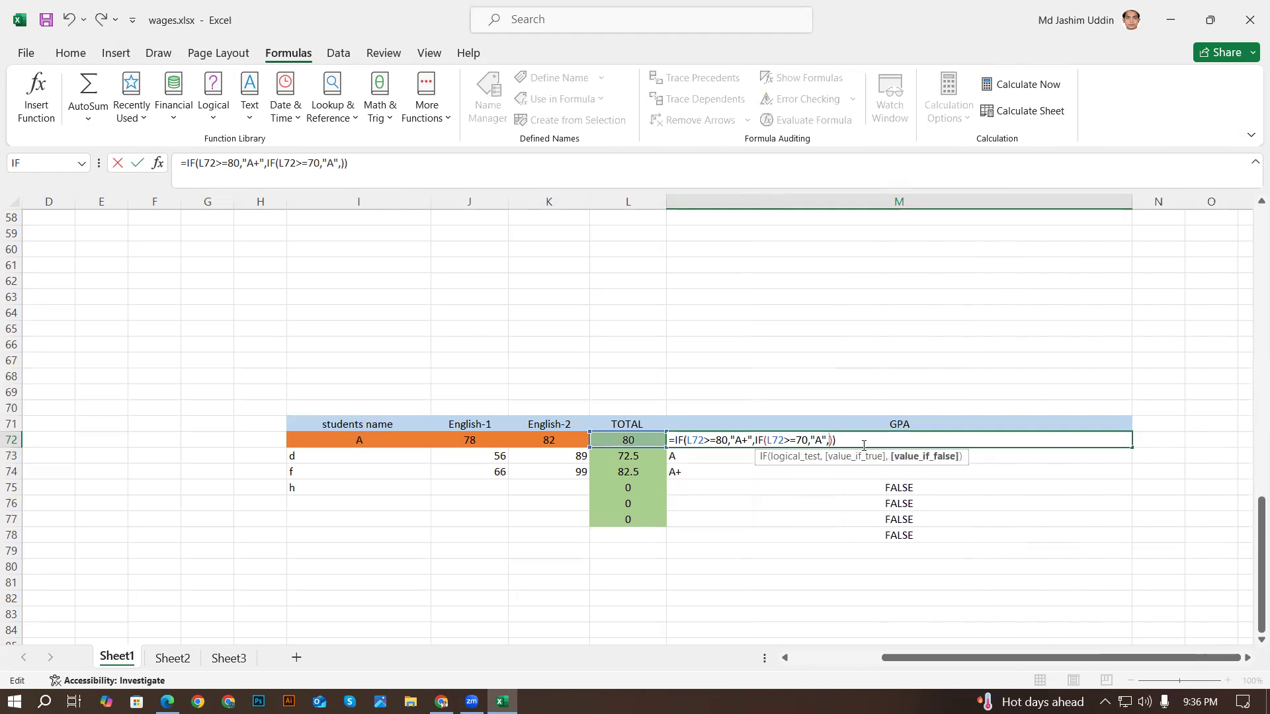
pyautogui.click(213, 109)
pyautogui.click(235, 190)
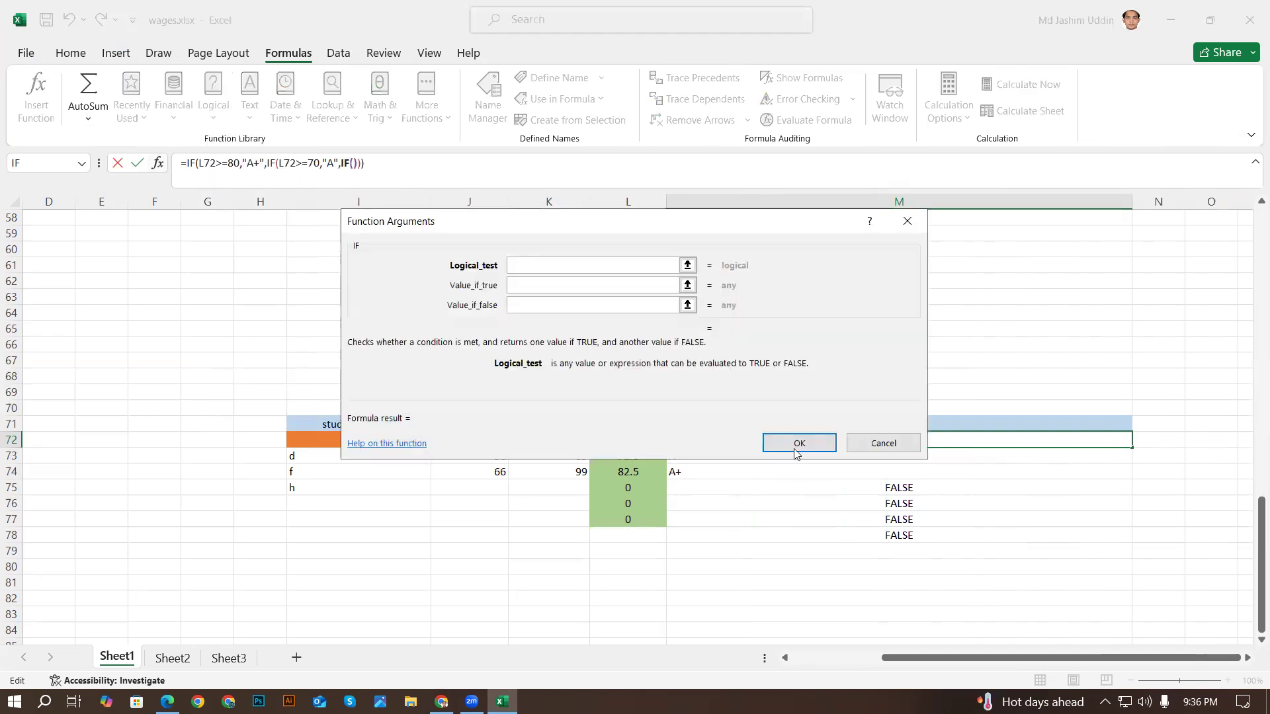
pyautogui.click(802, 444)
pyautogui.click(622, 444)
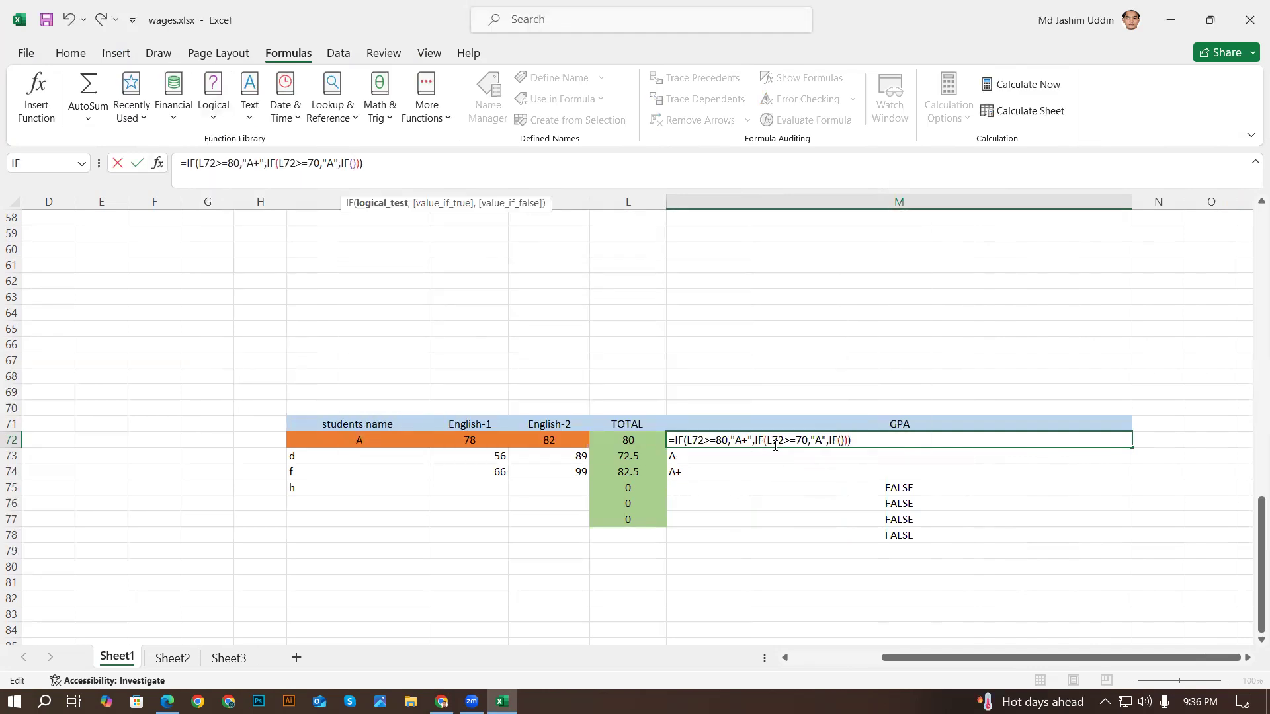
# - Complete the third IF in M72 with L72>=60 returning "A-", and fill the GPA formula down to M79
pyautogui.click(841, 440)
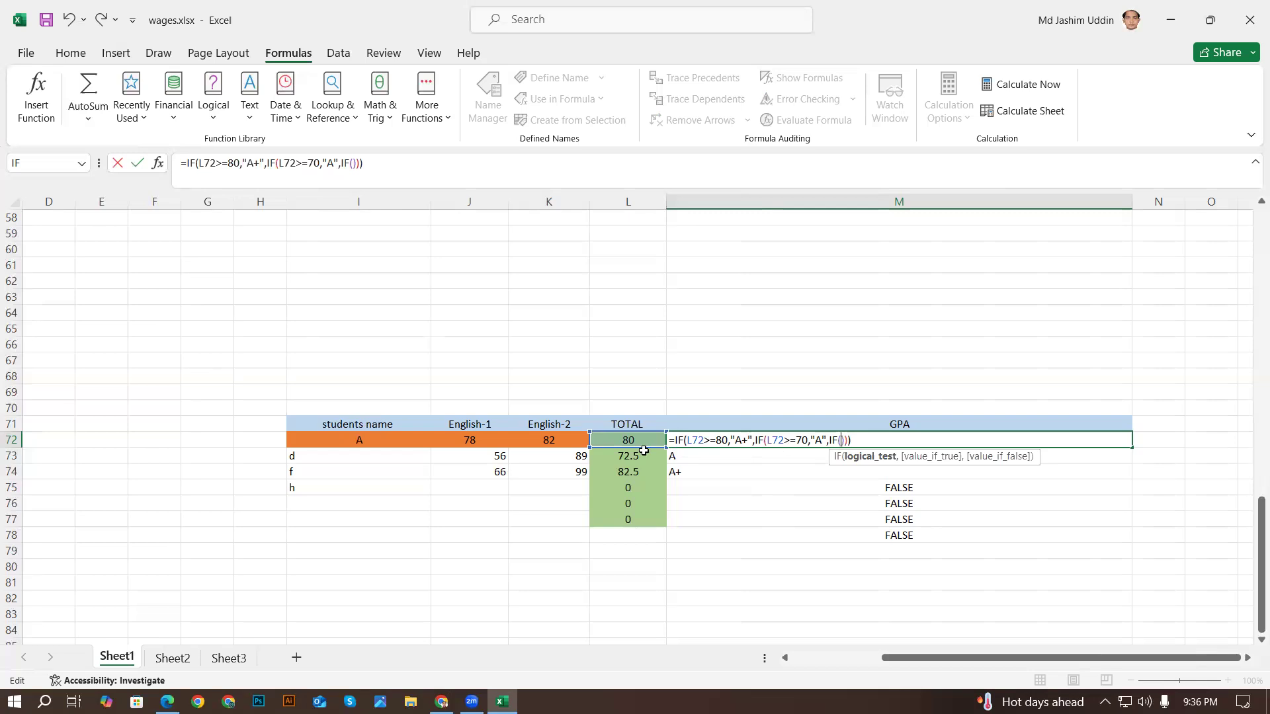
pyautogui.click(626, 439)
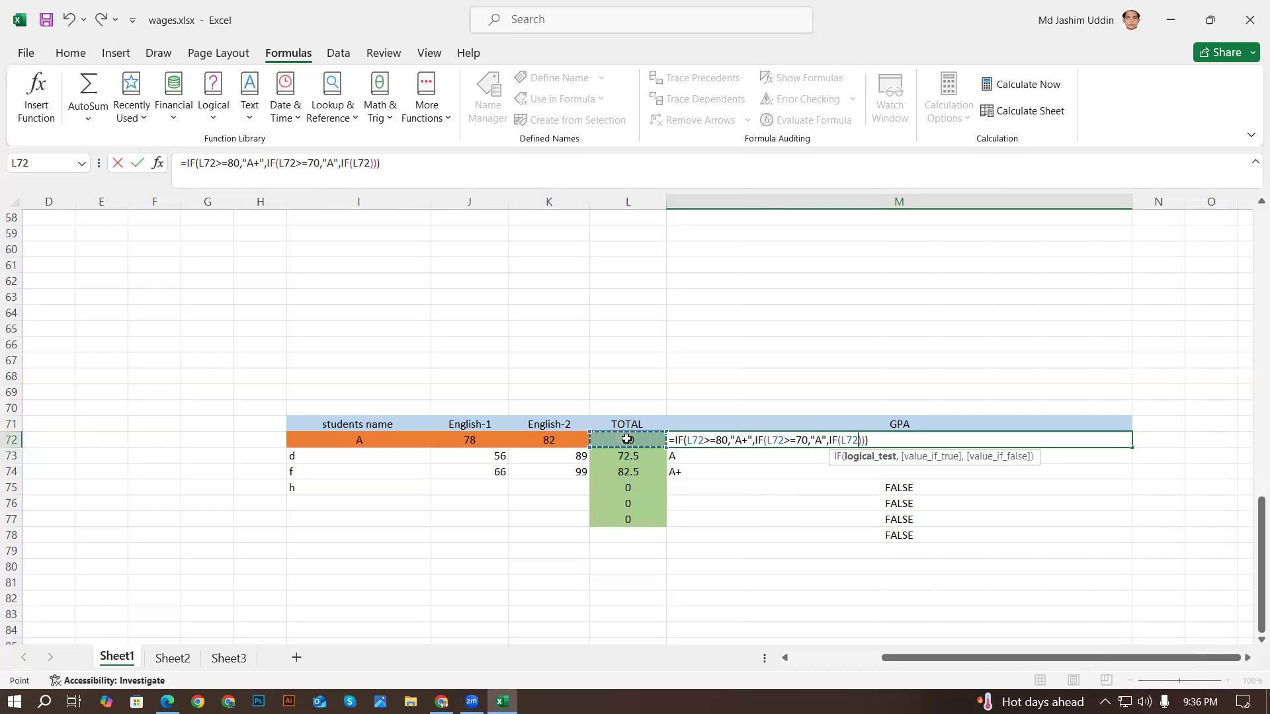
pyautogui.write('>=60,')
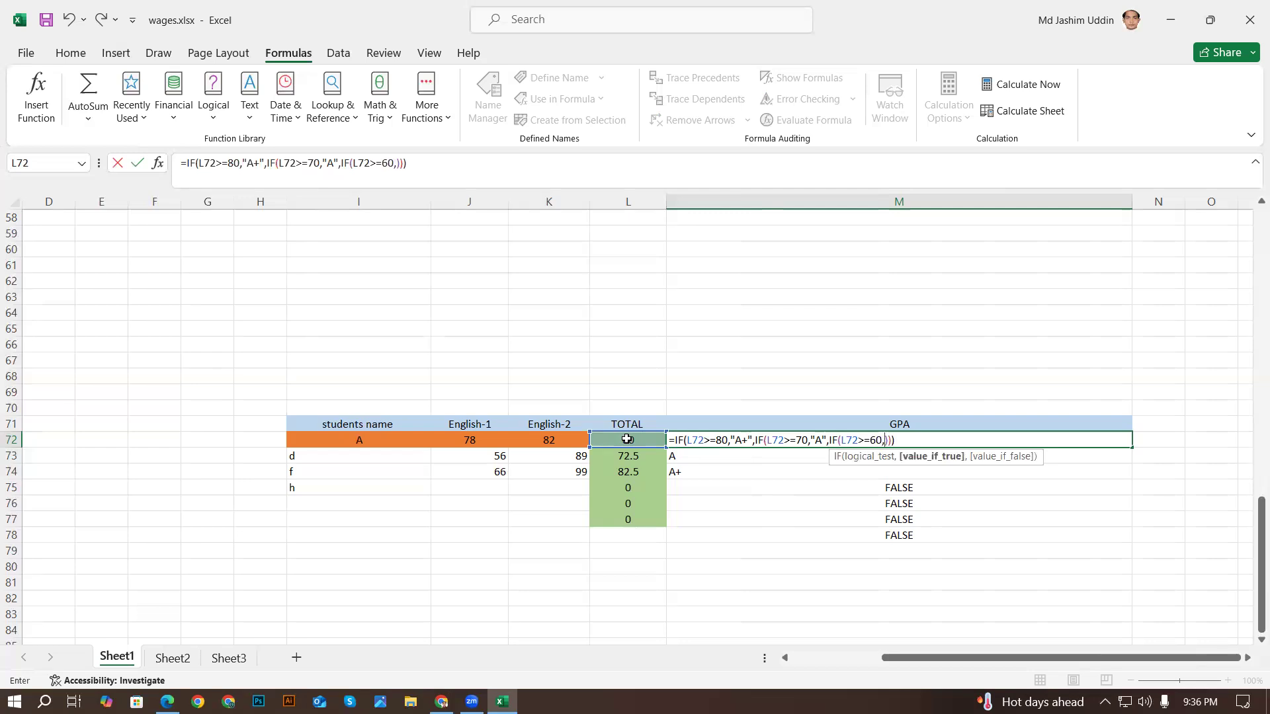
pyautogui.write('""')
pyautogui.click(891, 440)
pyautogui.write('A-')
pyautogui.press('Return')
pyautogui.click(911, 438)
pyautogui.moveTo(1131, 447); pyautogui.dragTo(1099, 552)
# - Enter 65 for both the English-1 and English-2 marks of student h and check the GPA cell M75
pyautogui.click(493, 491)
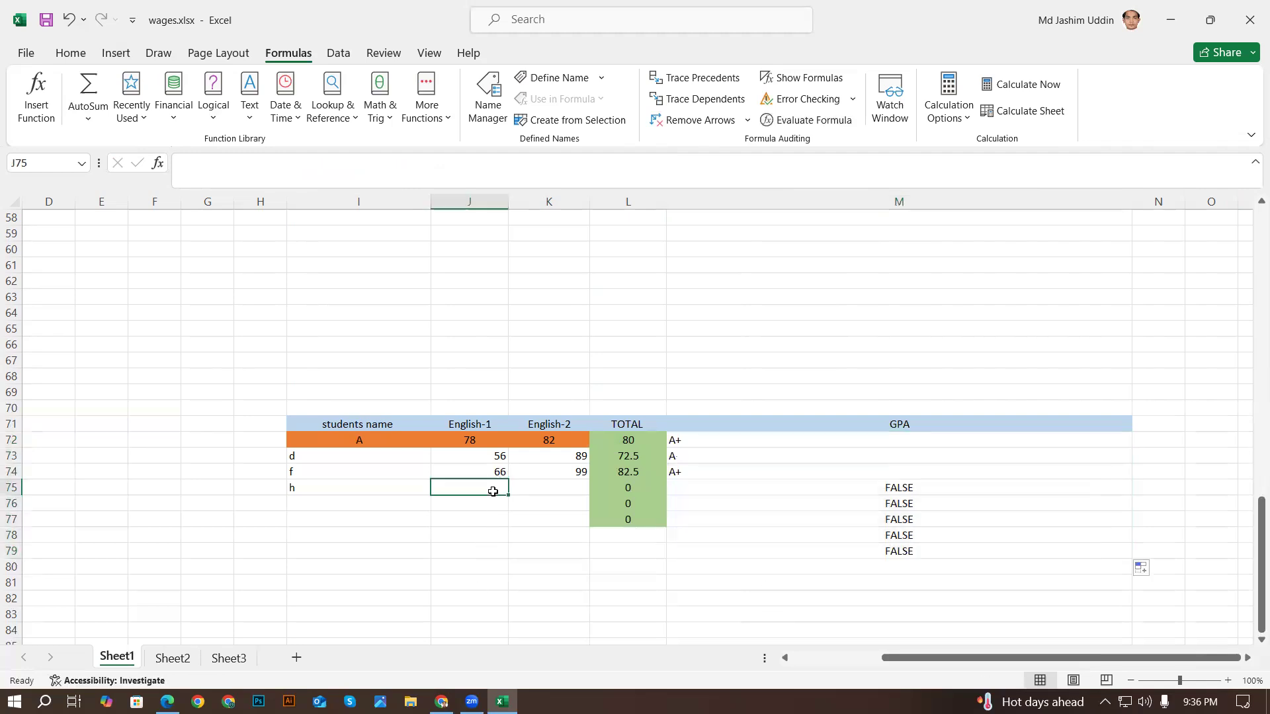
pyautogui.write('65')
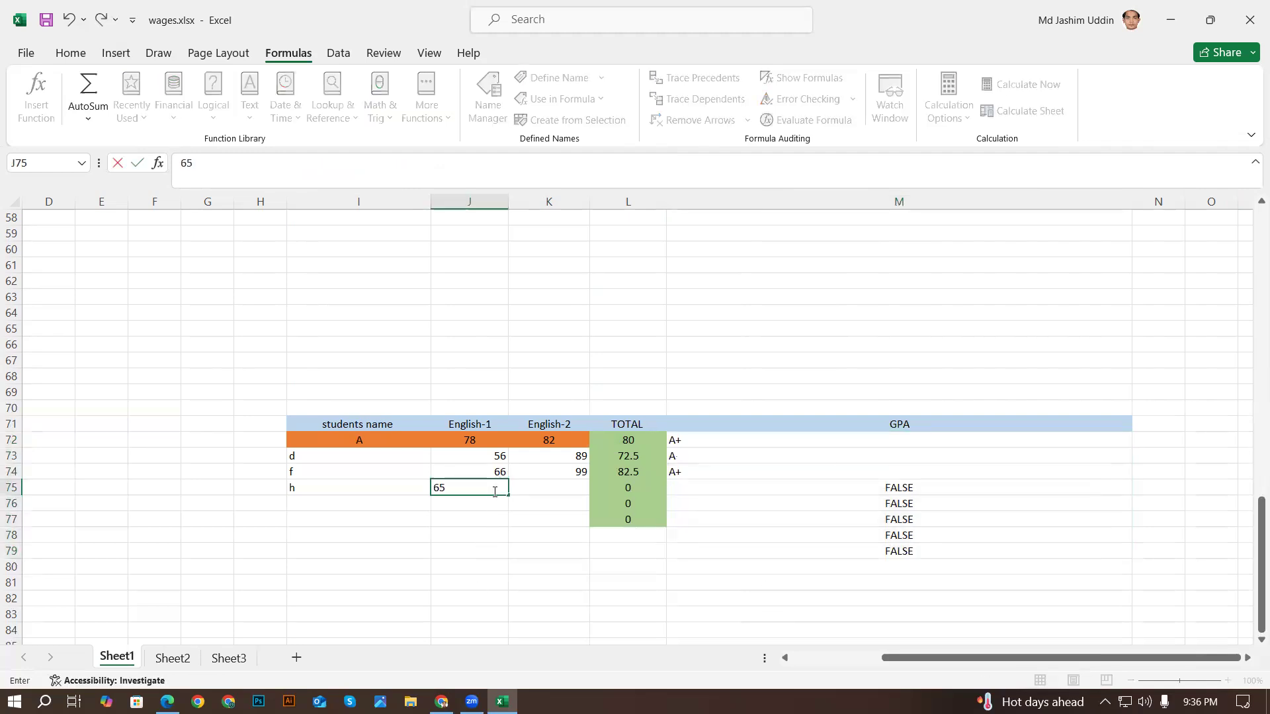
pyautogui.click(546, 488)
pyautogui.write('65')
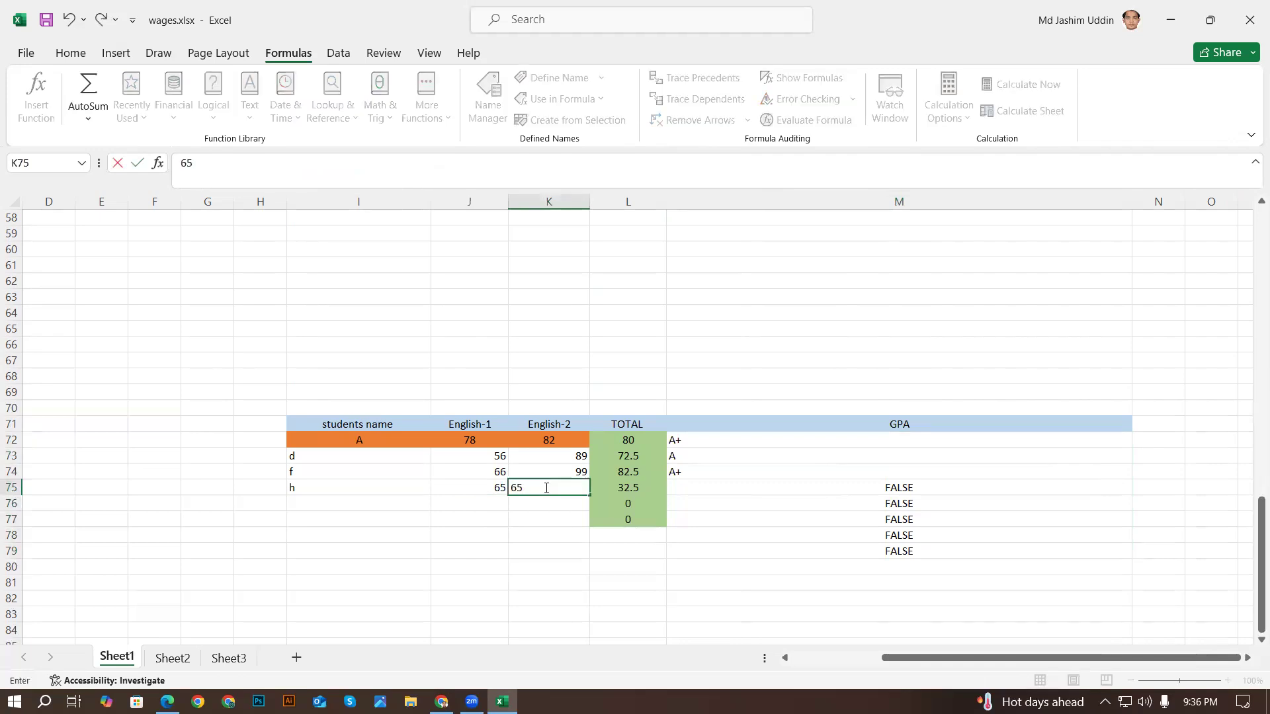
pyautogui.press('Return')
pyautogui.click(703, 490)
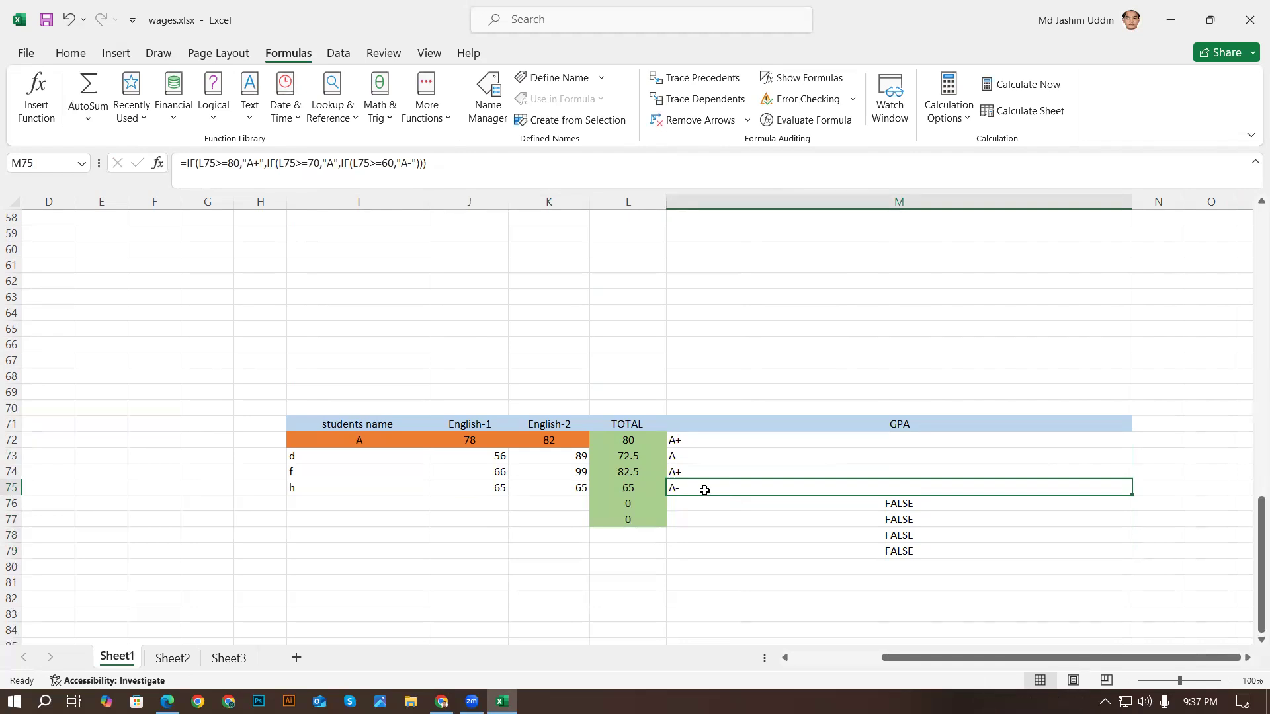
# - Replace the "A-" result with "Failed" in the third IF of the GPA formula in M72
pyautogui.doubleClick(714, 440)
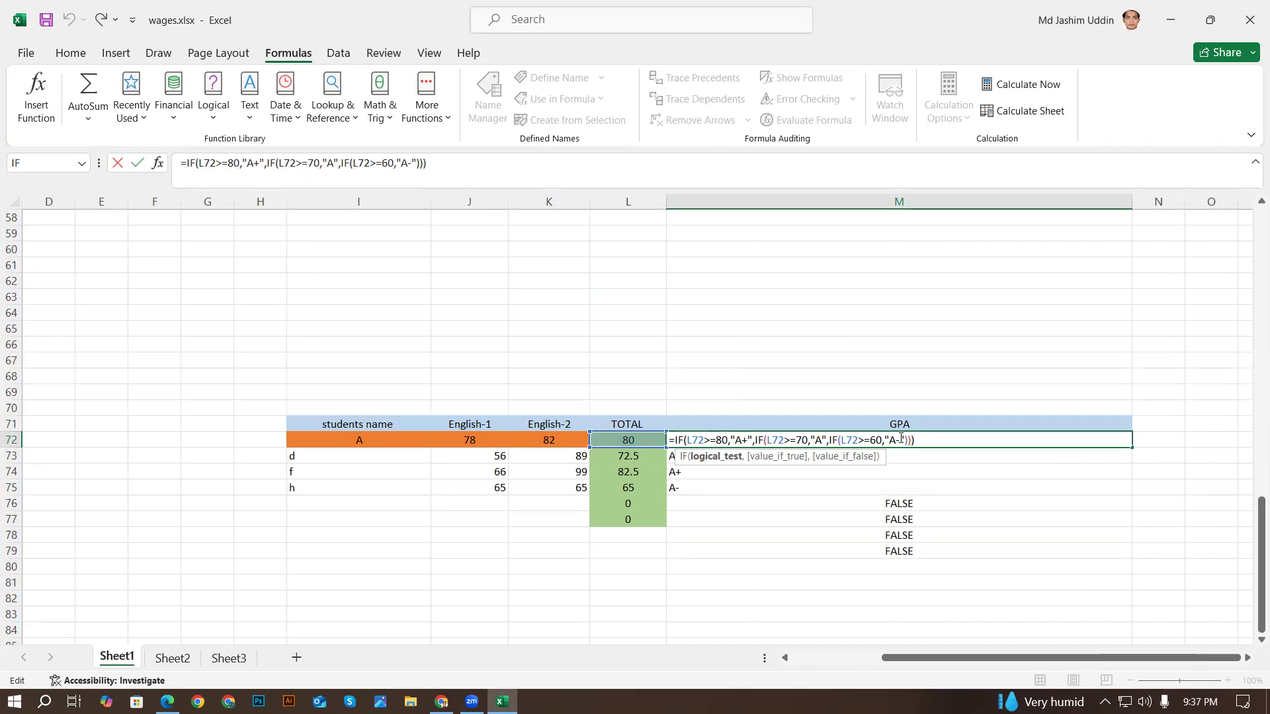
pyautogui.click(901, 440)
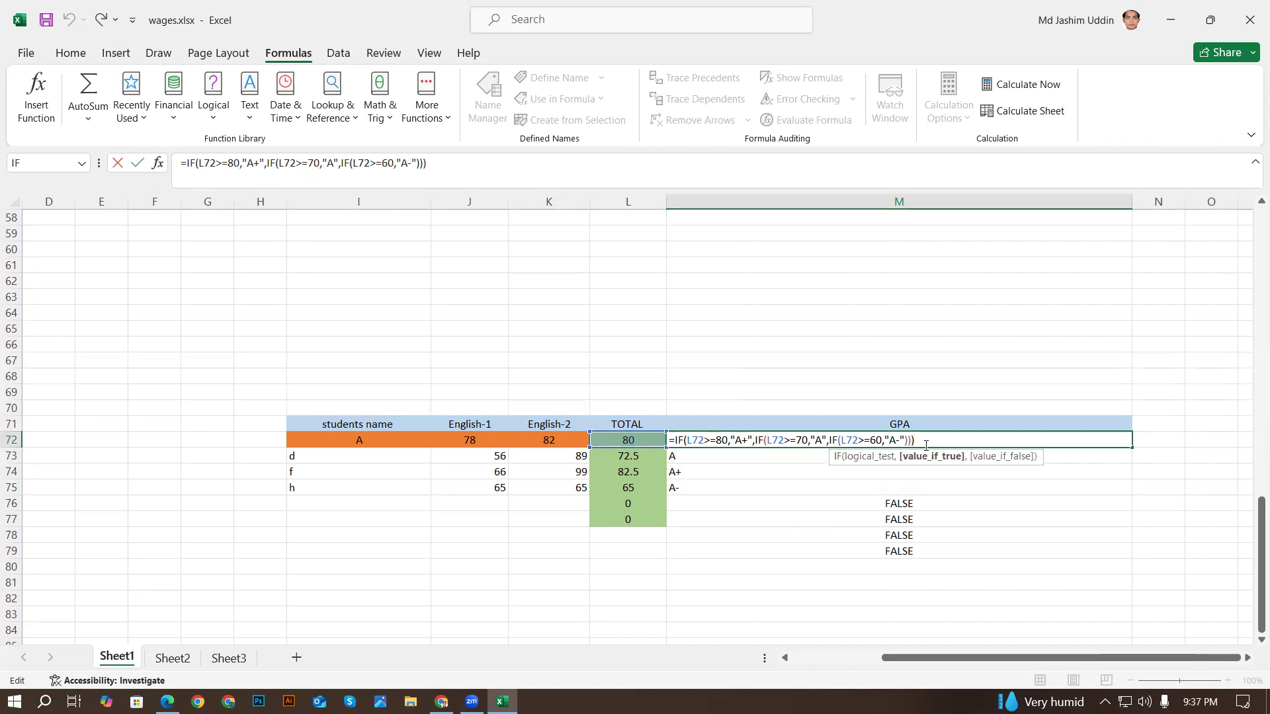
pyautogui.press('BackSpace')
pyautogui.press('BackSpace')
pyautogui.write('f')
pyautogui.press('BackSpace')
pyautogui.write('f')
pyautogui.write('A')
pyautogui.press('BackSpace')
pyautogui.press('BackSpace')
pyautogui.write('Failed')
pyautogui.press('Return')
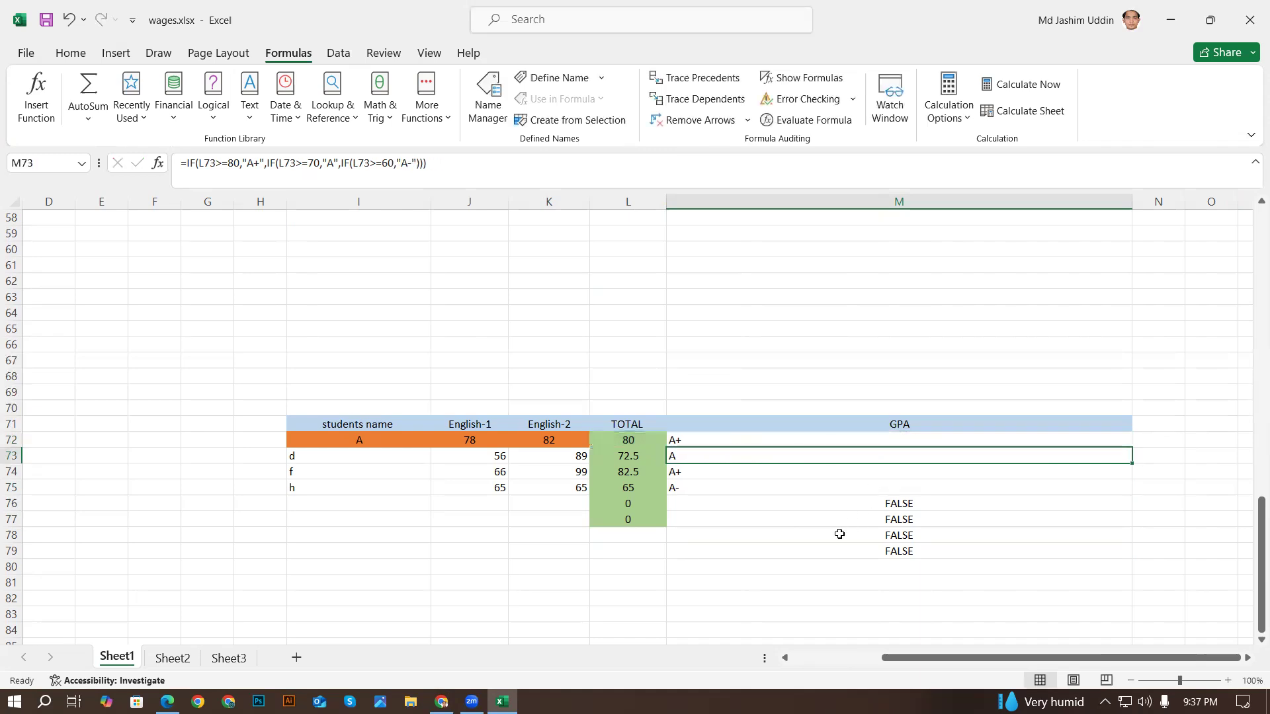
# - Fill the edited GPA formula from M72 down to M77 and check student h's grade
pyautogui.click(802, 439)
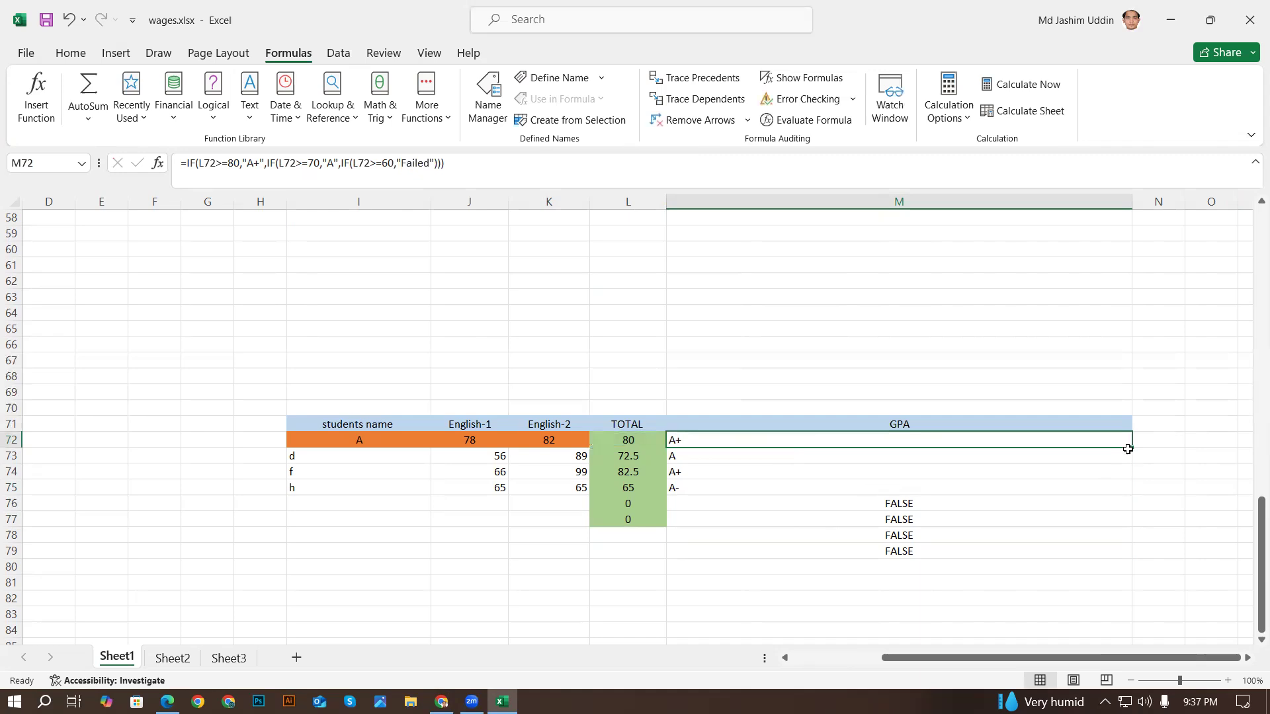
pyautogui.moveTo(1131, 446); pyautogui.dragTo(1103, 519)
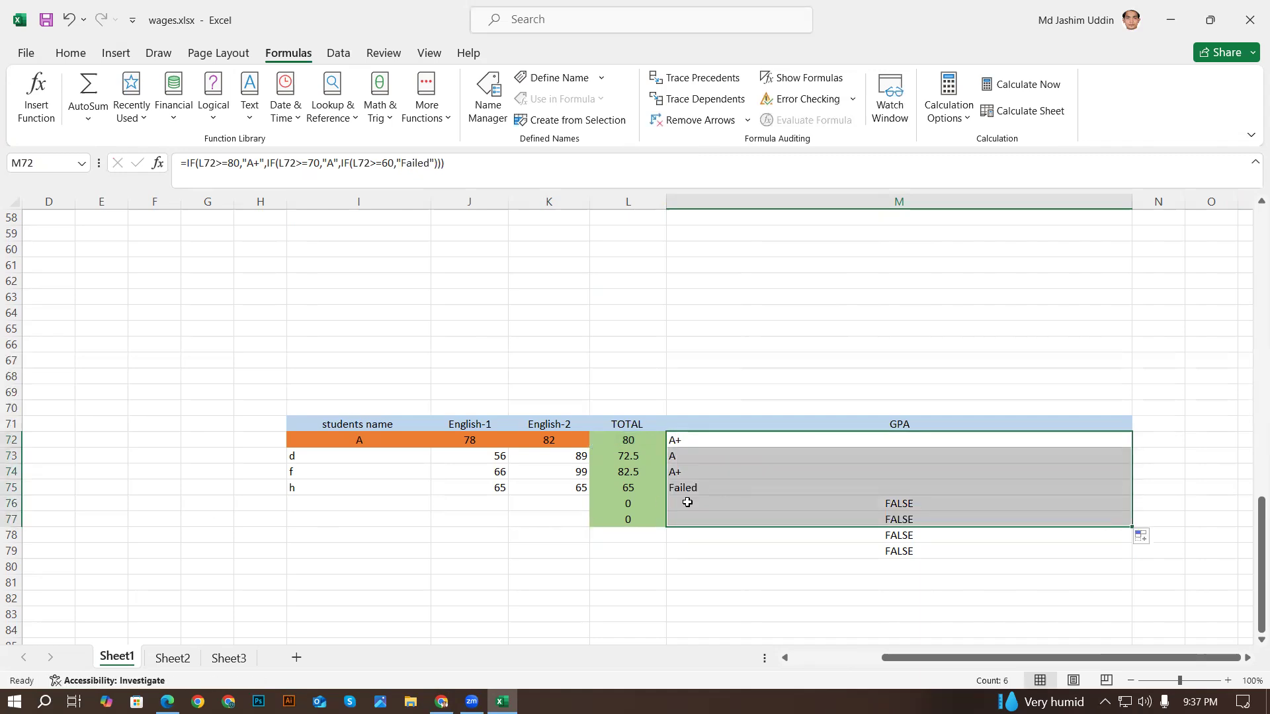
pyautogui.click(710, 486)
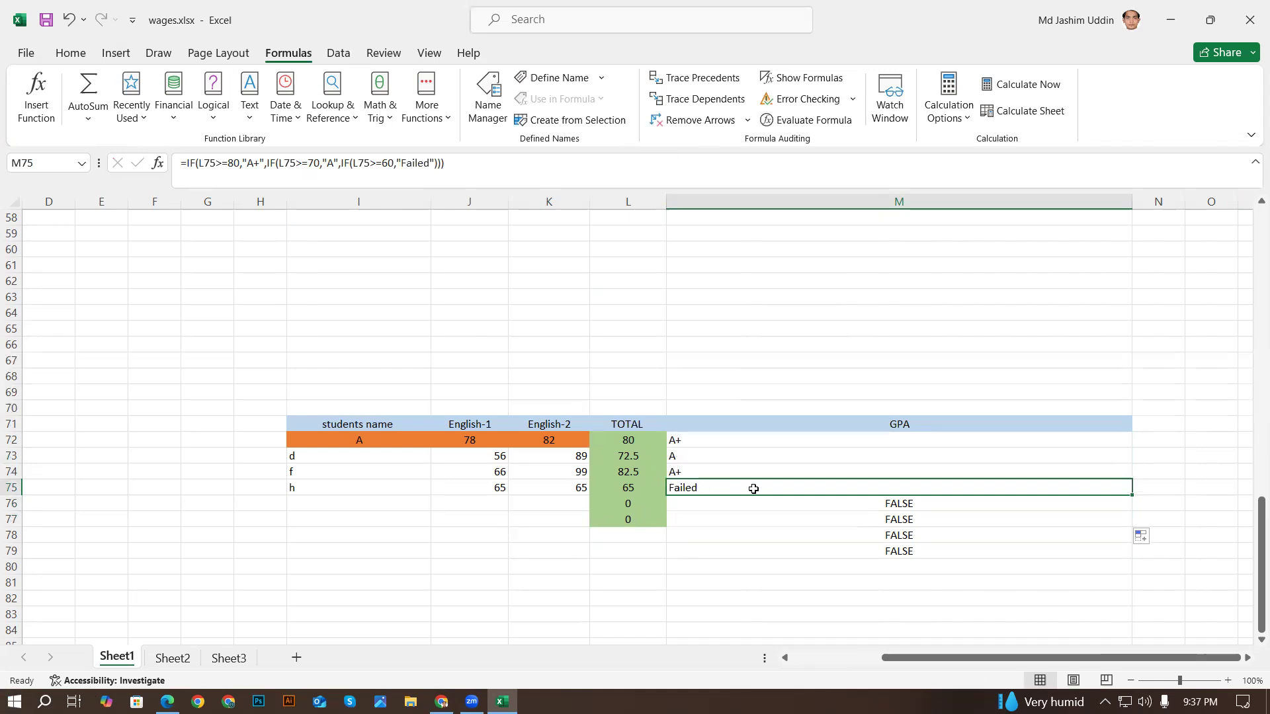
# - Replace the "Failed" result with "A-" in the third IF of the GPA formula in M72
pyautogui.doubleClick(921, 439)
pyautogui.click(919, 439)
pyautogui.press('BackSpace')
pyautogui.press('BackSpace')
pyautogui.press('BackSpace')
pyautogui.press('BackSpace')
pyautogui.press('BackSpace')
pyautogui.press('BackSpace')
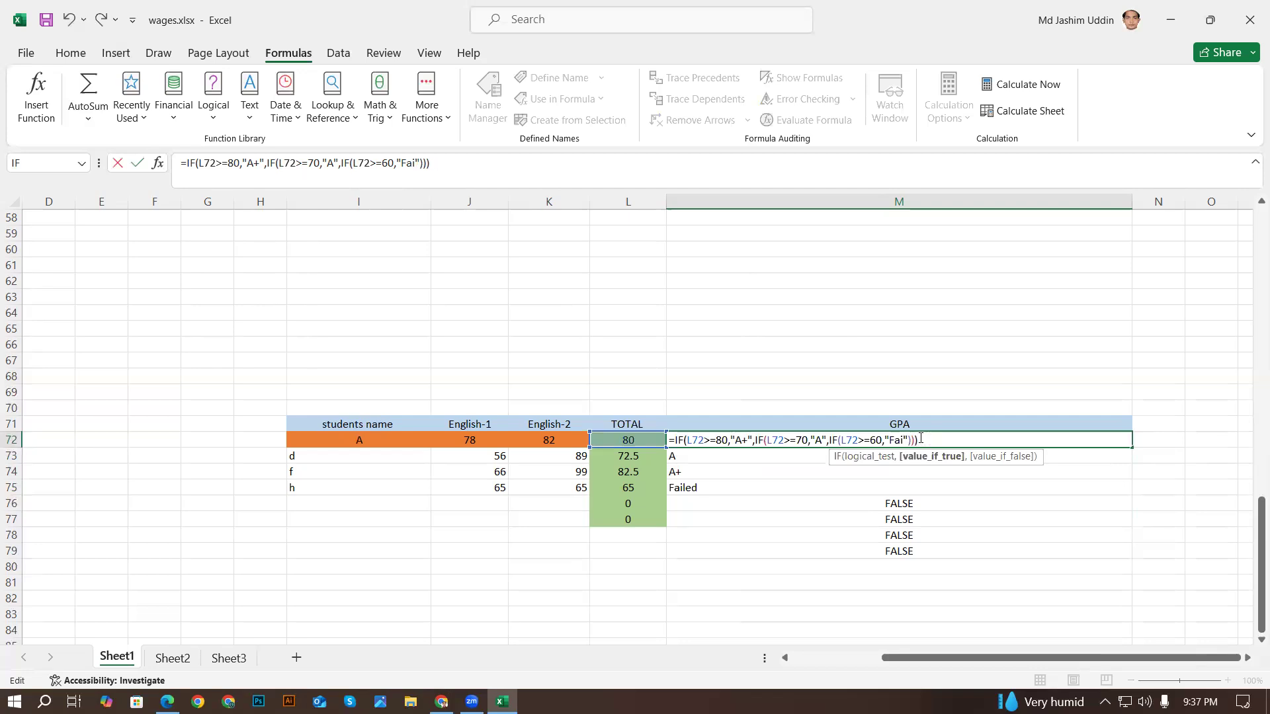
pyautogui.write('A-')
pyautogui.press('Return')
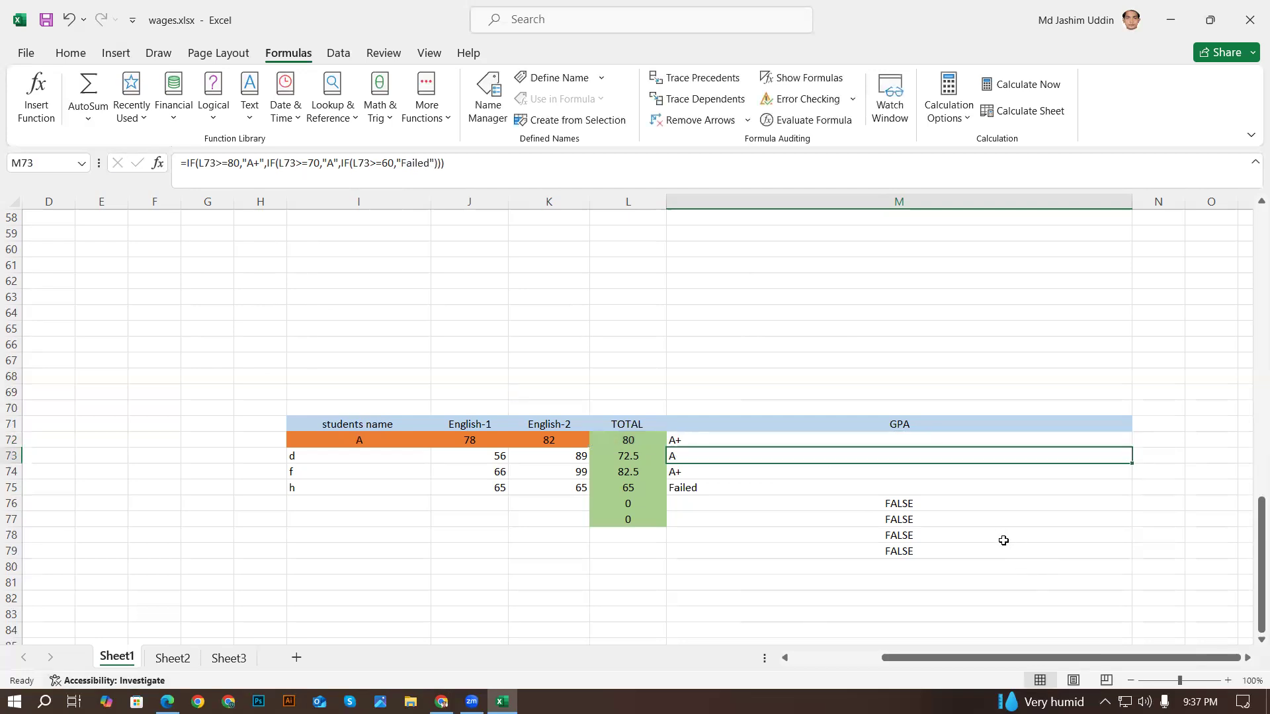
pyautogui.scroll(-2, 1003, 540)
pyautogui.scroll(1, 626, 550)
pyautogui.click(500, 520)
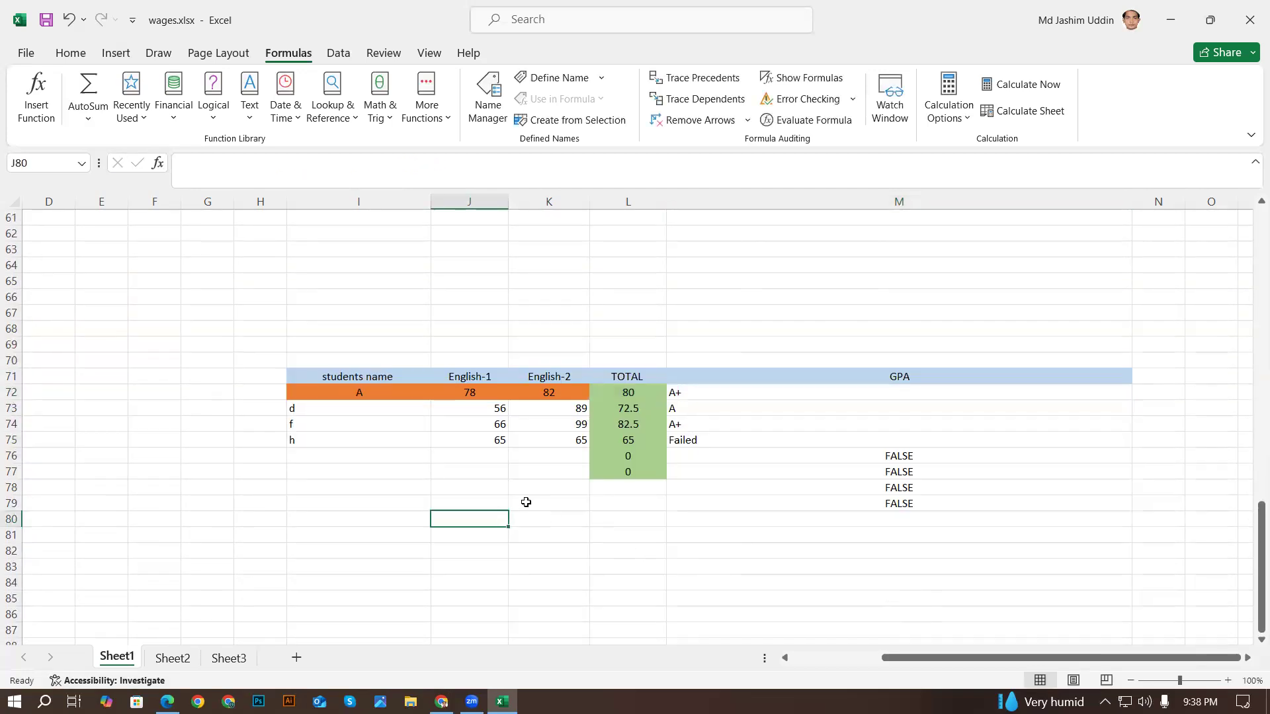
pyautogui.scroll(18, 578, 460)
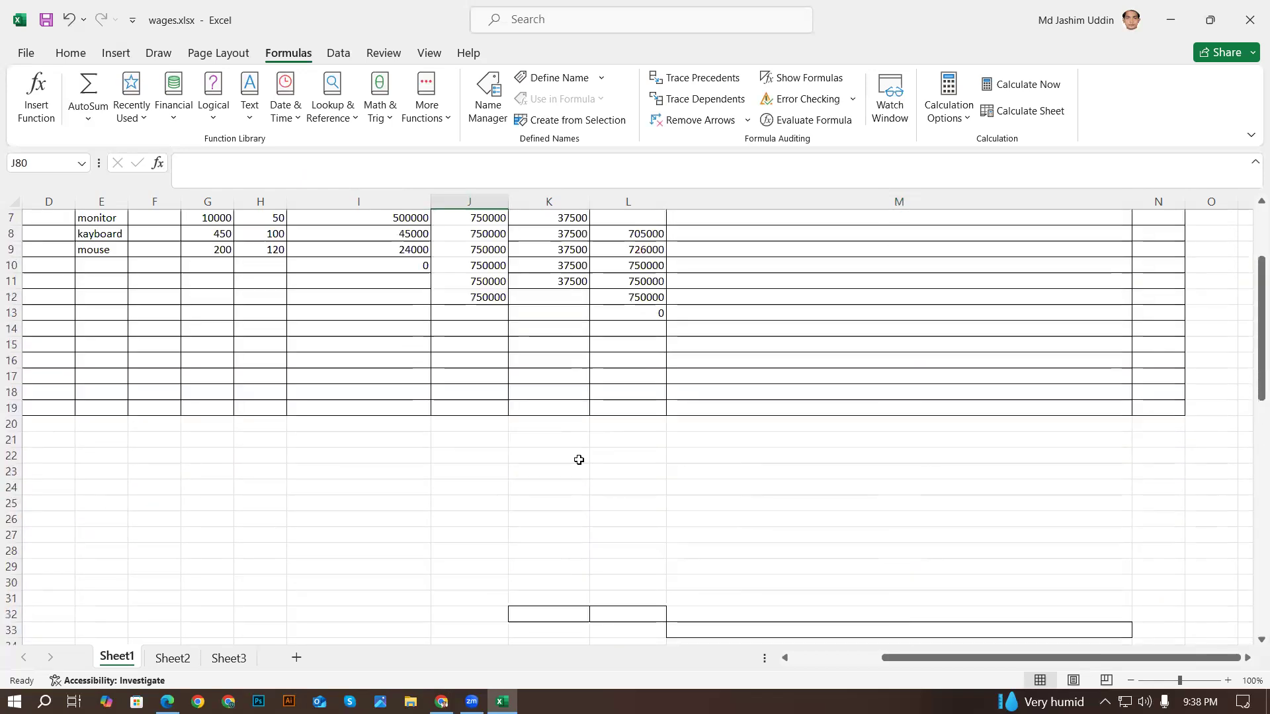
pyautogui.scroll(2, 579, 459)
pyautogui.scroll(-9, 586, 460)
pyautogui.scroll(-12, 601, 461)
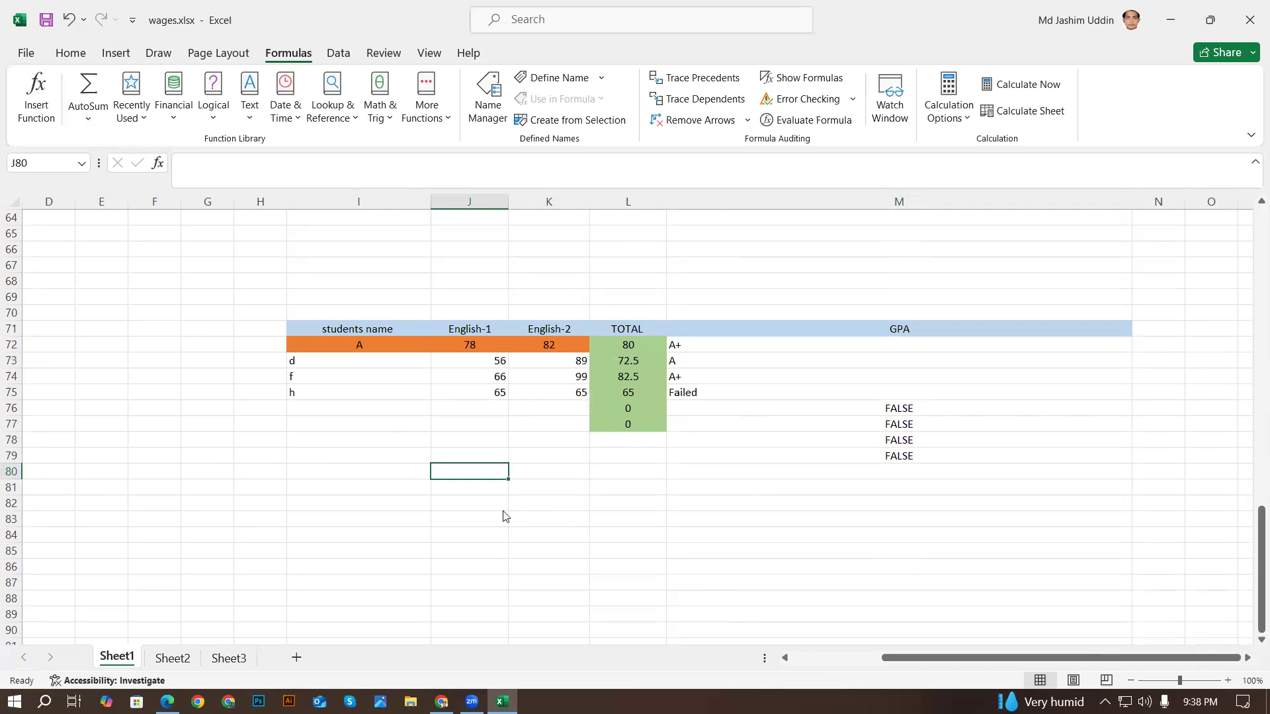
# - Switch to the browser and minimize the WhatsApp window to bring up Computer Book (1).pdf in Edge
pyautogui.hotkey('alt', 'Tab')
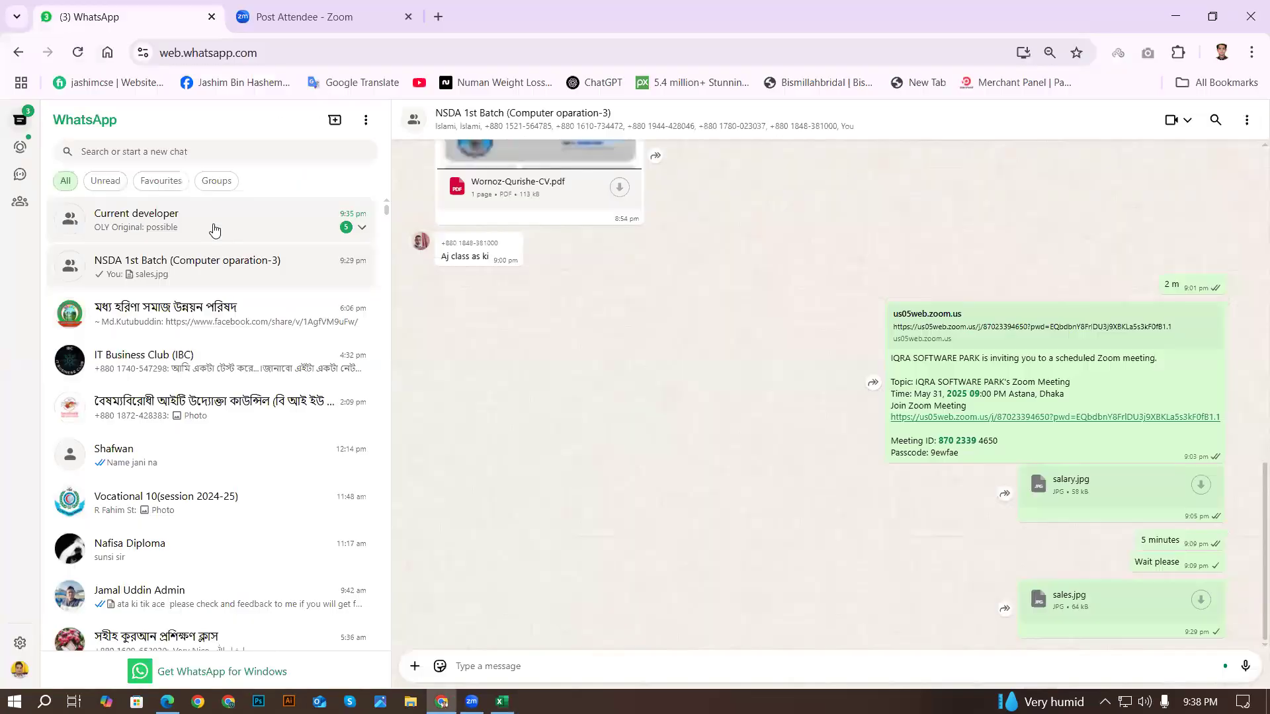
pyautogui.click(1174, 14)
pyautogui.click(1172, 13)
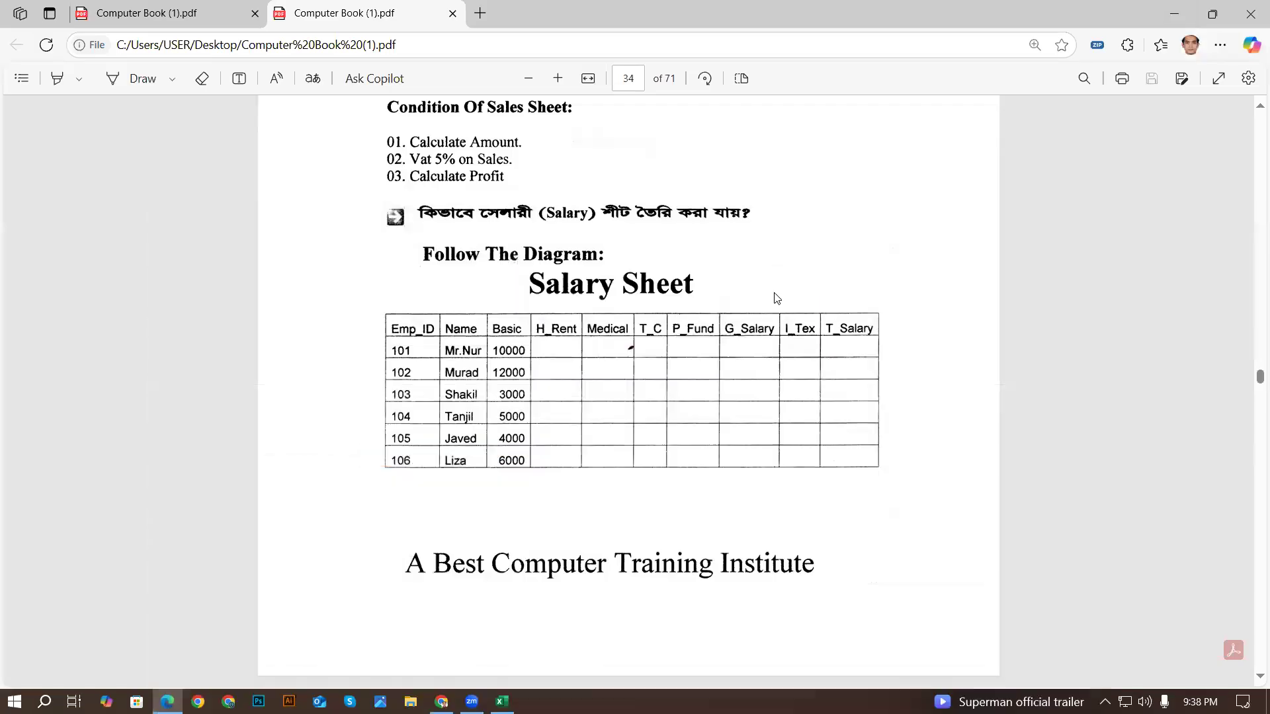
# - Examine the electric bill, chart, income tax and wage sheet exercises with their IF formulas in Computer Book (1).pdf, and close the PDF window
pyautogui.scroll(5, 685, 357)
pyautogui.scroll(-20, 664, 410)
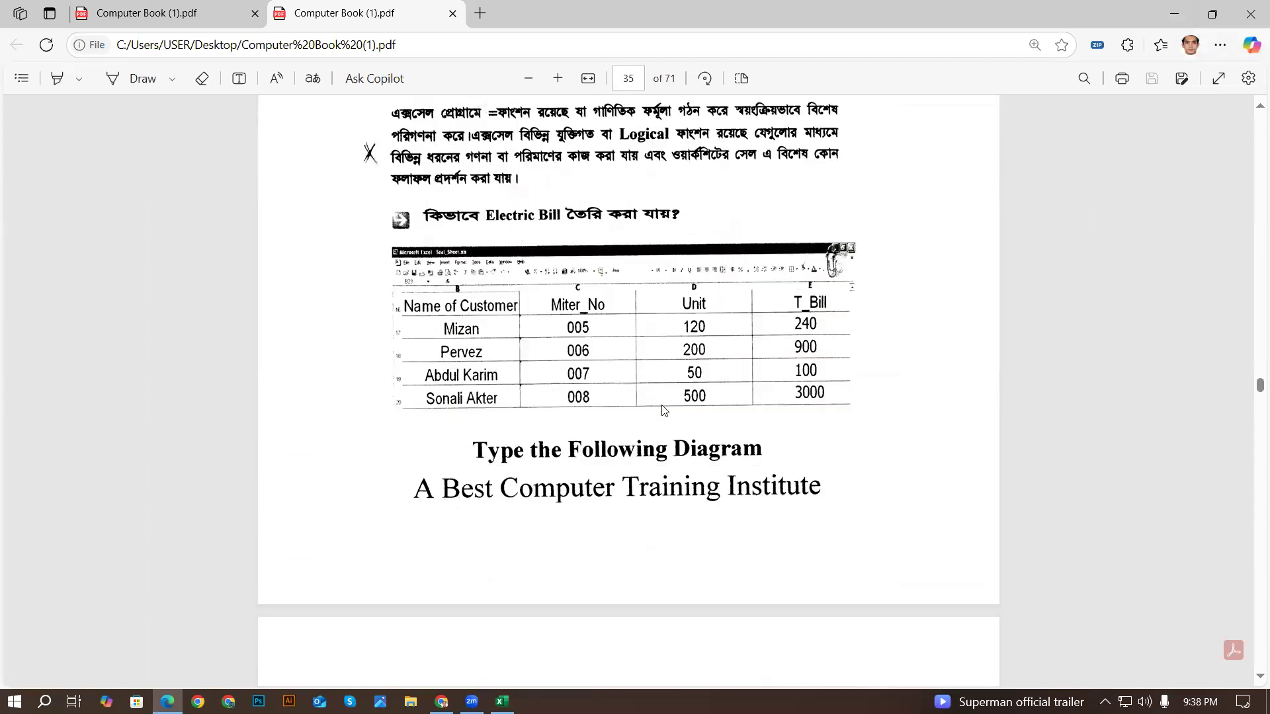
pyautogui.scroll(-1, 664, 410)
pyautogui.scroll(-3, 664, 409)
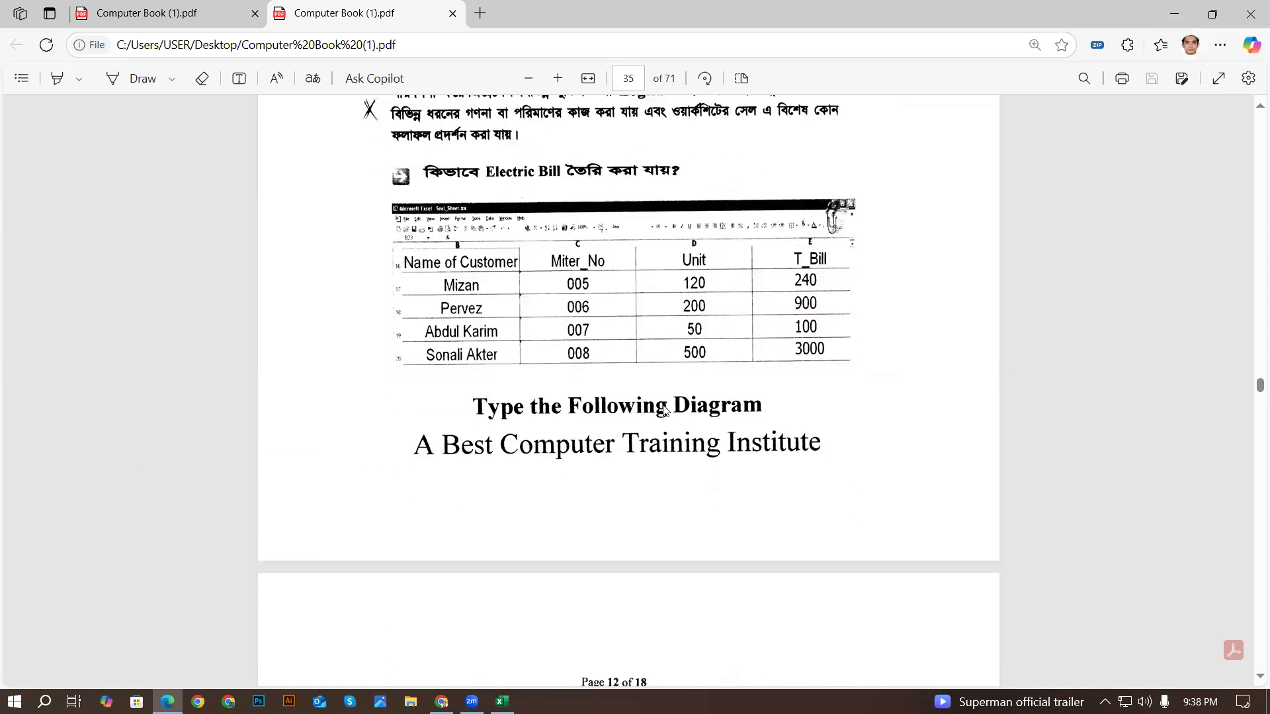
pyautogui.scroll(-9, 668, 406)
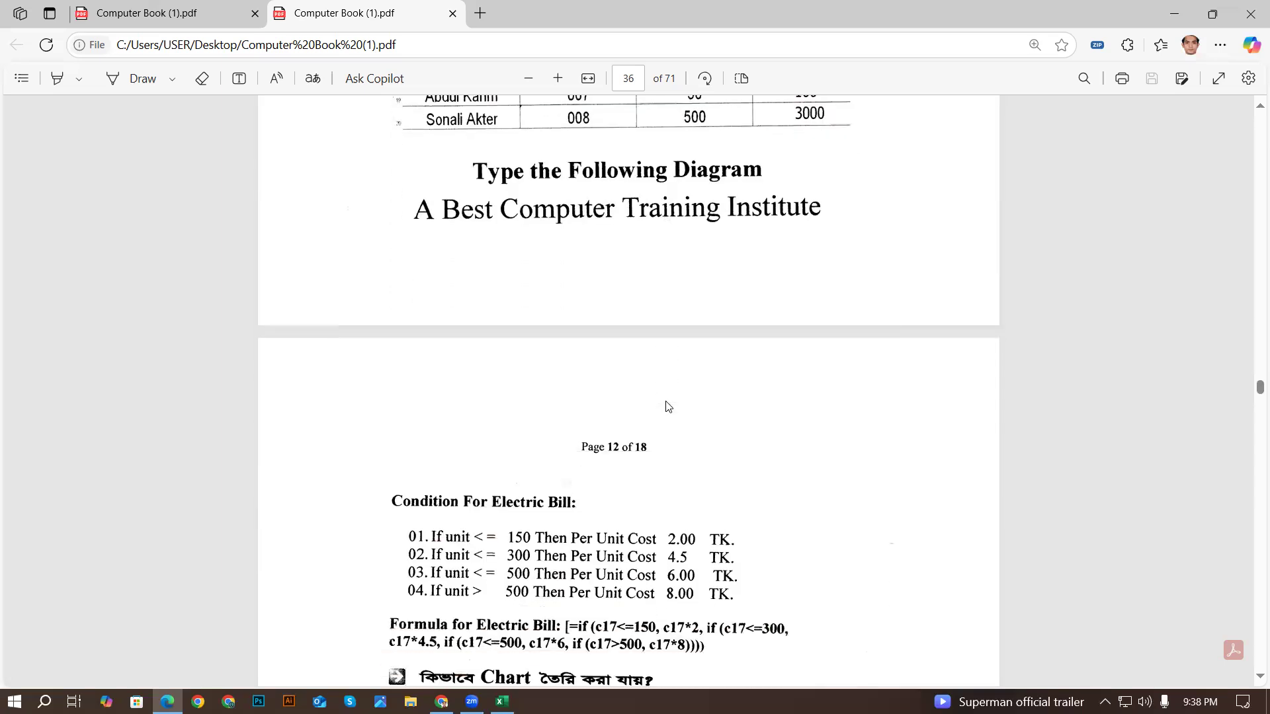
pyautogui.scroll(-18, 673, 395)
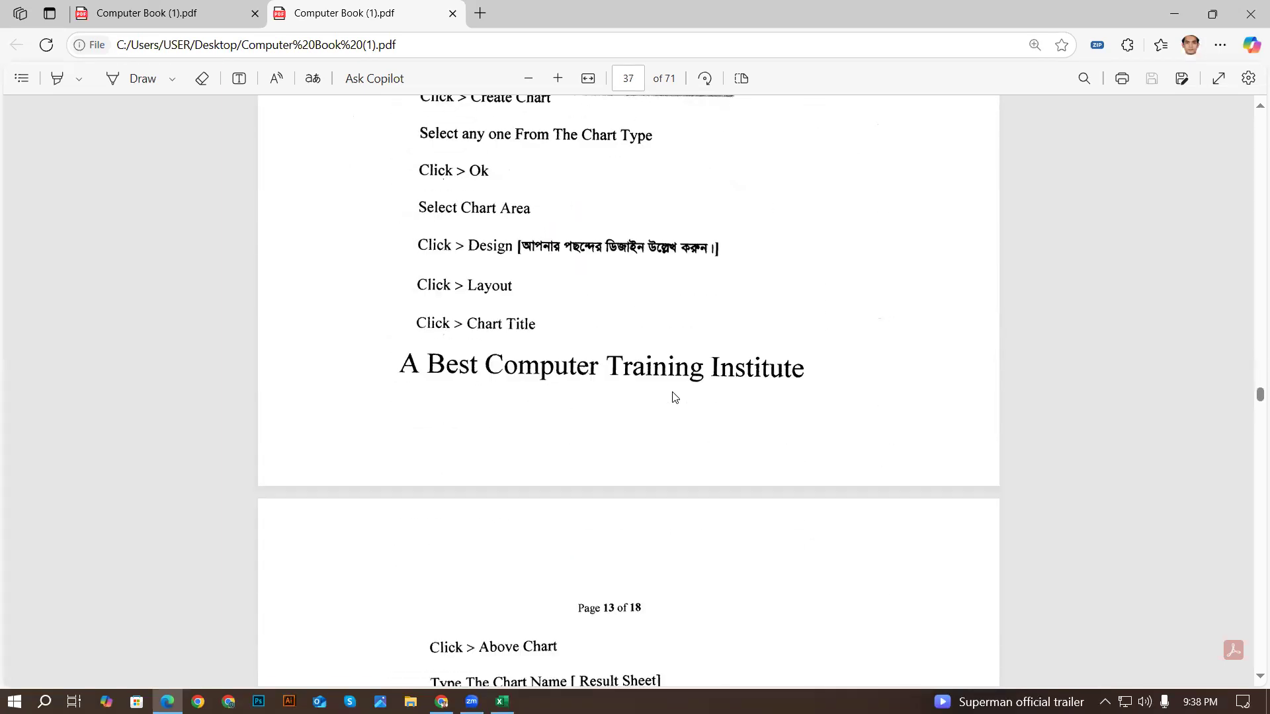
pyautogui.scroll(-5, 673, 395)
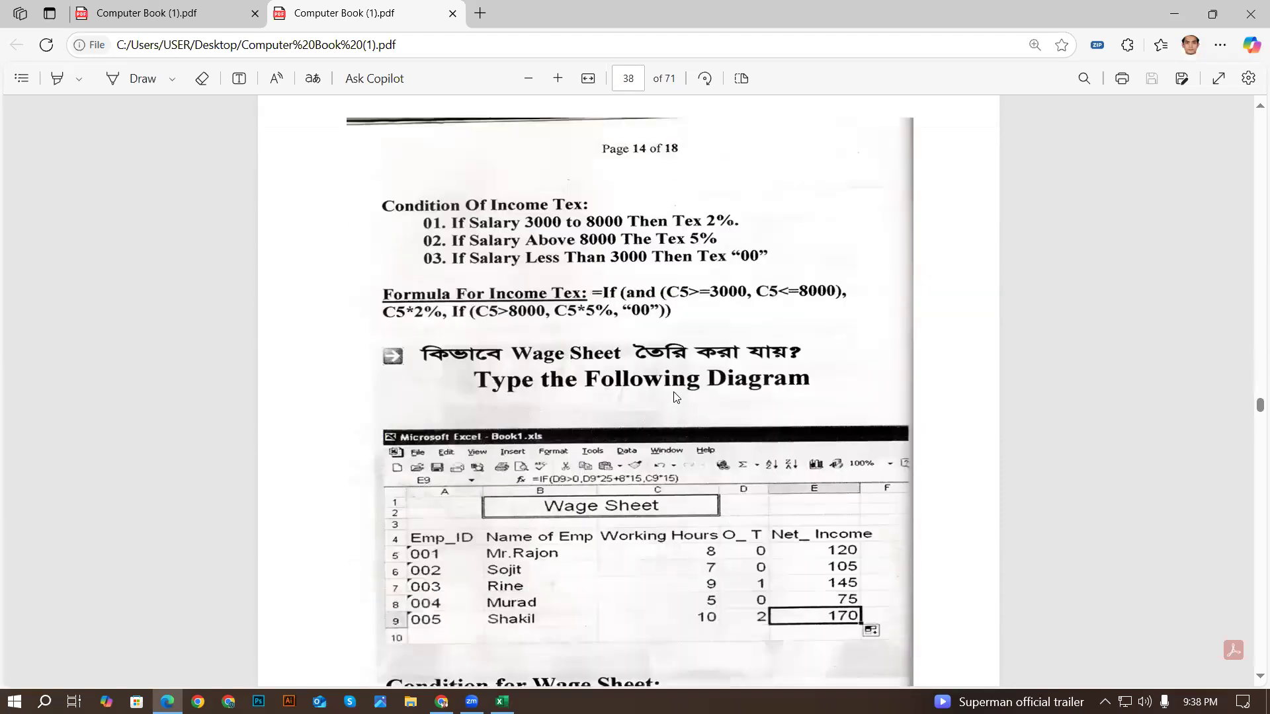
pyautogui.scroll(-3, 670, 407)
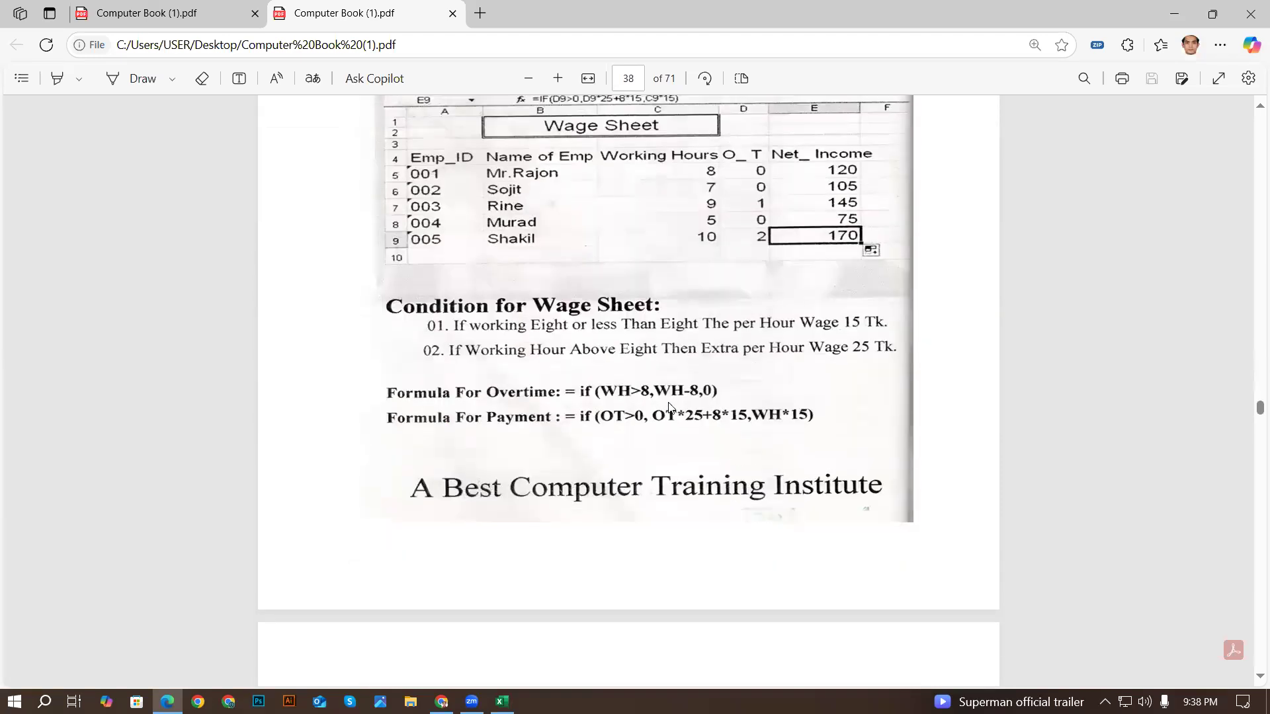
pyautogui.scroll(20, 694, 397)
pyautogui.scroll(12, 722, 389)
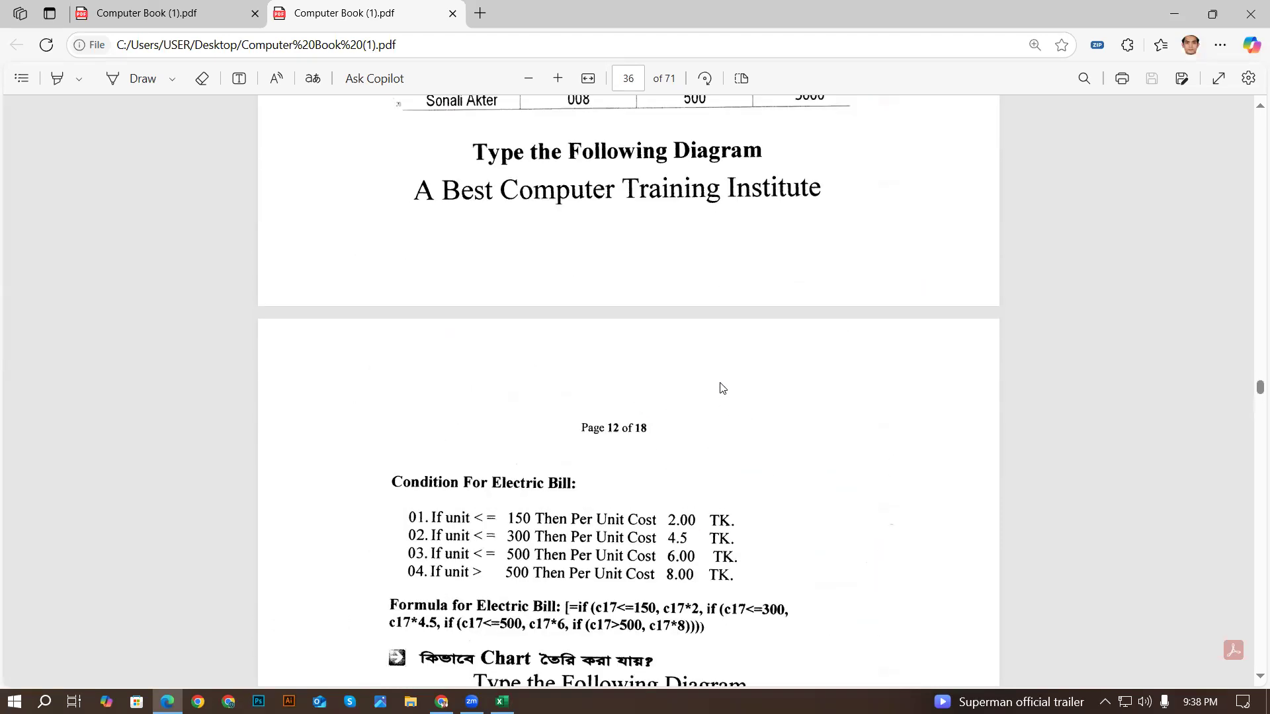
pyautogui.click(1250, 14)
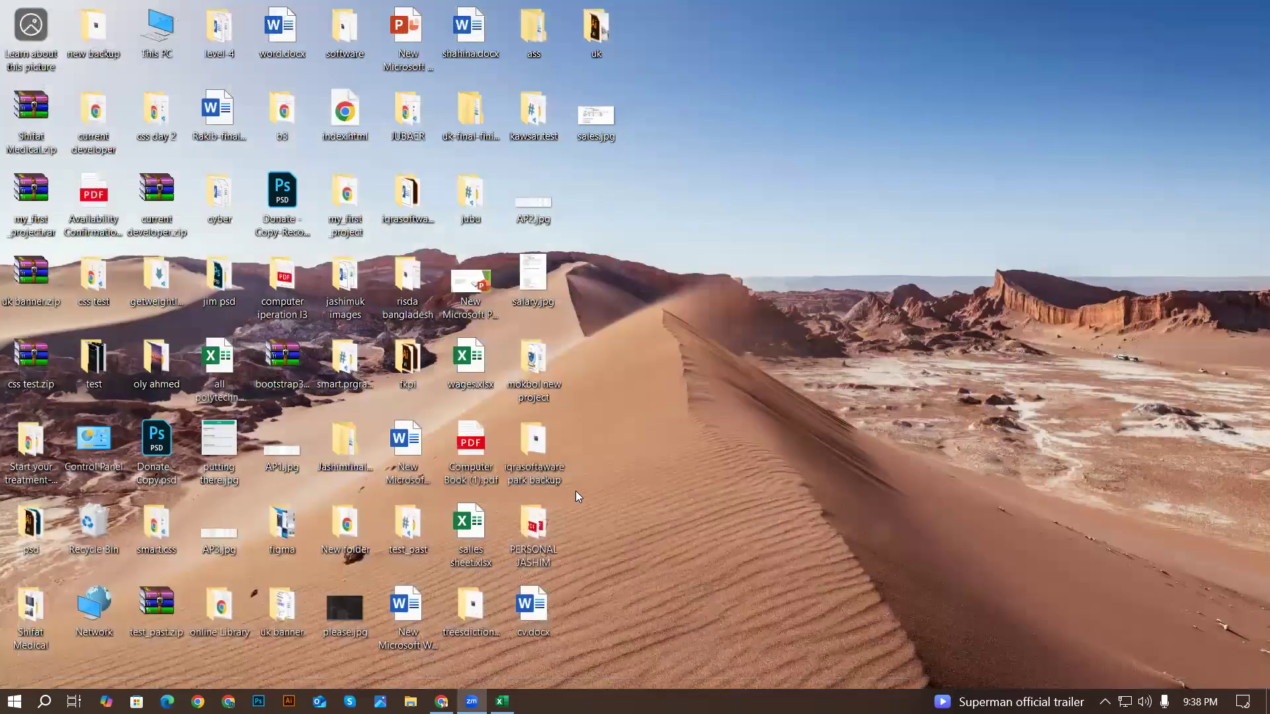